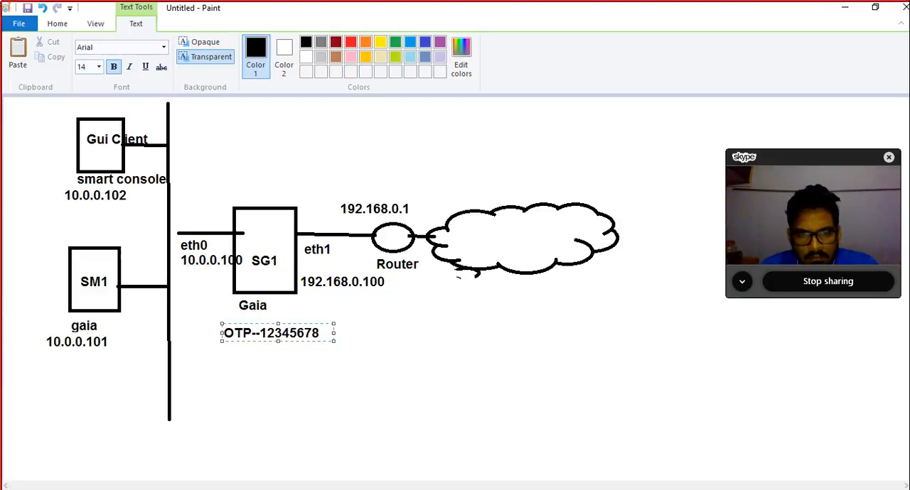
Step: Open a new blank Paint window for a second diagram
mouse_move(743, 489)
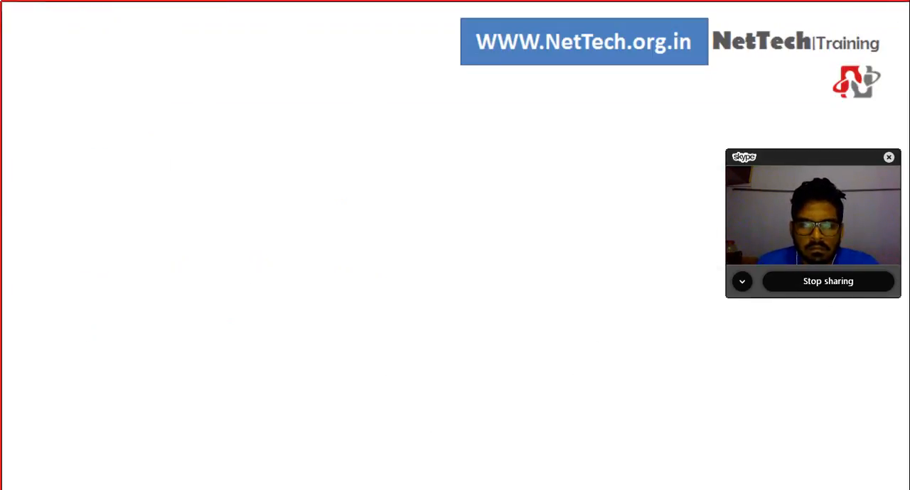
key("super")
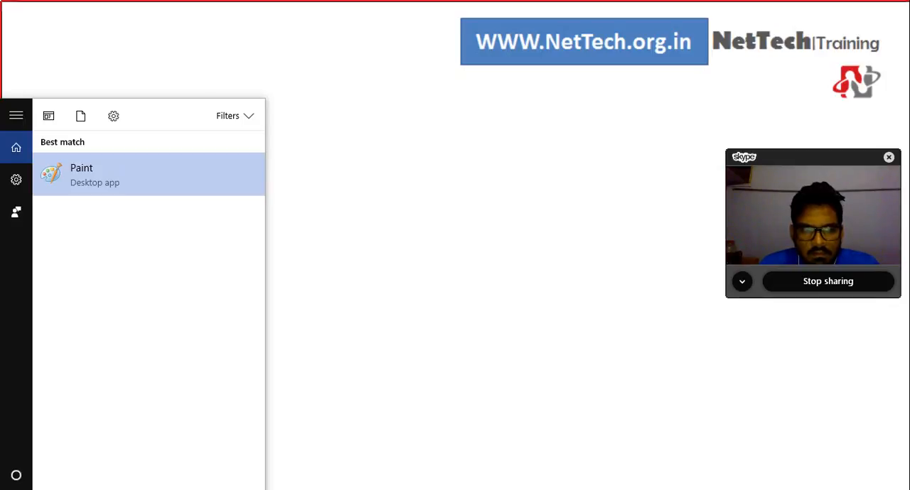
key("Return")
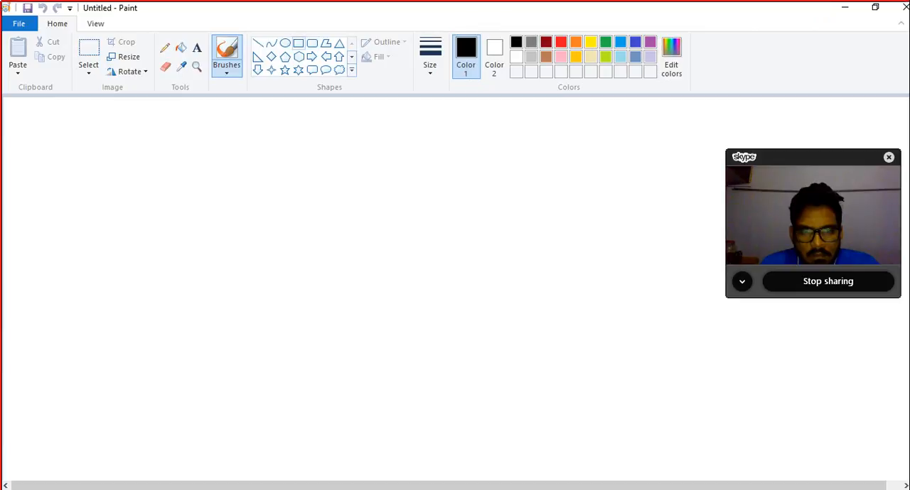
Step: Draw three wide rectangles stacked vertically in the middle of the blank canvas, with spaces between them for arrows
left_click(298, 43)
mouse_move(277, 149)
left_mouse_down()
mouse_move(278, 181)
mouse_move(440, 201)
left_mouse_up()
left_click_drag(273, 304, 443, 354)
left_click_drag(278, 416, 454, 461)
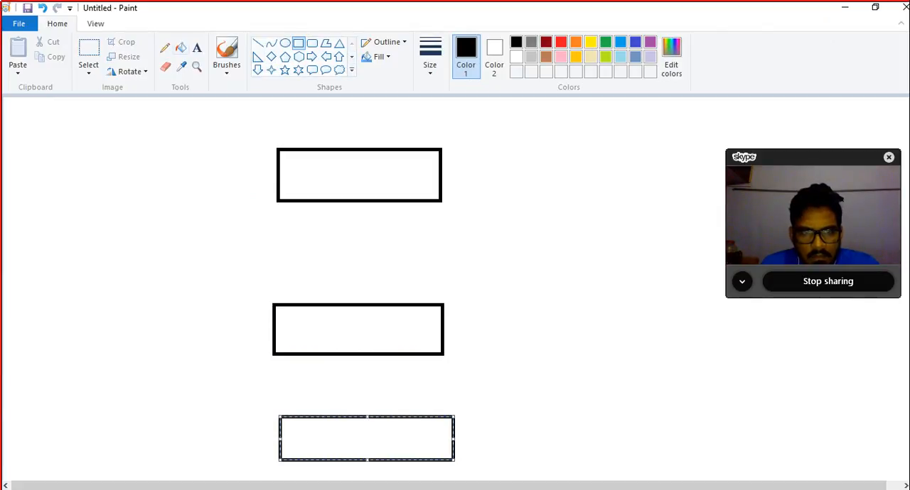
Step: Label the three rectangles from top to bottom as "SG", "SMS" and "GUI CLIENT"
left_click(197, 48)
left_click(294, 171)
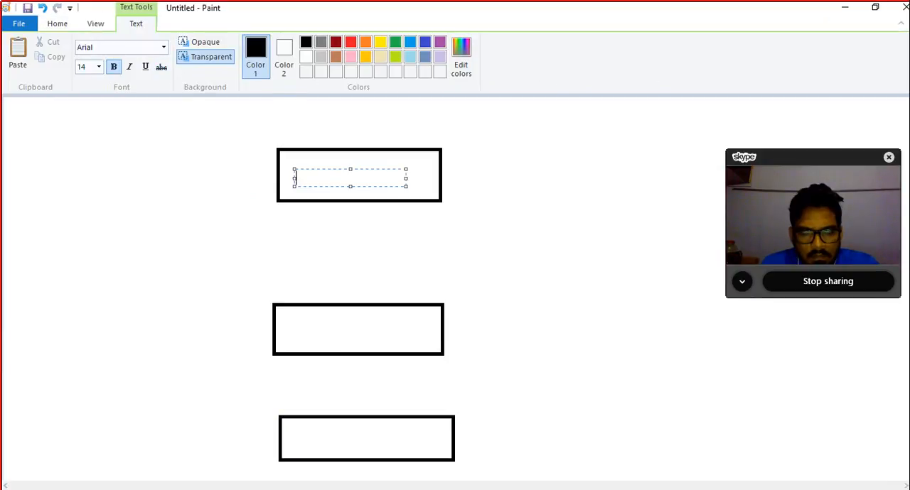
type("SG")
left_click(299, 325)
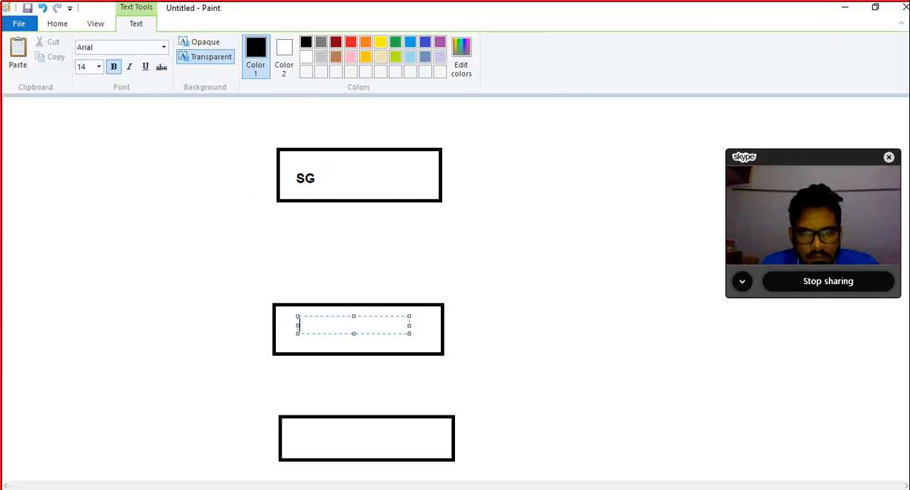
type("SMS")
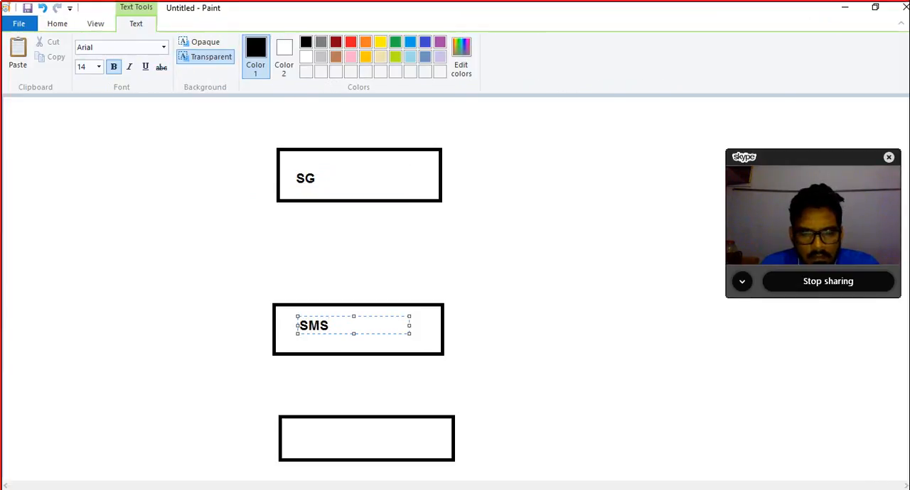
left_click(308, 435)
type("GUI CLIENT")
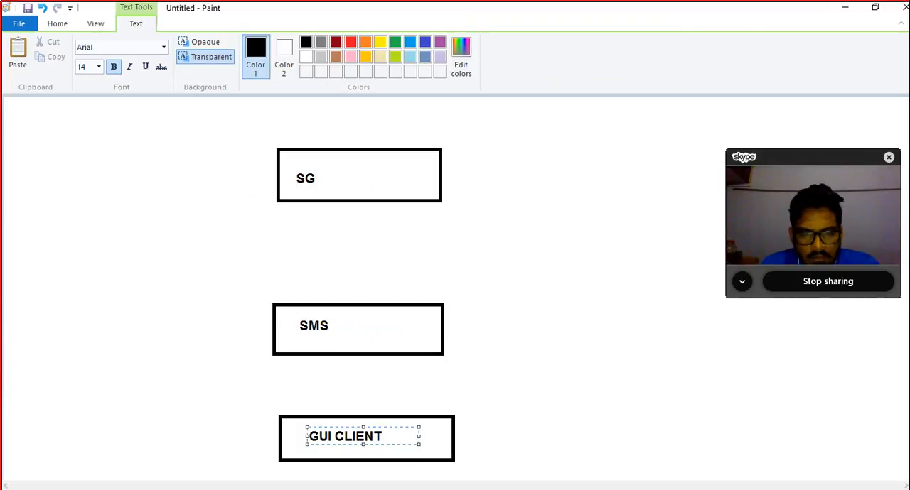
left_click(415, 247)
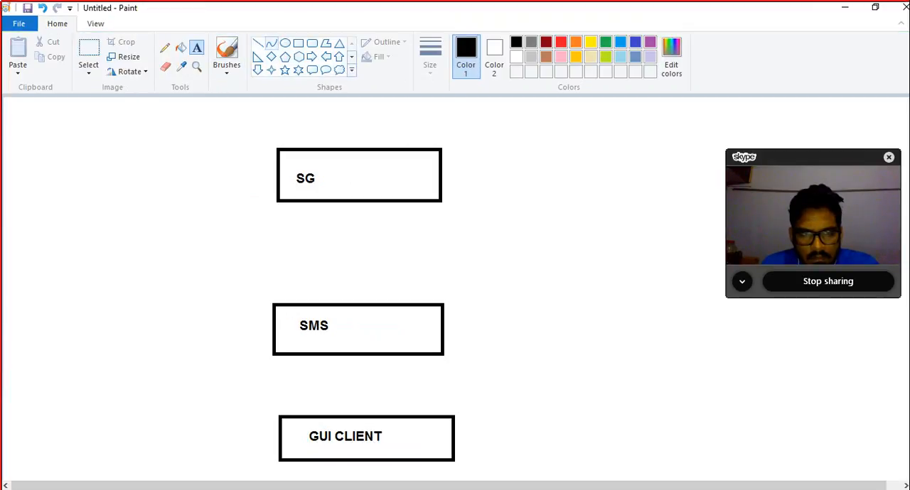
left_click(258, 43)
left_click_drag(273, 325, 172, 330)
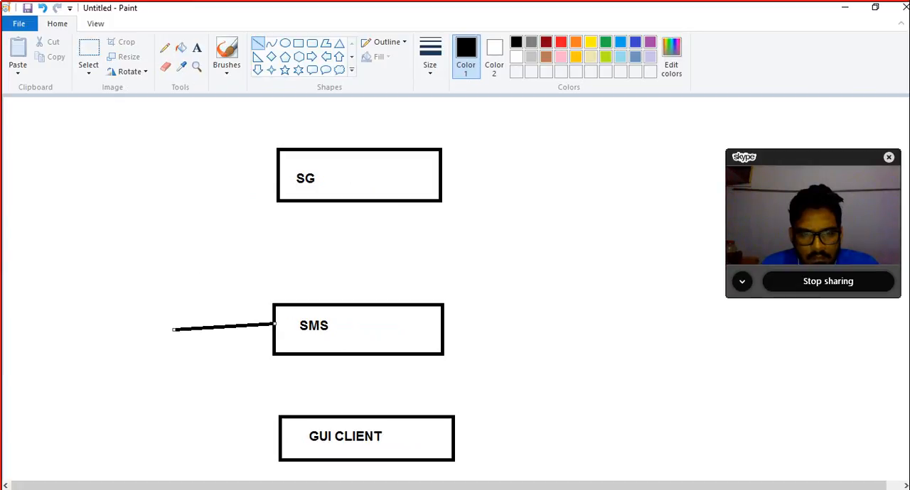
key("ctrl+z")
Step: Paint a brush arrow from the left side of the SMS box up and around to the left side of the SG box
left_click(227, 68)
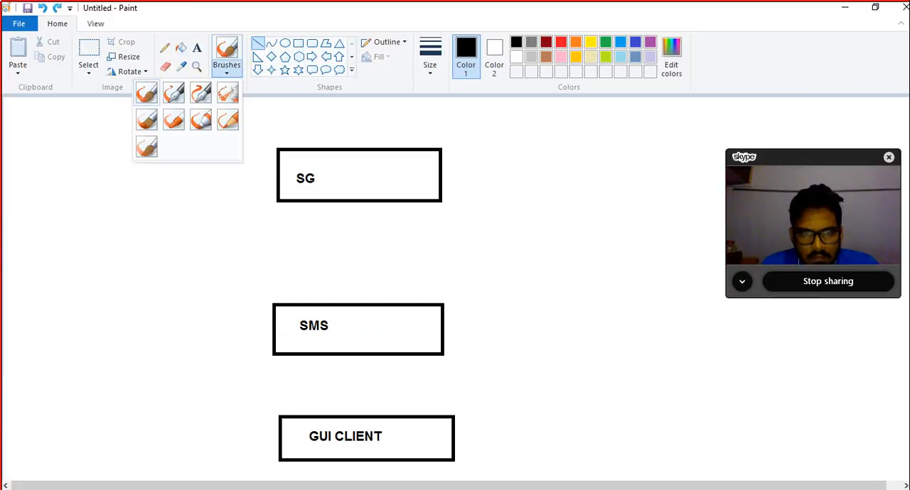
left_click(147, 93)
mouse_move(273, 329)
left_mouse_down()
mouse_move(197, 328)
mouse_move(200, 176)
mouse_move(264, 163)
mouse_move(257, 190)
left_mouse_up()
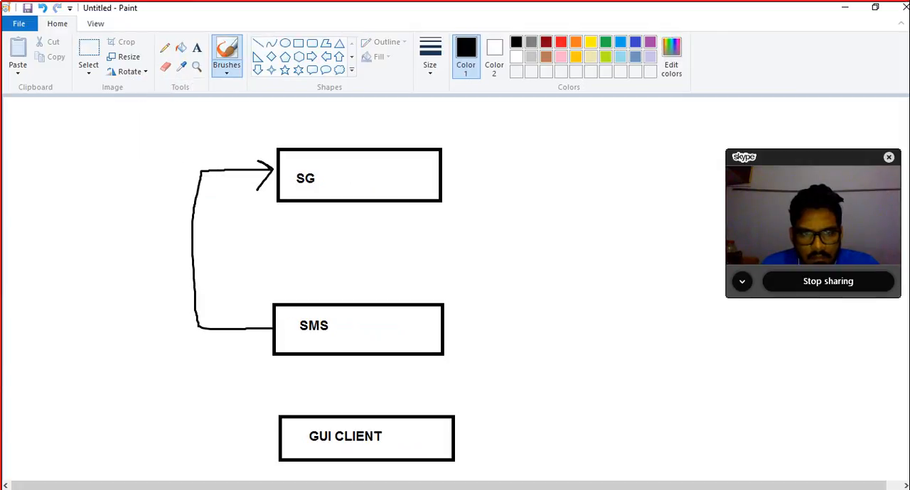
Step: Add the note "Policies are pushed from SMS to SG" beside the arrow on the left of the boxes
left_click(197, 47)
left_click(78, 186)
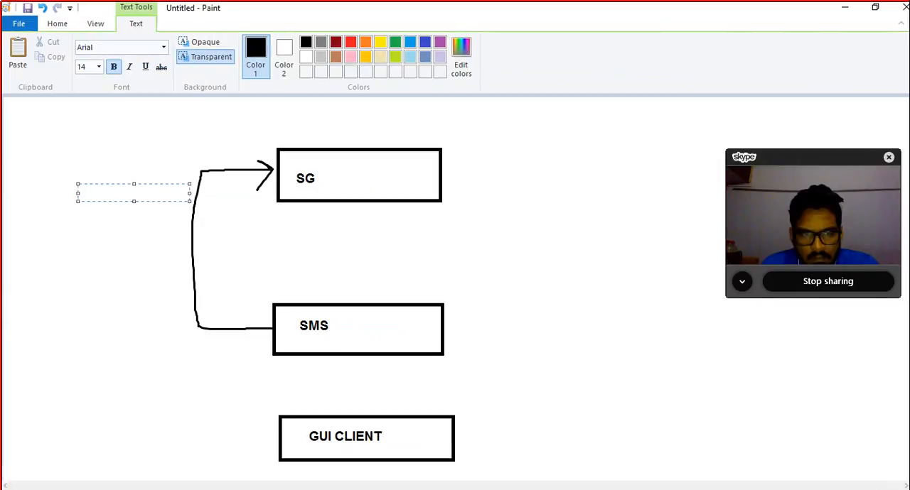
type("pOLIC")
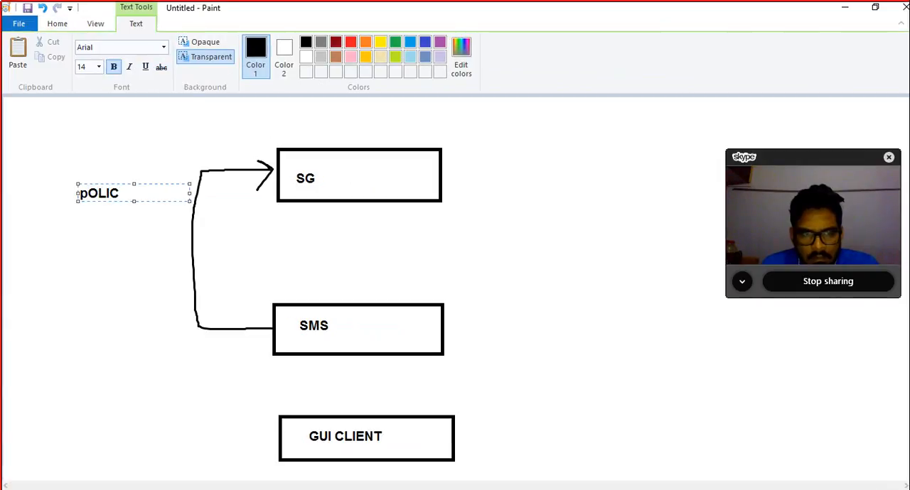
key("BackSpace")
key("BackSpace")
key("BackSpace")
key("BackSpace")
key("BackSpace")
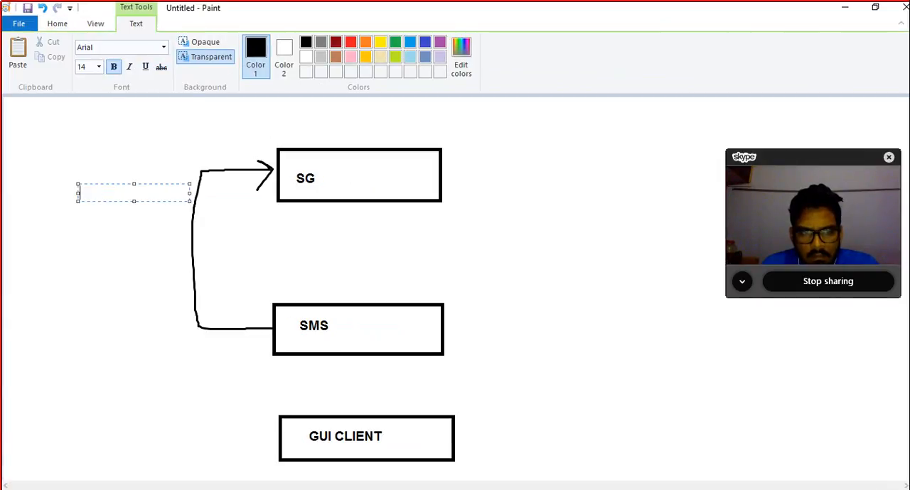
type("Policies")
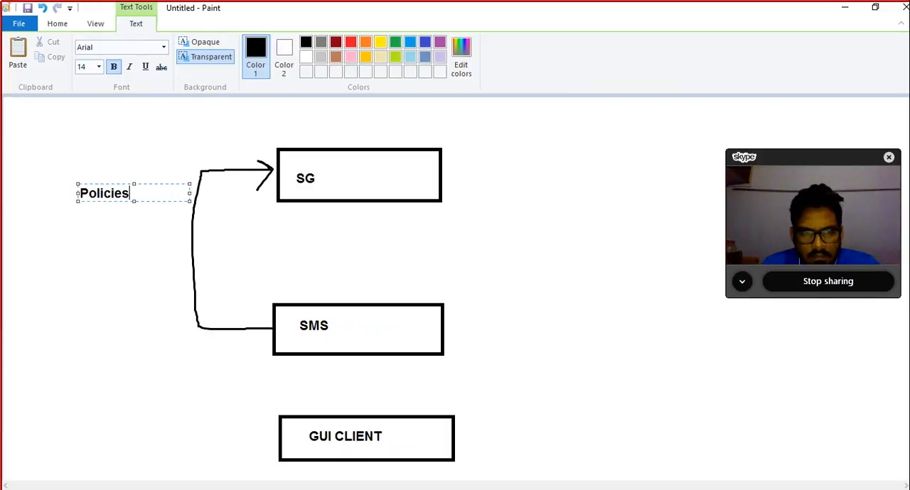
type(" are pushed")
key("Return")
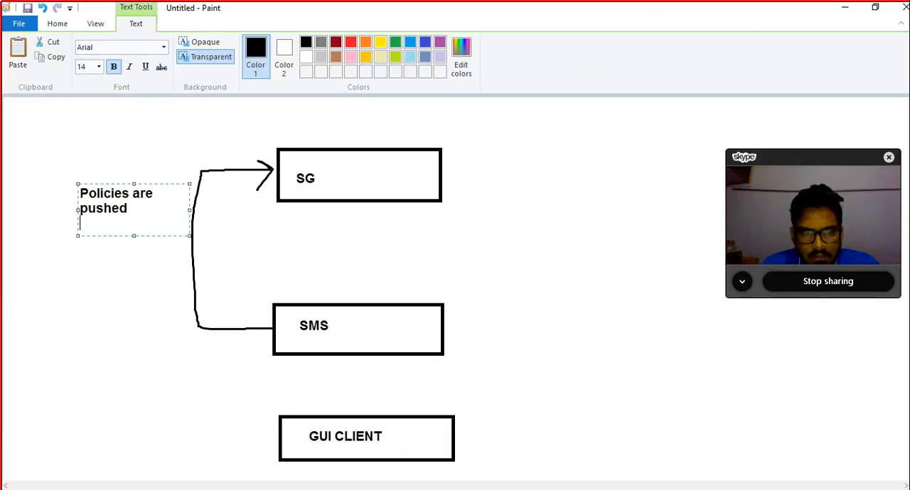
type("from SM")
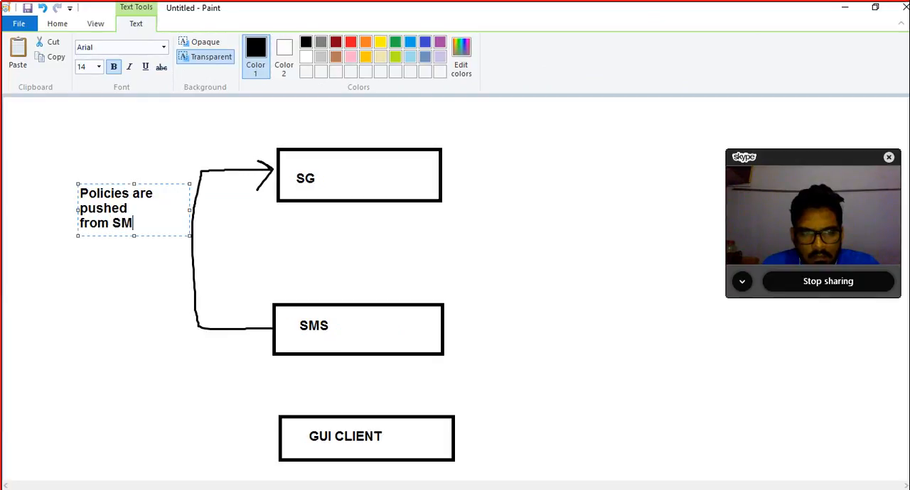
type("S to")
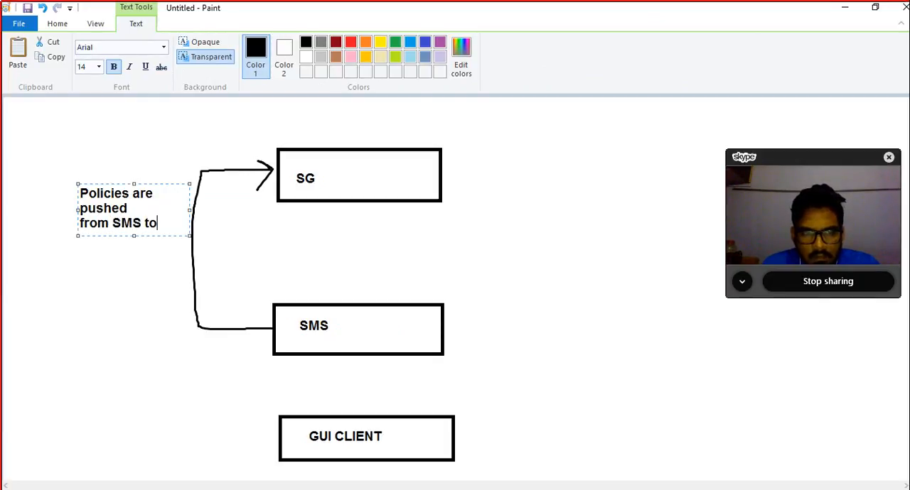
type(" SG")
Step: Add the lines "TCP 18191" and "CPF" below the policies note, leaving a blank line before them
key("Return")
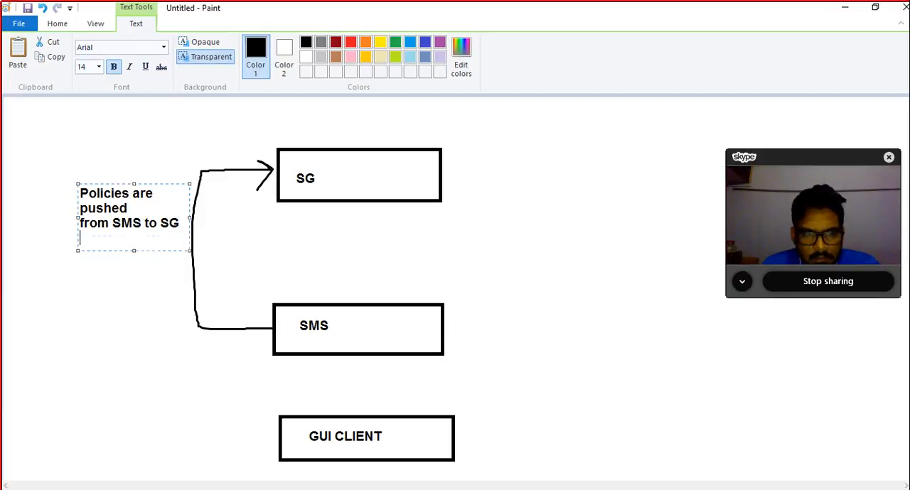
key("Return")
type("TC")
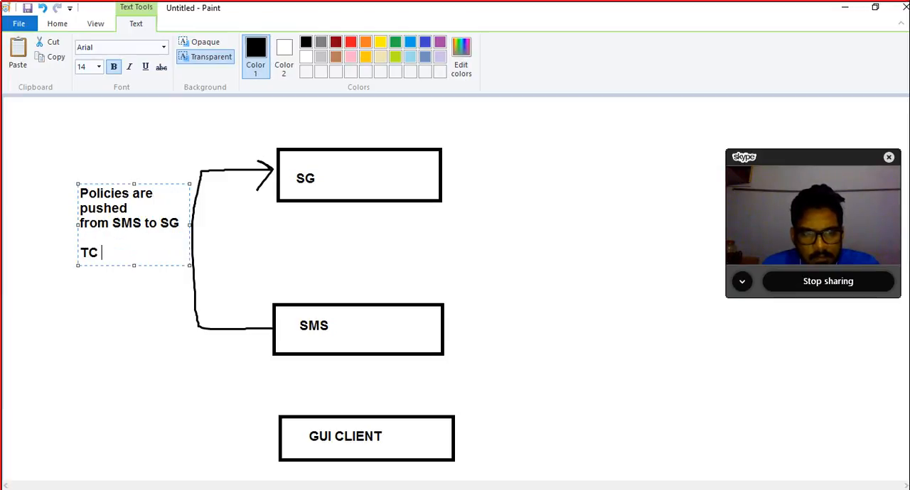
key("BackSpace")
type("P 18")
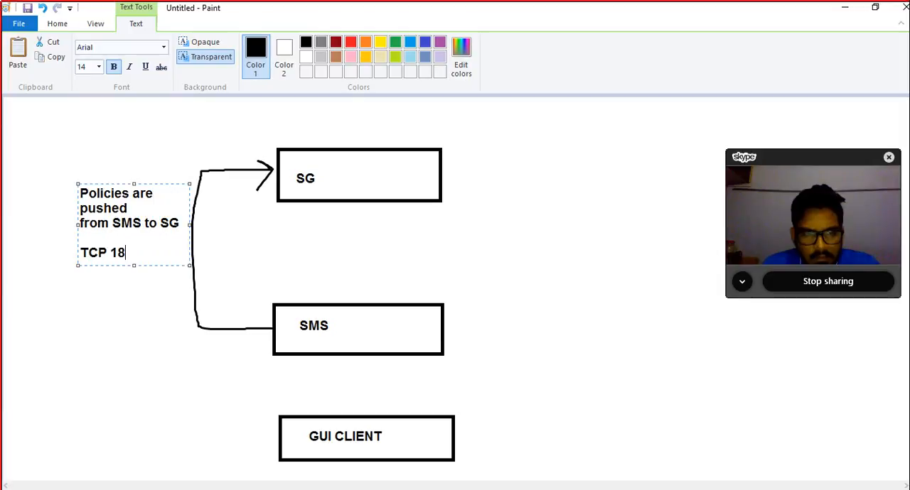
type("191")
key("Return")
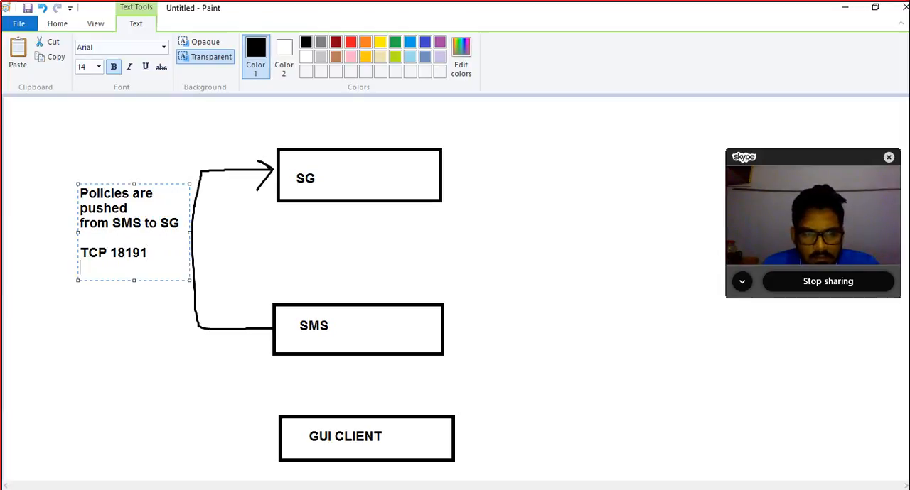
type("CPF")
left_click(44, 142)
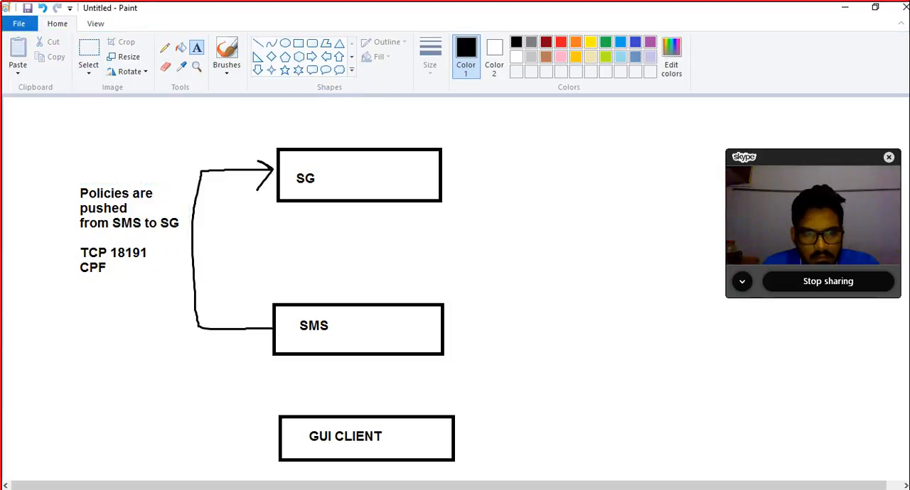
Step: Paint a brush arrow from the right side of the SG box down and around to the right side of the SMS box
left_click(226, 65)
left_click(146, 95)
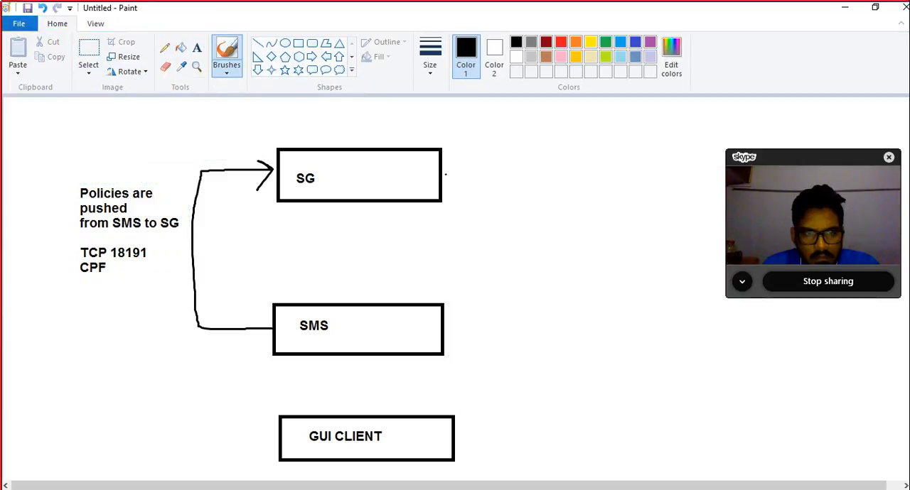
mouse_move(446, 173)
left_mouse_down()
mouse_move(503, 223)
mouse_move(506, 327)
mouse_move(455, 328)
mouse_move(465, 318)
mouse_move(468, 342)
left_mouse_up()
Step: Add the note "Logs are sent to SMS" with "TCP 257" on a new line beside the right-hand arrow
left_click(197, 48)
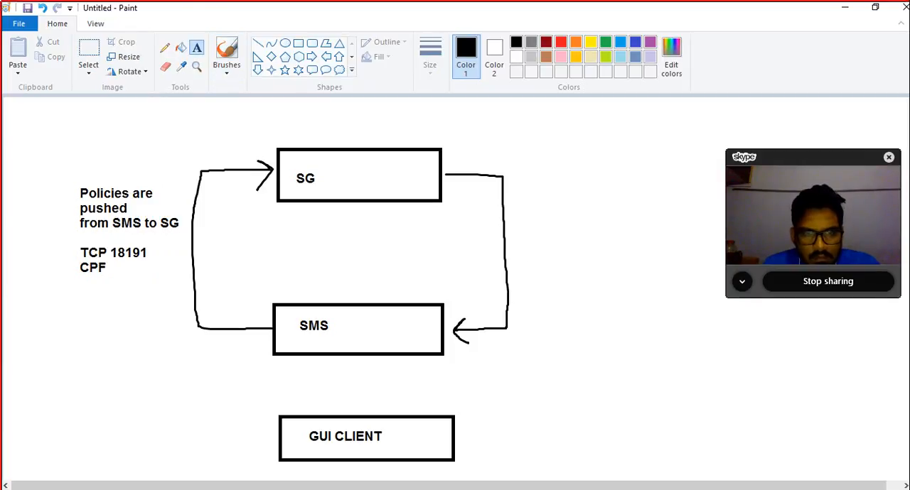
left_click(513, 231)
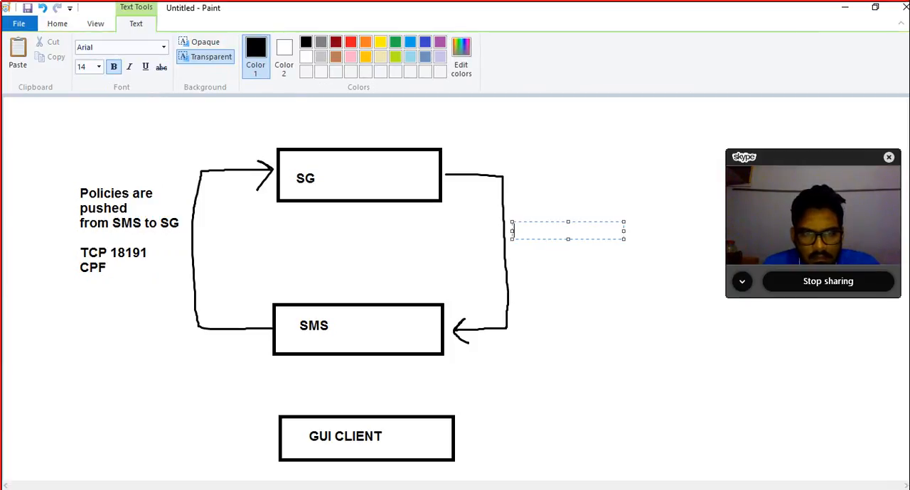
type("Logs ")
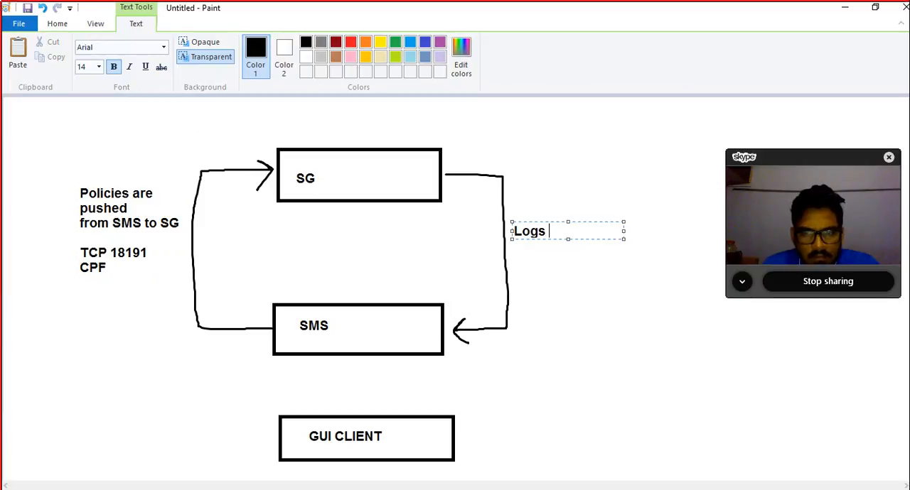
type("are sent t")
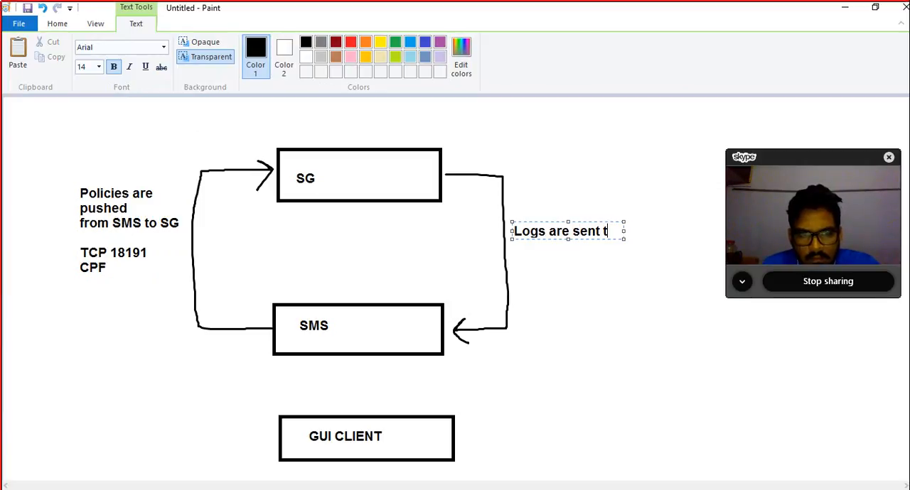
type("o SMS")
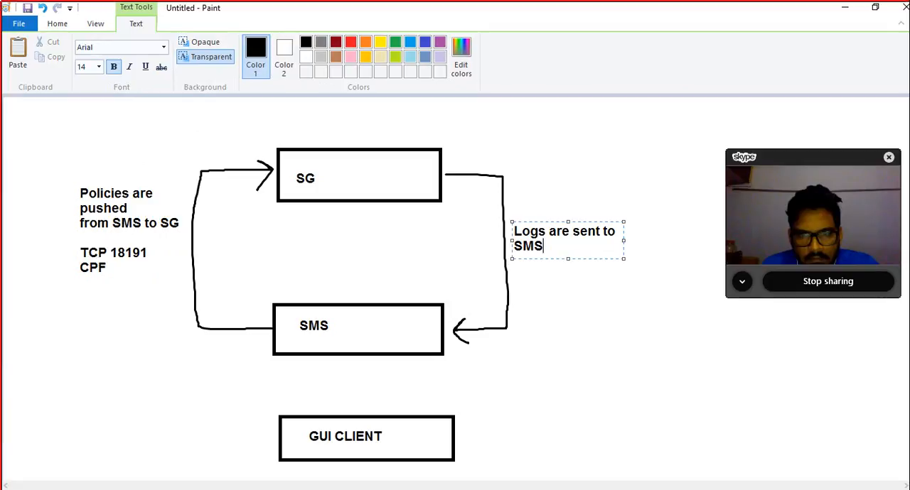
key("Return")
type("TCP ")
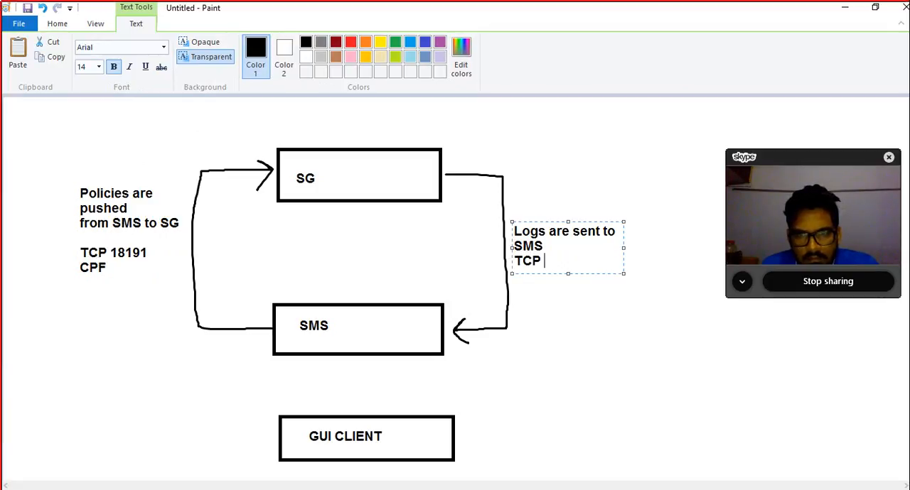
type("257")
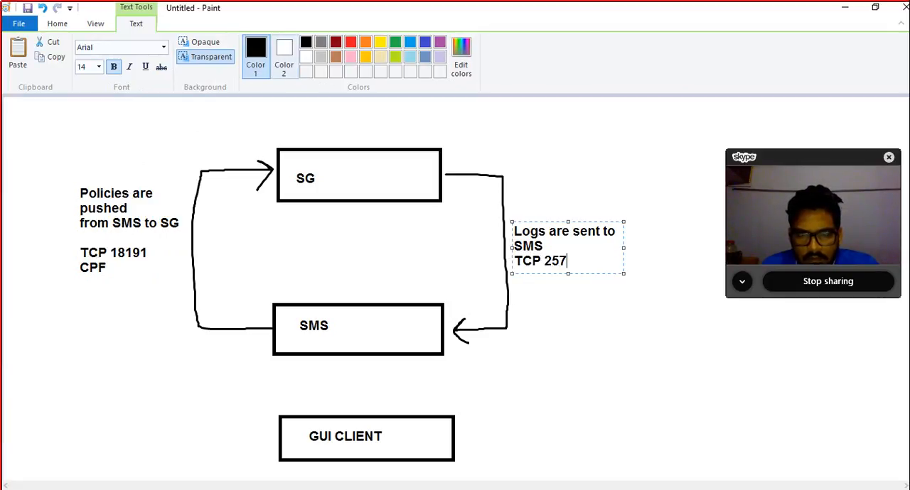
left_click(420, 257)
Step: Paint a vertical double-headed brush arrow between the bottom of the SG box and the top of the SMS box
left_click(227, 69)
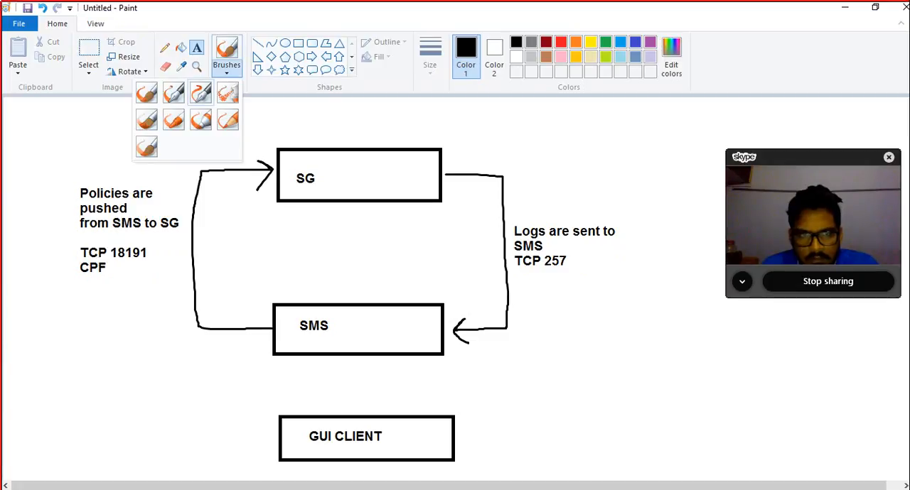
left_click(146, 93)
mouse_move(348, 207)
left_mouse_down()
mouse_move(340, 296)
mouse_move(349, 302)
left_mouse_up()
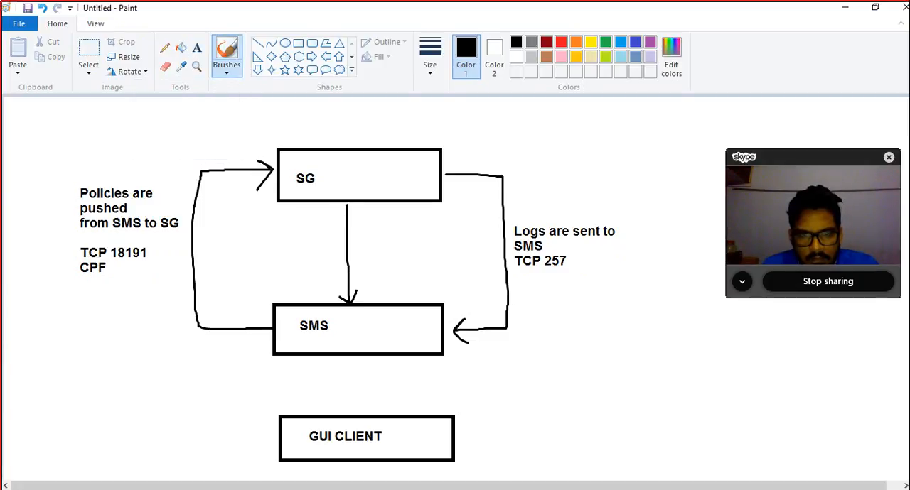
mouse_move(341, 214)
left_mouse_down()
mouse_move(348, 205)
mouse_move(360, 220)
left_mouse_up()
Step: Add the text label "SIC" beside the vertical double-headed arrow between the SG and SMS boxes
left_click(197, 48)
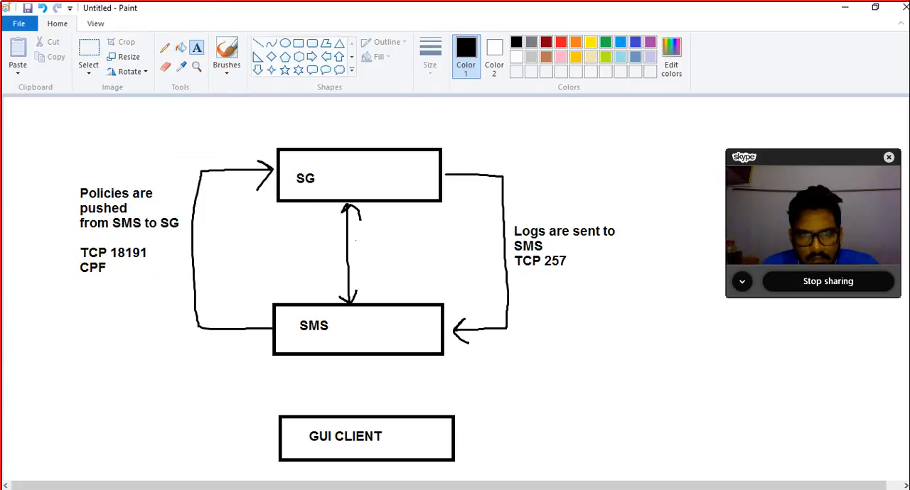
left_click(355, 234)
type("SIC")
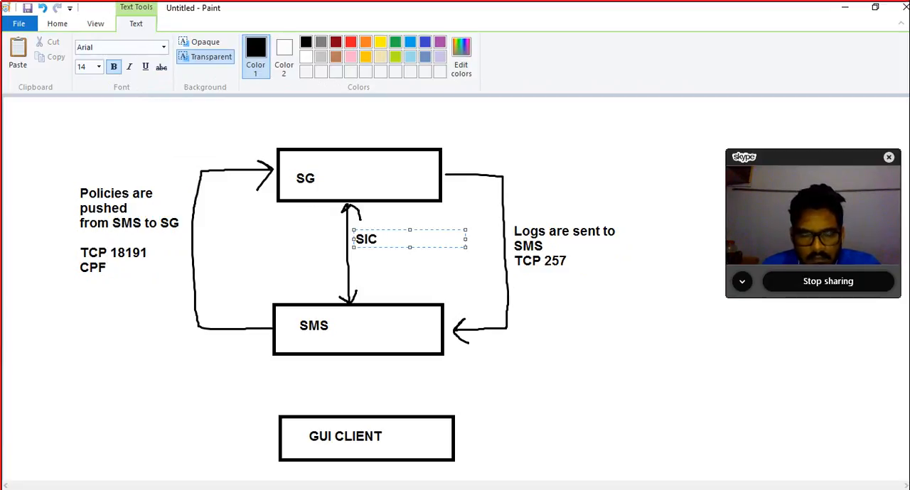
key("Escape")
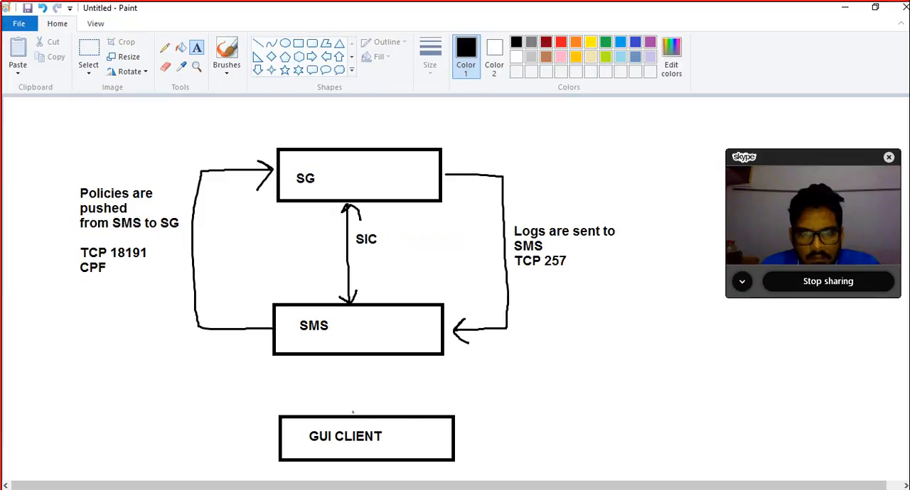
Step: Paint two parallel upward brush arrows from the top of the GUI CLIENT box to the bottom of the SMS box
left_click(351, 411)
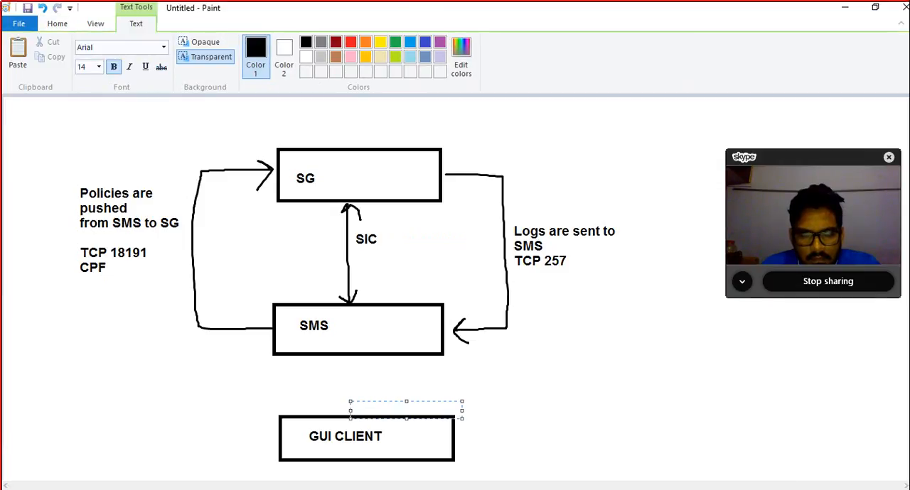
left_click(57, 23)
left_click(226, 68)
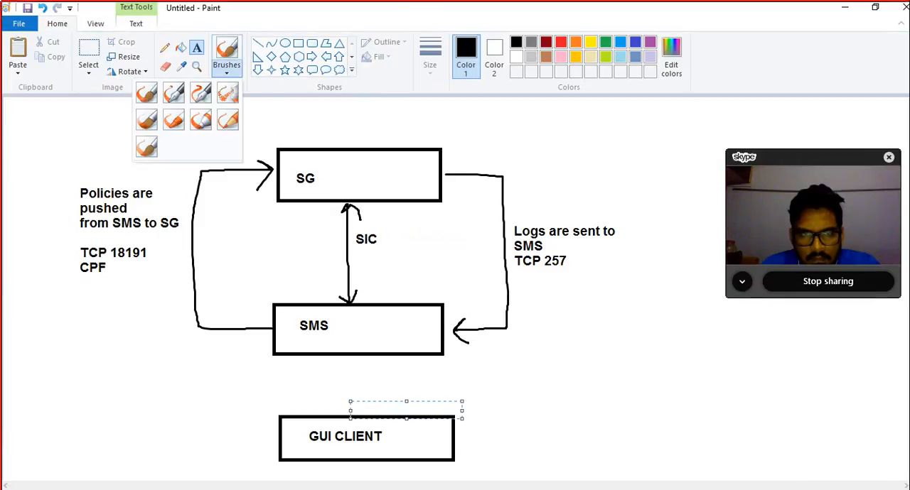
left_click(147, 92)
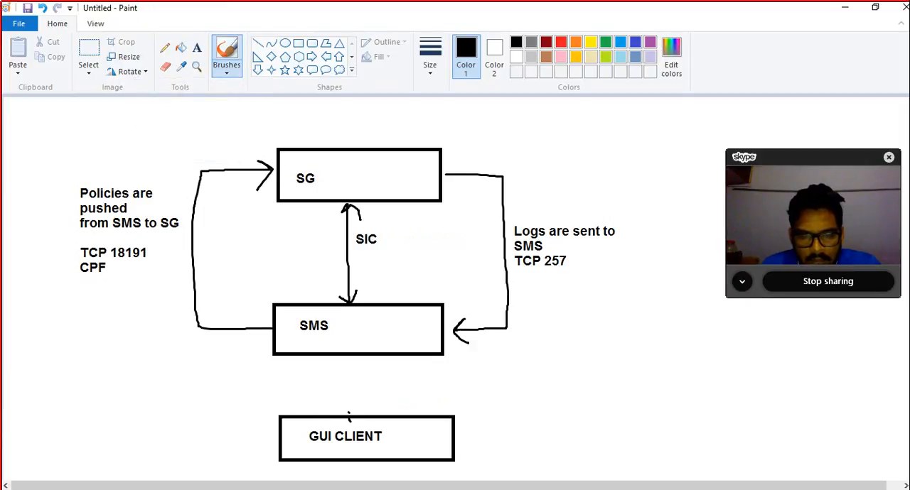
mouse_move(348, 413)
left_mouse_down()
mouse_move(351, 355)
mouse_move(368, 370)
left_mouse_up()
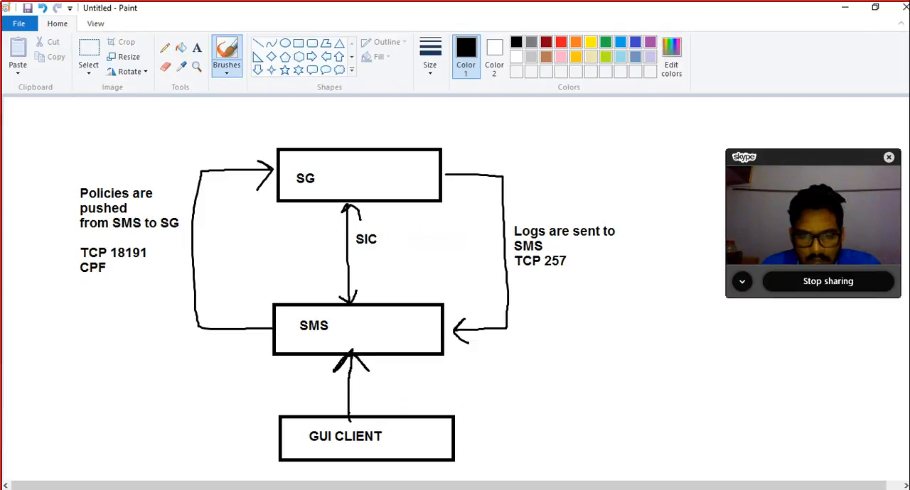
mouse_move(359, 417)
left_mouse_down()
mouse_move(360, 366)
mouse_move(371, 380)
left_mouse_up()
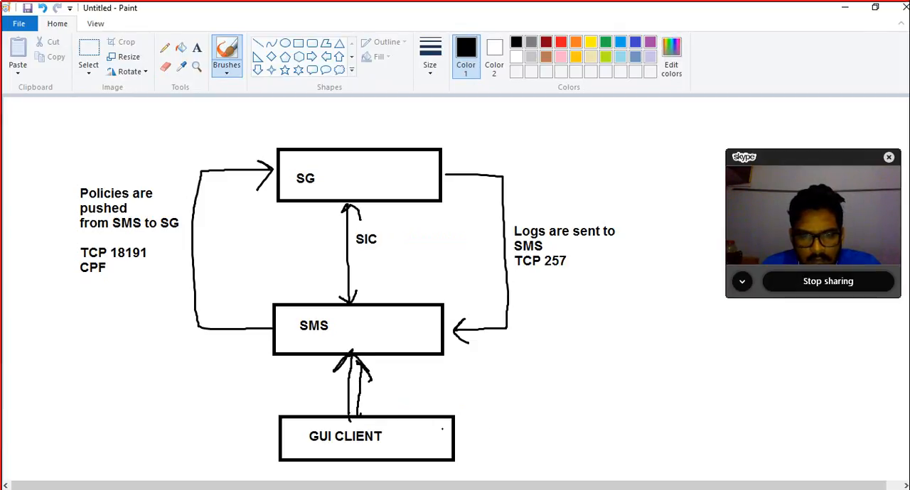
Step: Paint an arrow from the GUI CLIENT box's right side to three short stacked strokes closed by a bracket
mouse_move(442, 429)
left_mouse_down()
mouse_move(508, 418)
mouse_move(497, 423)
left_mouse_up()
mouse_move(535, 392)
left_mouse_down()
mouse_move(567, 390)
mouse_move(564, 407)
left_mouse_up()
left_click_drag(522, 429, 557, 423)
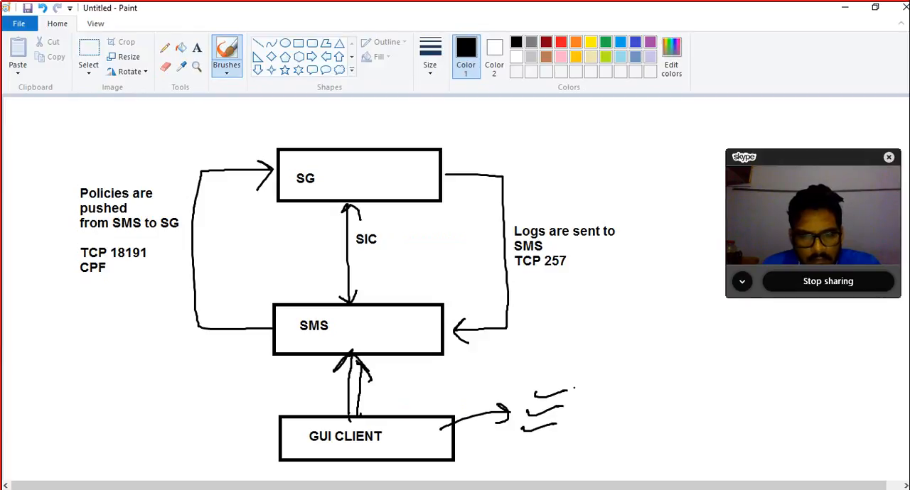
mouse_move(566, 388)
left_mouse_down()
mouse_move(572, 418)
mouse_move(547, 444)
left_mouse_up()
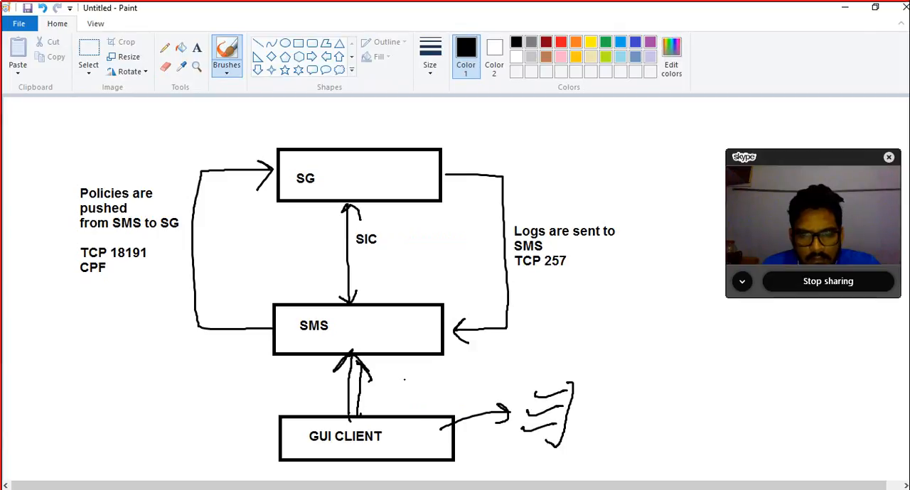
Step: Handwrite "CPMI – TCP 18190" beside the GUI CLIENT–SMS arrows, underline its port part, and retrace the second arrow
left_click_drag(405, 373, 419, 396)
left_click_drag(422, 370, 422, 383)
mouse_move(442, 375)
left_mouse_down()
mouse_move(446, 384)
mouse_move(487, 384)
left_mouse_up()
mouse_move(482, 385)
left_mouse_down()
mouse_move(508, 365)
mouse_move(562, 375)
left_mouse_up()
mouse_move(550, 352)
left_mouse_down()
mouse_move(578, 350)
mouse_move(592, 367)
left_mouse_up()
left_click_drag(606, 354, 608, 362)
mouse_move(629, 349)
left_mouse_down()
mouse_move(622, 369)
mouse_move(646, 368)
mouse_move(638, 359)
left_mouse_up()
mouse_move(663, 346)
left_mouse_down()
mouse_move(657, 373)
mouse_move(668, 369)
left_mouse_up()
mouse_move(697, 355)
left_mouse_down()
mouse_move(691, 367)
mouse_move(701, 355)
left_mouse_up()
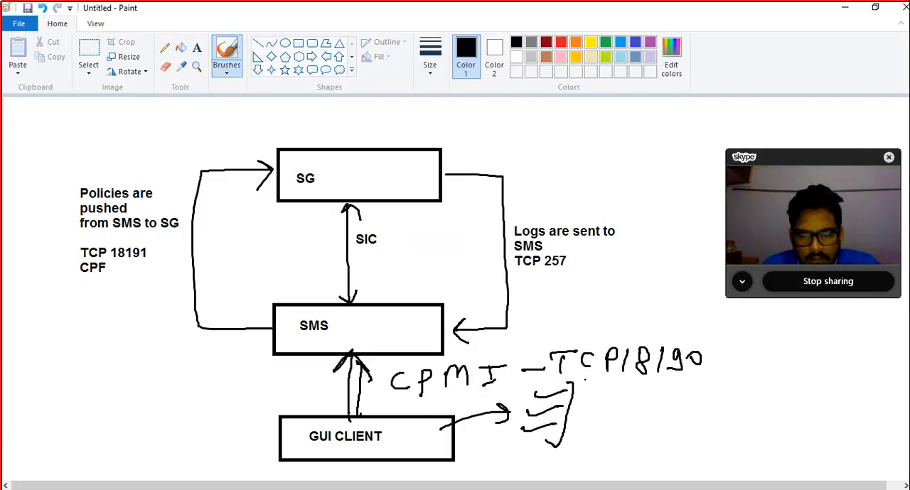
left_click_drag(571, 381, 686, 382)
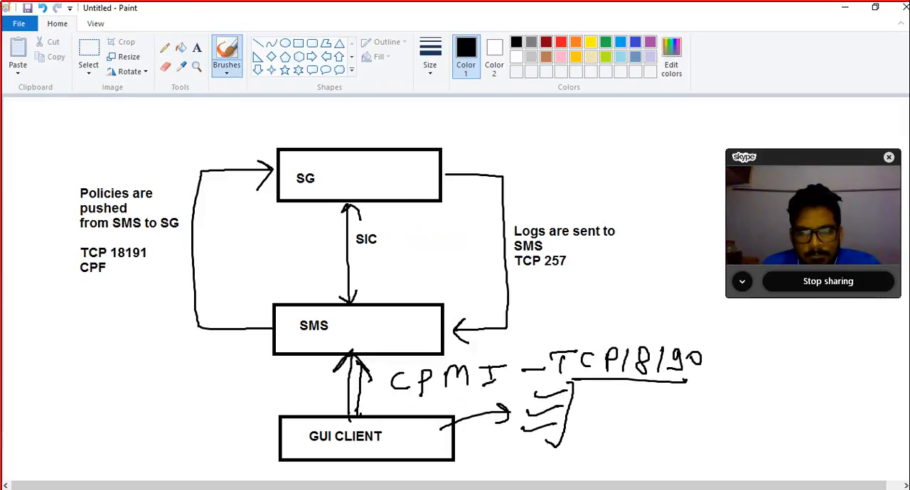
left_click_drag(356, 412, 359, 364)
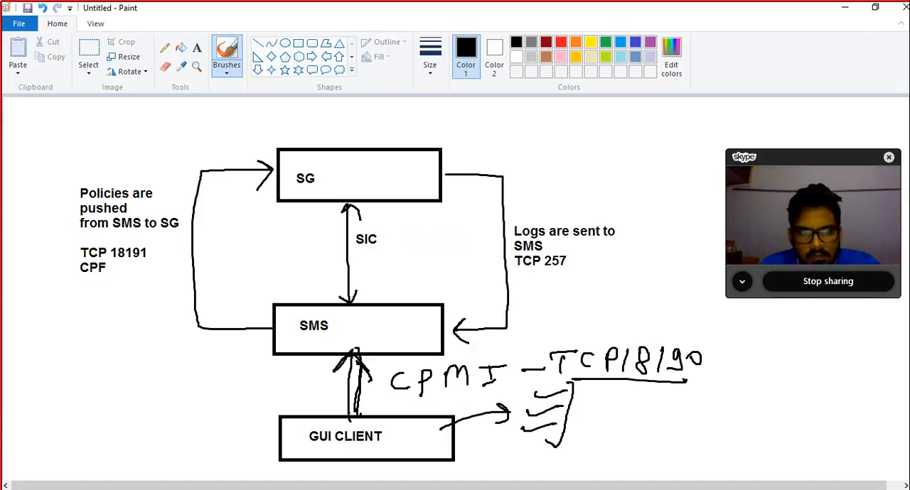
Step: Circle the SIC label and handwrite "OTP" and "Certi" to its right, with a connecting line and a slanted stroke before them
mouse_move(375, 225)
left_mouse_down()
mouse_move(359, 226)
mouse_move(417, 244)
mouse_move(426, 233)
left_mouse_up()
mouse_move(439, 235)
left_mouse_down()
mouse_move(436, 250)
mouse_move(445, 232)
left_mouse_up()
mouse_move(460, 231)
left_mouse_down()
mouse_move(459, 250)
mouse_move(463, 241)
left_mouse_up()
mouse_move(424, 261)
left_mouse_down()
mouse_move(425, 275)
mouse_move(439, 275)
left_mouse_up()
left_click_drag(442, 264, 462, 275)
left_click_drag(465, 266, 459, 286)
left_click_drag(414, 229, 397, 298)
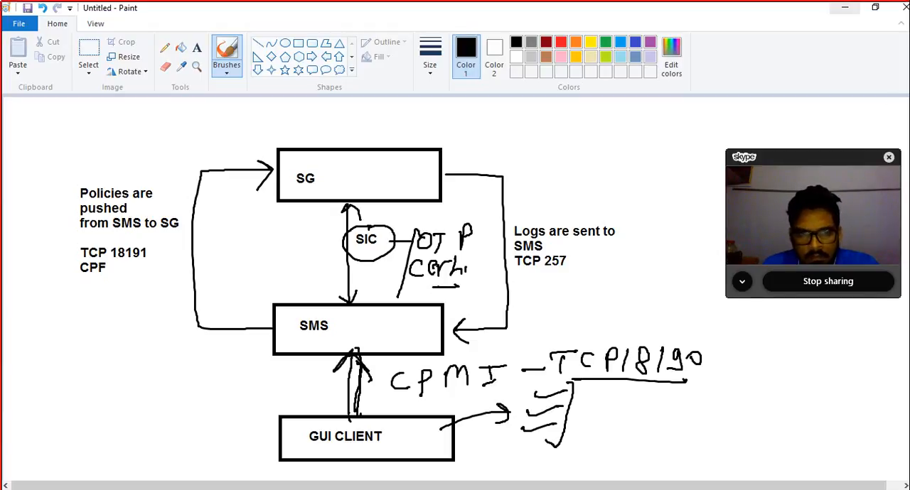
Step: Minimize the diagram, switch to VMware Workstation and start creating a new virtual machine
left_click(844, 8)
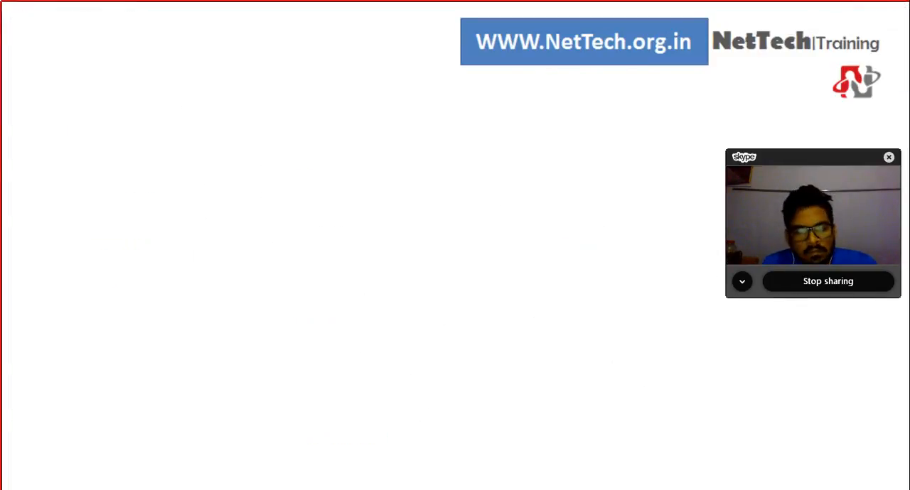
mouse_move(719, 488)
left_click(719, 449)
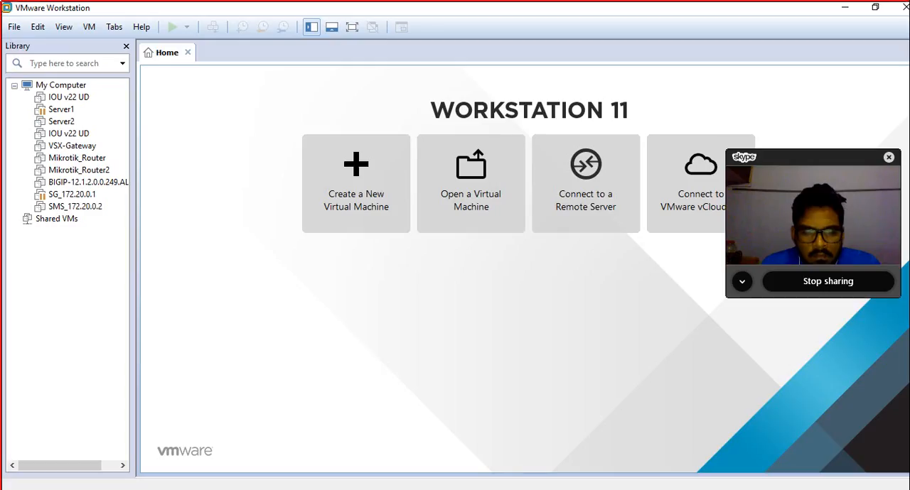
left_click(14, 27)
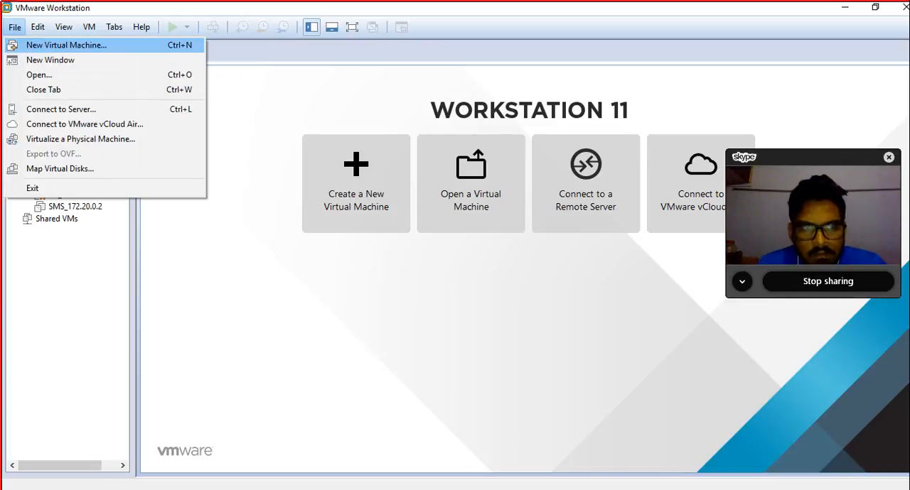
left_click(66, 46)
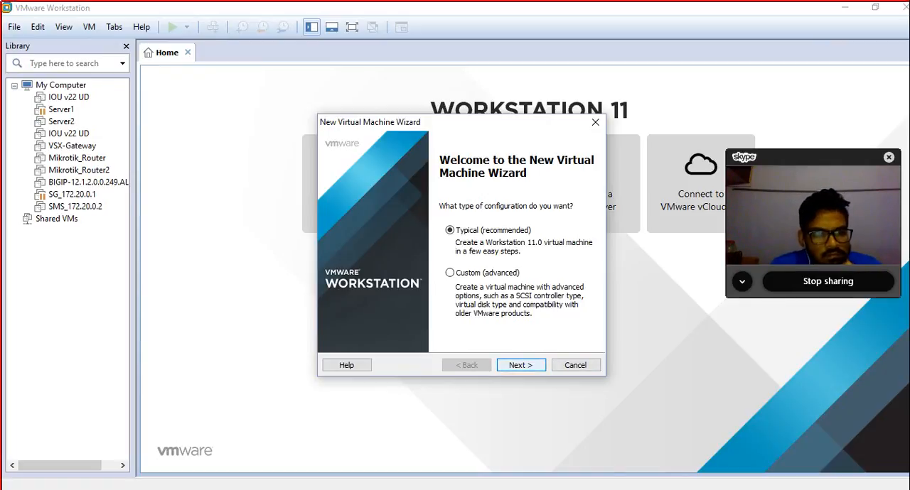
Step: Choose the Typical configuration, the Check_Point_R77.30 ISO as installer image, and Other 64-bit as guest operating system
key("Return")
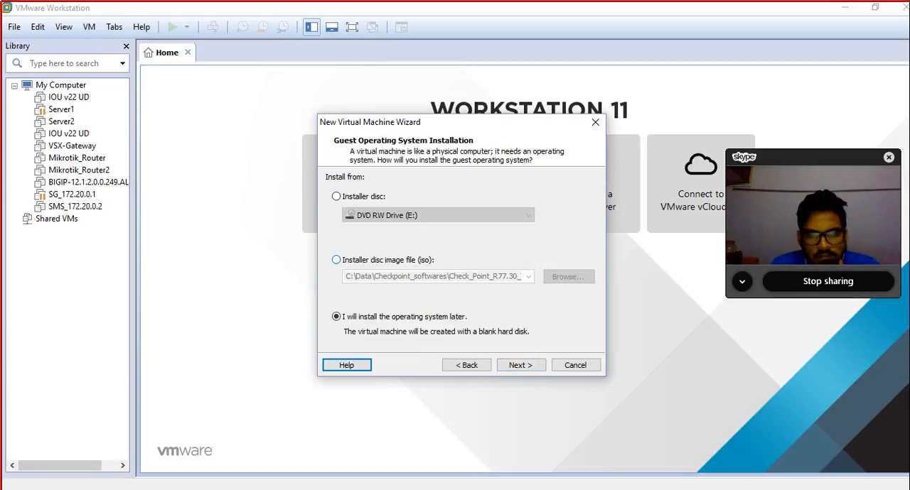
left_click(337, 260)
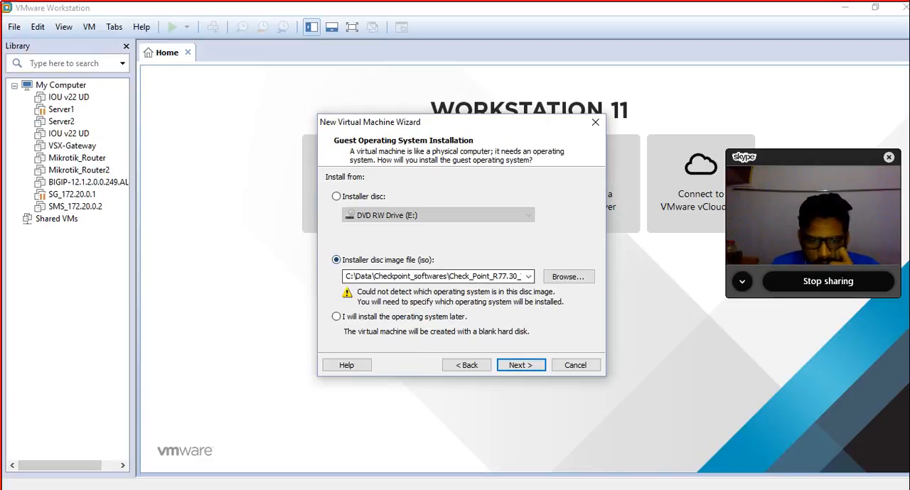
key("Return")
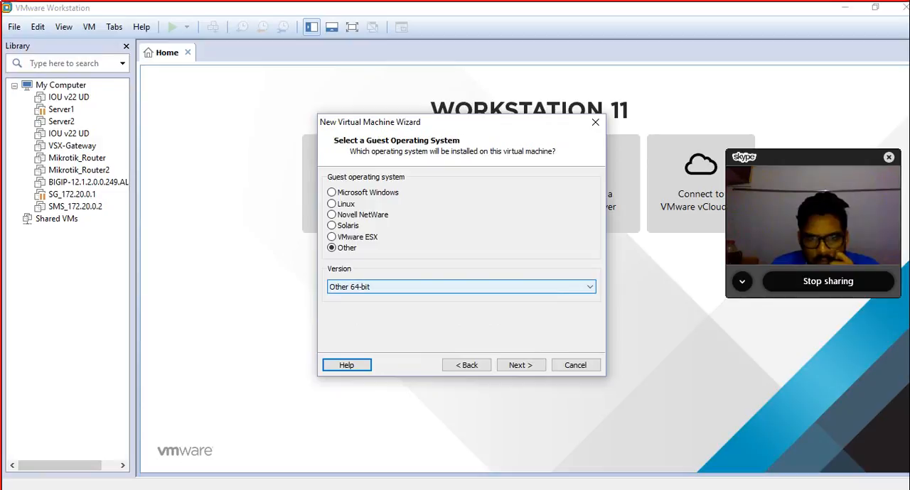
left_click(520, 365)
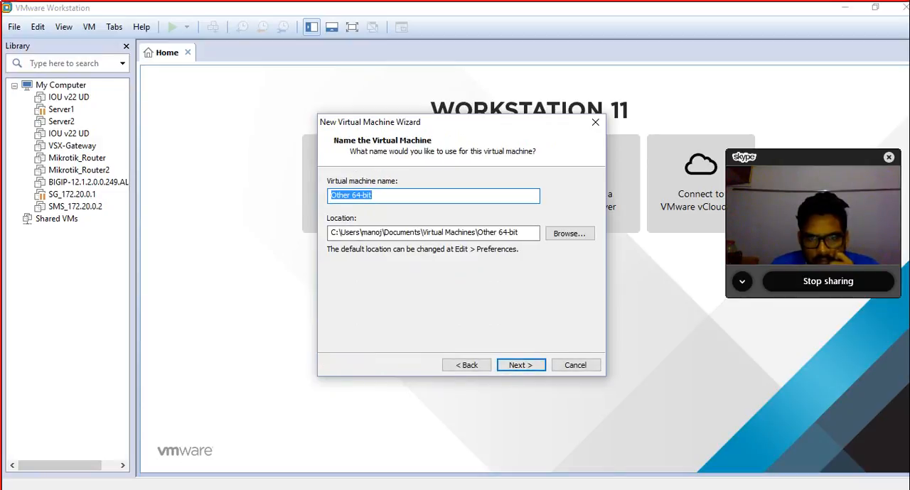
Step: Name the virtual machine SG1_10.0.0.100 and accept its default location
type("SG")
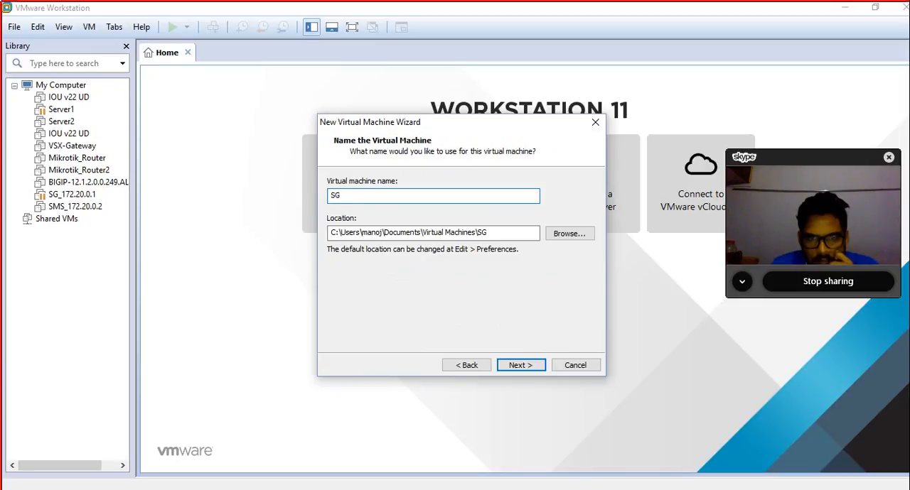
type("1_10.0.0.100")
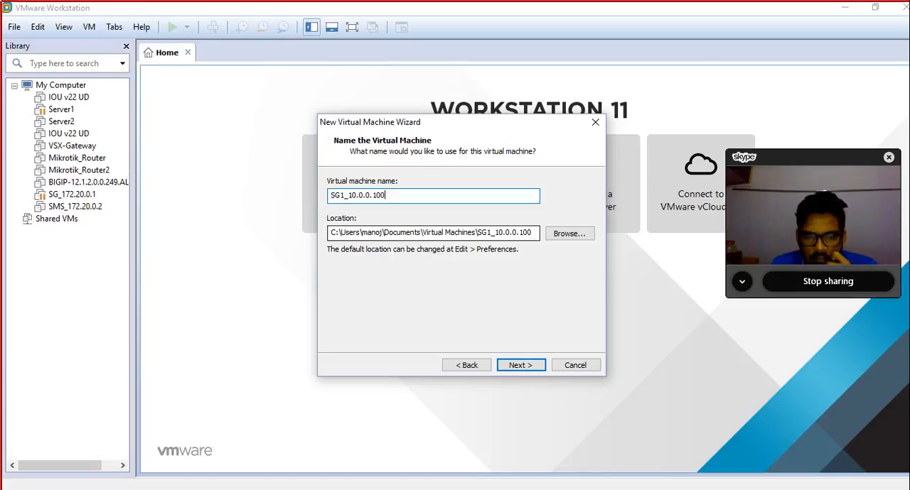
key("Return")
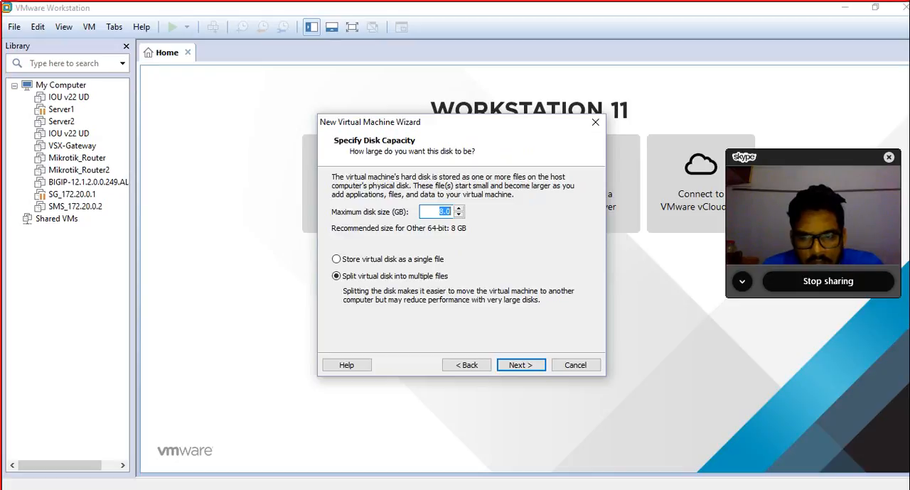
Step: Set the maximum disk size to 20 GB, split into multiple files, moving the Skype call window out of the way
left_click(819, 281)
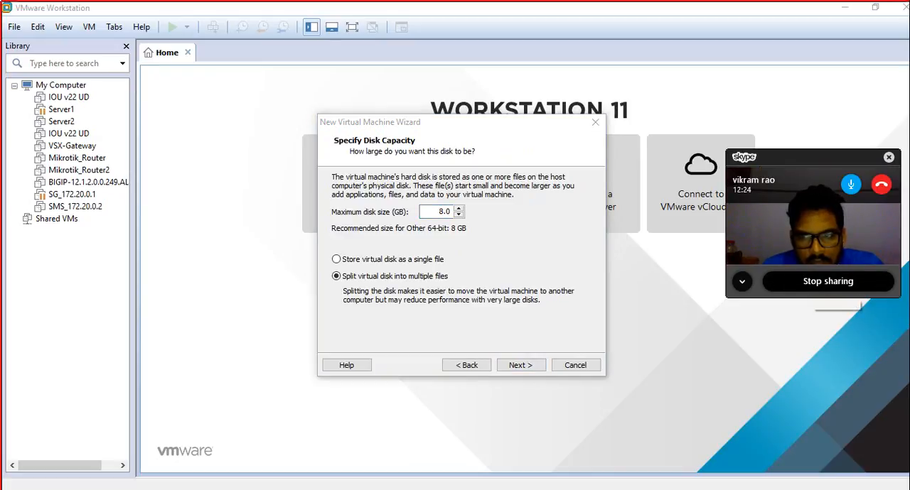
double_click(444, 212)
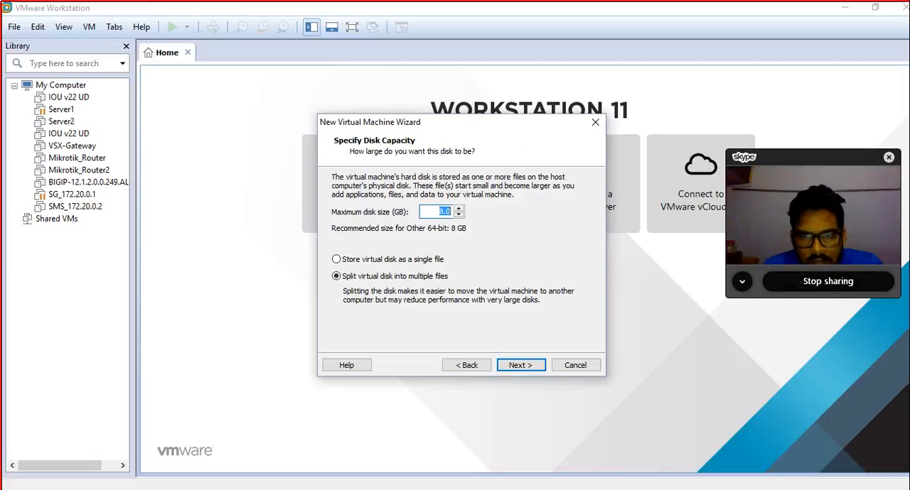
type("20")
left_click_drag(810, 158, 851, 32)
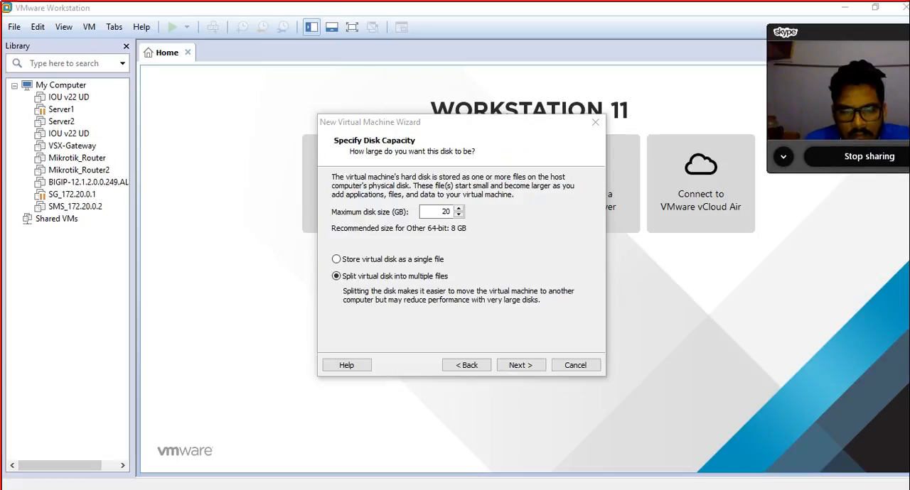
left_click(520, 366)
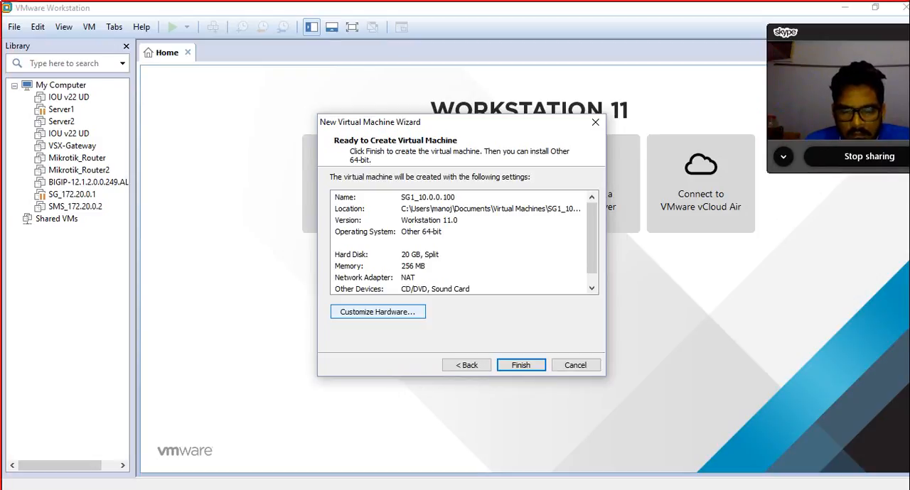
Step: Customize the virtual machine's hardware by setting its existing network adapter to Bridged
left_click(378, 312)
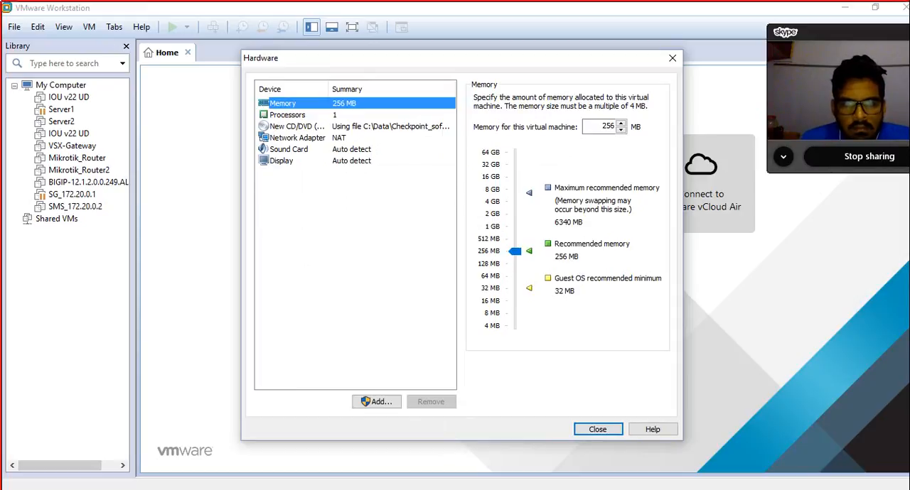
left_click(297, 138)
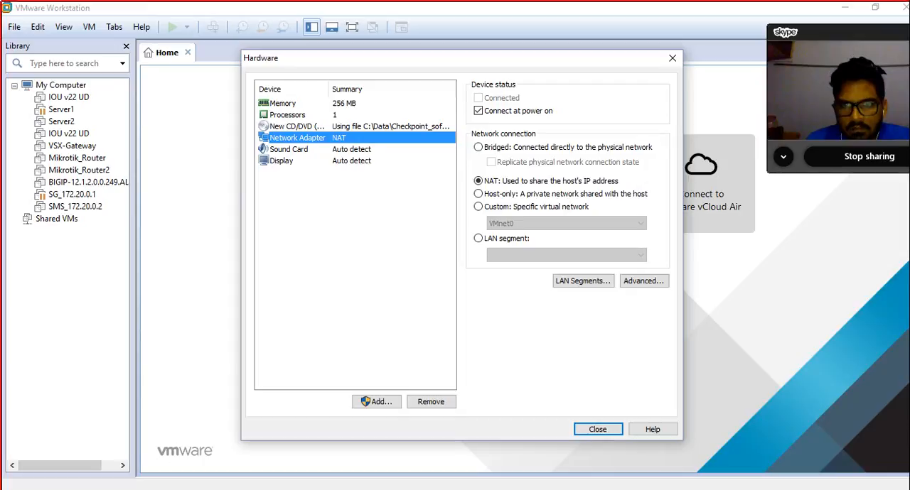
left_click(478, 147)
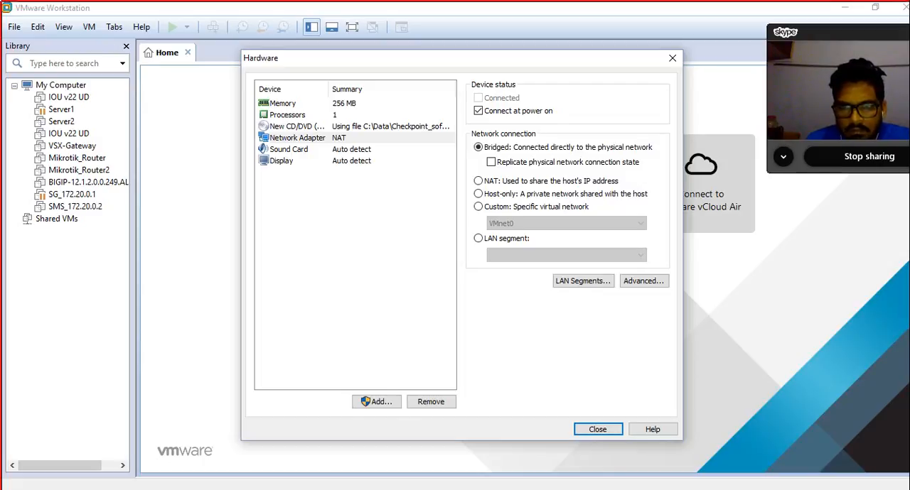
Step: Add a second network adapter to the new virtual machine's hardware with a Bridged connection
left_click(376, 401)
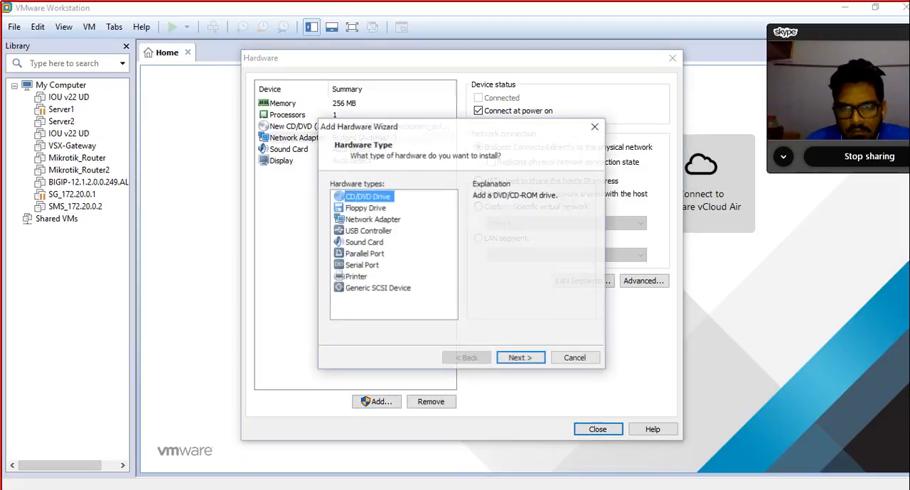
left_click(373, 219)
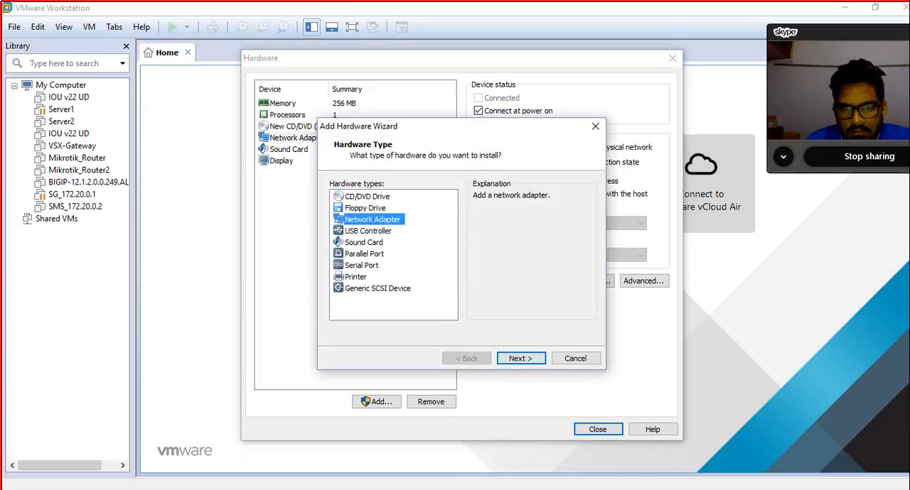
left_click(521, 358)
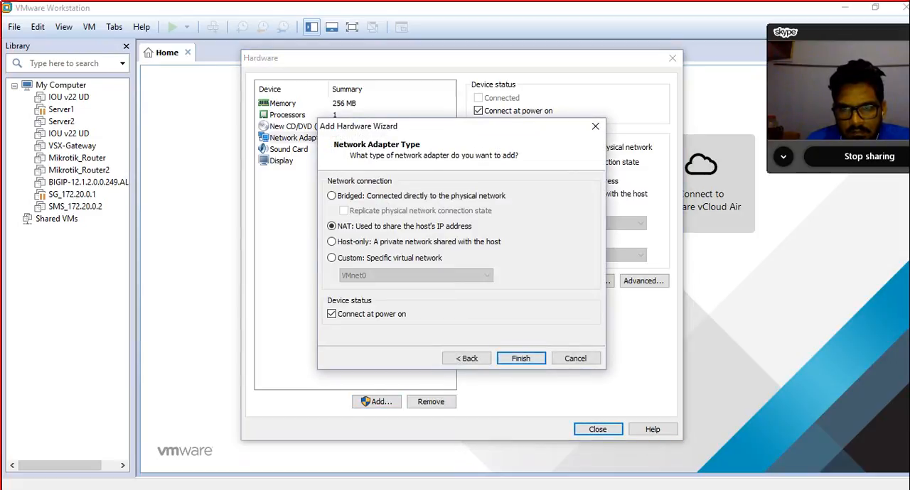
left_click(331, 197)
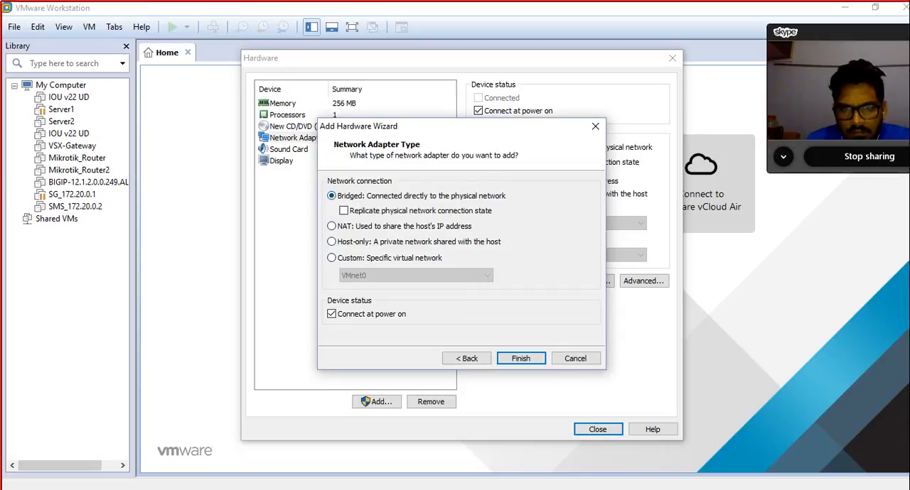
left_click(520, 358)
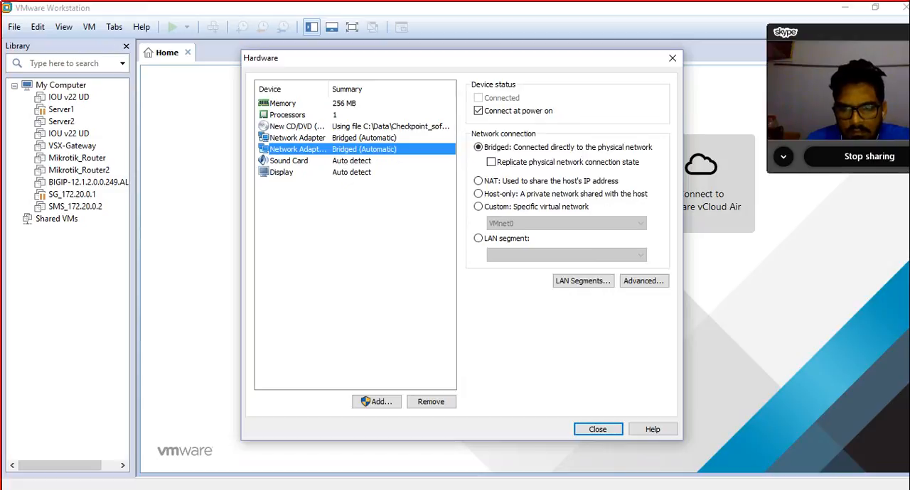
Step: Add a third network adapter with a Bridged connection and finish creating the SG1_10.0.0.100 virtual machine
left_click(376, 402)
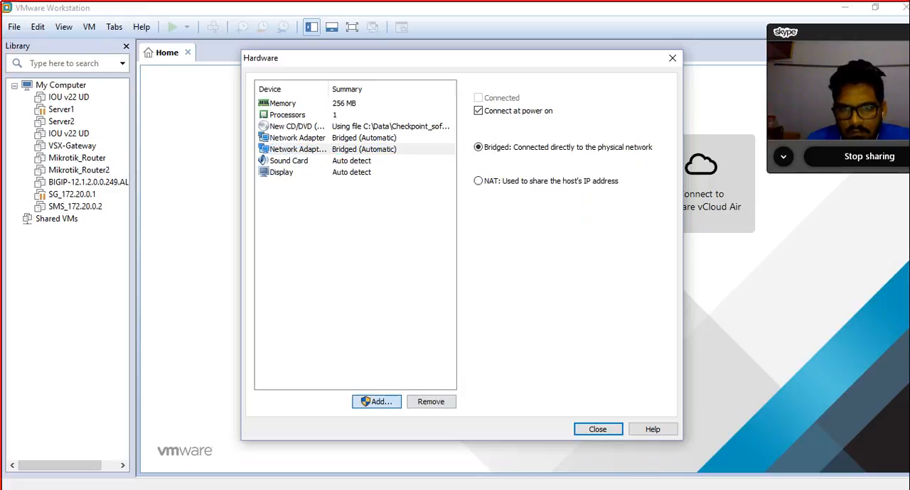
left_click(373, 219)
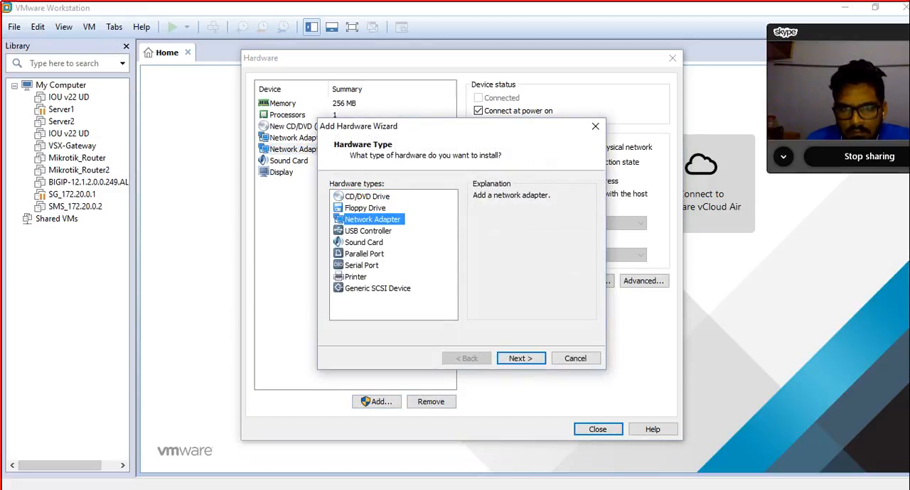
left_click(520, 358)
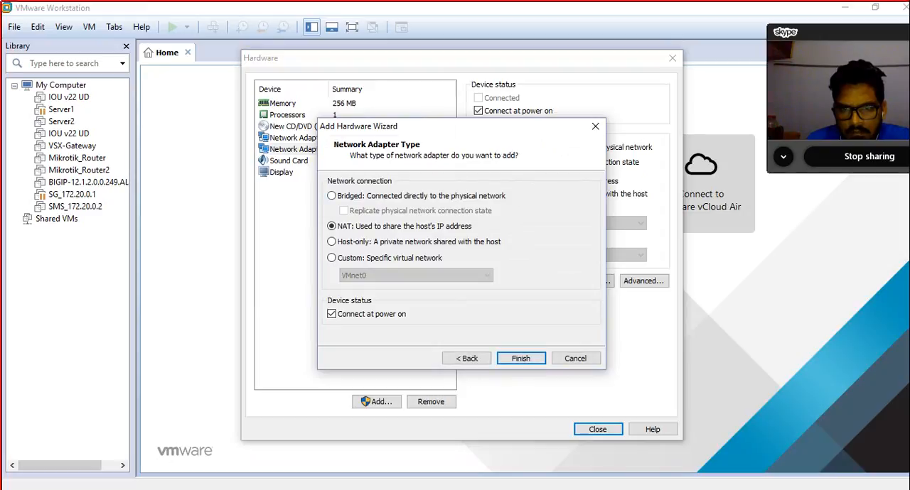
left_click(331, 196)
left_click(520, 358)
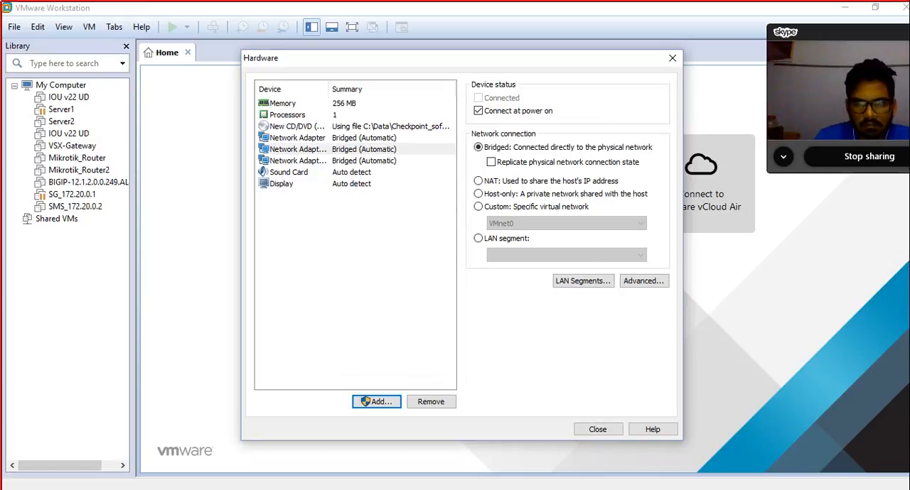
left_click(597, 429)
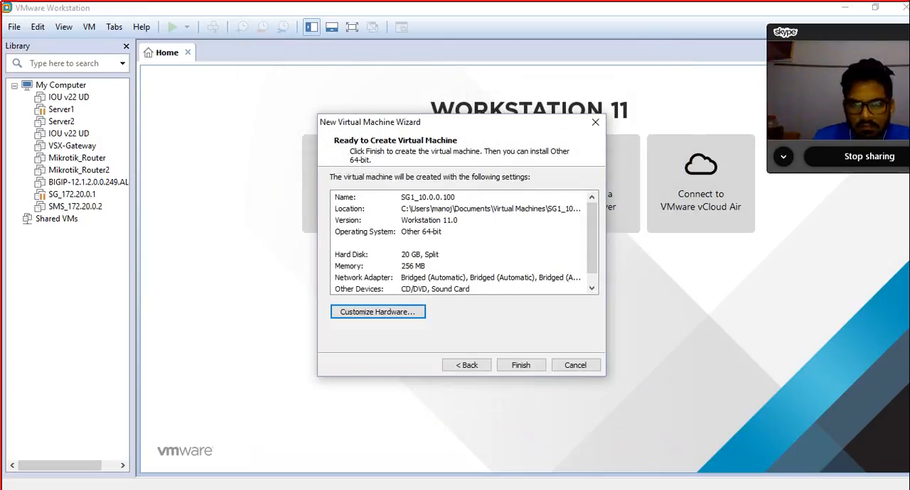
left_click(520, 365)
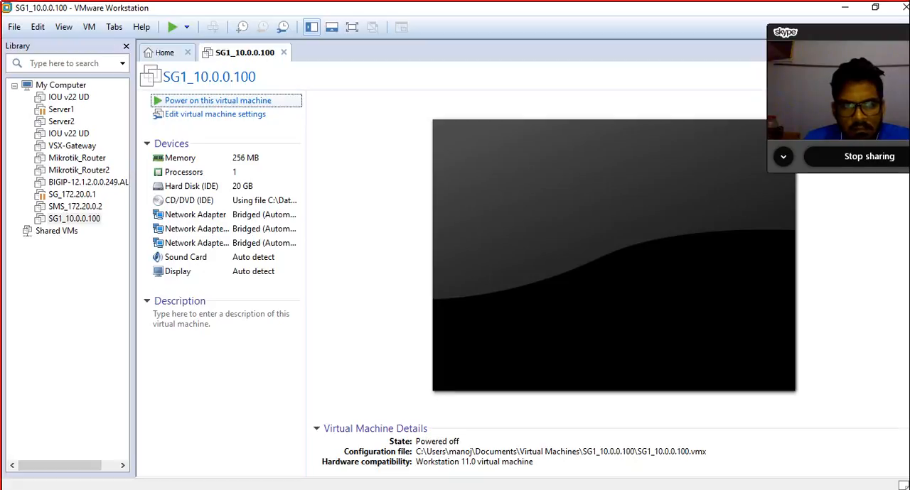
Step: Power on the SG1_10.0.0.100 virtual machine and direct input to its console, then release it back to the host
left_click(218, 101)
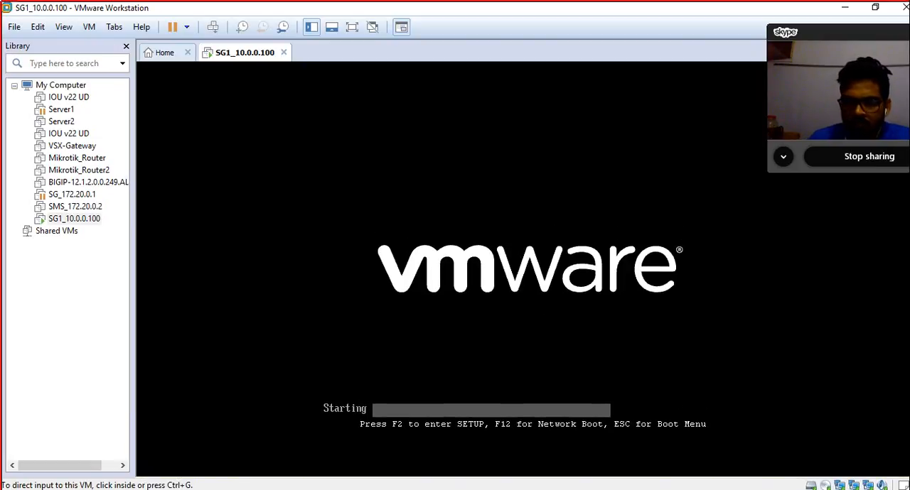
key("ctrl+g")
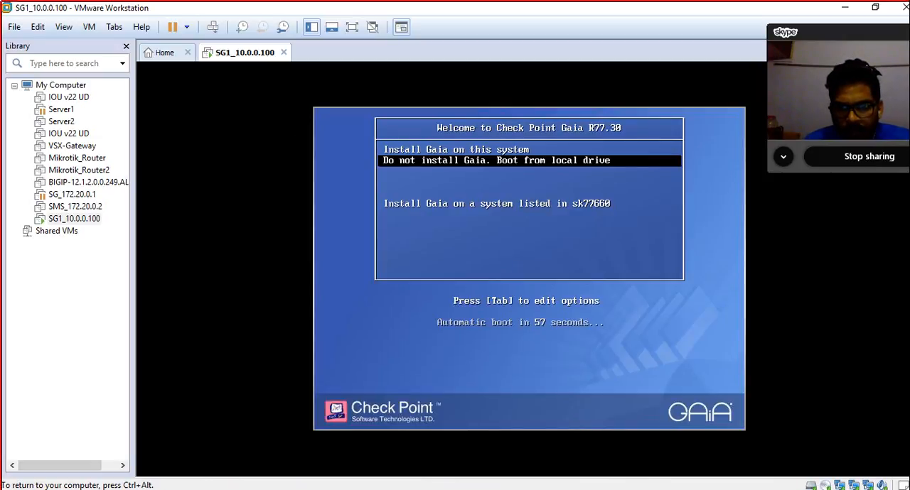
key("ctrl+alt")
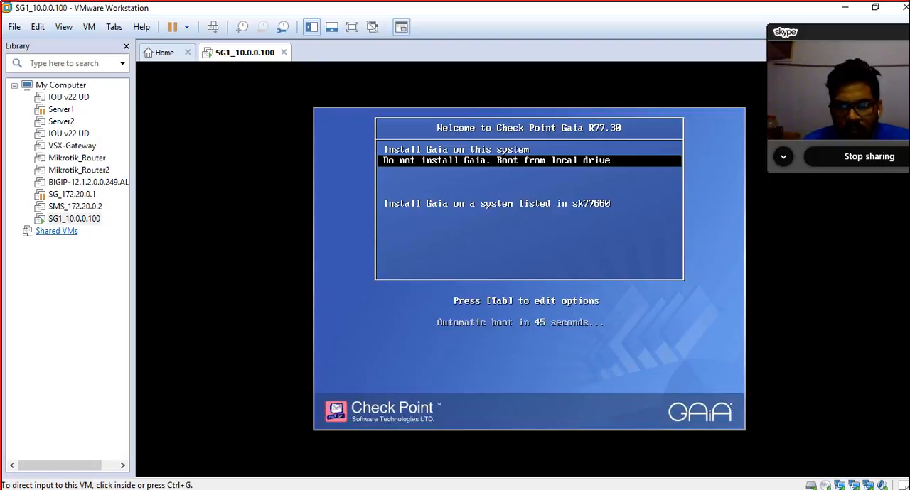
Step: Shut down the guest of the SG1_10.0.0.100 virtual machine from its Gaia boot menu
right_click(72, 219)
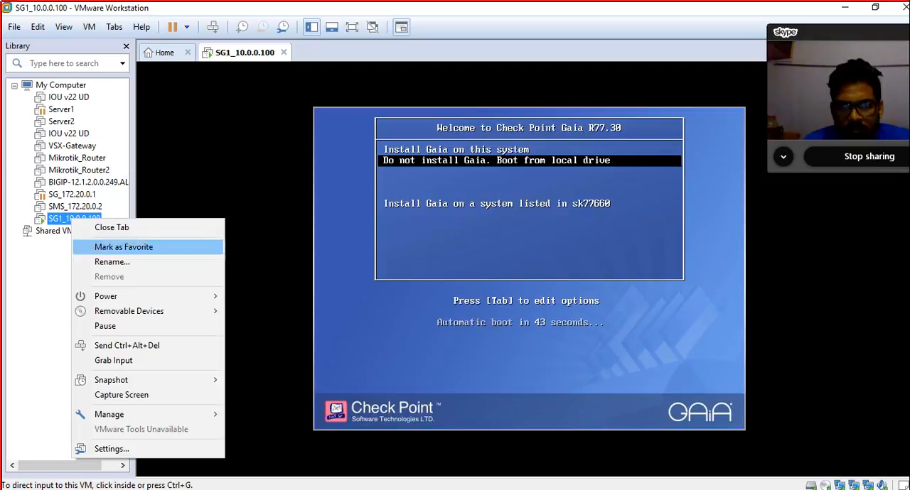
mouse_move(142, 296)
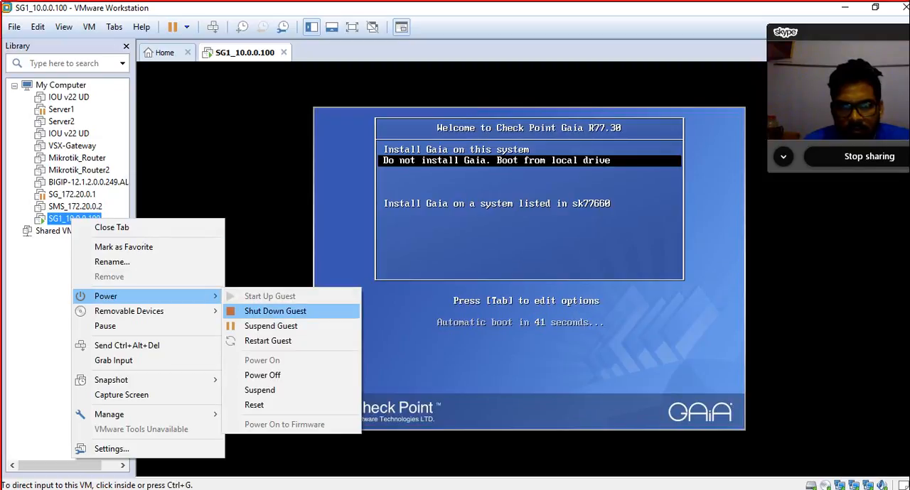
left_click(275, 311)
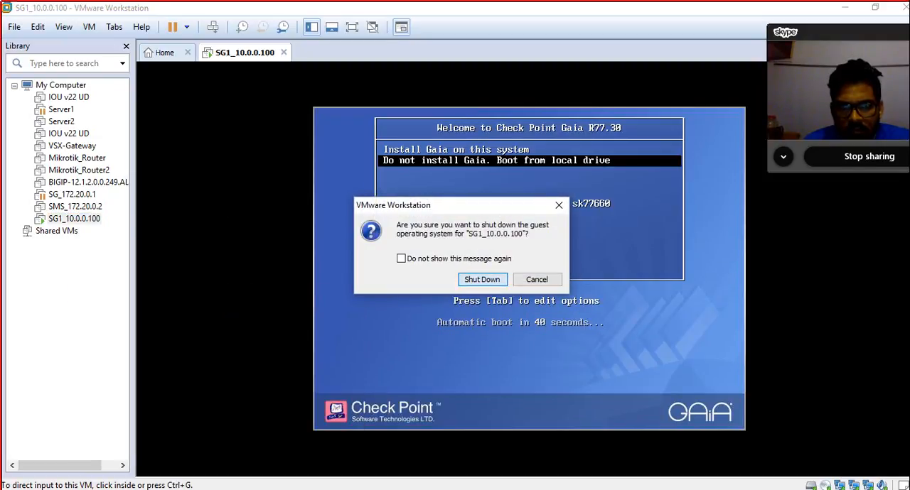
left_click(483, 280)
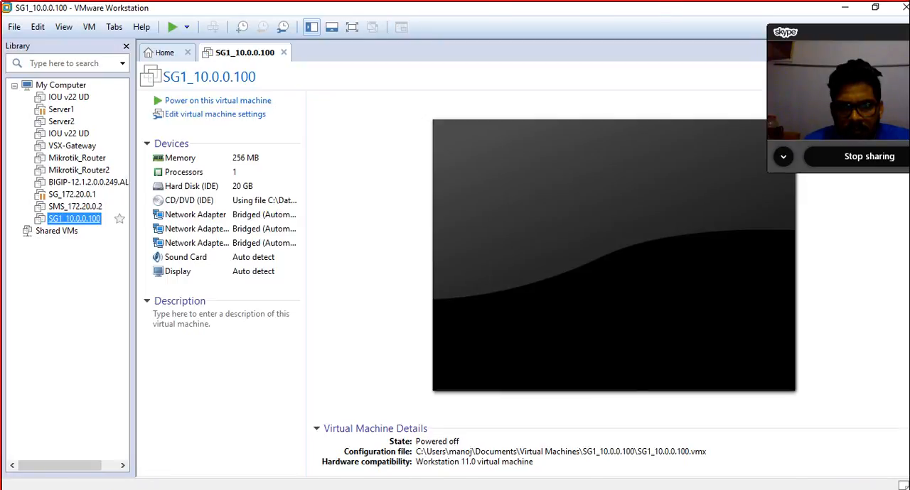
Step: Set the memory of the SG1_10.0.0.100 virtual machine to 1024 MB in its settings
right_click(85, 219)
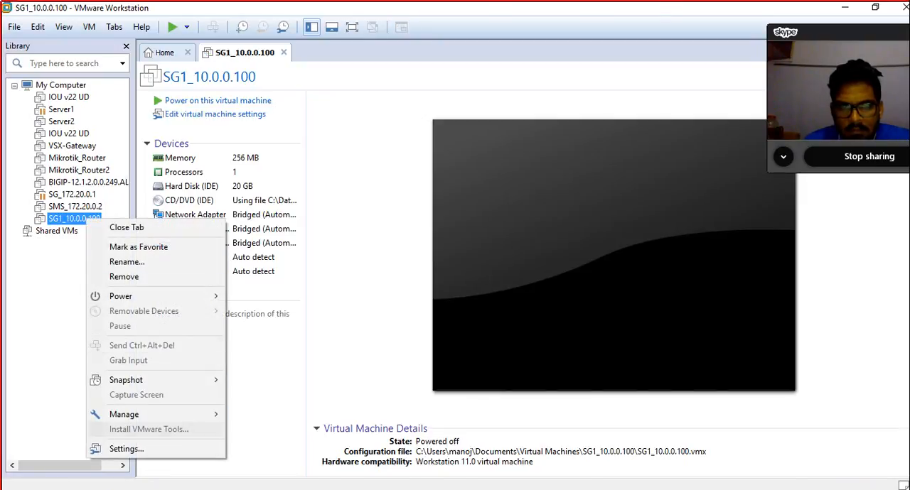
left_click(126, 450)
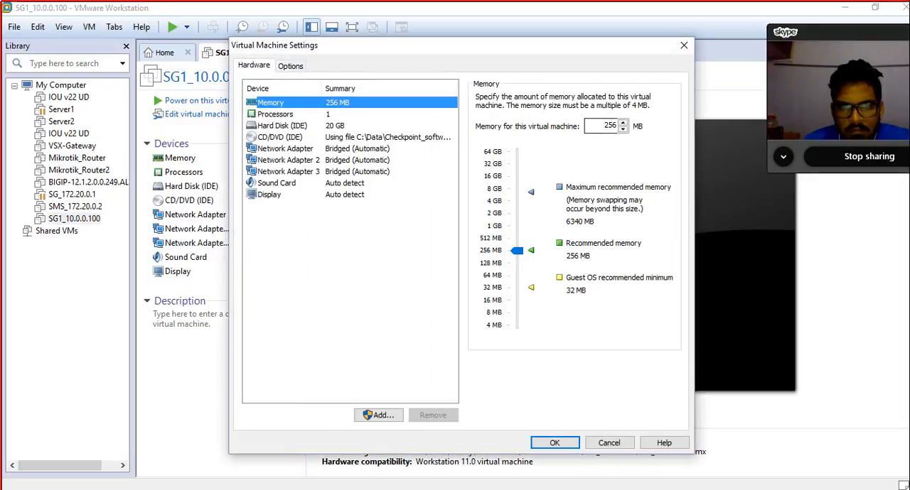
double_click(610, 126)
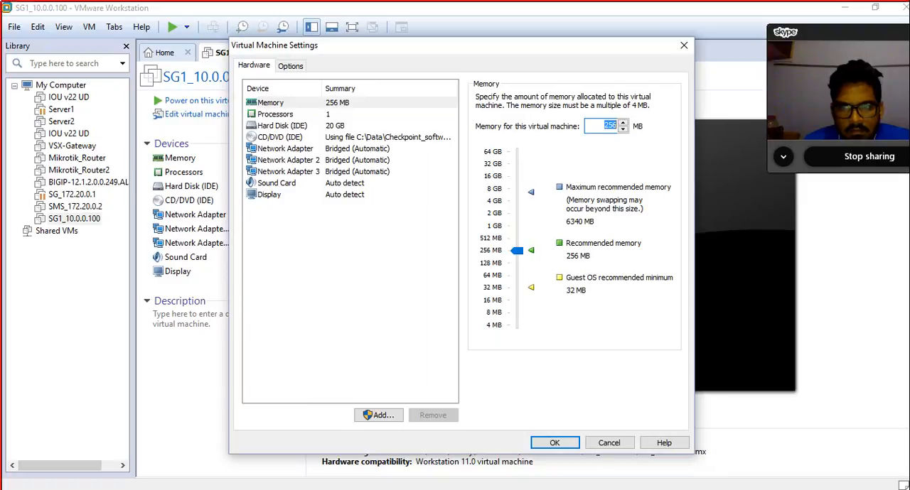
type("1024")
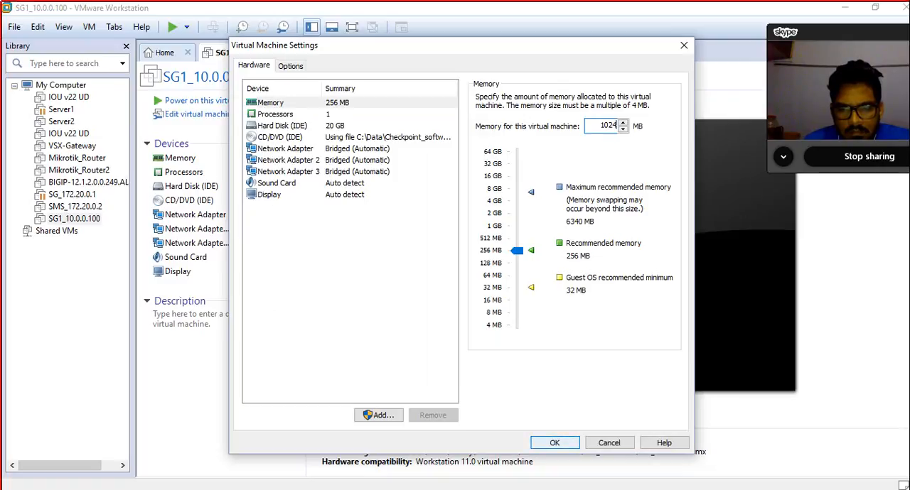
key("Return")
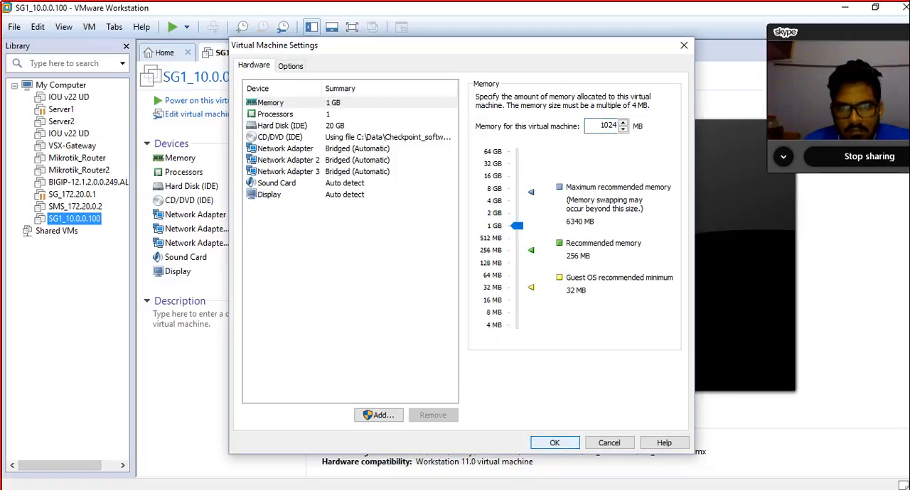
Step: Power on the SG1_10.0.0.100 virtual machine and choose to install Gaia on this system
key("Tab")
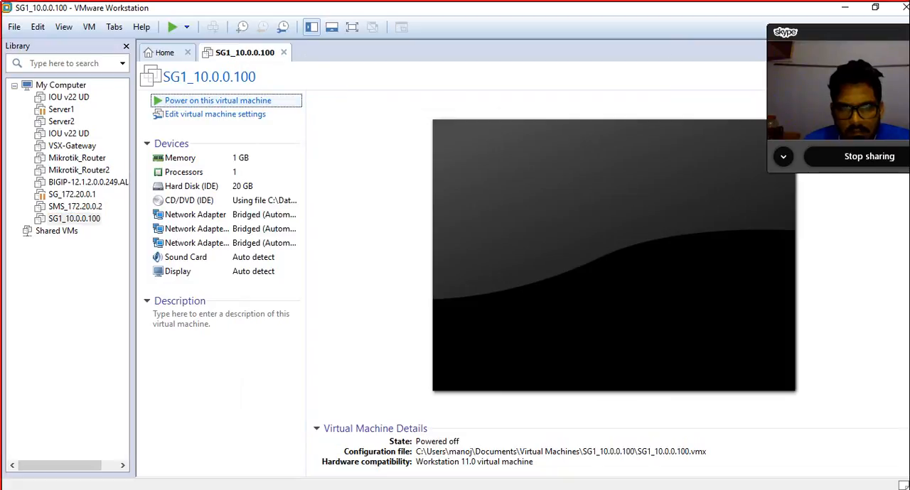
key("Return")
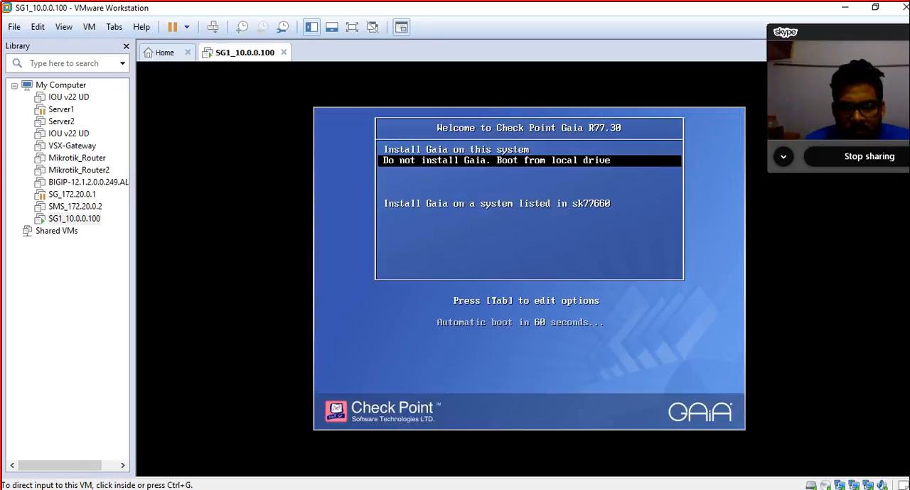
key("ctrl+g")
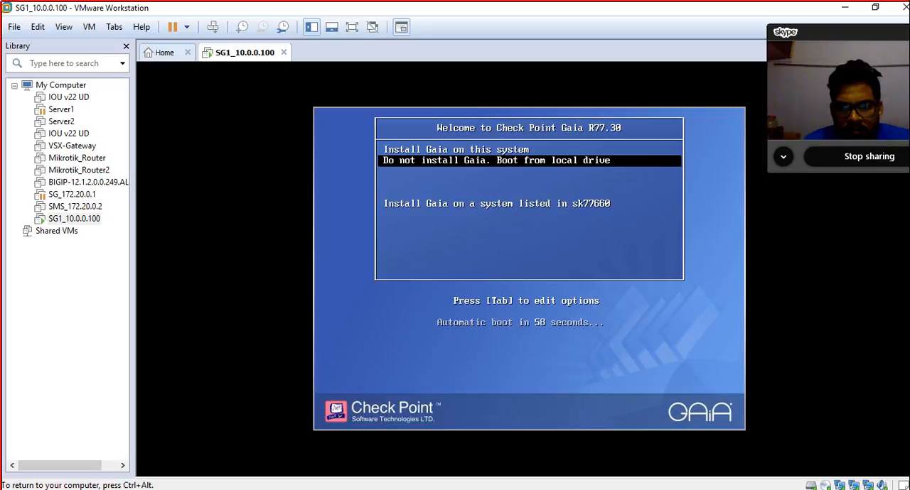
key("Up")
key("Return")
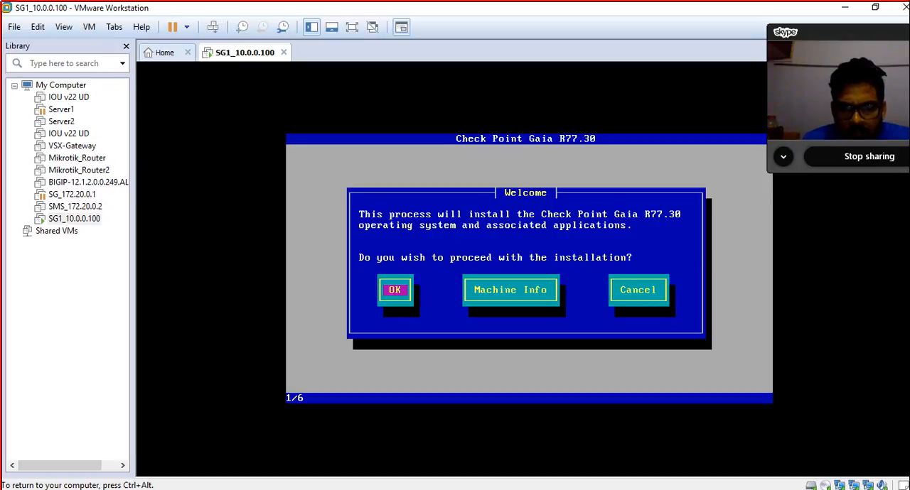
Step: Proceed with the Gaia R77.30 installation, accepting the US keyboard and partitions of 5 GB system-root and 7 GB logs
key("Return")
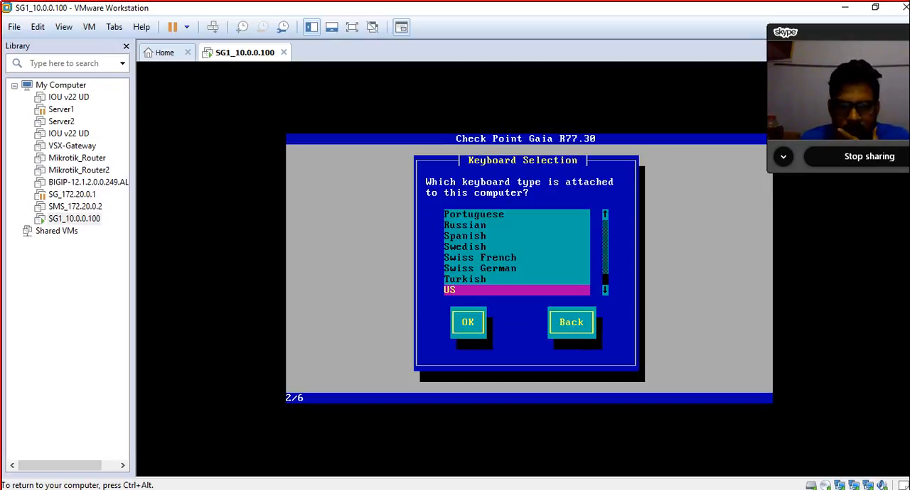
key("Return")
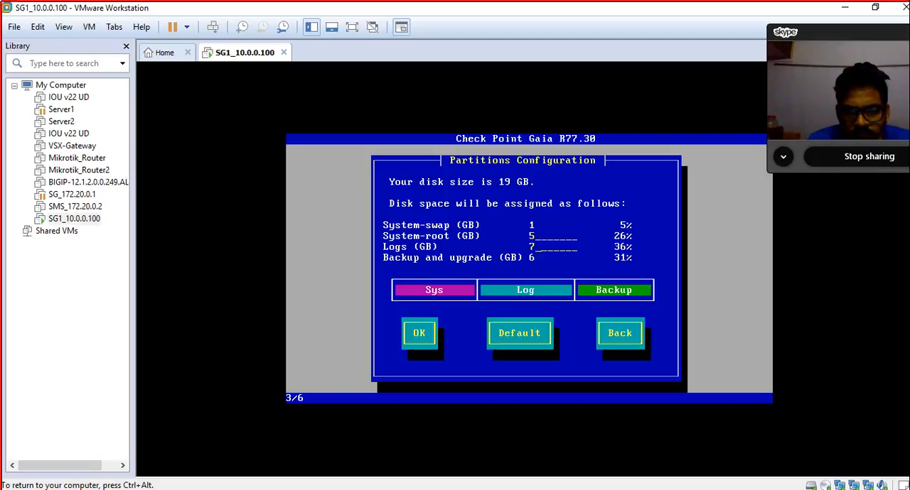
key("Tab")
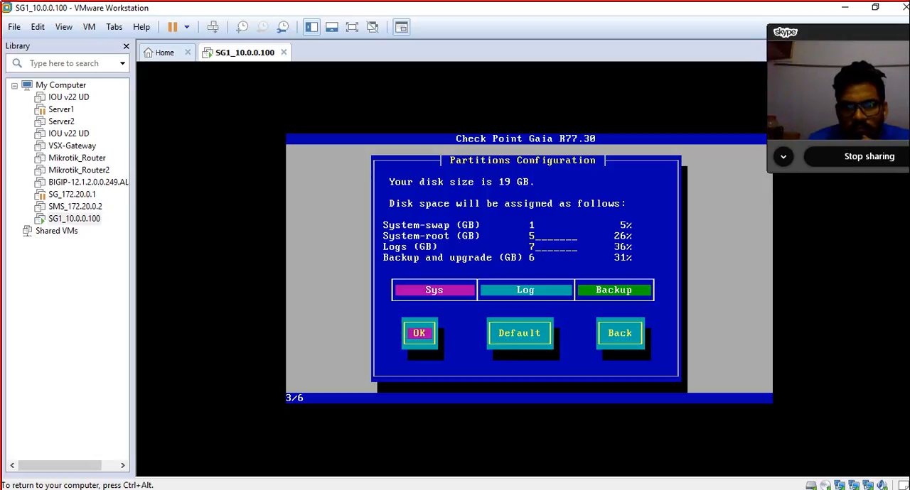
key("Return")
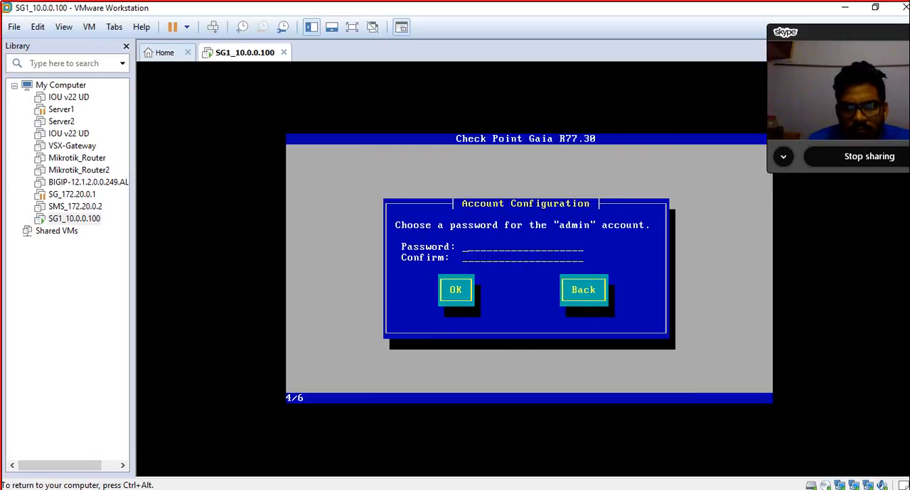
Step: Set and confirm the password for the Gaia admin account, then accept the account configuration
type("admin@123")
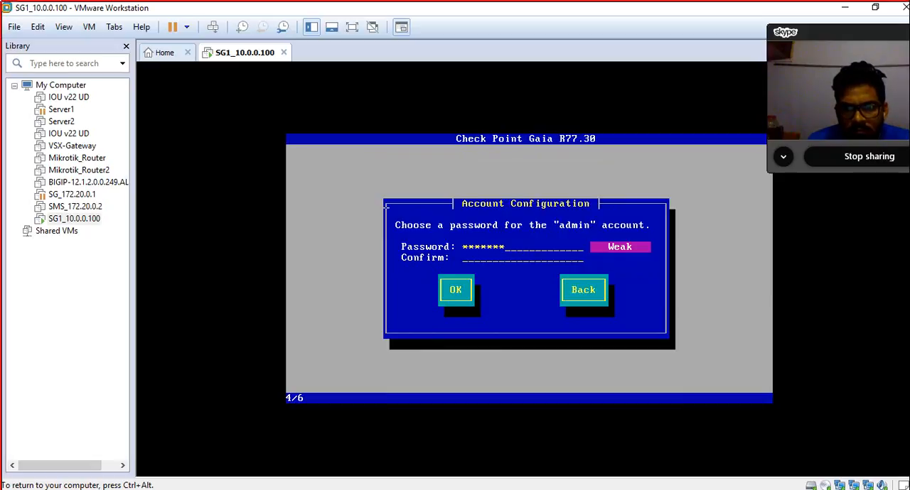
type("5")
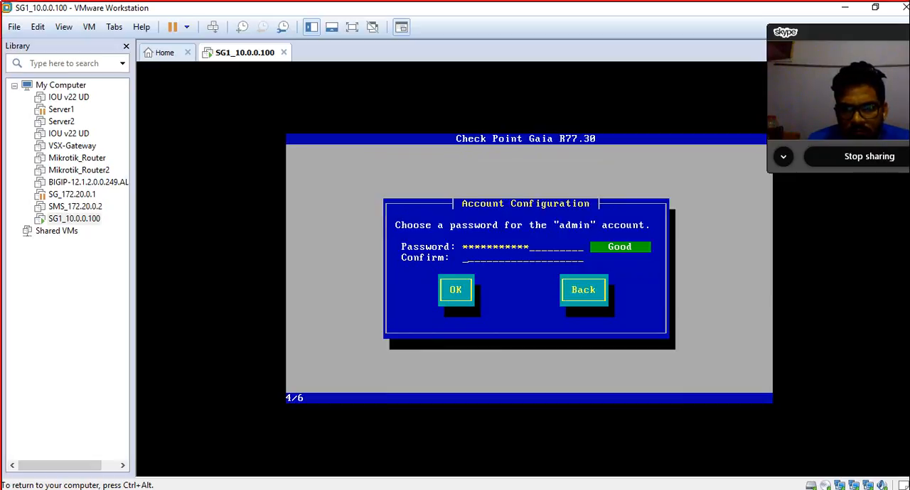
type("admin@123")
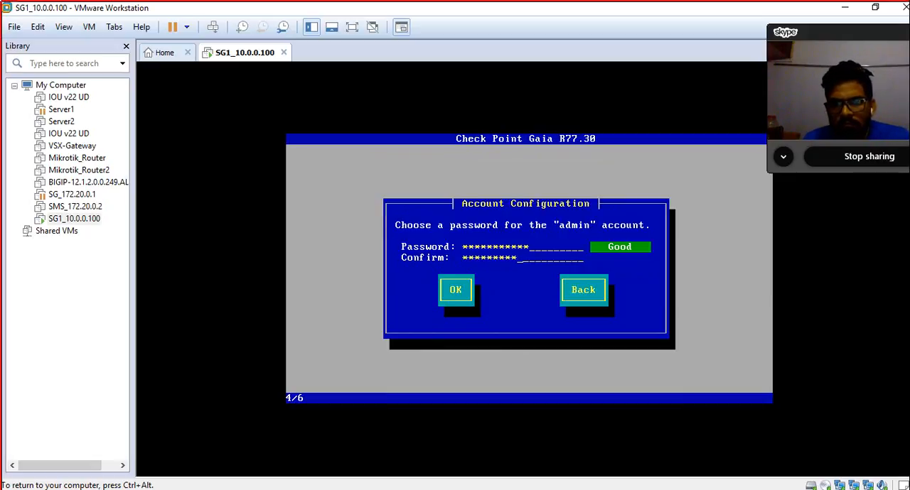
type("45")
key("Tab")
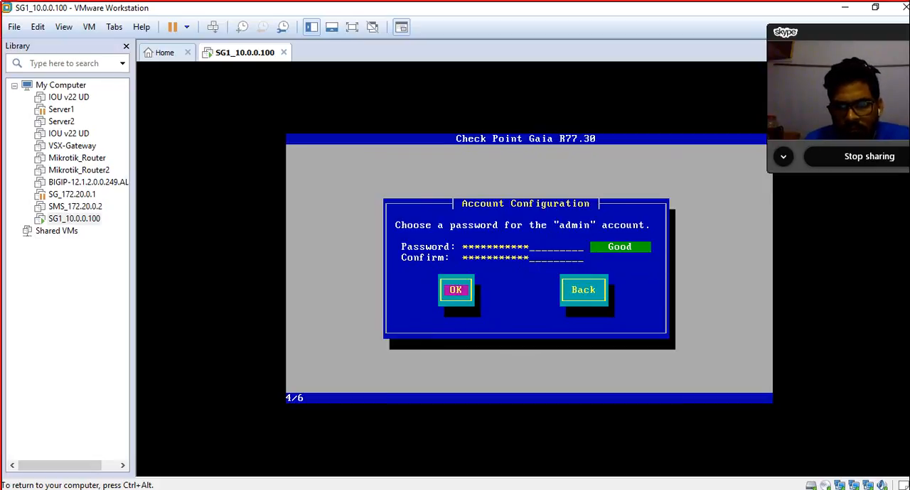
key("Return")
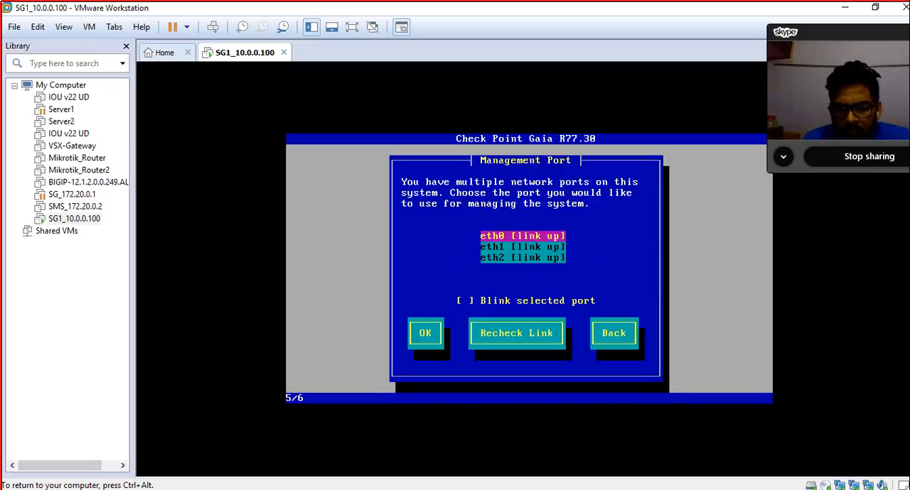
Step: Choose eth0 as the management port without blinking the selected port
key("Down")
key("Down")
key("Up")
key("Up")
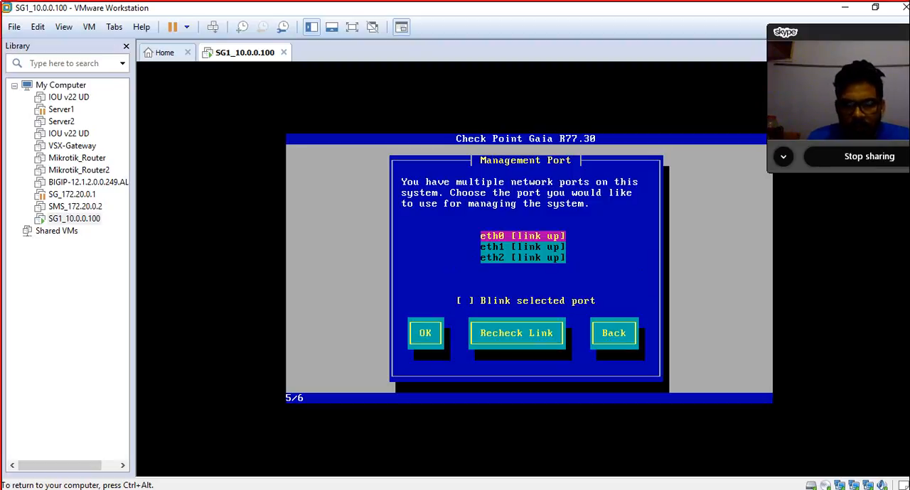
key("Tab")
key("Tab")
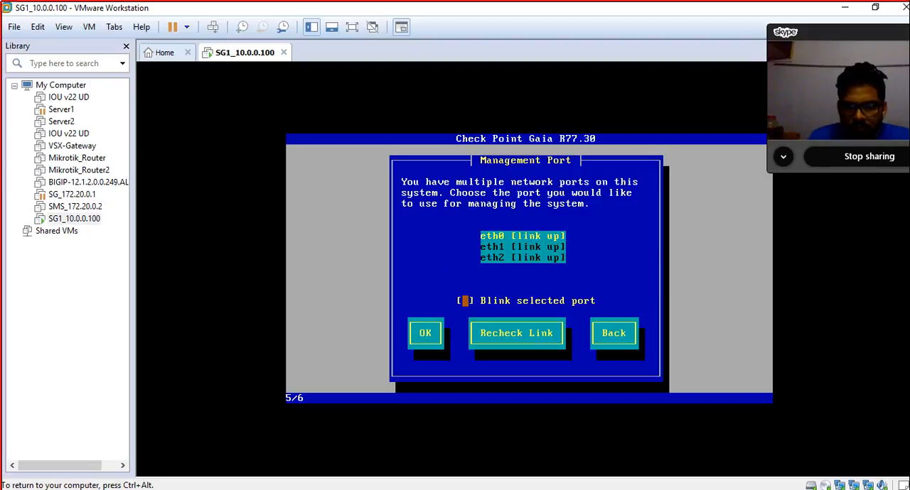
key("Return")
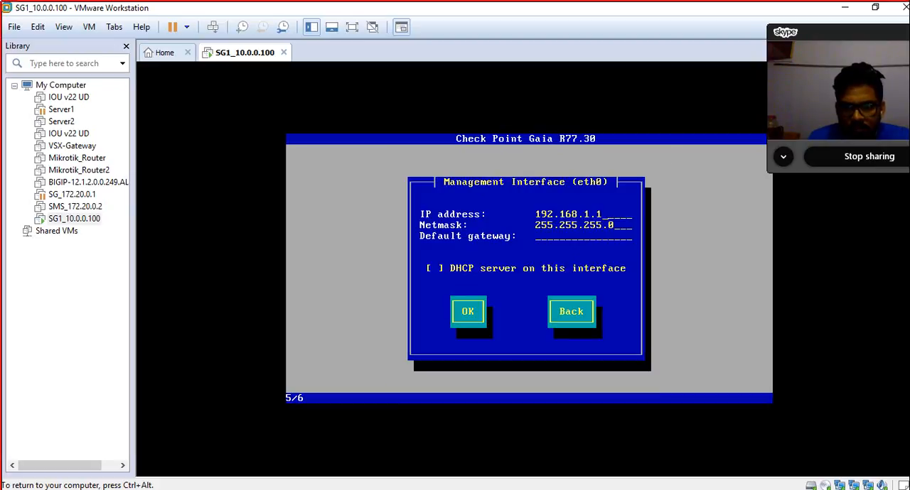
Step: Set the IP address of the eth0 management interface to 10.0.0.100
key("BackSpace")
key("BackSpace")
key("BackSpace")
key("BackSpace")
key("BackSpace")
key("BackSpace")
key("BackSpace")
key("BackSpace")
key("BackSpace")
key("BackSpace")
key("BackSpace")
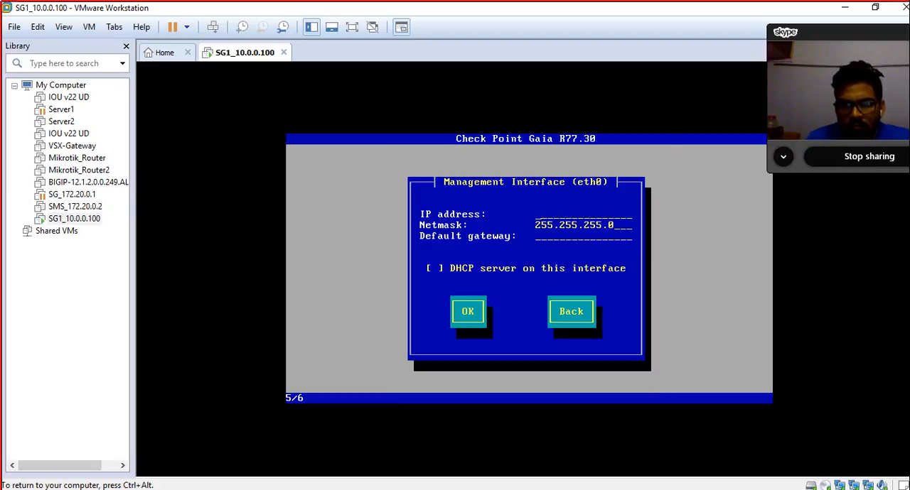
type("10.0.0.1")
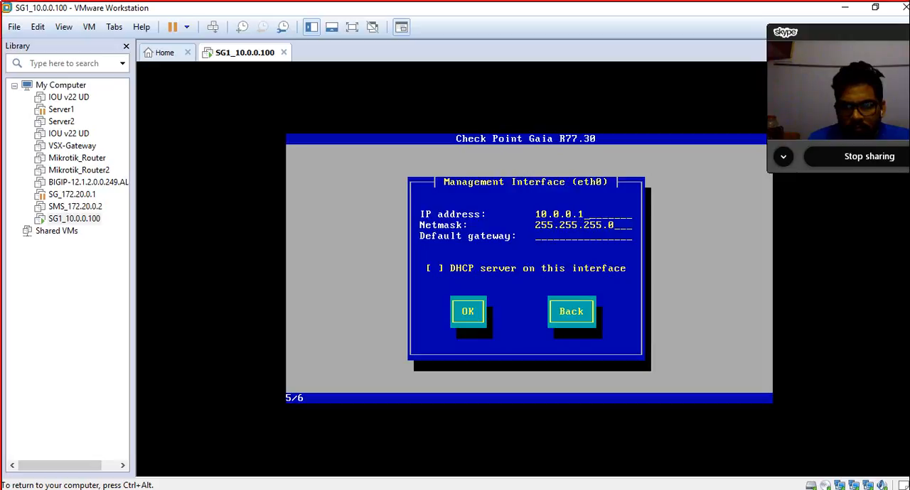
type("00")
key("Tab")
Step: Set the netmask of the eth0 management interface to 255.0.0.0
type("\\\\\\\\\\\\\\\\\\")
key("BackSpace")
key("BackSpace")
key("BackSpace")
key("BackSpace")
key("BackSpace")
key("BackSpace")
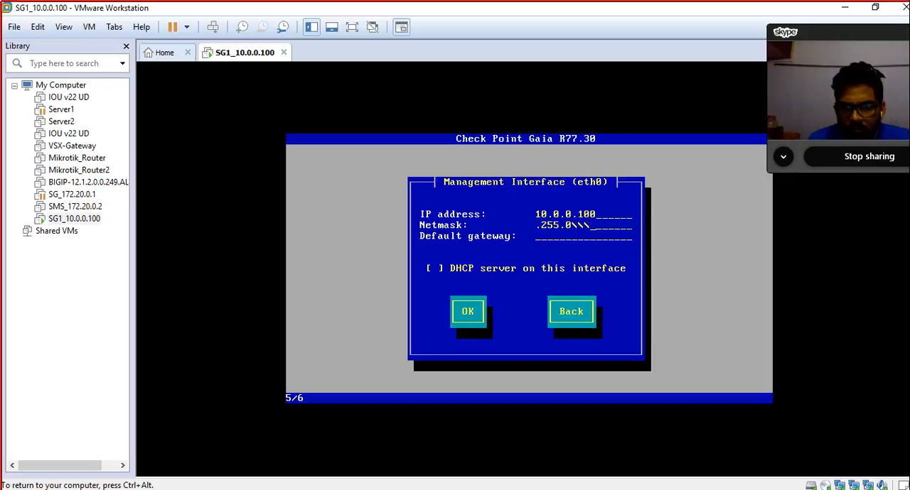
key("BackSpace")
key("BackSpace")
key("BackSpace")
key("BackSpace")
key("BackSpace")
key("BackSpace")
key("BackSpace")
key("BackSpace")
key("BackSpace")
key("BackSpace")
key("BackSpace")
key("BackSpace")
key("BackSpace")
key("BackSpace")
key("BackSpace")
key("BackSpace")
type("255.0.0.0")
key("Tab")
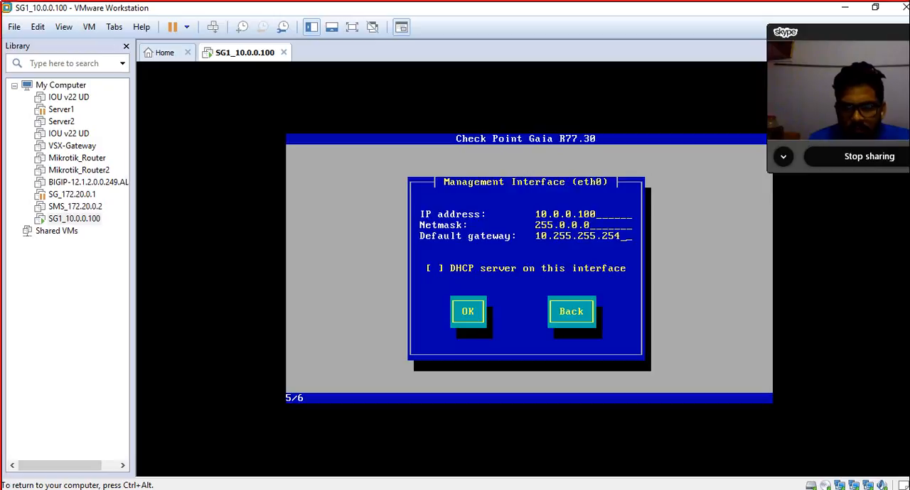
Step: Clear the default gateway of eth0, accept the interface settings and confirm the start of the Gaia installation
key("BackSpace")
key("BackSpace")
key("BackSpace")
key("BackSpace")
key("BackSpace")
key("BackSpace")
key("BackSpace")
key("BackSpace")
key("BackSpace")
key("BackSpace")
key("BackSpace")
key("BackSpace")
key("BackSpace")
key("BackSpace")
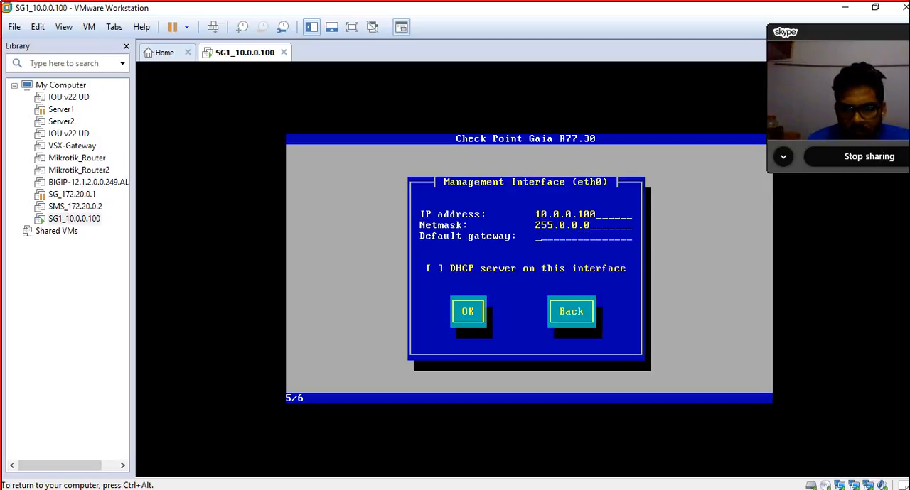
key("Tab")
key("Tab")
key("Return")
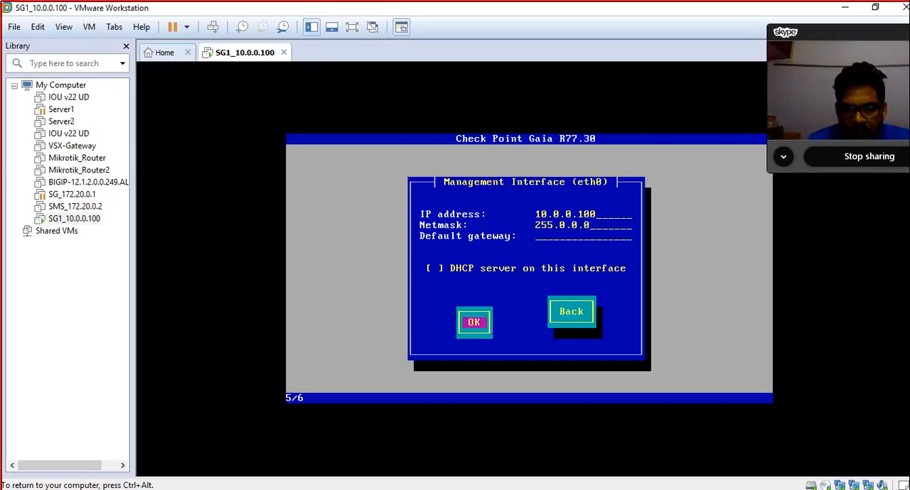
key("Tab")
key("Return")
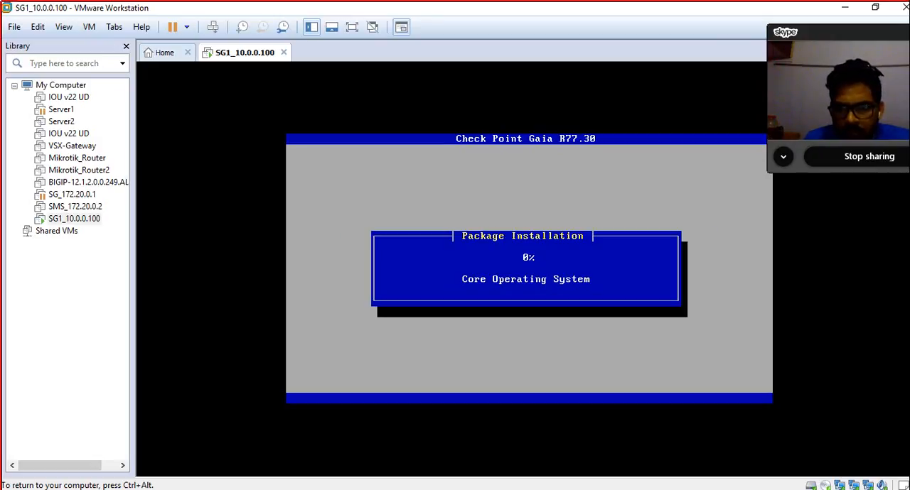
Step: Release the virtual machine and switch to the Windows network settings to open the host's Network Connections
key("ctrl+alt")
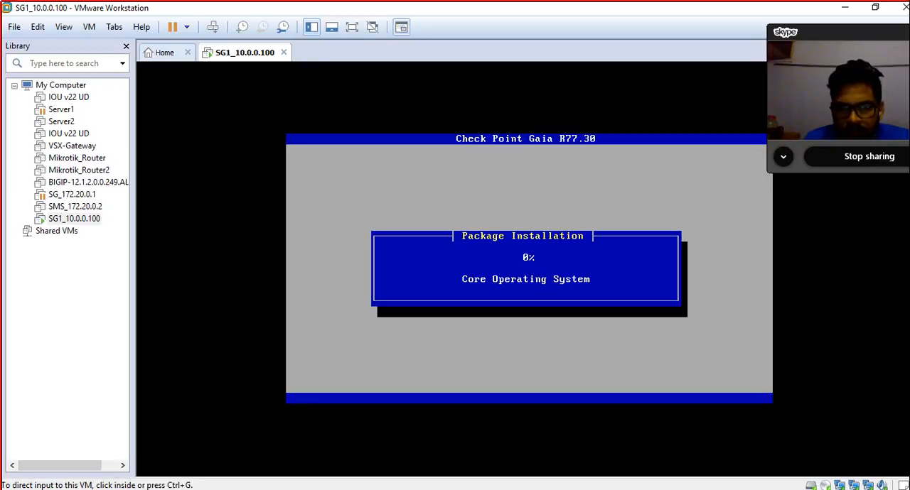
key("alt+Tab")
left_click(791, 489)
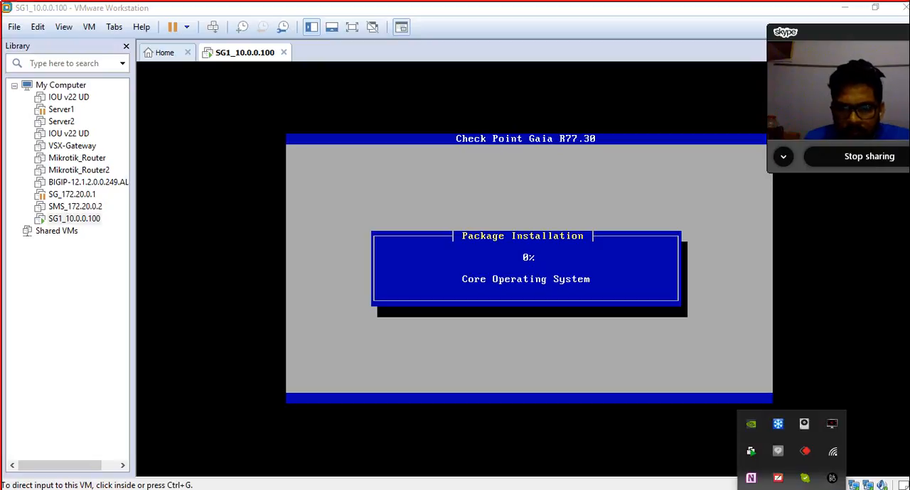
left_click(832, 452)
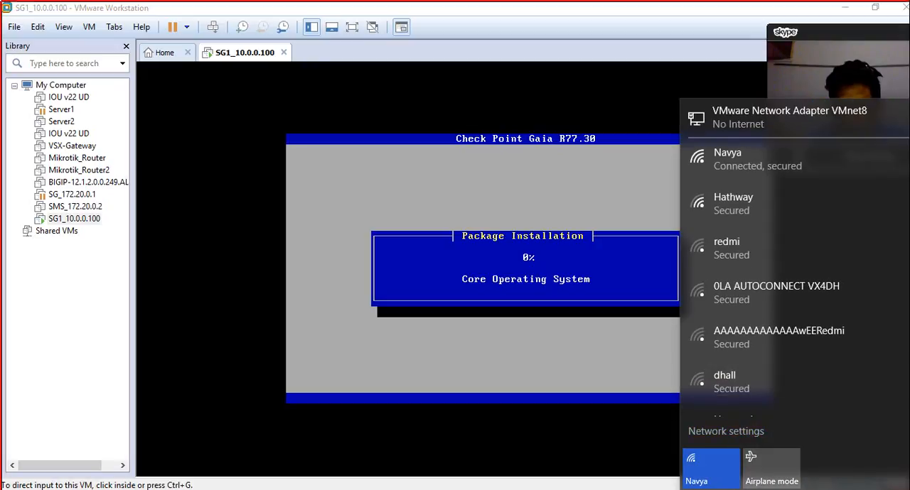
left_click(725, 431)
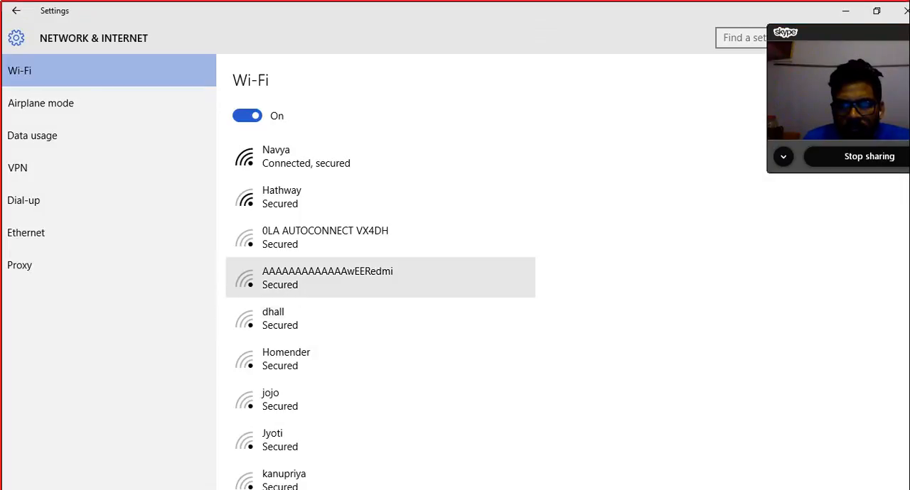
left_click(71, 233)
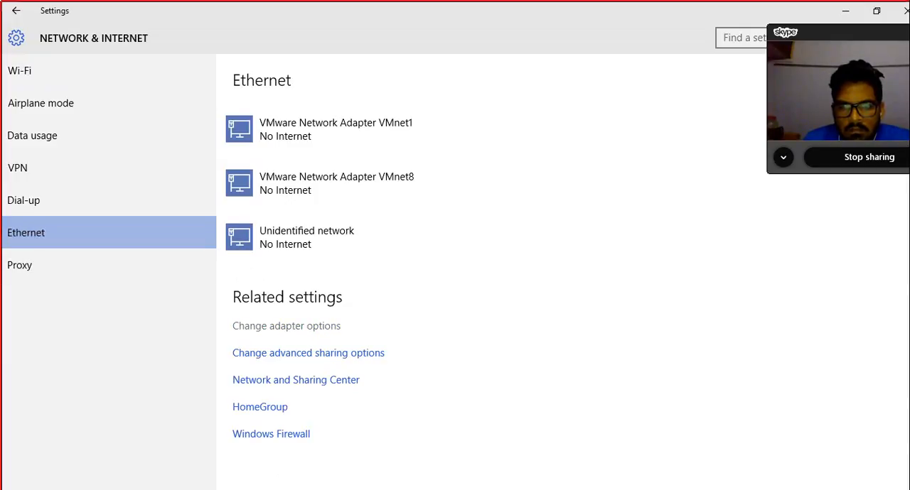
left_click(287, 326)
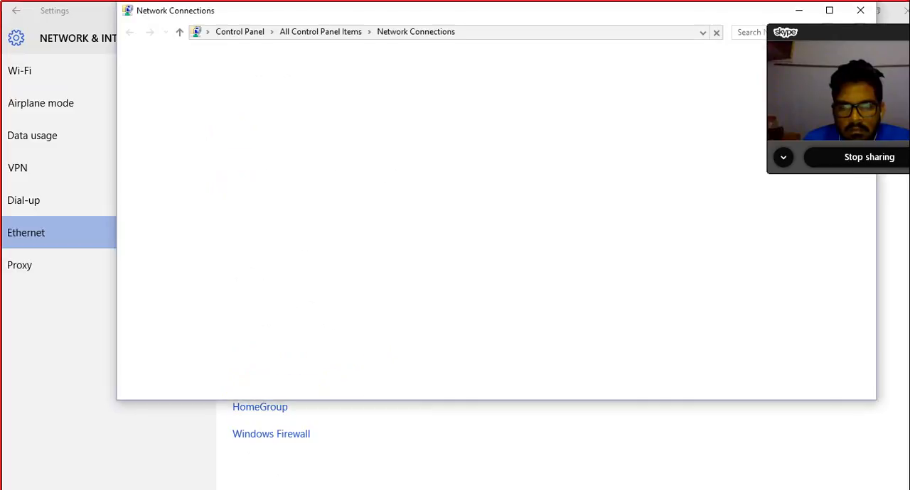
Step: Open the advanced TCP/IP settings for Internet Protocol Version 4 on the host's Ethernet adapter
right_click(373, 91)
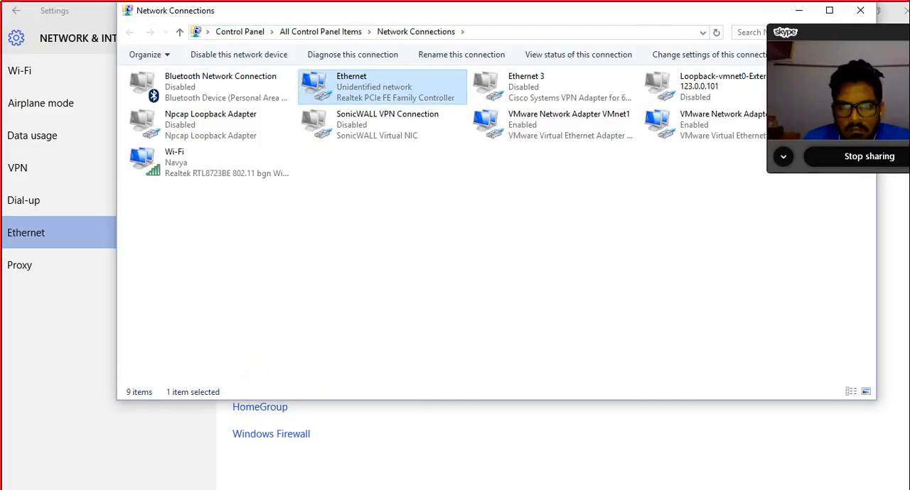
left_click(268, 219)
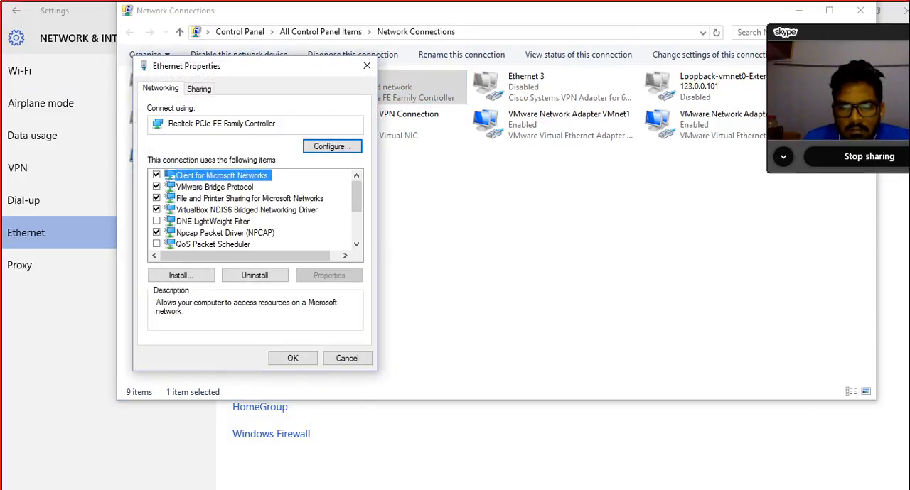
scroll(252, 210, "down", 1)
double_click(238, 233)
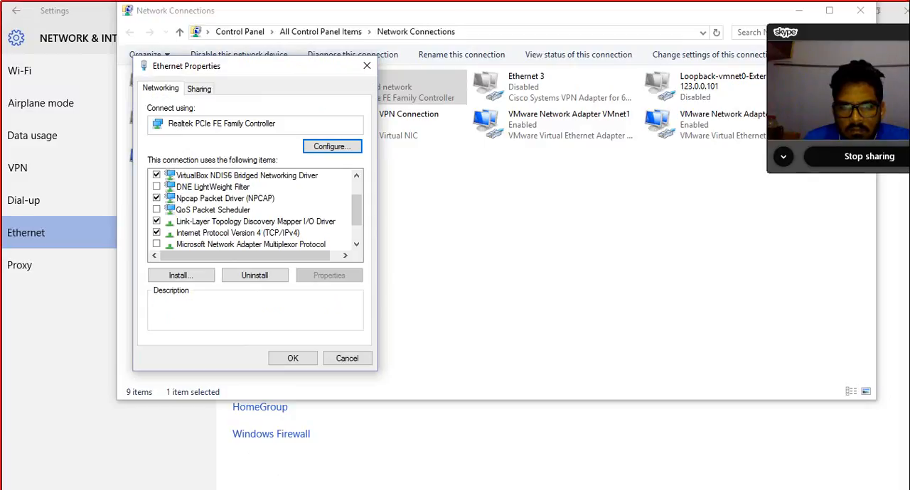
left_click(380, 371)
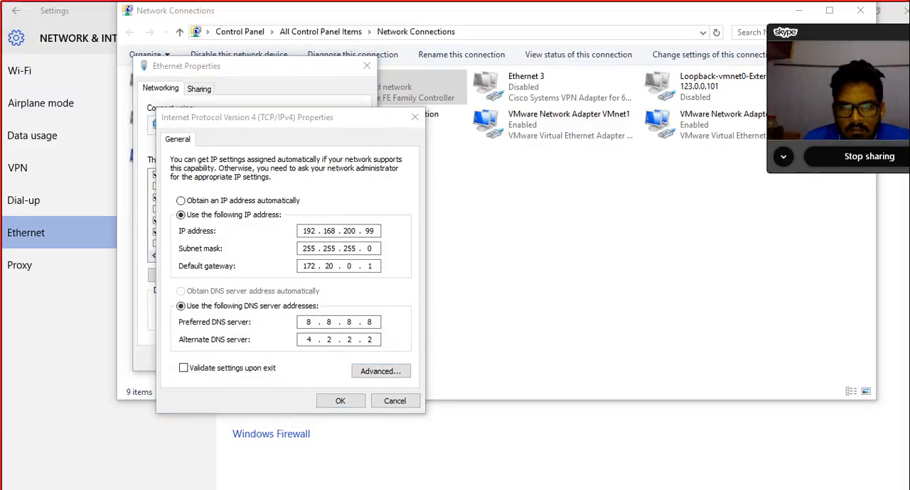
Step: Add the IP address 10.0.0.3 with subnet mask 255.0.0.0 to the Ethernet adapter
left_click(331, 239)
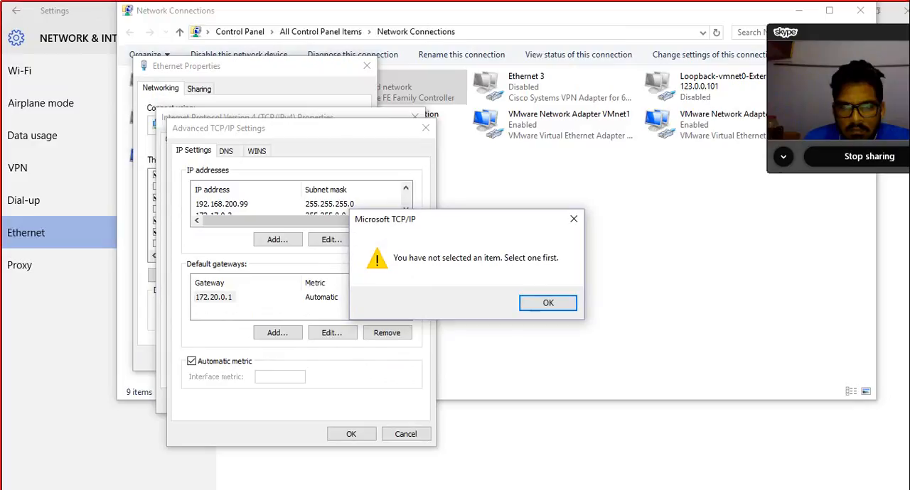
left_click(547, 304)
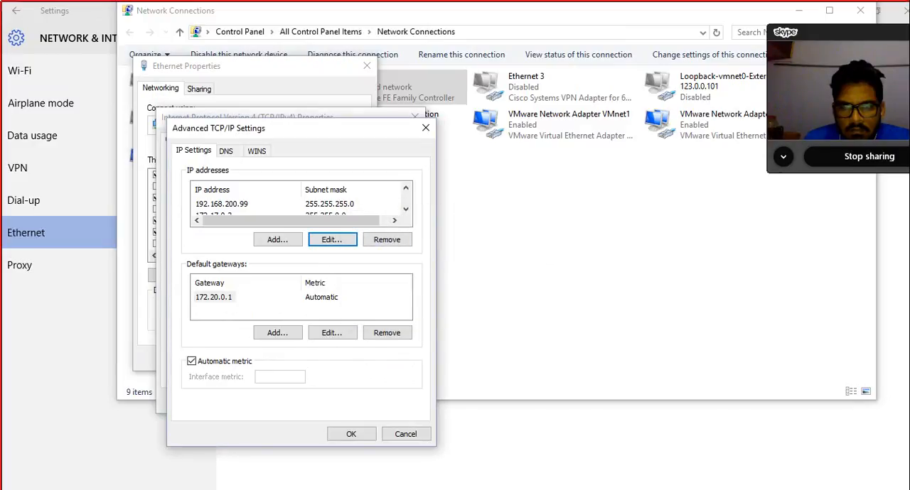
left_click(406, 209)
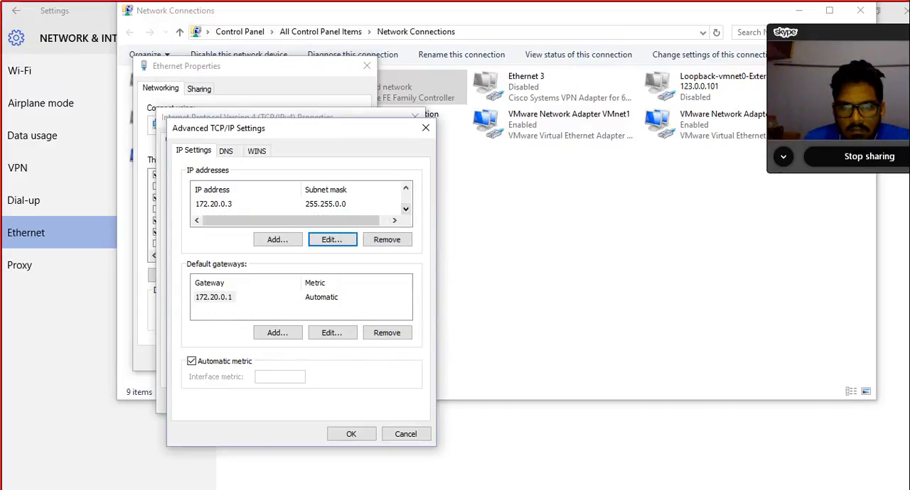
left_click(278, 239)
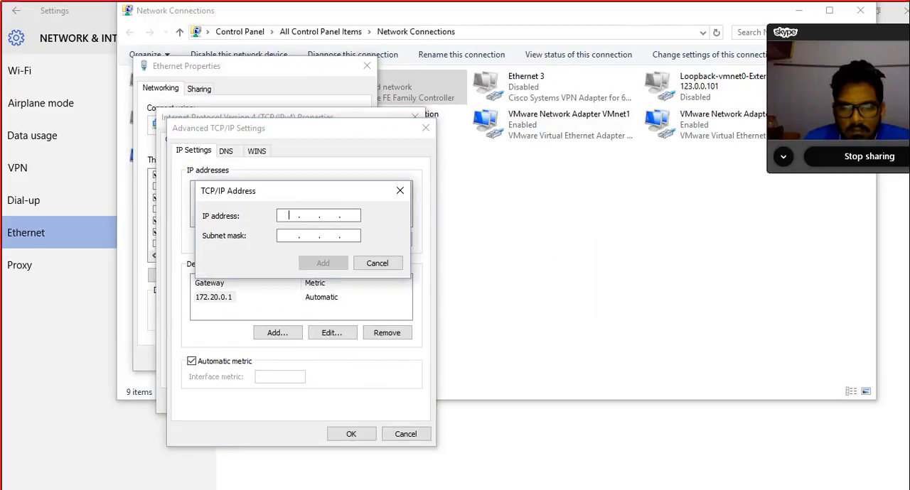
type("10.0.0.3")
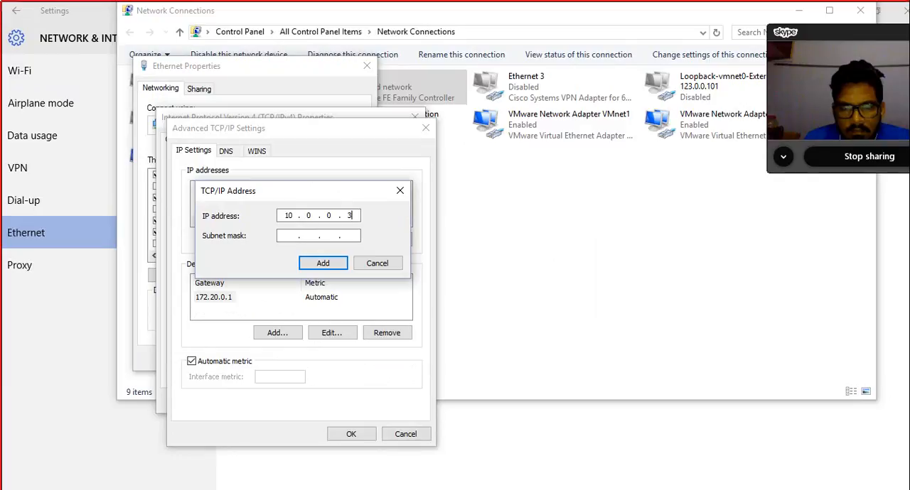
key("Tab")
key("Tab")
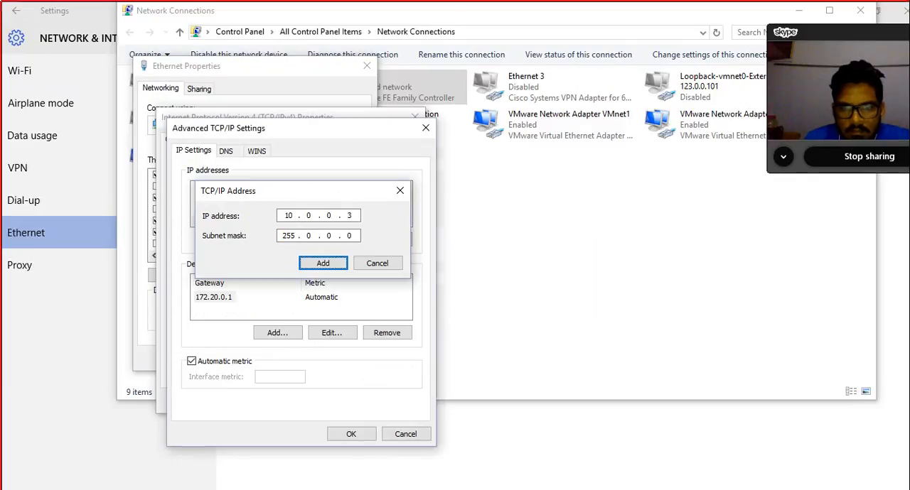
key("Return")
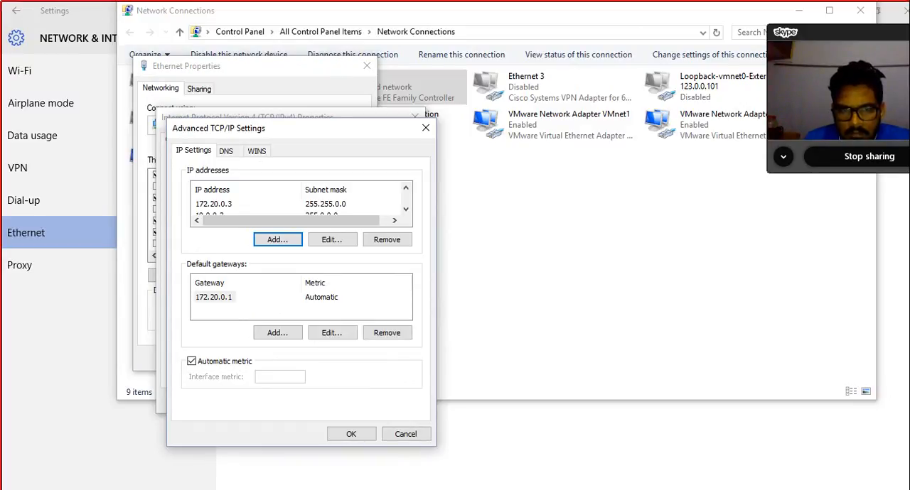
Step: Change the Ethernet adapter's default gateway to 10.0.0.100 and accept the advanced TCP/IP settings
left_click(214, 297)
left_click(331, 333)
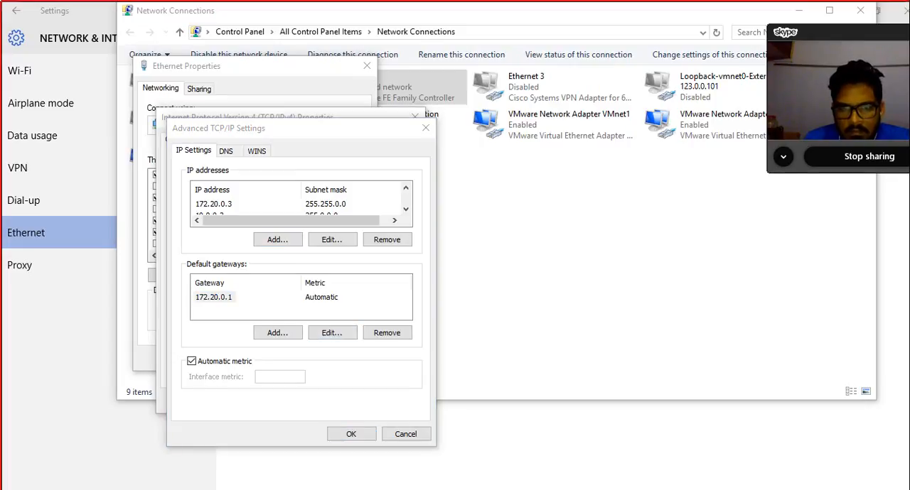
left_click(352, 309)
key("BackSpace")
key("BackSpace")
key("BackSpace")
key("BackSpace")
key("BackSpace")
key("BackSpace")
key("BackSpace")
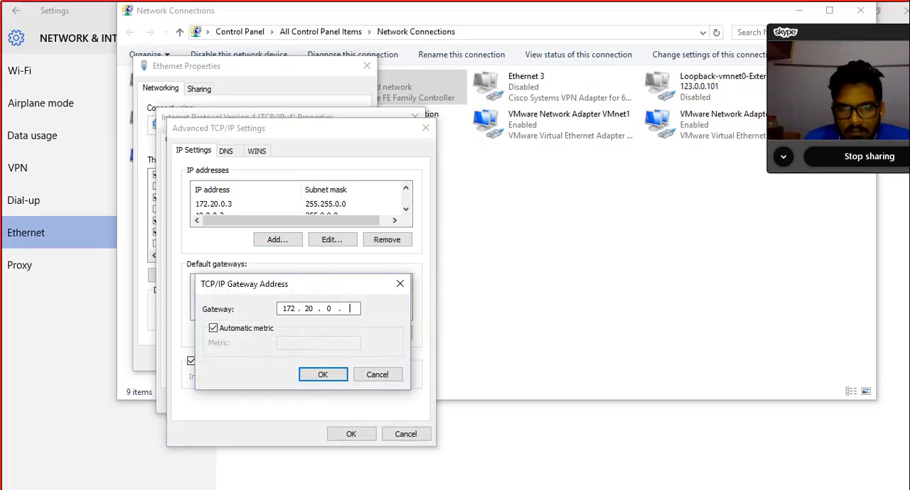
type("10.0.0.100")
left_click(323, 375)
left_click(351, 434)
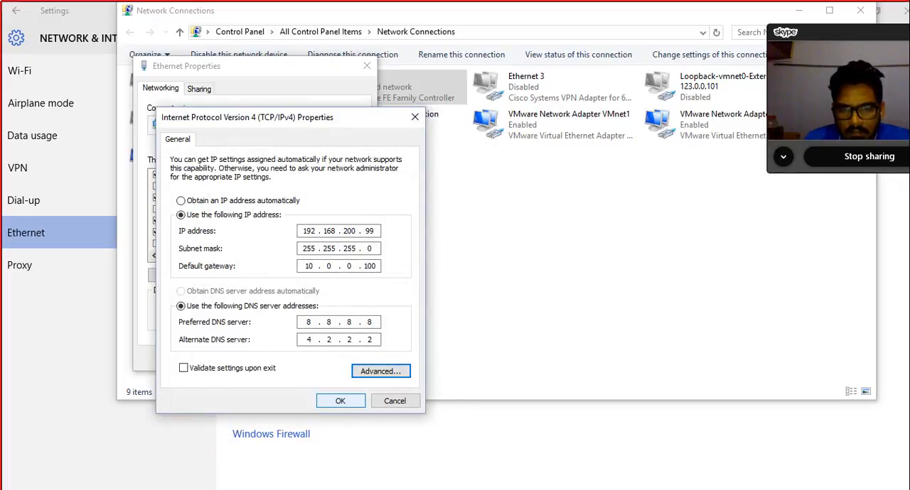
Step: Apply the Ethernet adapter's IPv4 settings and dismiss the network windows to return to the Gaia installation in VMware Workstation
left_click(340, 401)
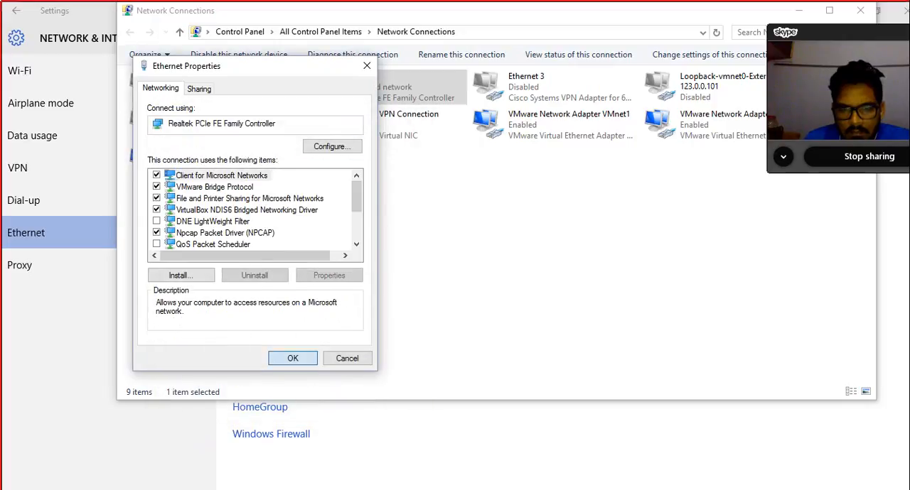
left_click(292, 358)
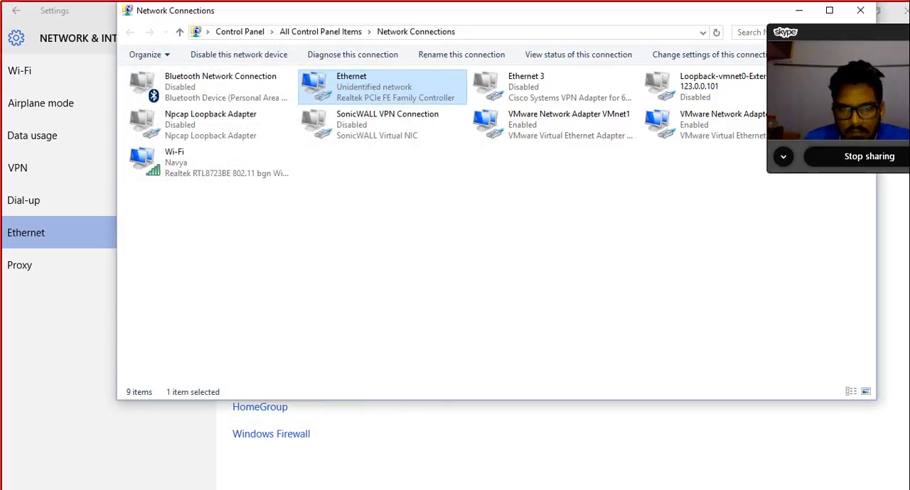
left_click_drag(497, 11, 375, 27)
left_click(737, 27)
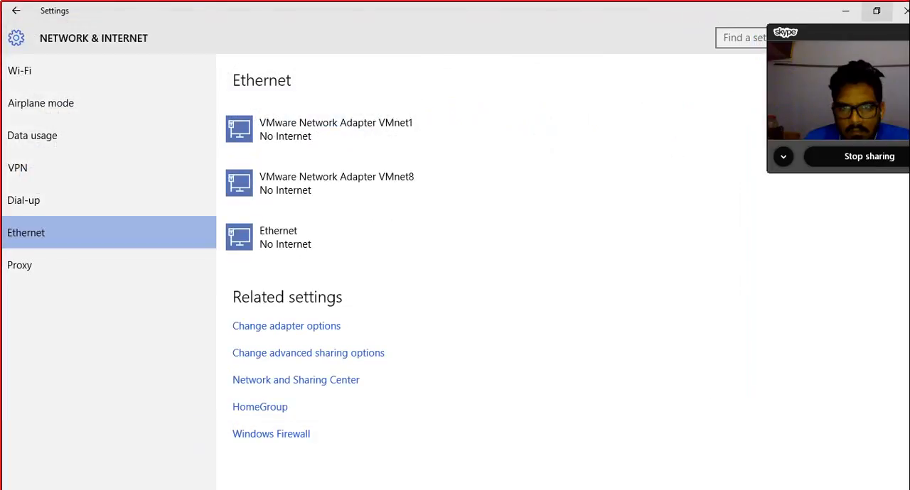
left_click(848, 11)
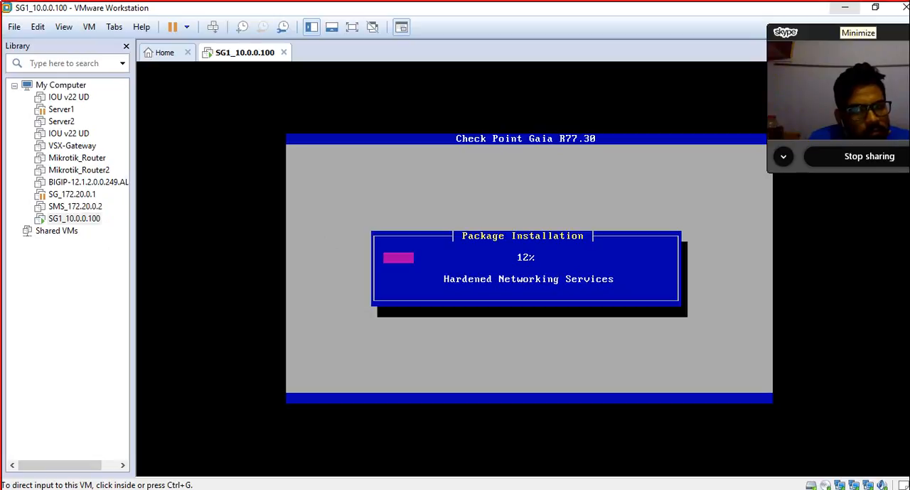
Step: Switch to the CCSA R77 presentation in PowerPoint and display slide 69 with the review question on critical Check Point directories
left_click(844, 7)
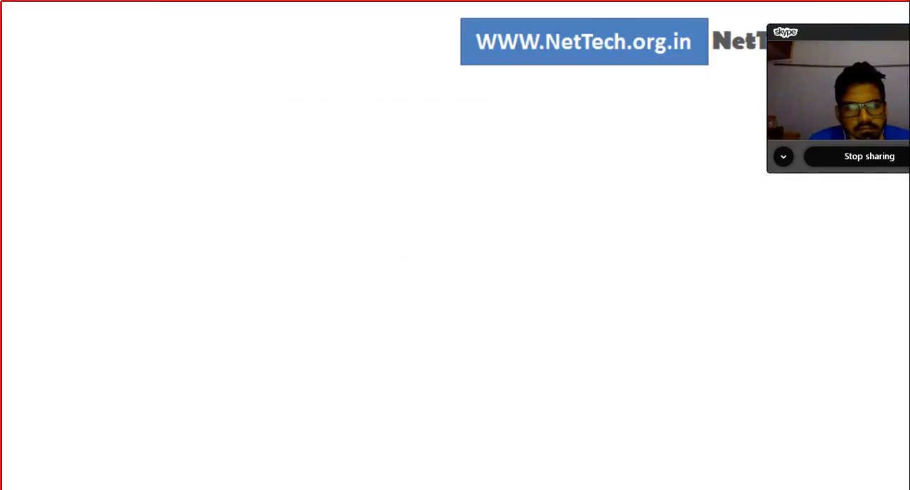
key("alt+Tab")
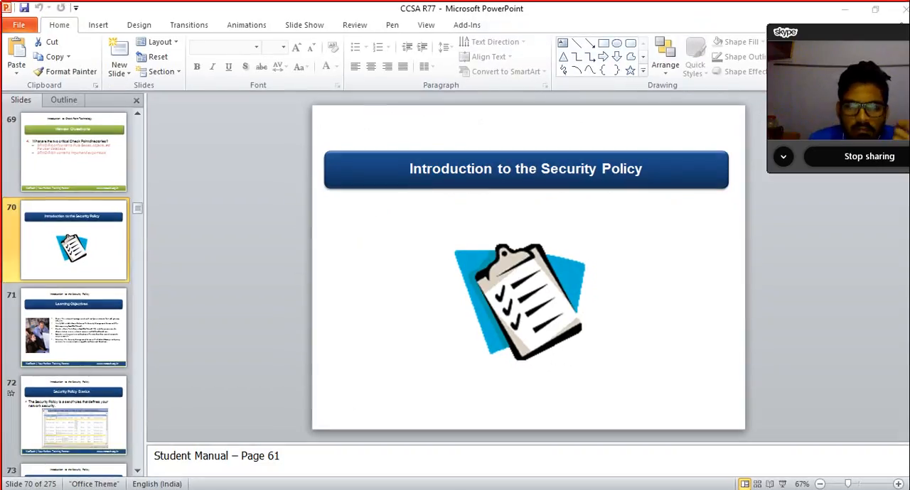
left_click(74, 152)
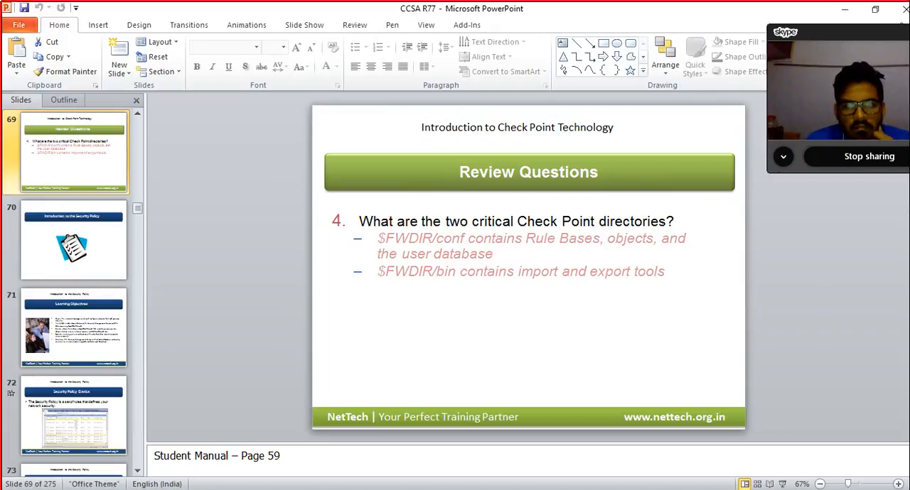
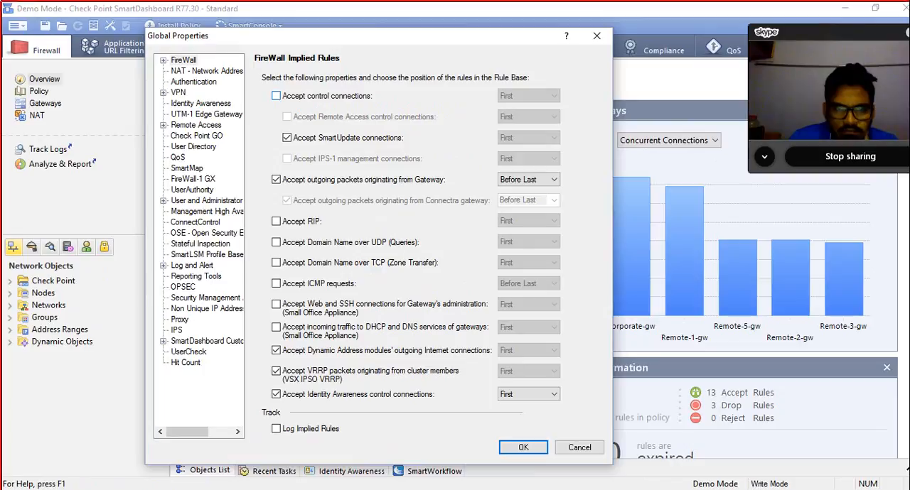
Step: Try accepting control connections and ICMP requests in the FireWall implied rules, check the ICMP rule-position choices, and discard the Global Properties changes
left_click(276, 96)
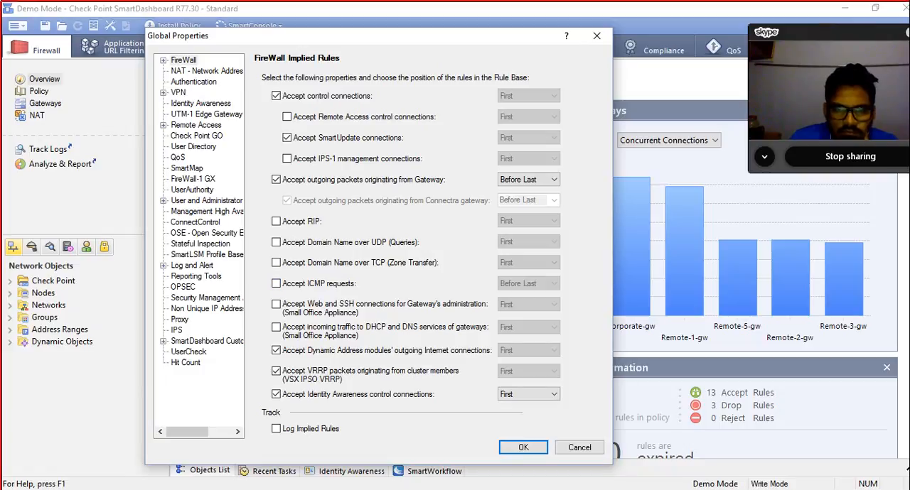
left_click(275, 283)
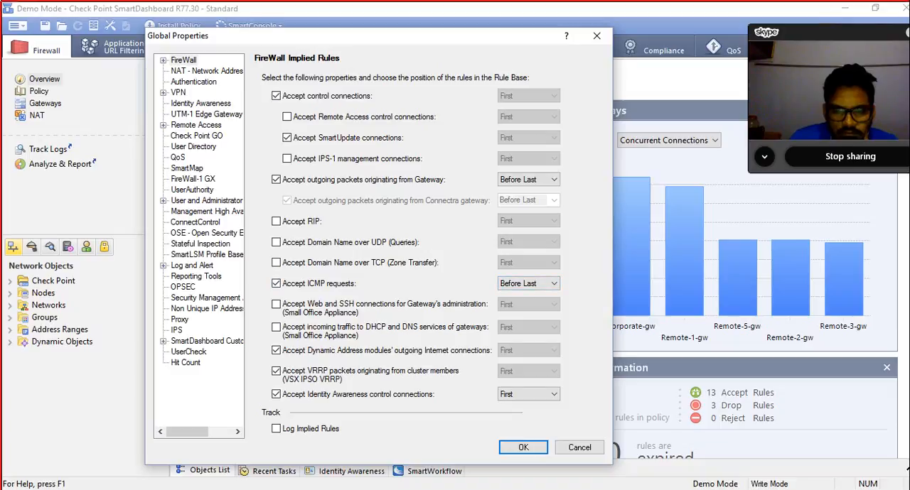
left_click(528, 283)
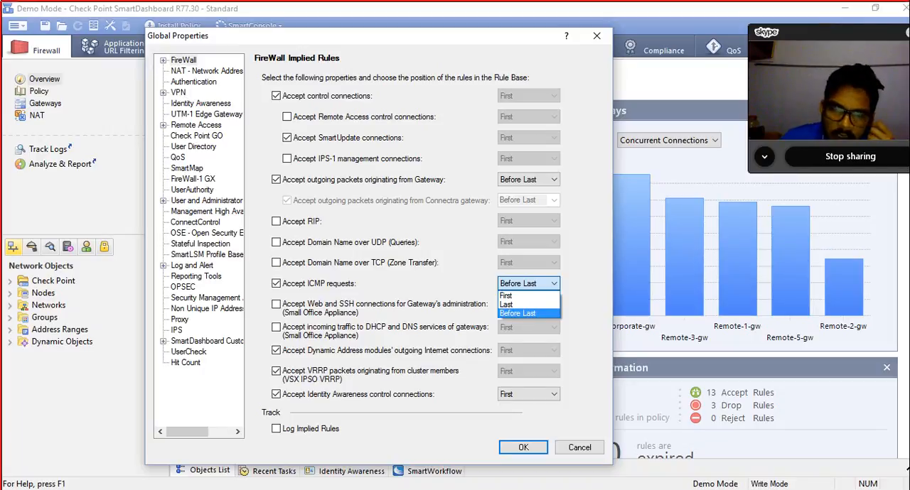
left_click(579, 447)
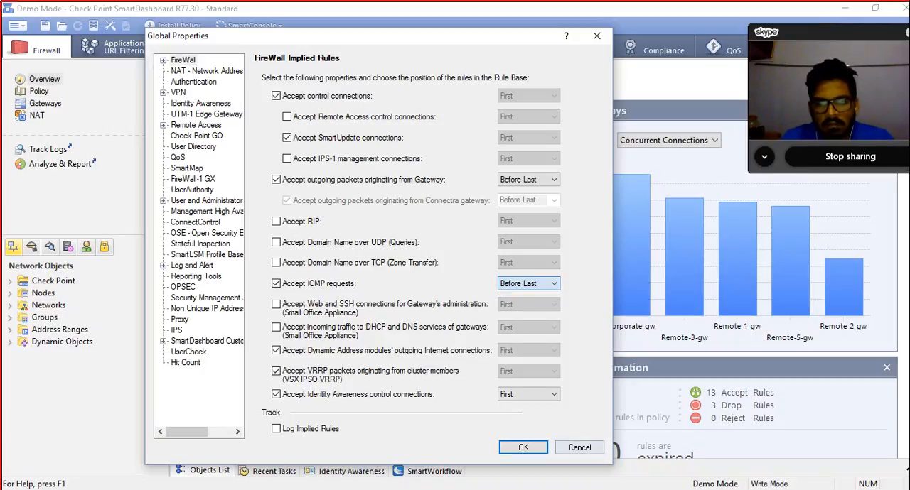
left_click(579, 448)
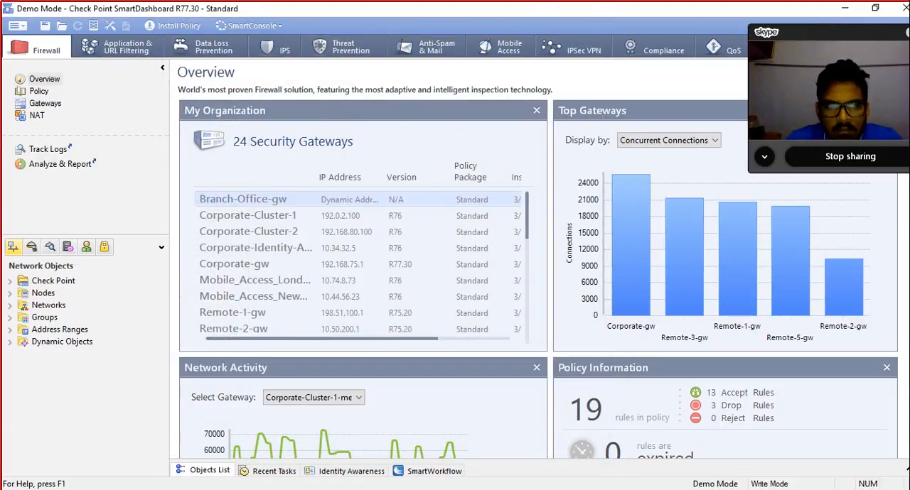
Step: Display the implied rules in the Firewall policy and try to edit the FW1 Module source of the FW1_log rule
left_click(39, 91)
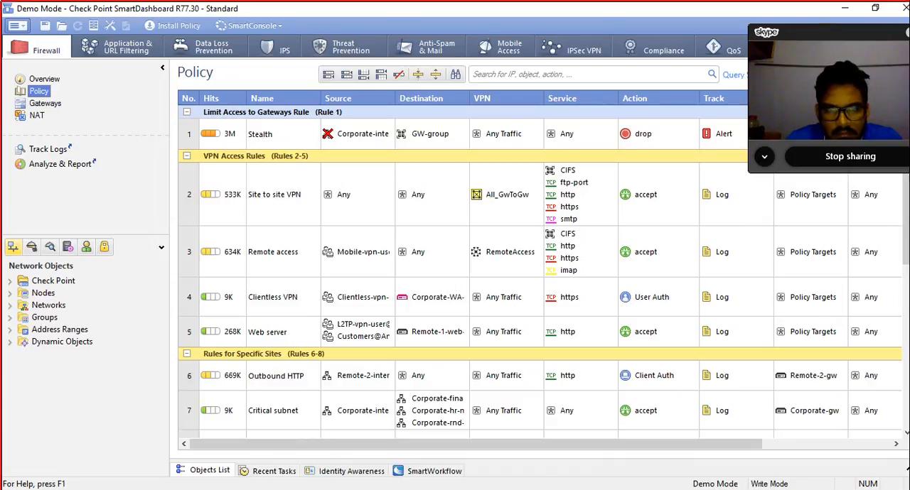
left_click(15, 26)
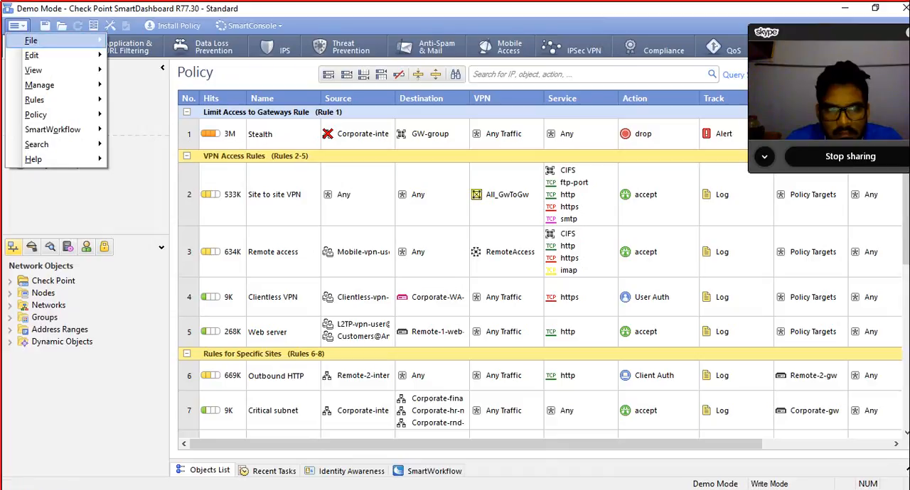
mouse_move(34, 70)
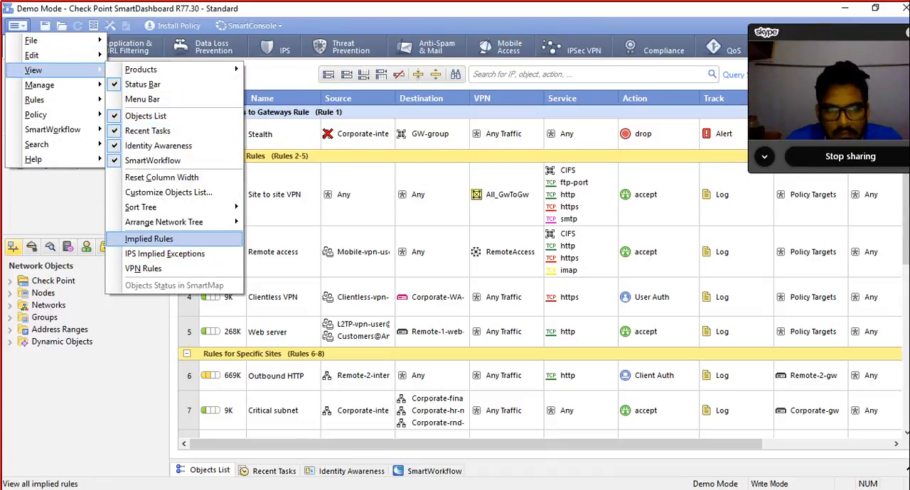
left_click(148, 239)
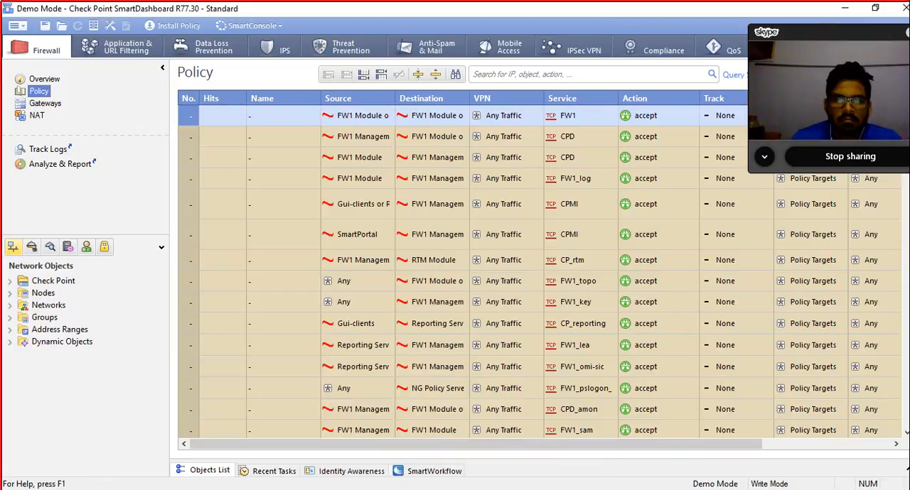
double_click(359, 179)
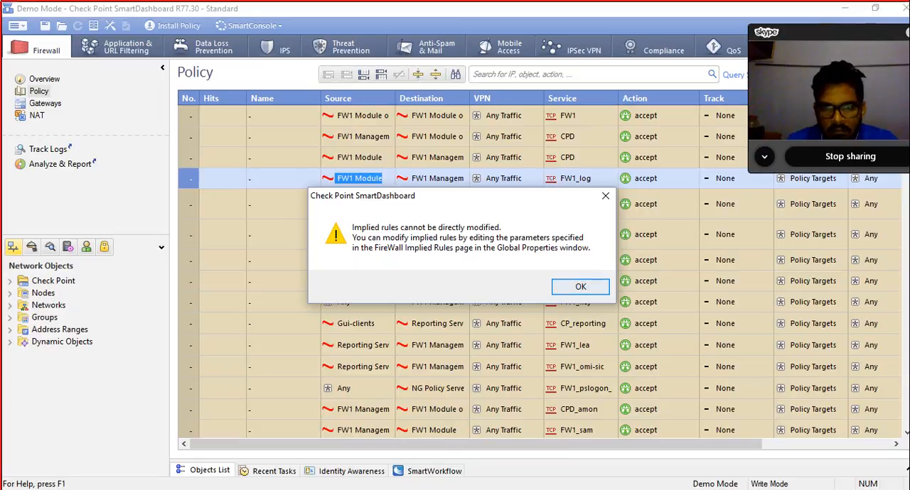
left_click(581, 287)
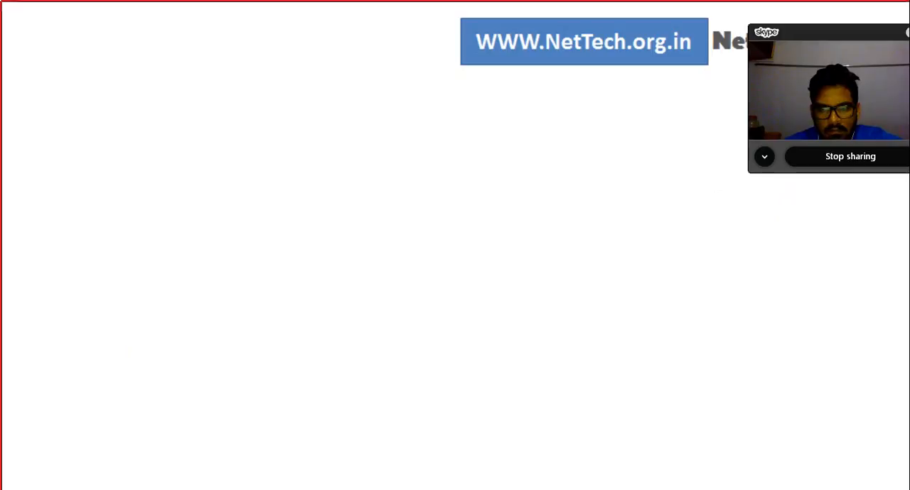
Step: Switch to VMware Workstation to check the Gaia R77.30 installation progress on SG1_10.0.0.100, and return to the CCSA R77 presentation in PowerPoint
mouse_move(733, 489)
left_click(804, 426)
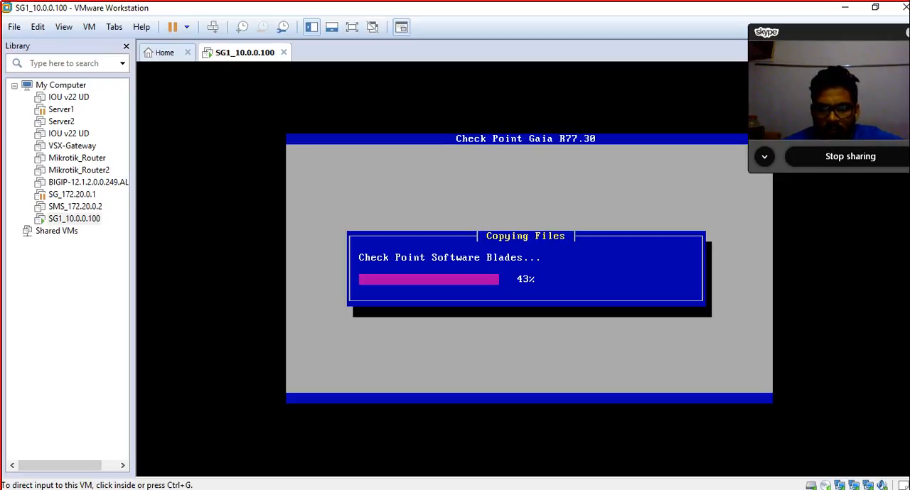
left_click(844, 7)
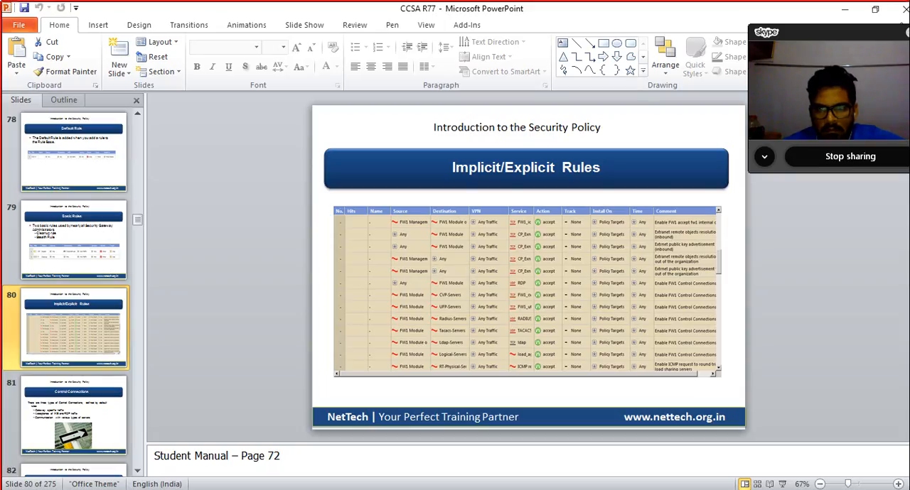
Step: Start the slide show from slide 80, Implicit/Explicit Rules, and advance to the Control Connections slide
left_click(782, 484)
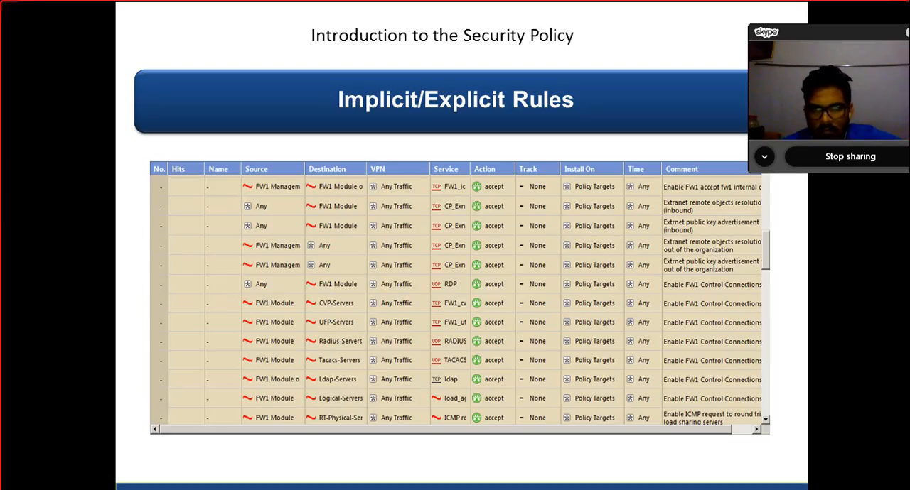
key("Right")
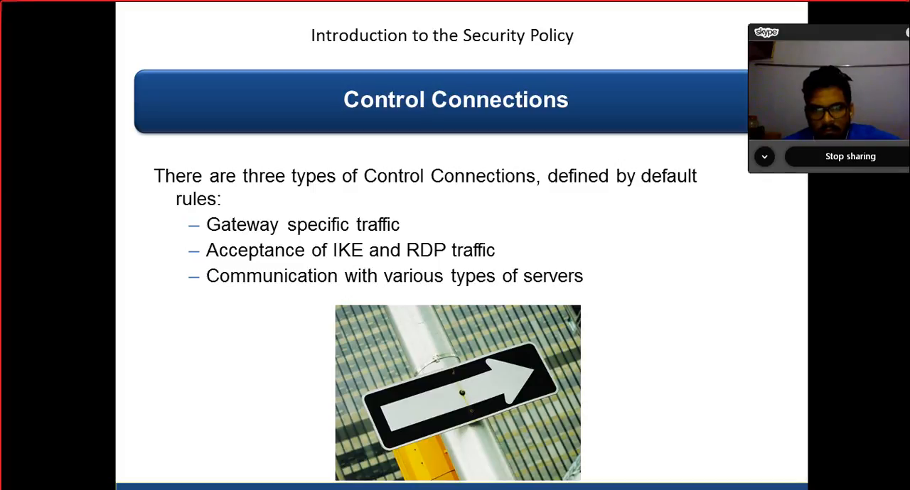
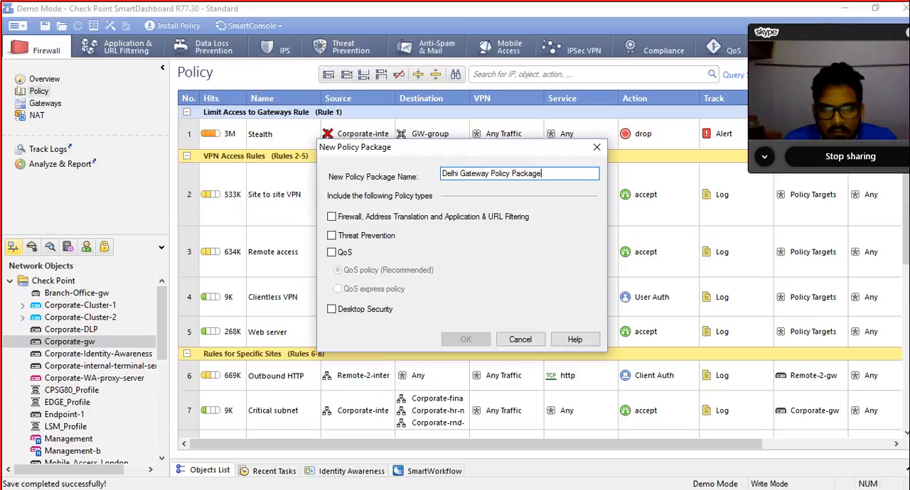
Step: Include the Firewall, Address Translation and Application & URL Filtering, QoS and Desktop Security policy types, and try to create the package
left_click(332, 217)
left_click(331, 252)
left_click(332, 309)
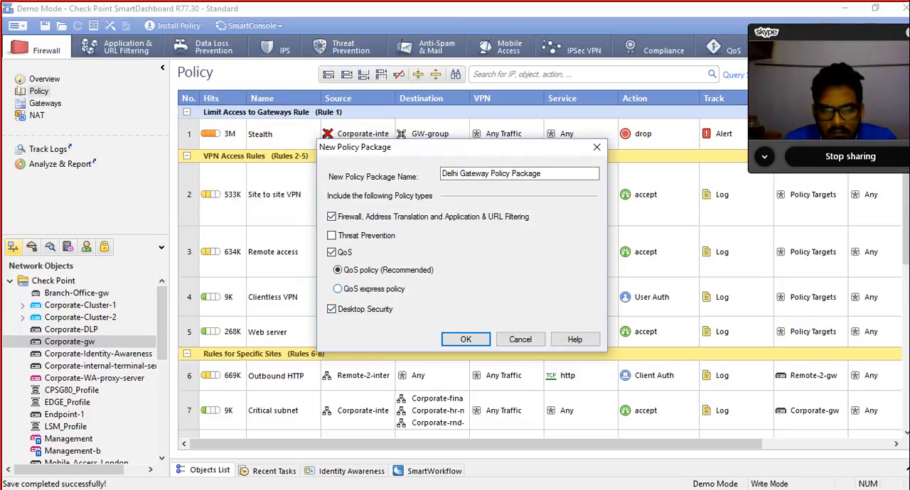
left_click(466, 339)
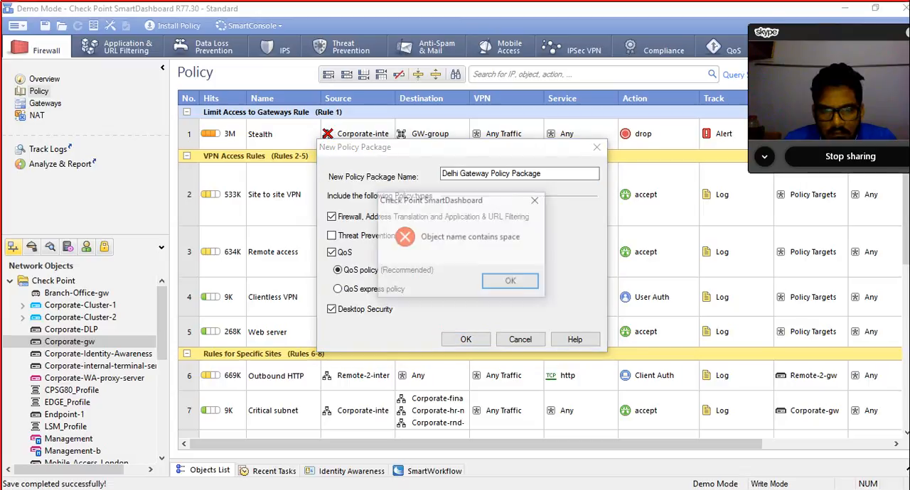
left_click(509, 281)
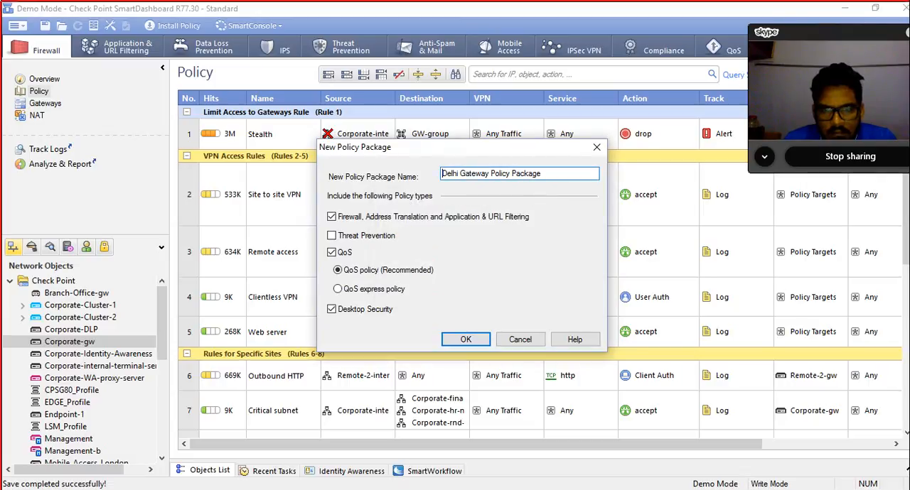
Step: Insert underscores between the words of the new policy package name and try to create the package
left_click(459, 173)
type("_")
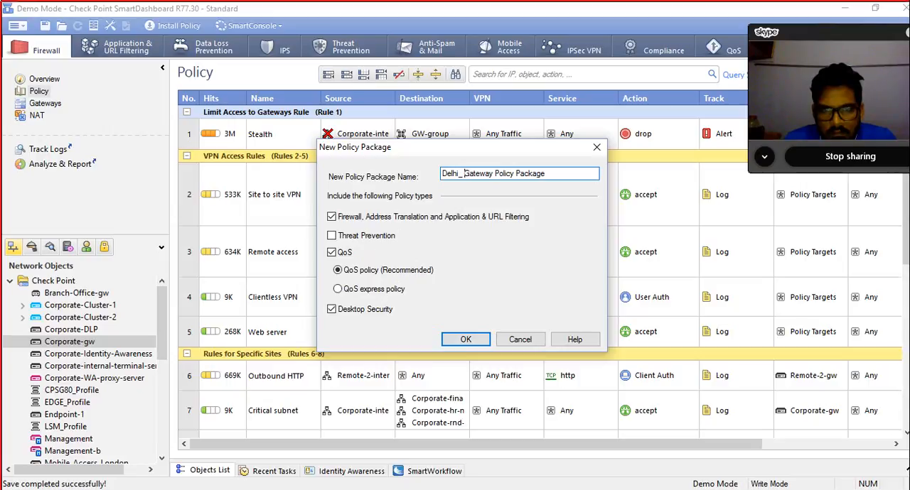
left_click(493, 173)
type("_")
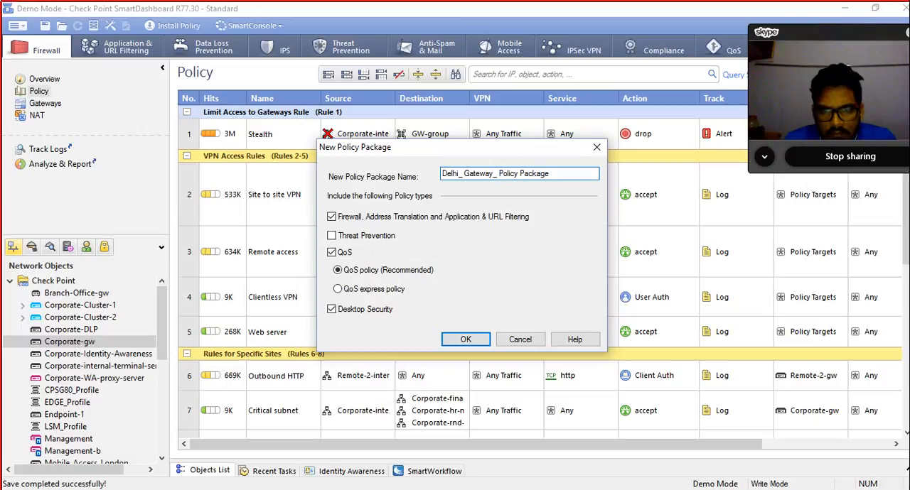
type("_")
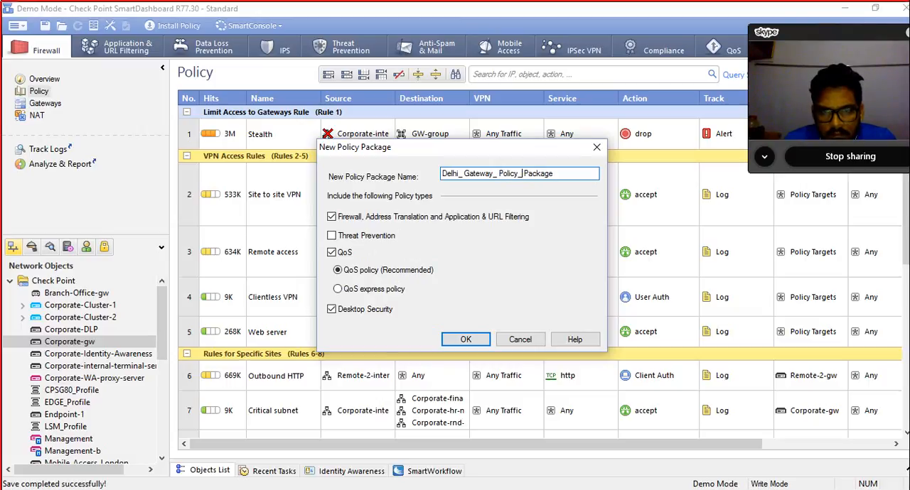
key("Return")
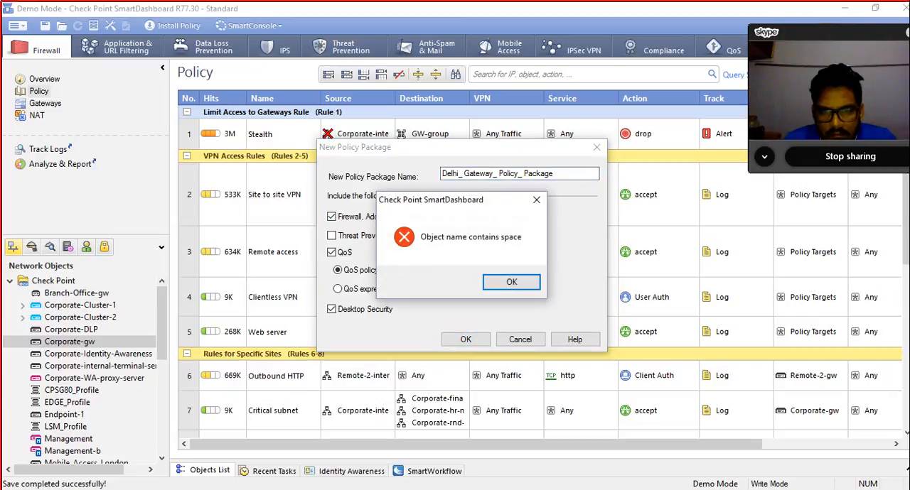
key("Return")
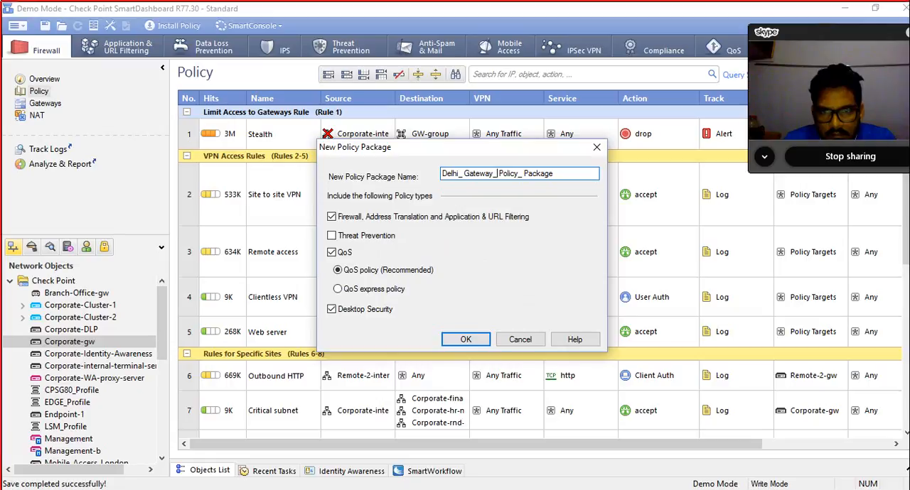
Step: Remove the remaining spaces so the name reads Delhi_Gateway_Policy_Package, and create the policy package
key("BackSpace")
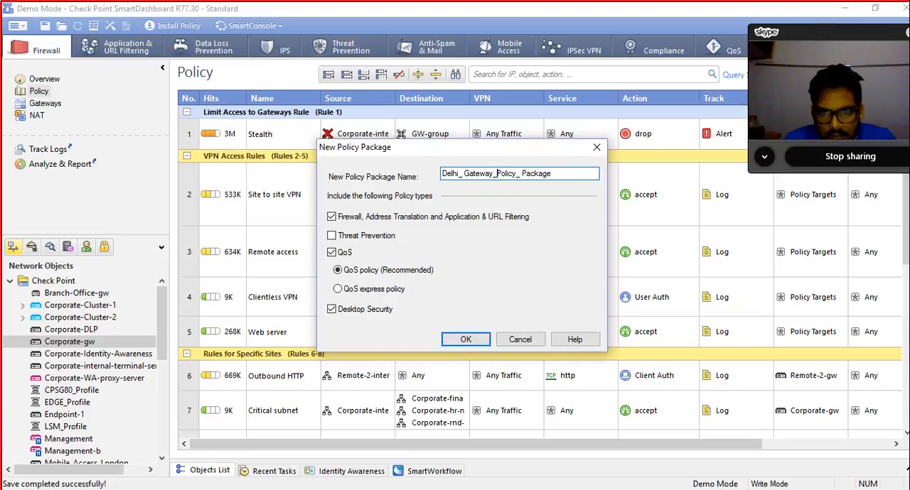
key("BackSpace")
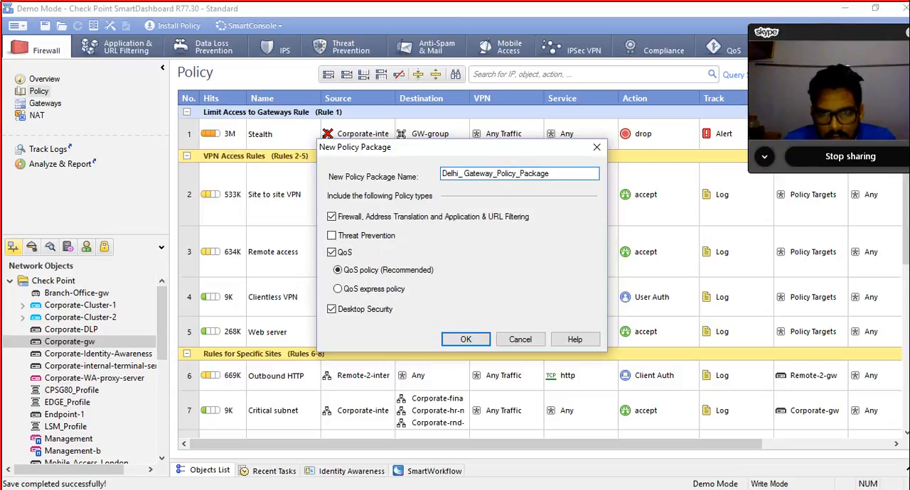
key("Return")
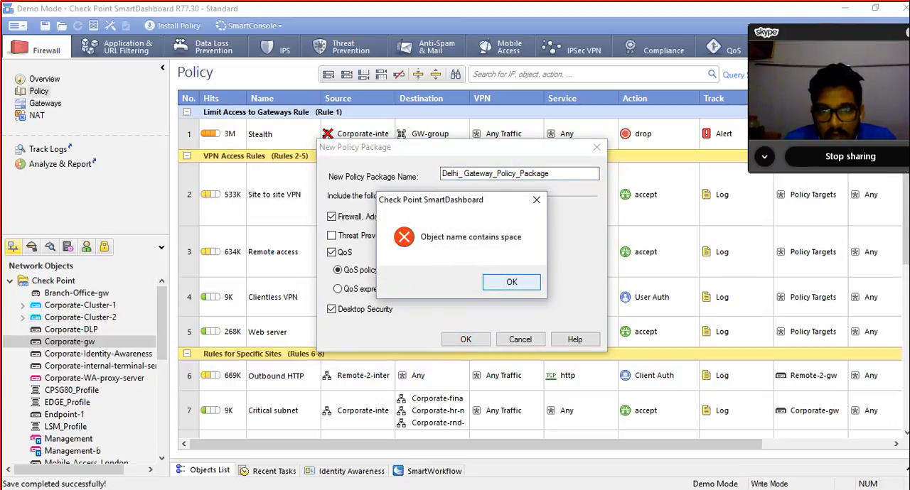
key("Return")
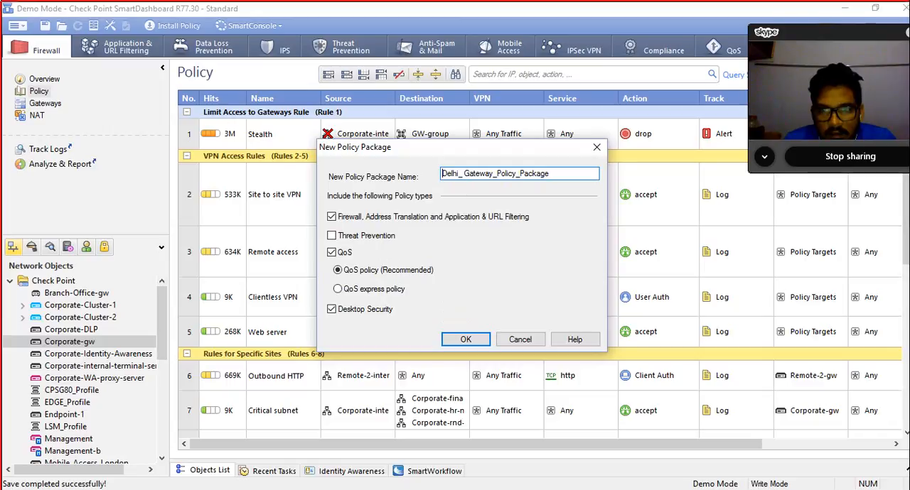
left_click(464, 173)
key("BackSpace")
key("Return")
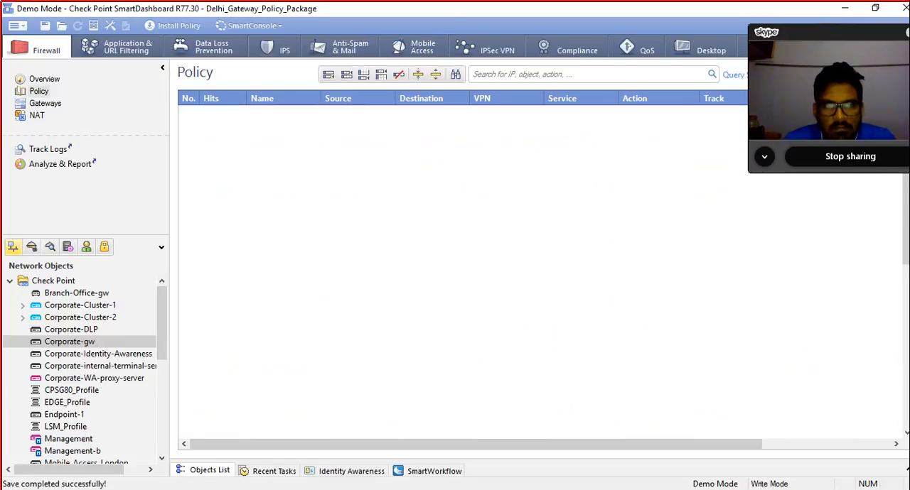
Step: Add a default rule to the empty Firewall policy of Delhi_Gateway_Policy_Package and save the package
left_click_drag(490, 9, 510, 60)
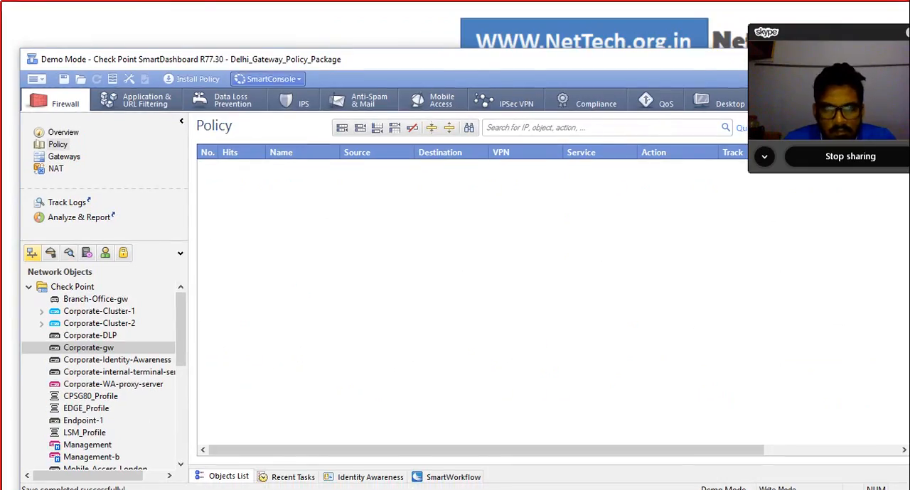
left_click_drag(285, 60, 277, 39)
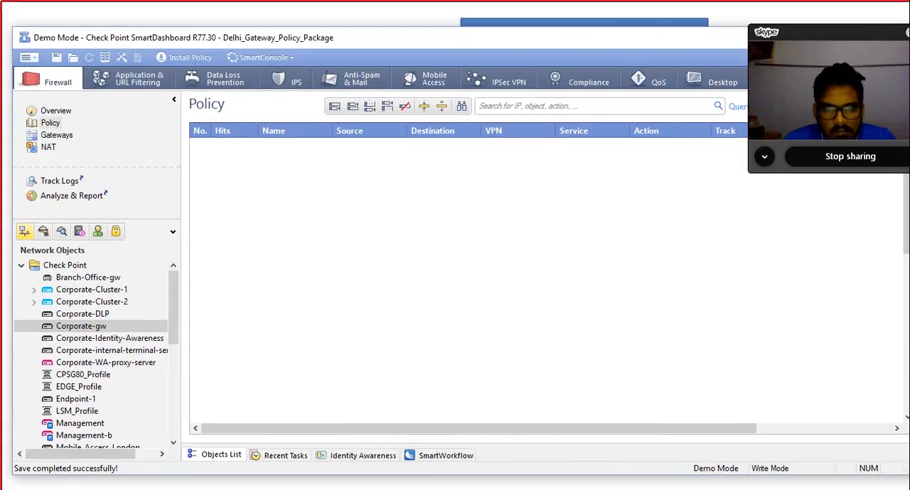
left_click(30, 57)
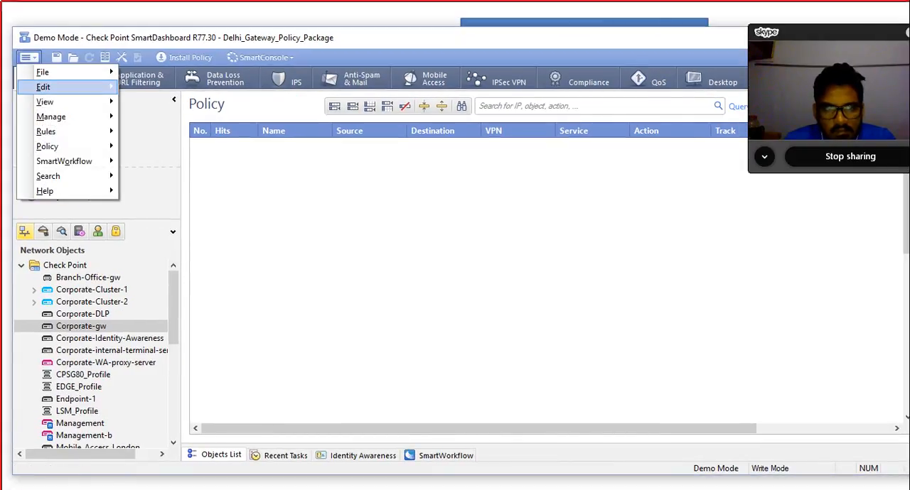
mouse_move(42, 87)
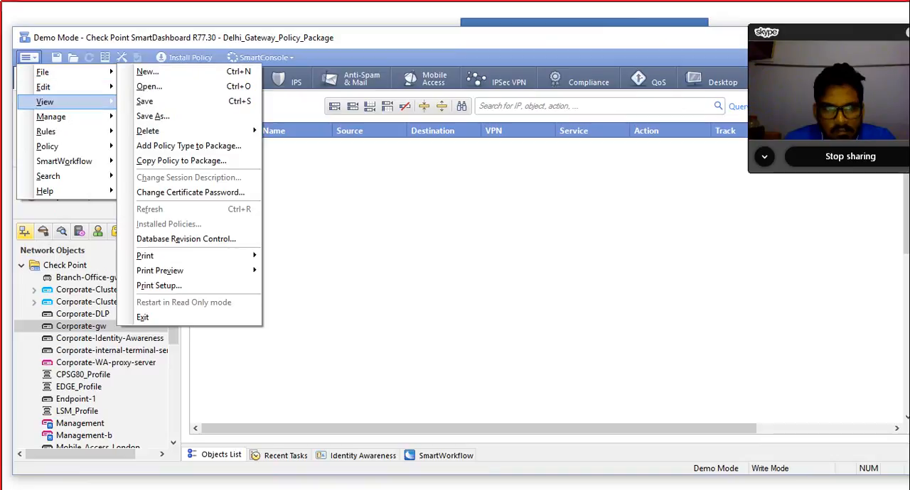
mouse_move(45, 131)
mouse_move(153, 131)
left_click(254, 145)
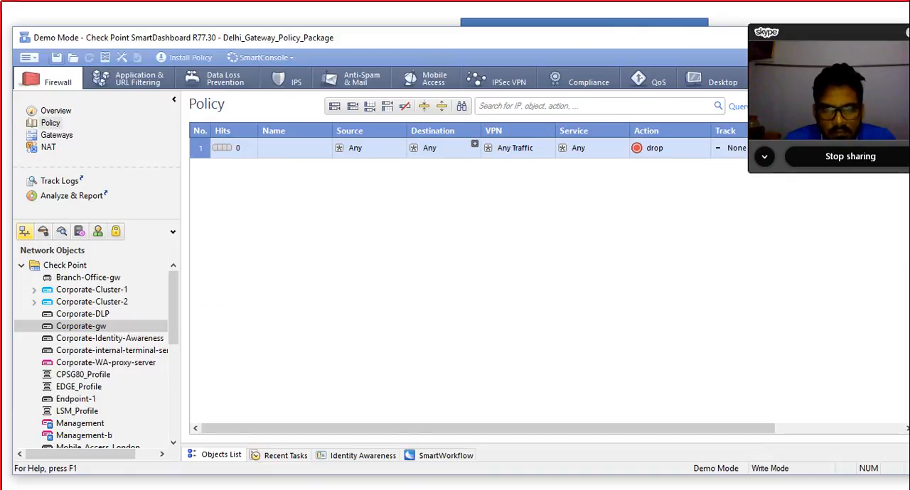
left_click(57, 57)
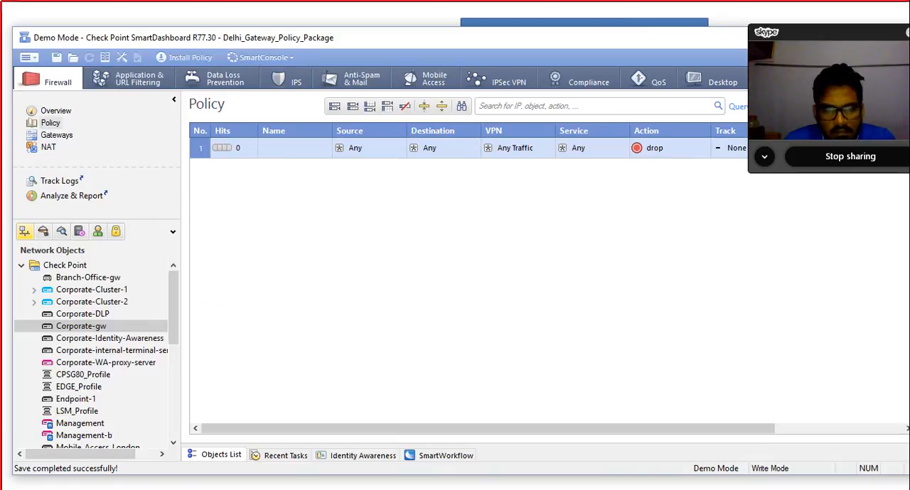
Step: Open the Firewall-VPN policy package to view its rules, and reopen Delhi_Gateway_Policy_Package
left_click(26, 57)
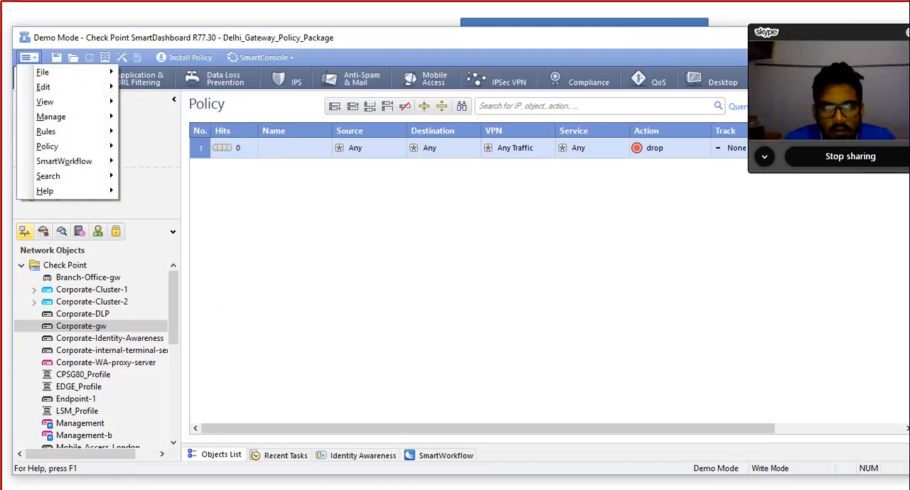
mouse_move(43, 71)
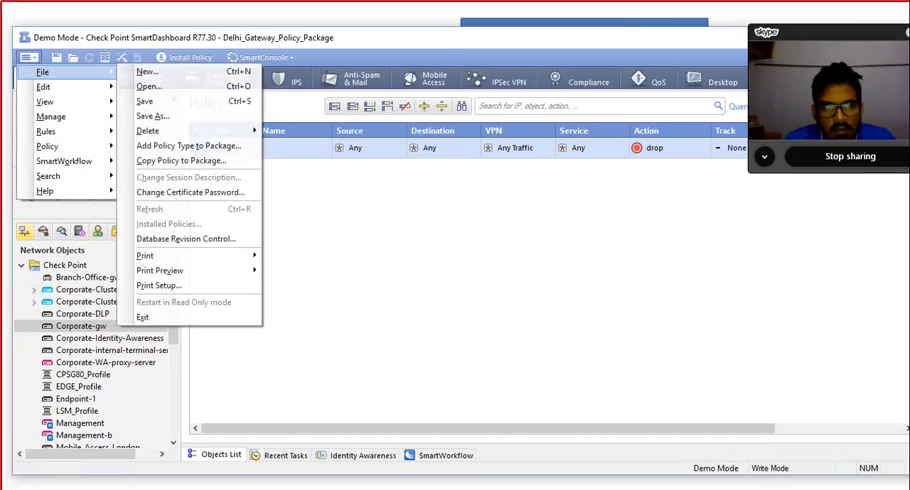
left_click(150, 86)
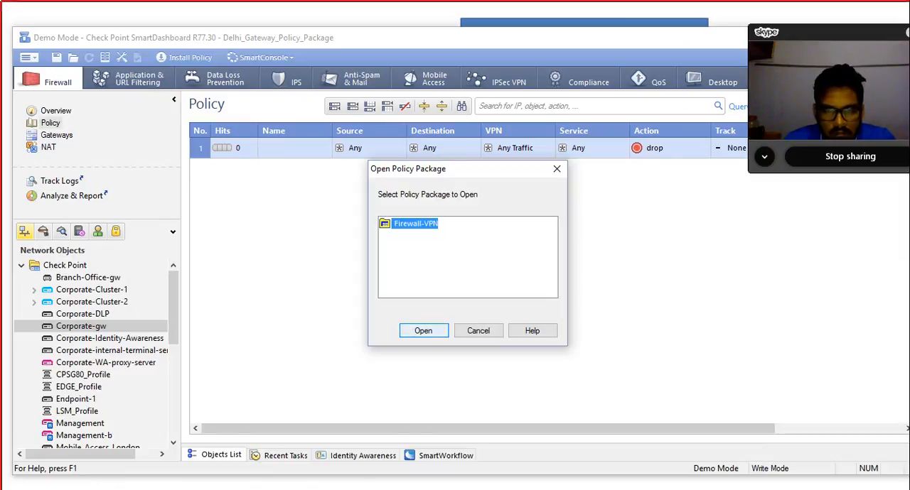
left_click(423, 330)
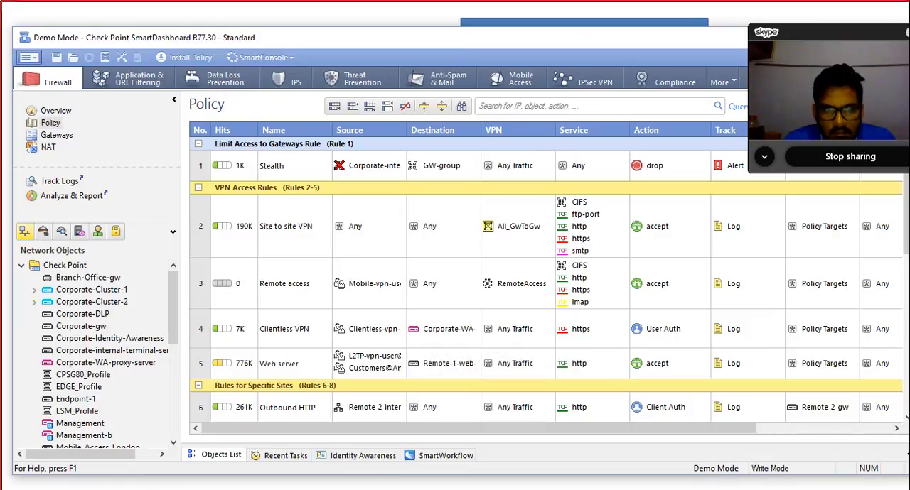
left_click(29, 57)
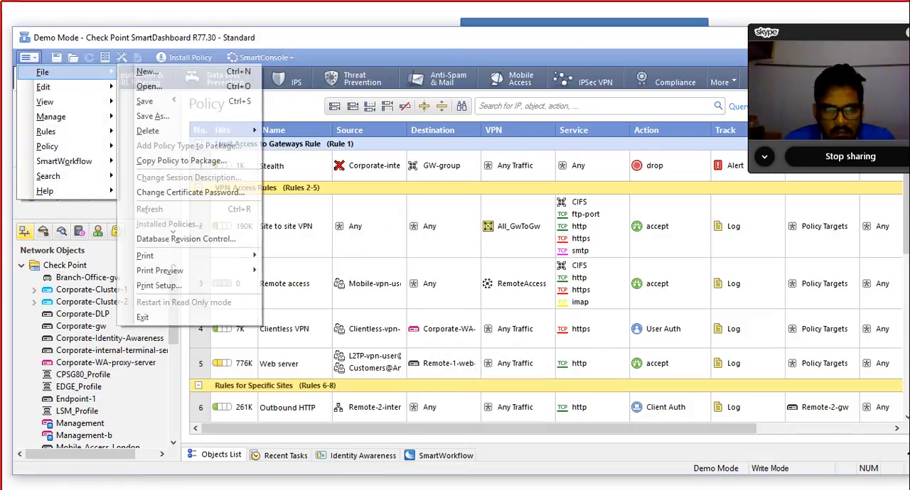
left_click(150, 85)
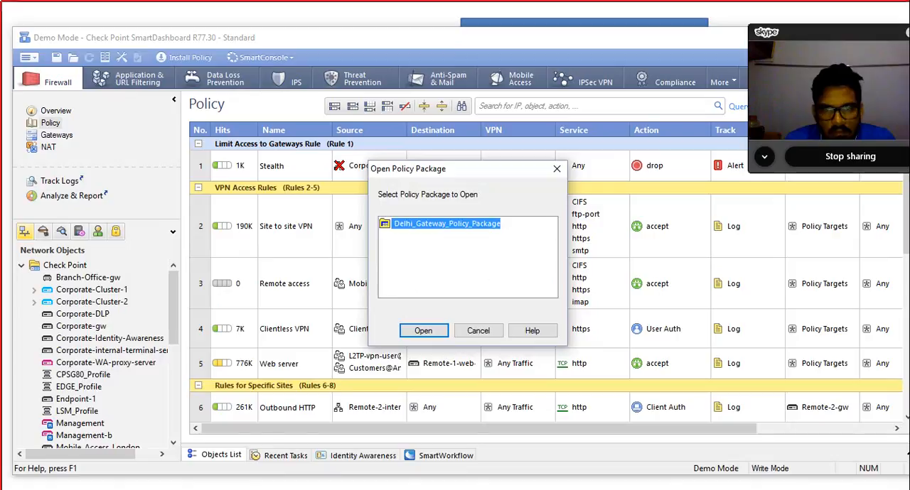
key("Return")
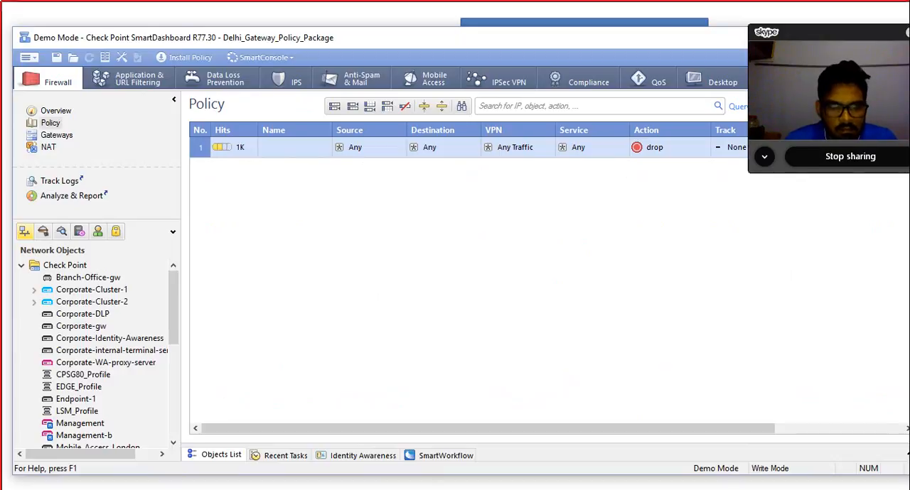
Step: Open the Database Revision Control settings while Delhi_Gateway_Policy_Package is loaded
left_click_drag(497, 38, 338, 39)
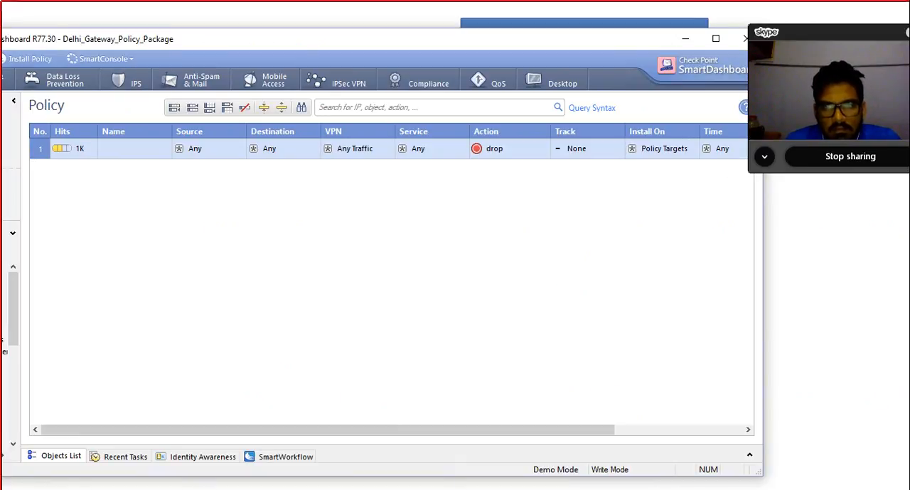
left_click_drag(213, 39, 461, 30)
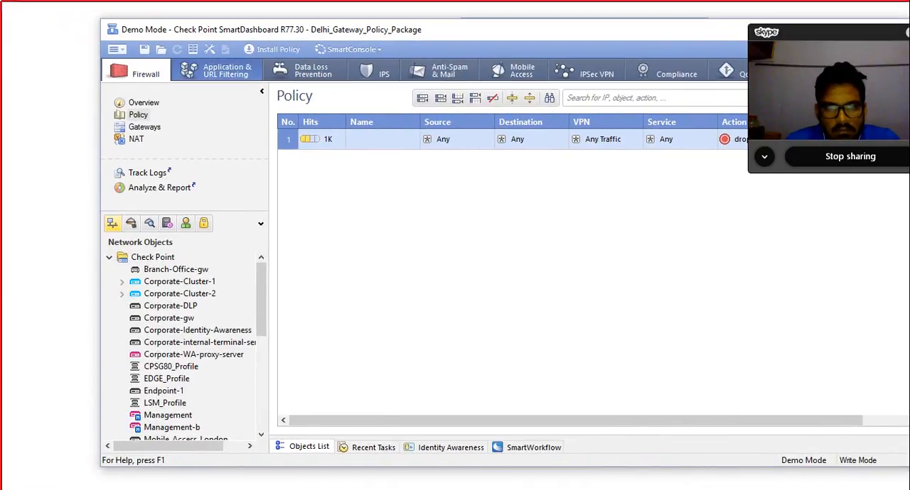
left_click(116, 49)
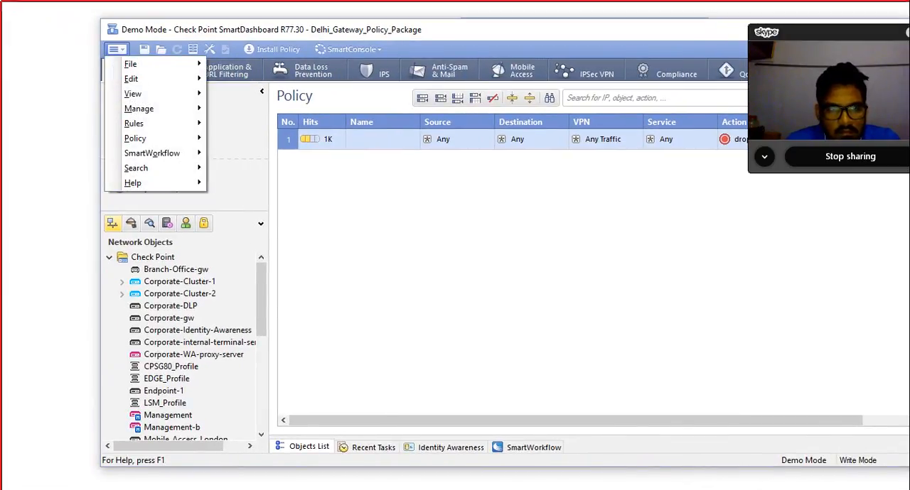
mouse_move(142, 108)
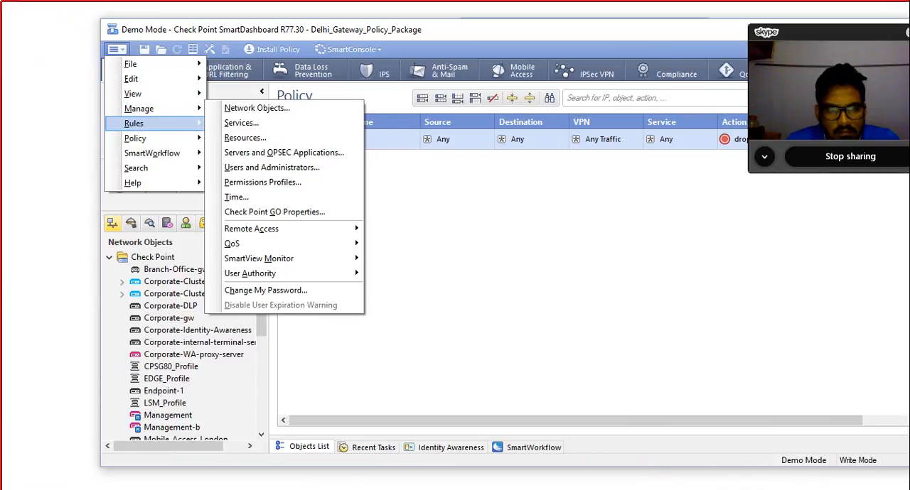
mouse_move(135, 138)
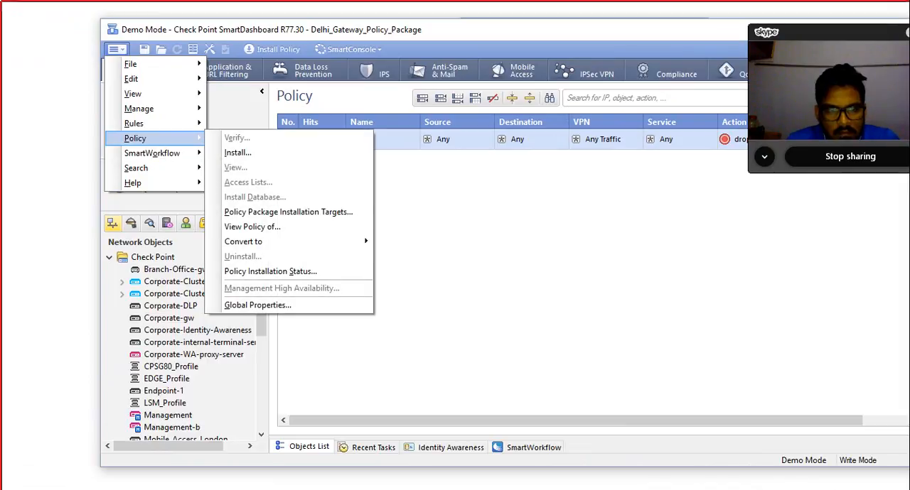
mouse_move(131, 79)
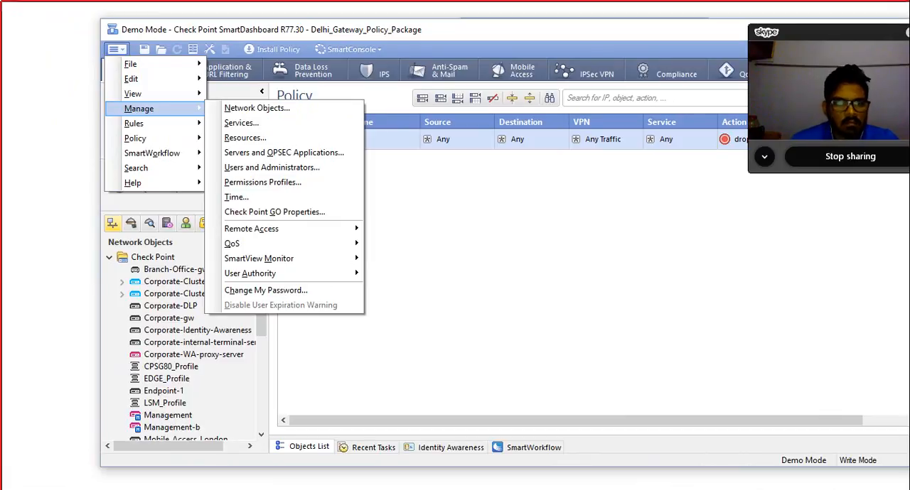
mouse_move(142, 122)
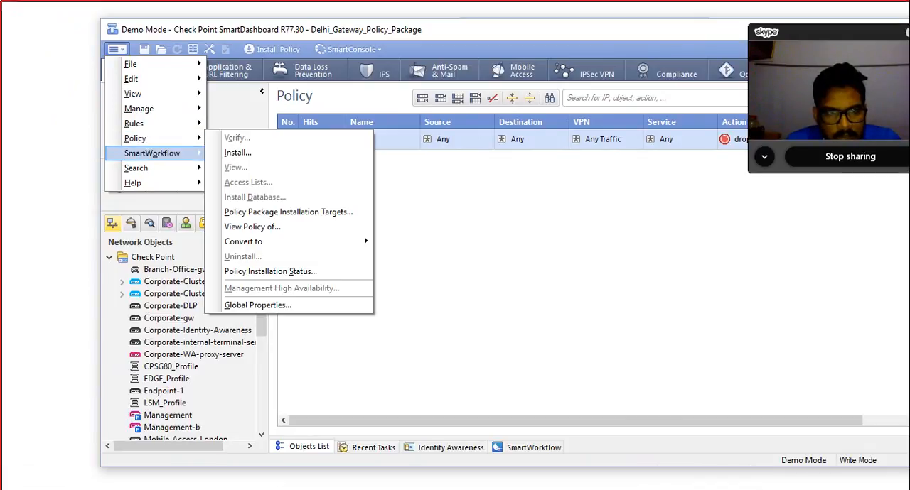
mouse_move(156, 64)
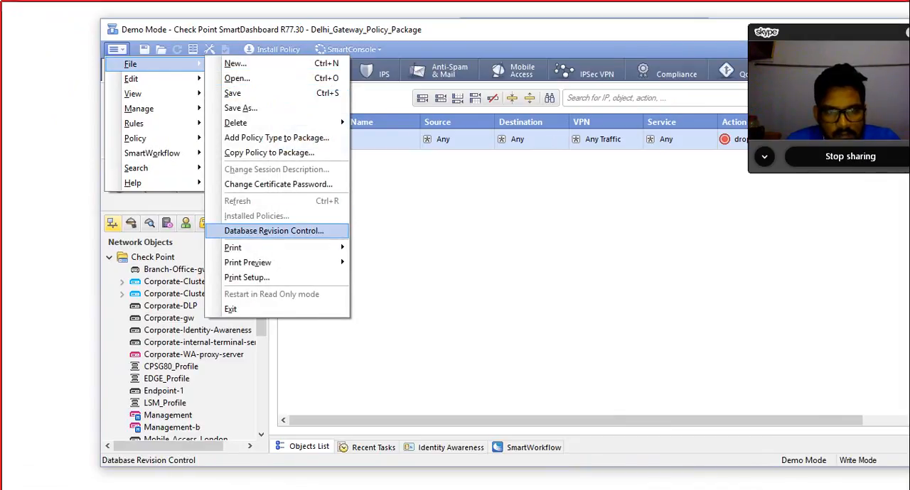
left_click(273, 231)
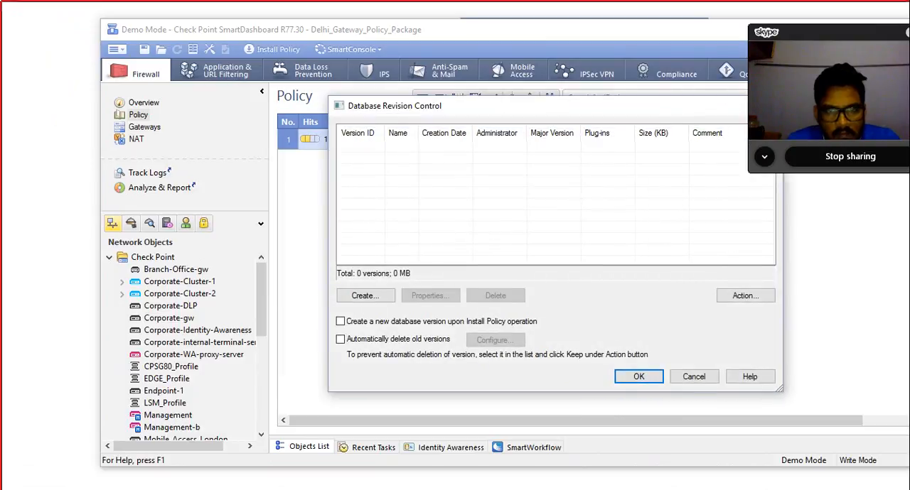
Step: View the form for a new database version, and try enabling version creation upon Install Policy without saving the setting
left_click_drag(490, 106, 361, 105)
left_click(237, 295)
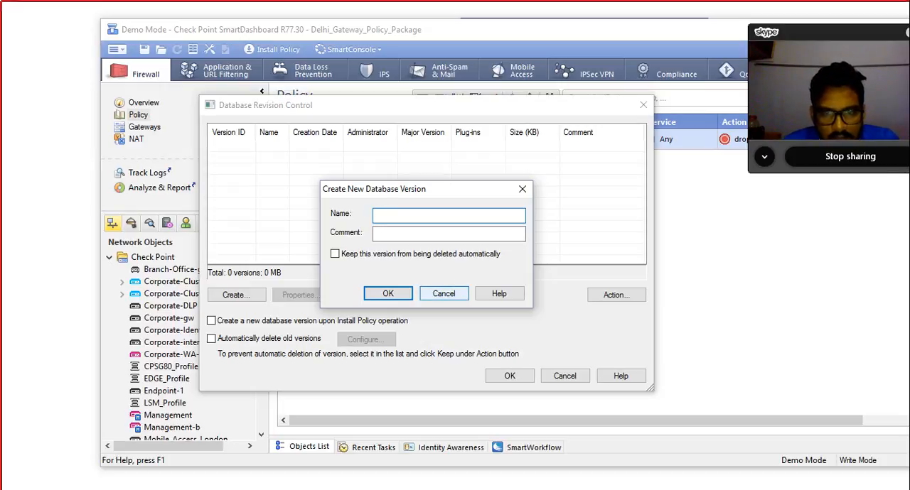
left_click(443, 294)
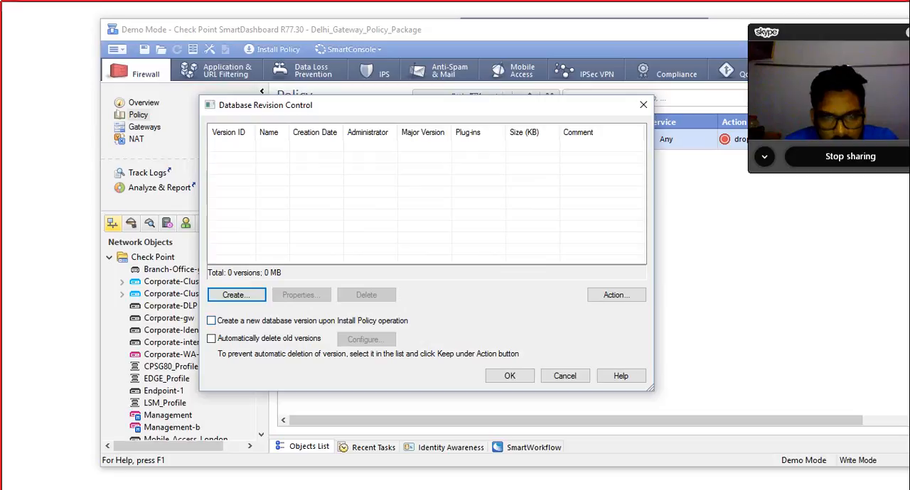
left_click(211, 320)
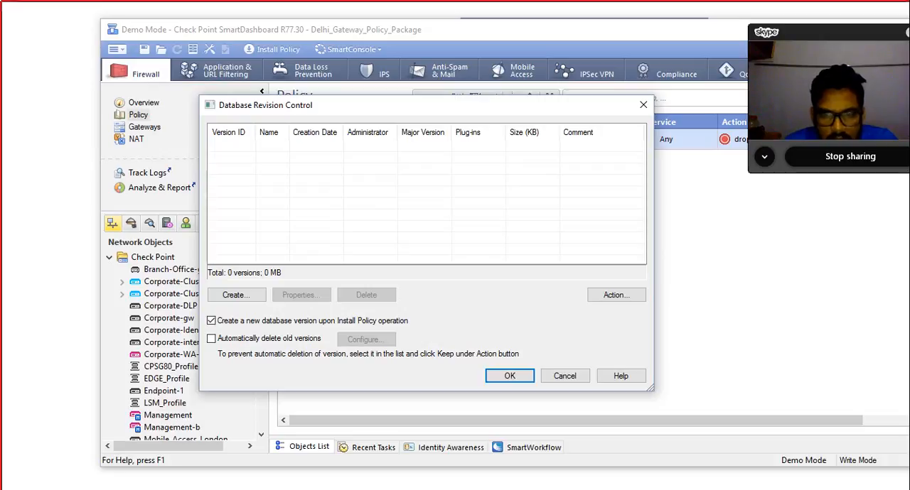
left_click(564, 376)
Step: Switch to the SG1_10.0.0.100 virtual machine in VMware Workstation and reboot it to finish the Gaia R77.30 installation
left_click_drag(568, 30, 283, 37)
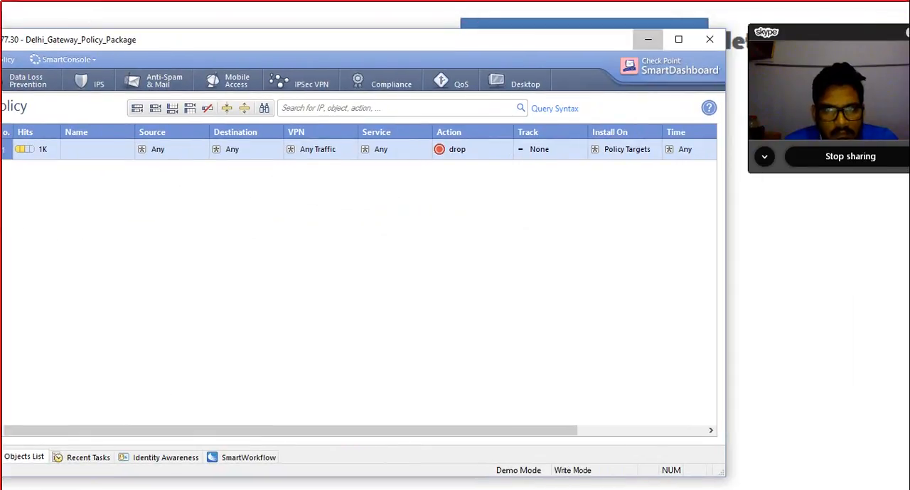
left_click(646, 37)
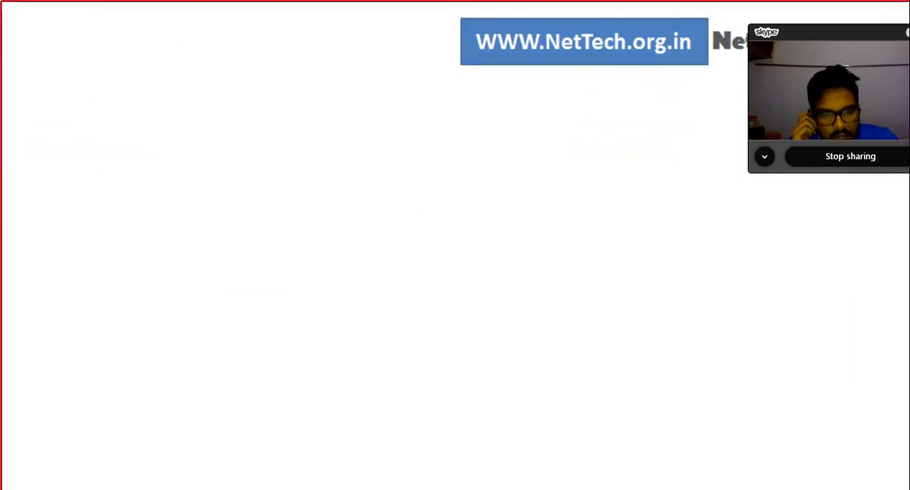
mouse_move(734, 489)
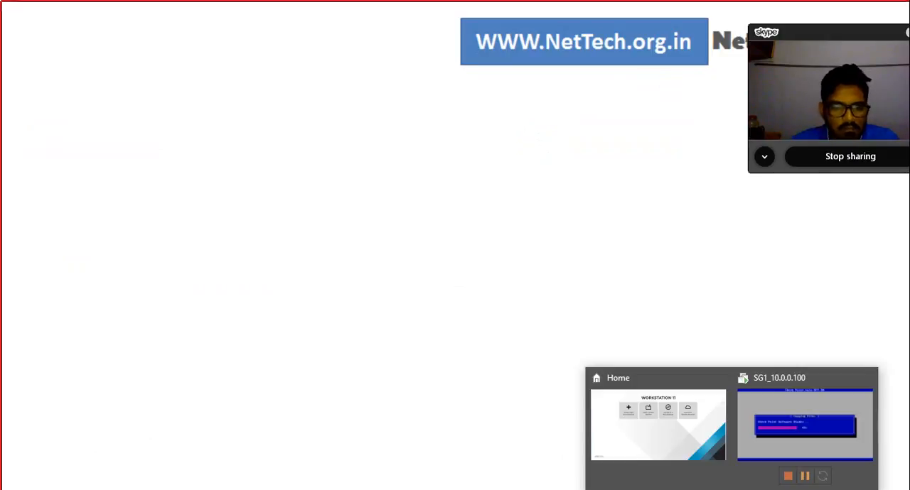
left_click(806, 426)
left_click(525, 291)
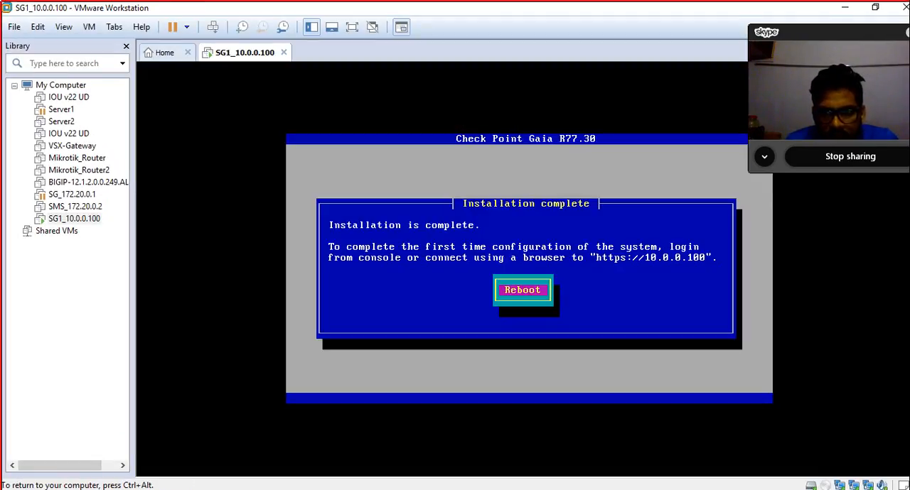
key("Return")
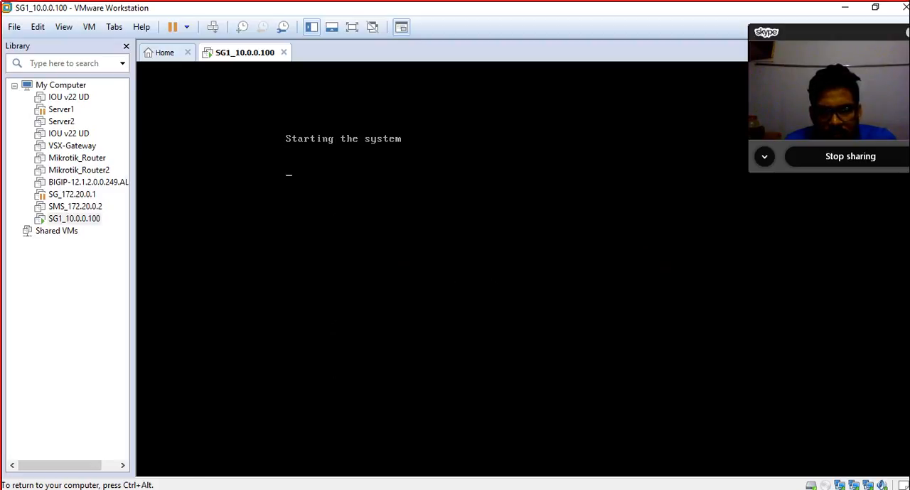
Step: Release the virtual machine, return to the Security Policy slideshow and advance to the Multicasting slide
key("ctrl+alt")
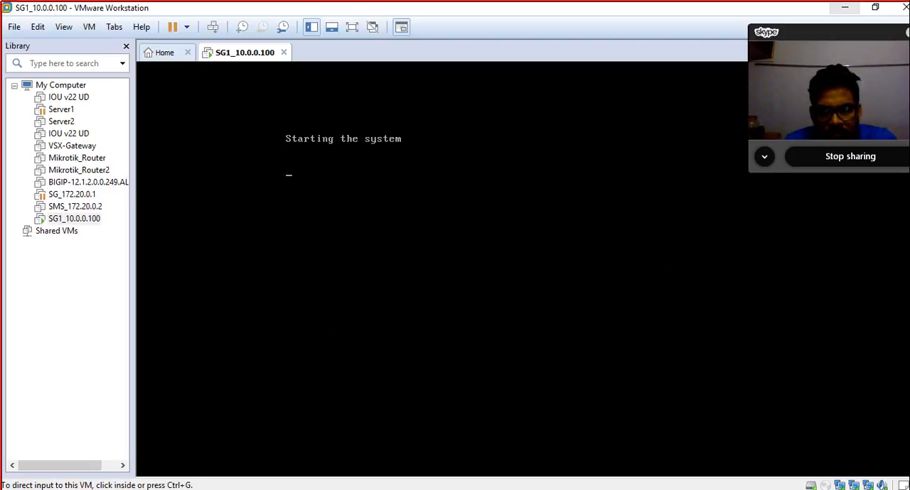
left_click(845, 7)
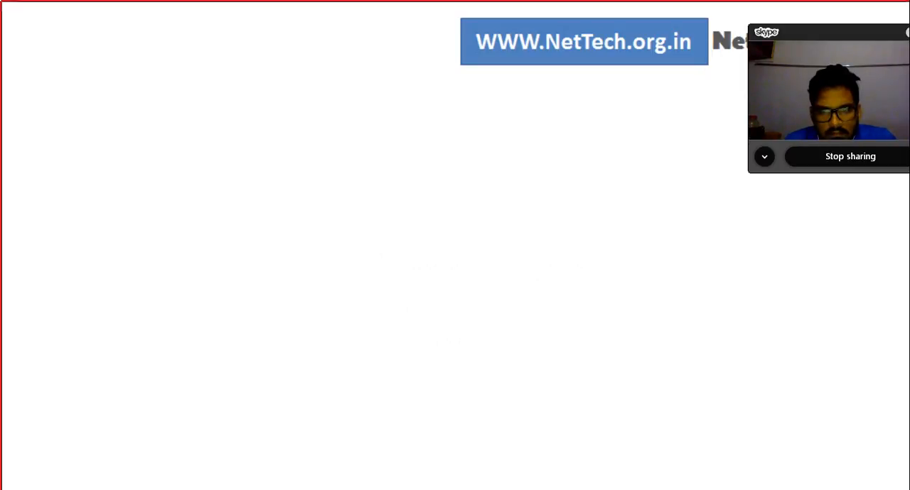
key("alt+Tab")
left_click(782, 484)
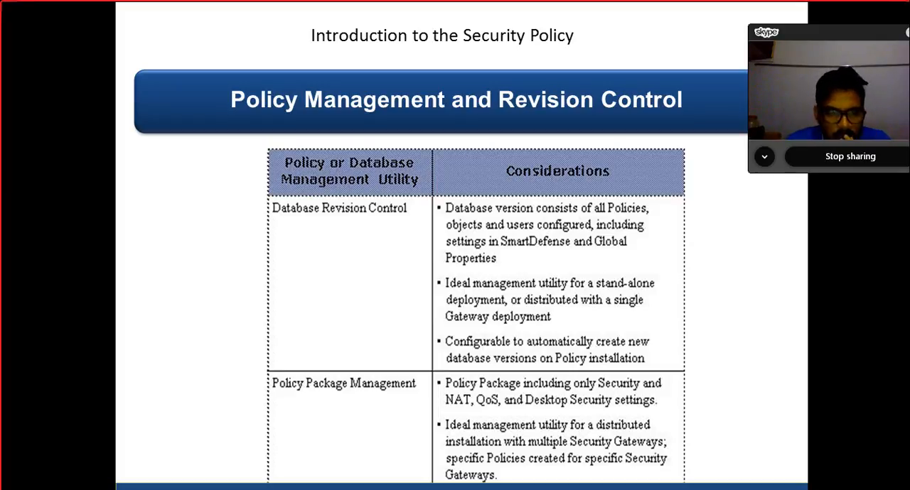
key("Right")
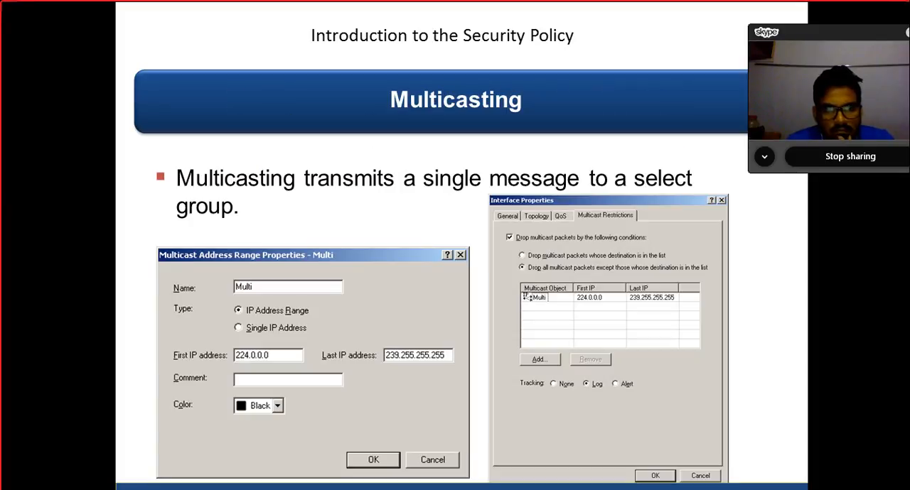
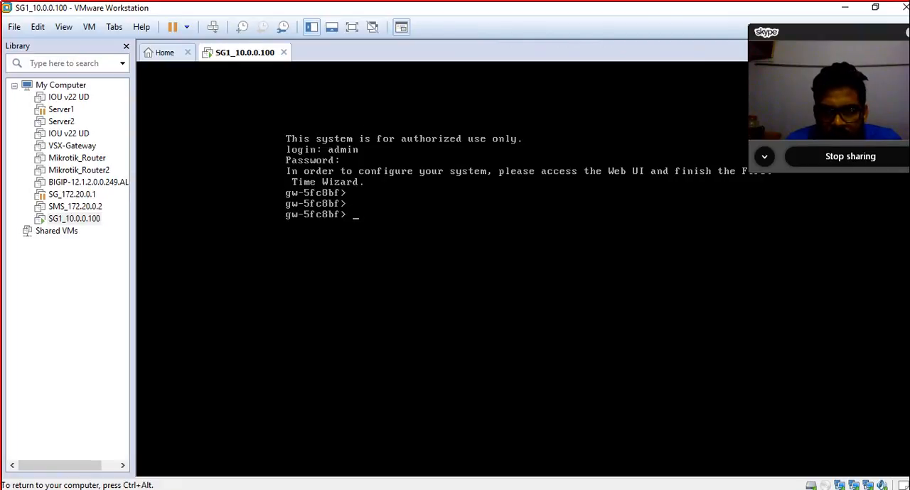
Step: Release the virtual machine, check connectivity to the gateway at 10.0.0.100 with a ping from Command Prompt, and exit the prompt
key("ctrl+alt")
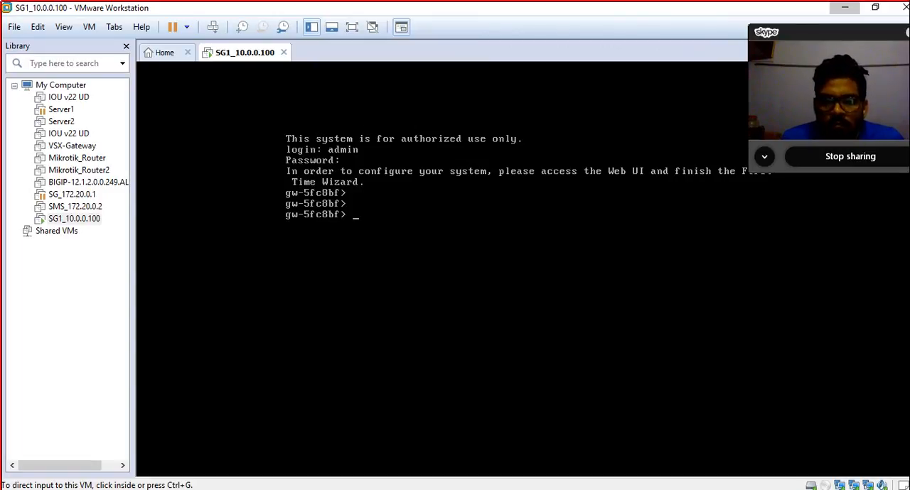
left_click(844, 8)
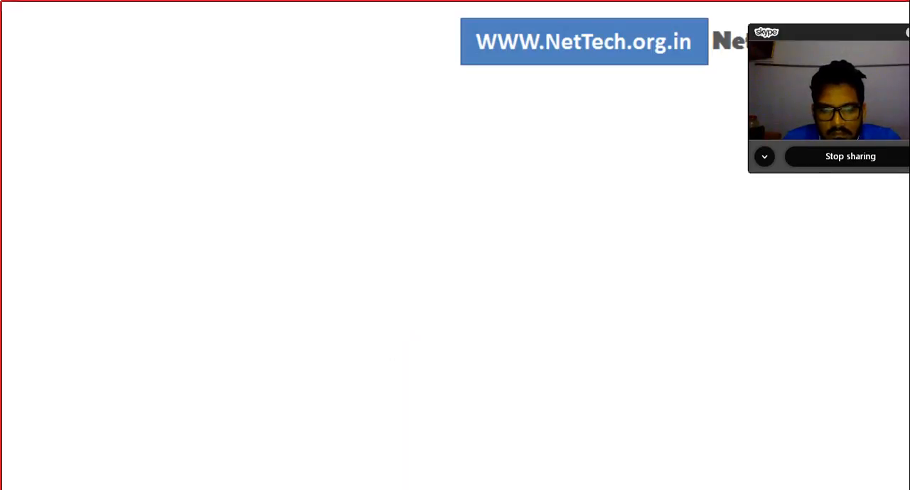
left_click(418, 489)
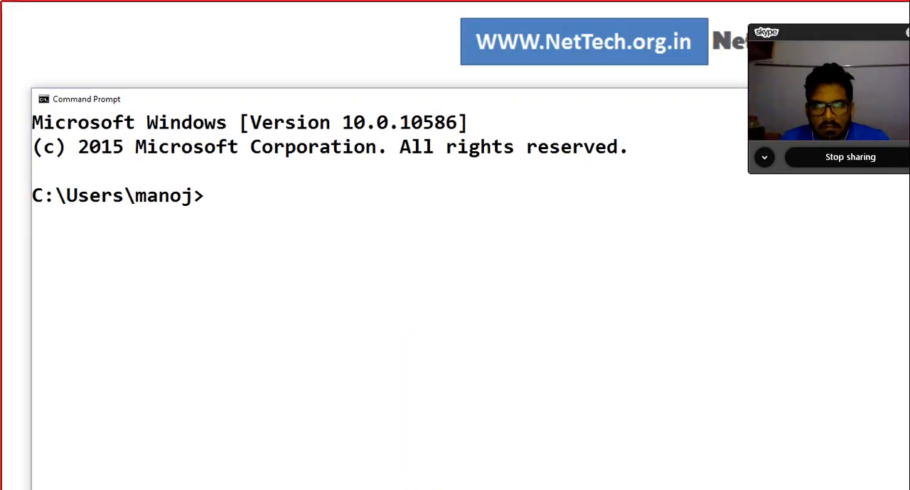
type("ping 10")
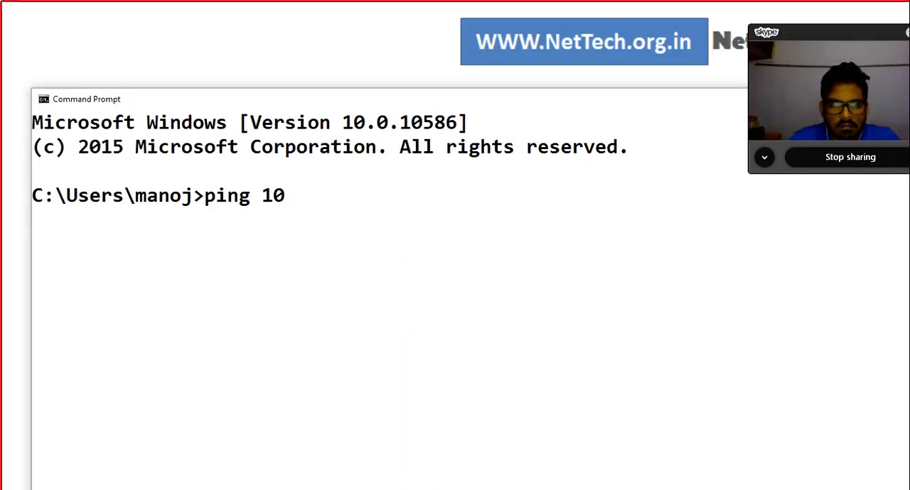
type(".0.0.100")
key("Return")
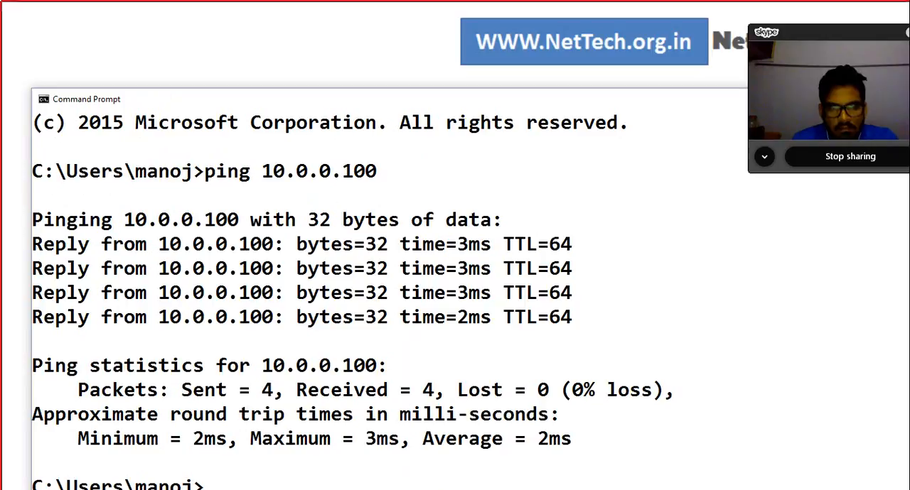
type("exit")
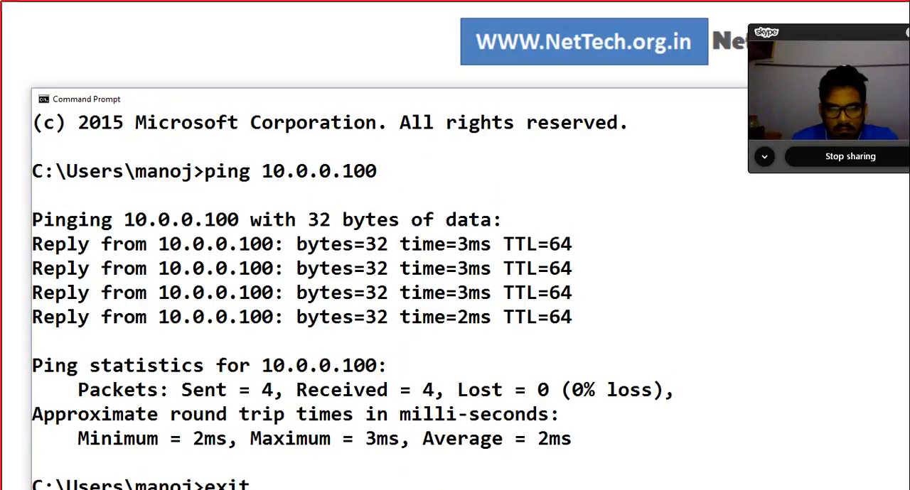
key("Return")
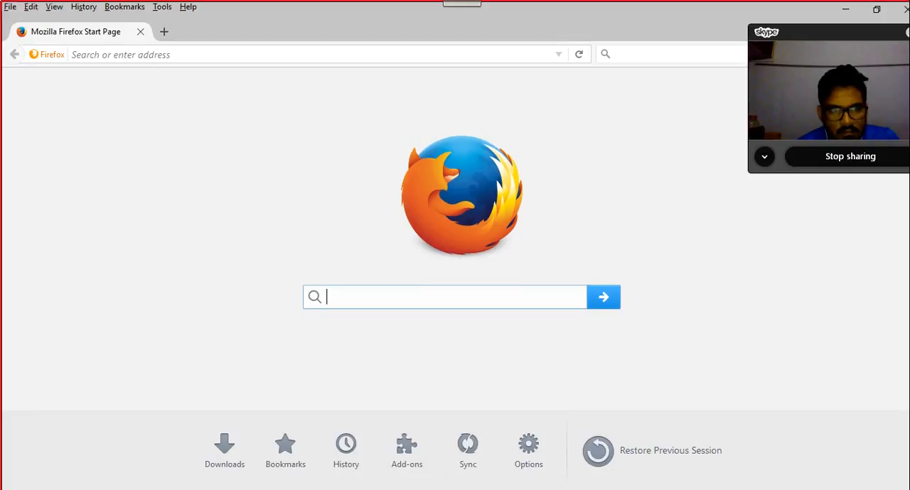
type("ht")
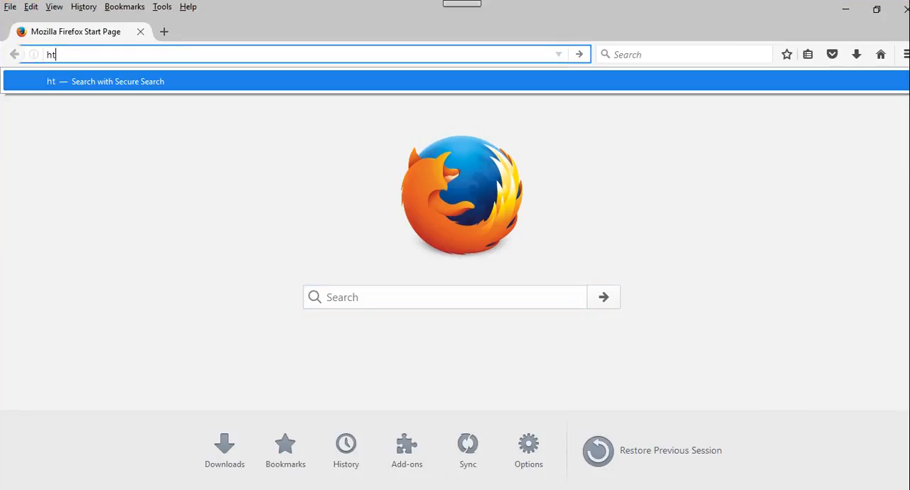
type("tps://")
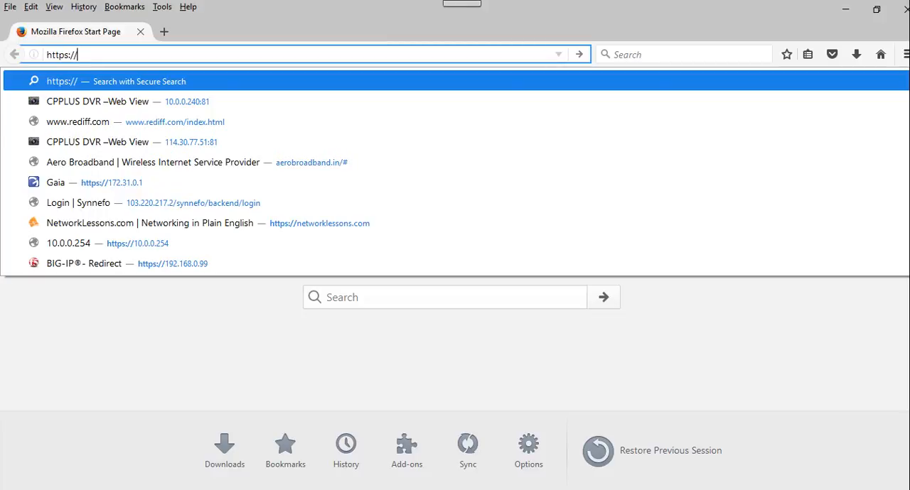
type("10.0.0.100")
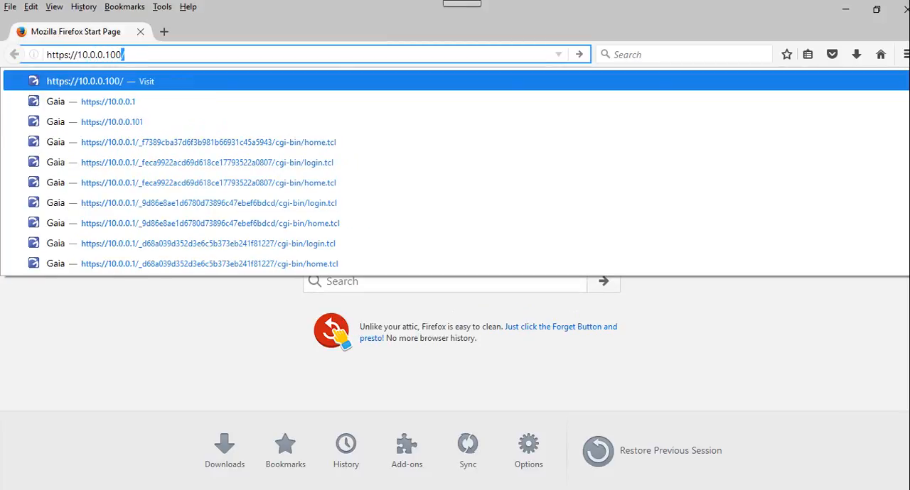
key("Return")
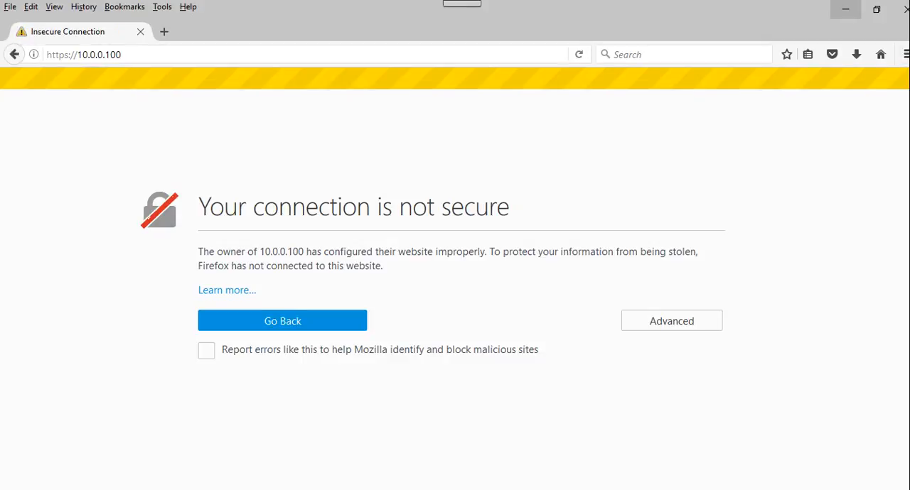
left_click(671, 321)
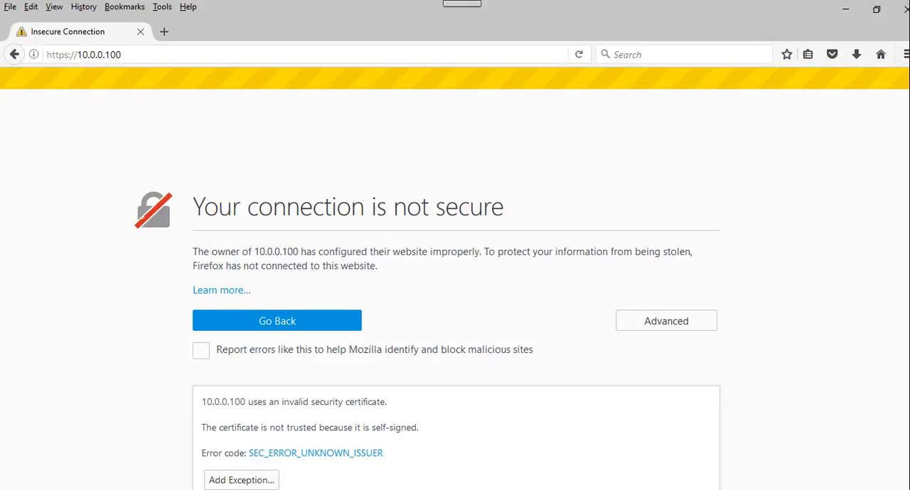
scroll(241, 456, "down", 2)
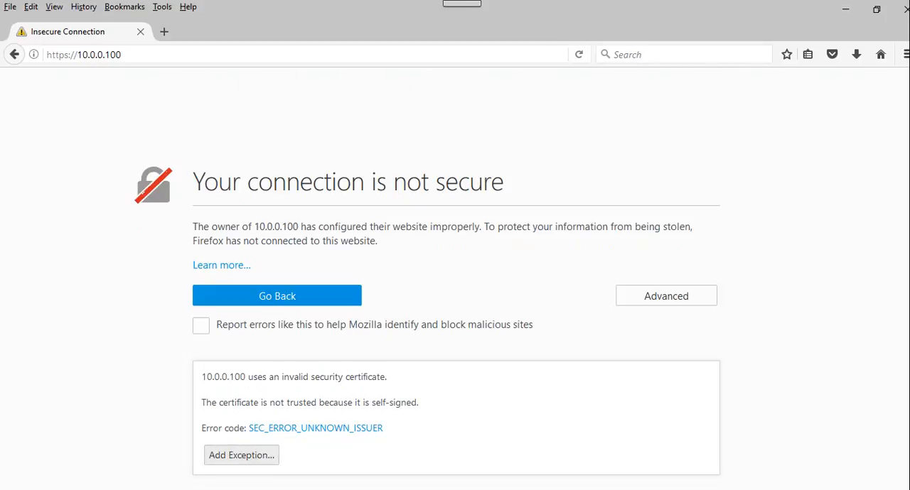
left_click(242, 456)
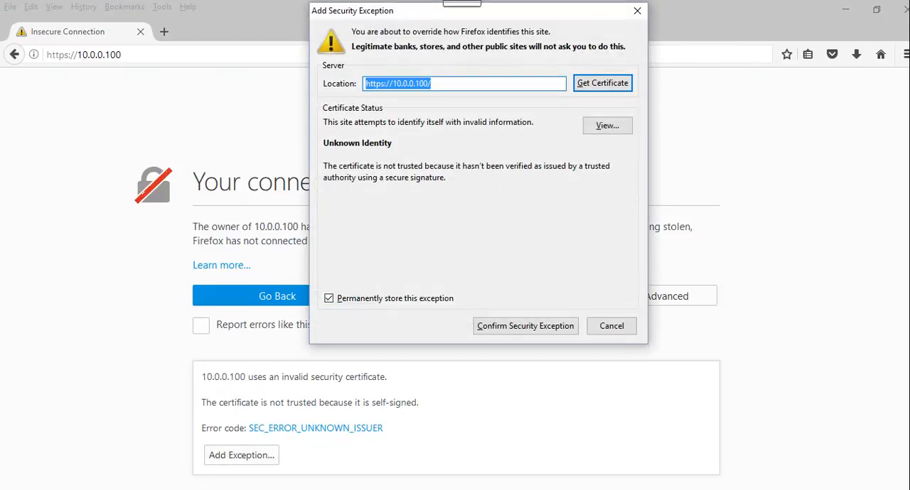
left_click(525, 326)
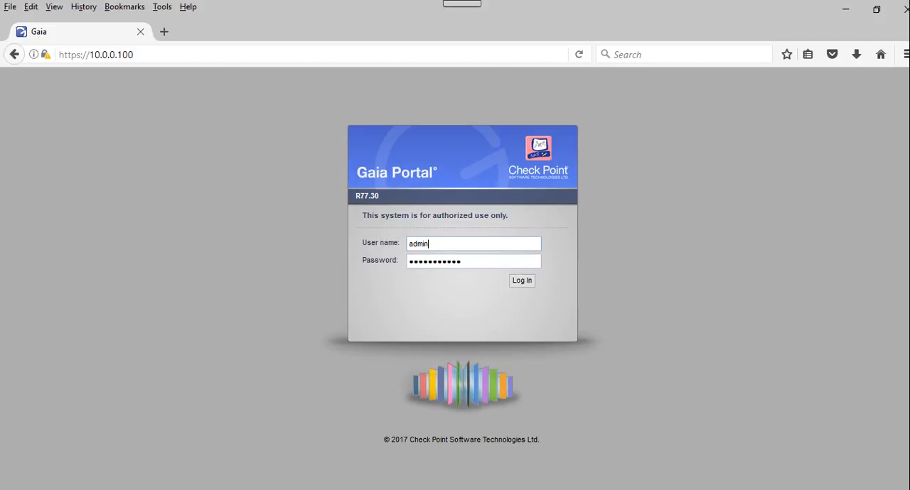
Step: Log in to the Gaia Portal as admin and start the First Time Configuration Wizard past its welcome page
left_click(521, 280)
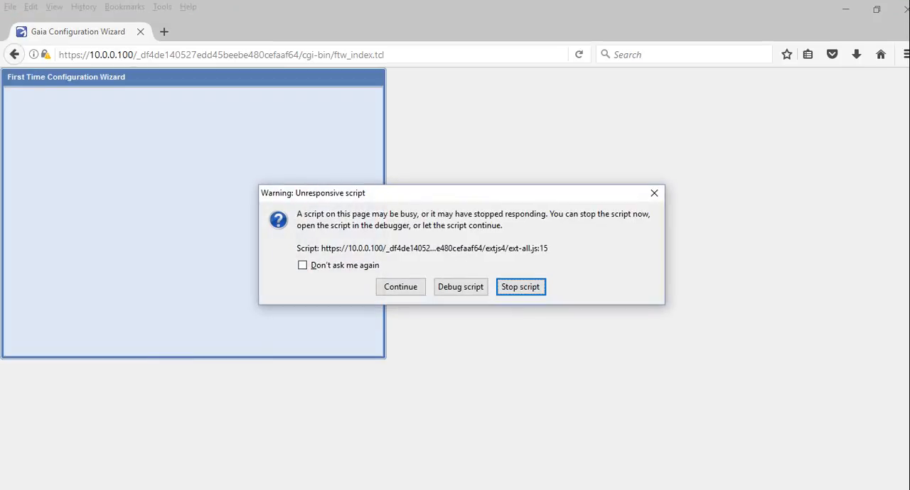
key("Return")
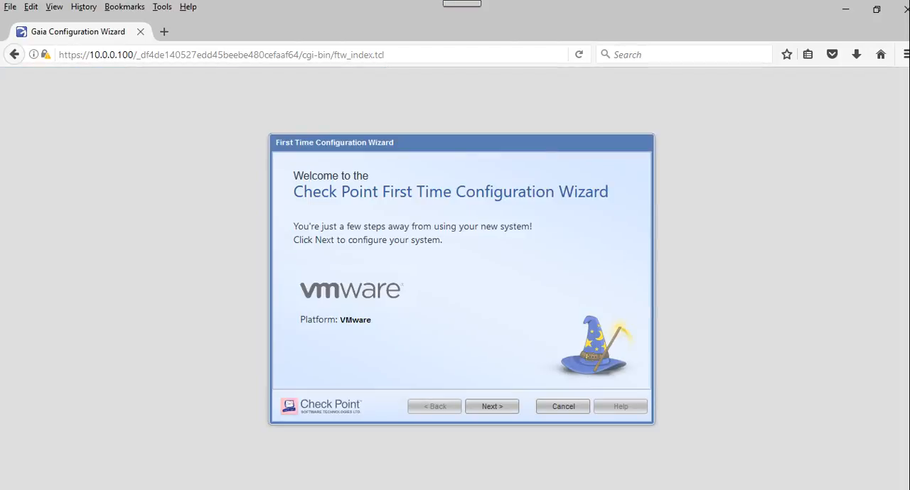
key("ctrl+a")
key("Escape")
left_click(492, 407)
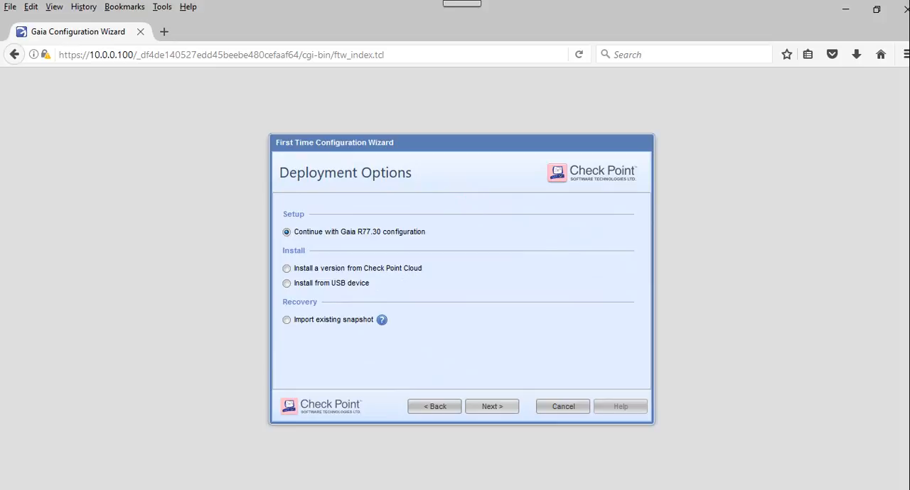
Step: Continue with Gaia R77.30 configuration and accept the existing eth0 management and eth1 UserCenter connection settings
key("Return")
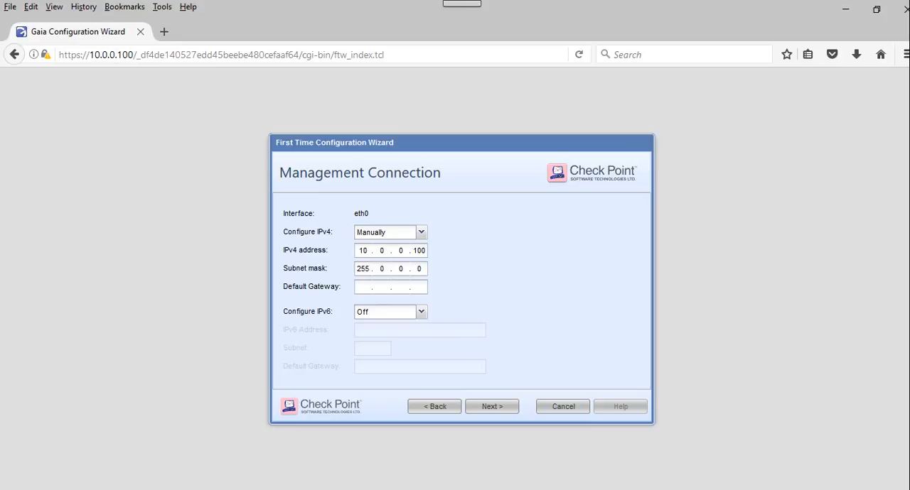
key("Return")
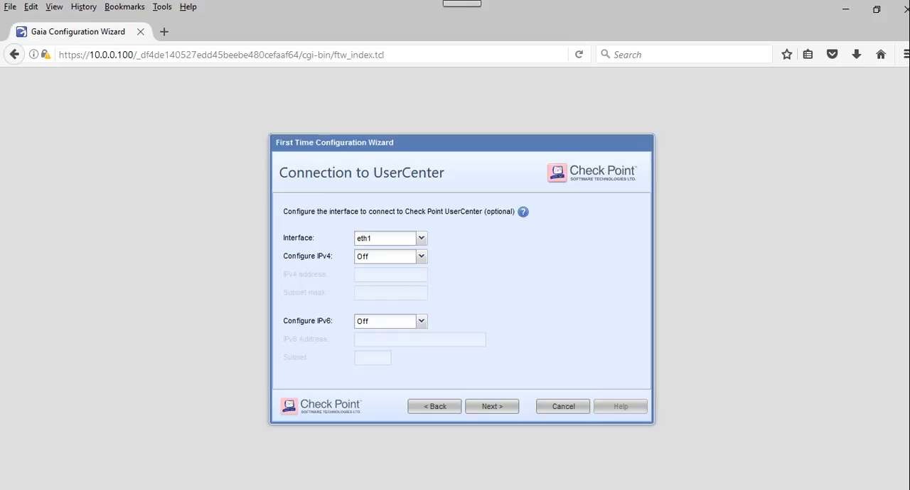
mouse_move(523, 212)
left_click(492, 406)
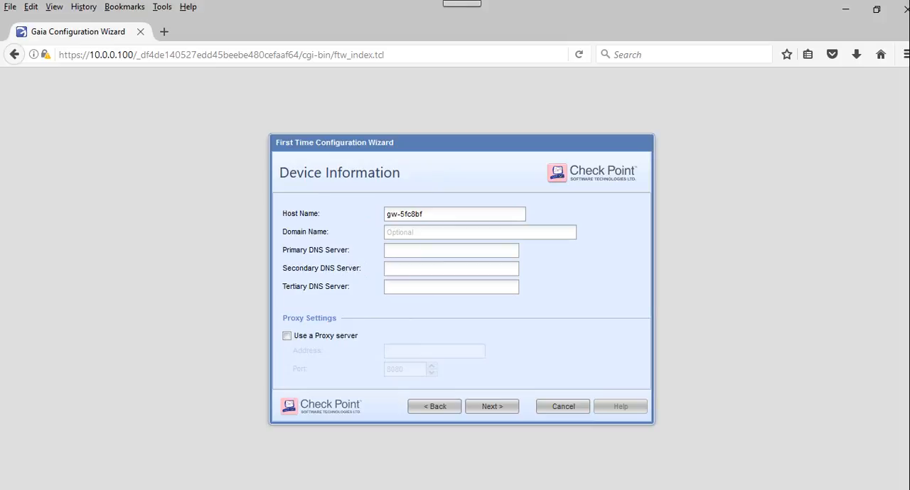
Step: Set host name SG1, domain Lab.local and DNS servers 8.8.8.8 and 4.2.2.2, and accept the manual date and time settings
left_click_drag(425, 214, 385, 214)
type("SG1")
key("Tab")
type("Lab.local")
key("Tab")
type("8.")
type("8.8.8")
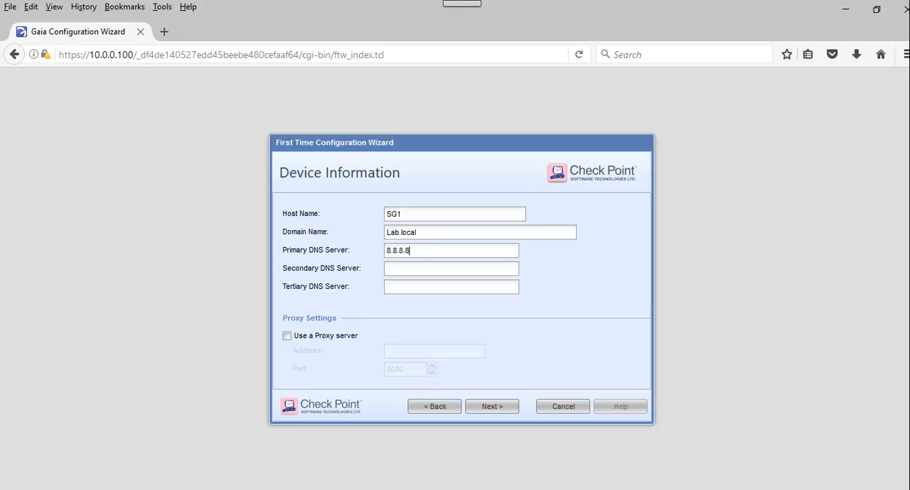
type("4.2.2.2")
key("Return")
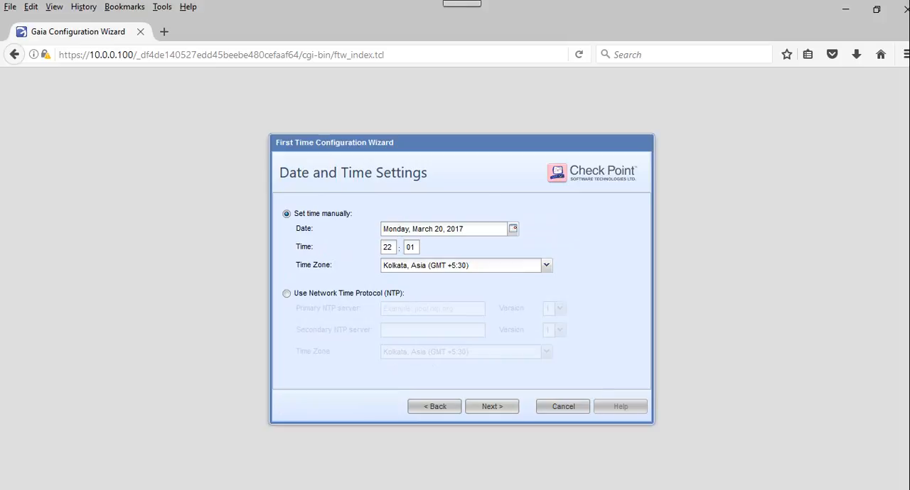
key("Return")
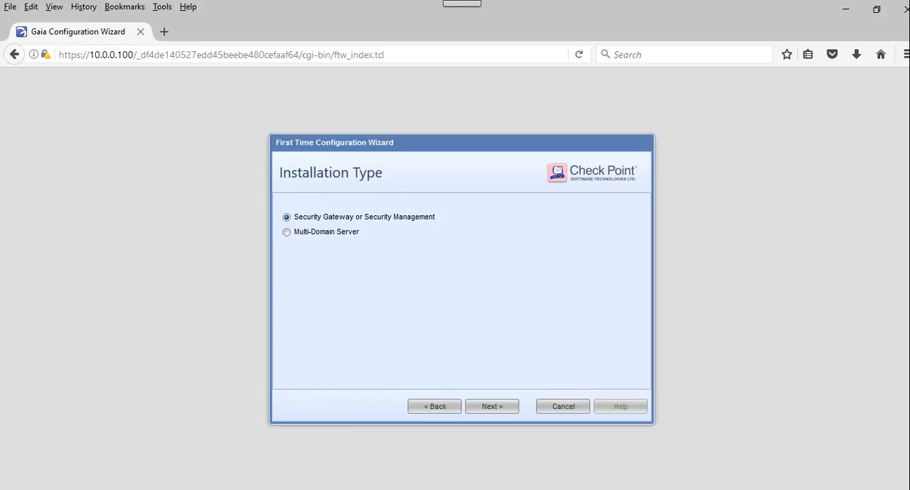
Step: Switch to the Paint drawing with the SG, SMS and GUI client diagram and clear the whole canvas
left_click(845, 9)
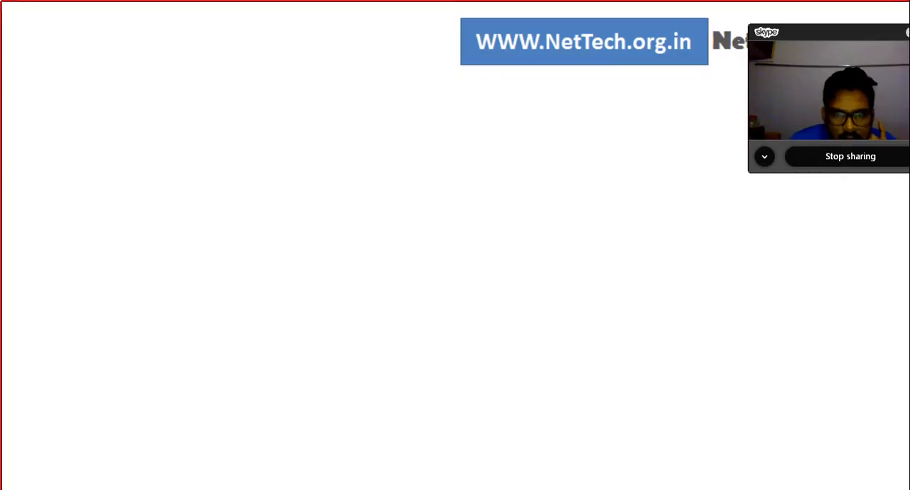
mouse_move(601, 489)
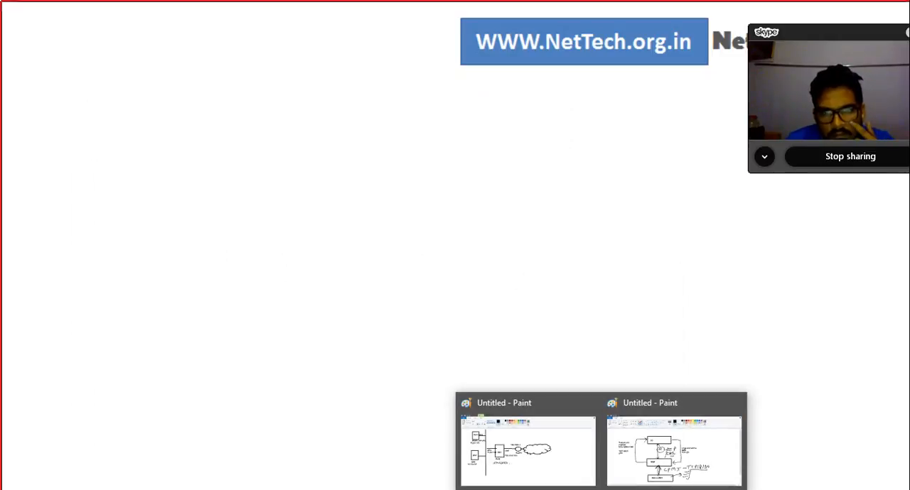
left_click(673, 451)
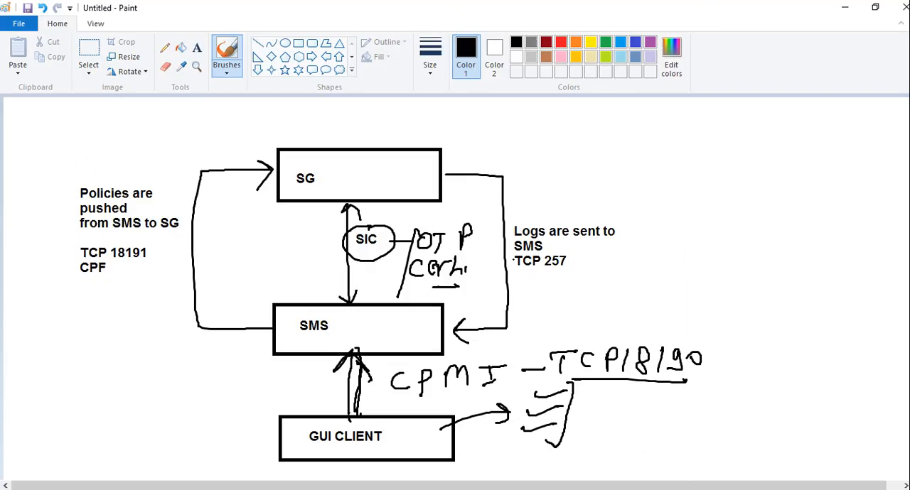
key("ctrl+a")
key("Delete")
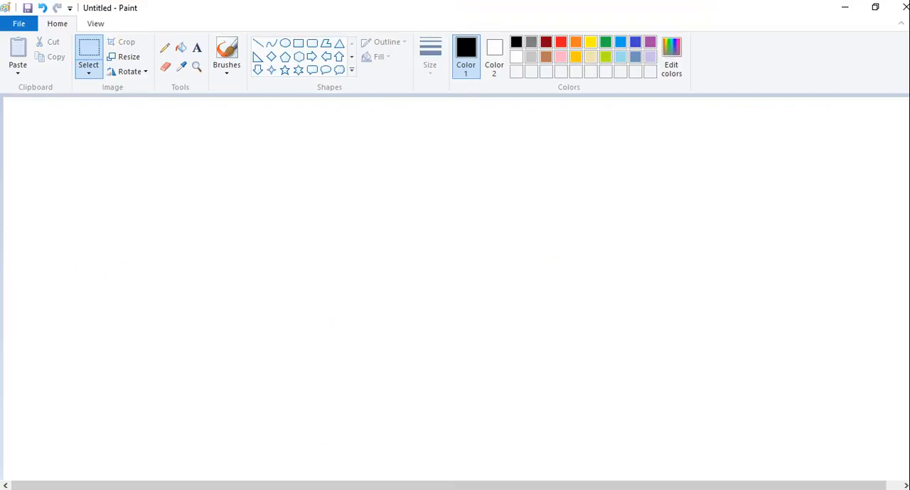
Step: Handwrite "MDS" with the brush in the upper part of the canvas, underline it and add a tick beside it
left_click_drag(263, 189, 263, 210)
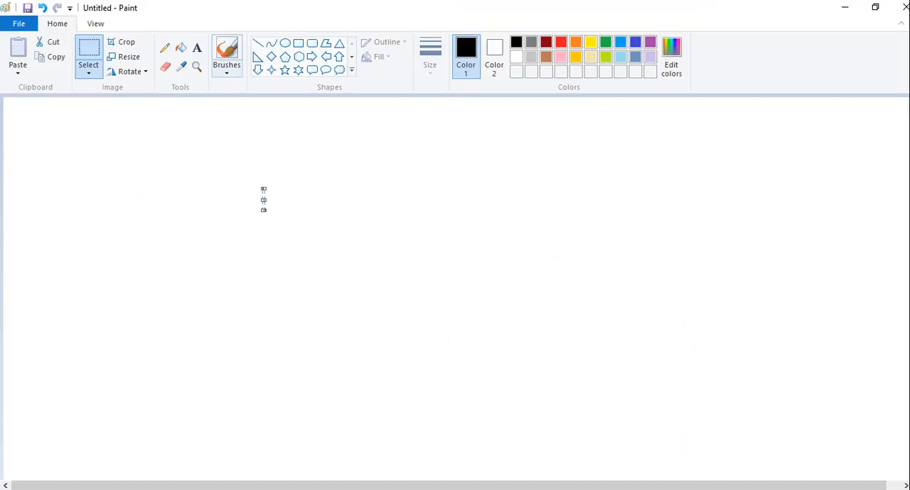
left_click(227, 71)
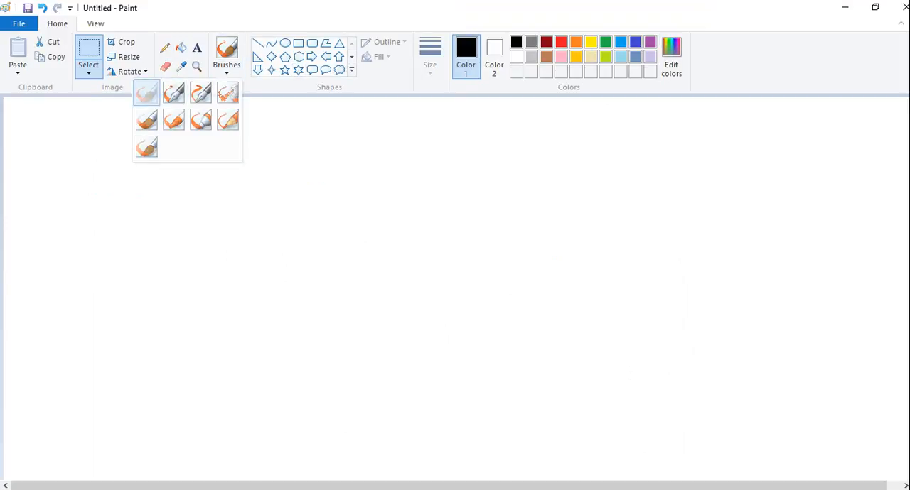
left_click(146, 92)
mouse_move(262, 170)
left_mouse_down()
mouse_move(262, 199)
mouse_move(315, 192)
left_mouse_up()
mouse_move(307, 174)
left_mouse_down()
mouse_move(321, 194)
mouse_move(297, 202)
left_mouse_up()
left_click_drag(345, 173, 326, 196)
left_click_drag(270, 216, 359, 207)
mouse_move(373, 172)
left_mouse_down()
mouse_move(372, 184)
mouse_move(429, 171)
left_mouse_up()
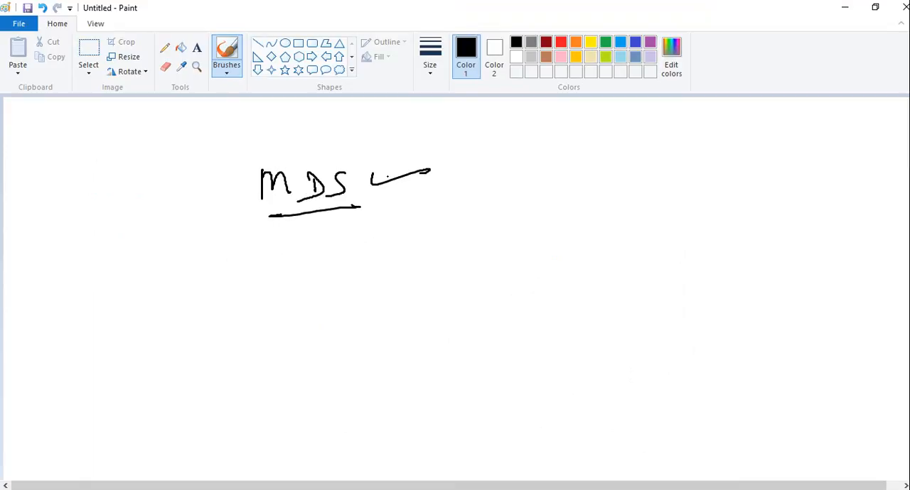
Step: Draw an arrow below MDS and handwrite "Multi Domain" beside it, with an underline and a tick
mouse_move(356, 222)
left_mouse_down()
mouse_move(351, 249)
mouse_move(396, 229)
mouse_move(483, 229)
mouse_move(498, 243)
mouse_move(612, 232)
left_mouse_up()
left_click_drag(472, 257, 602, 257)
mouse_move(637, 233)
left_mouse_down()
mouse_move(643, 244)
mouse_move(678, 240)
left_mouse_up()
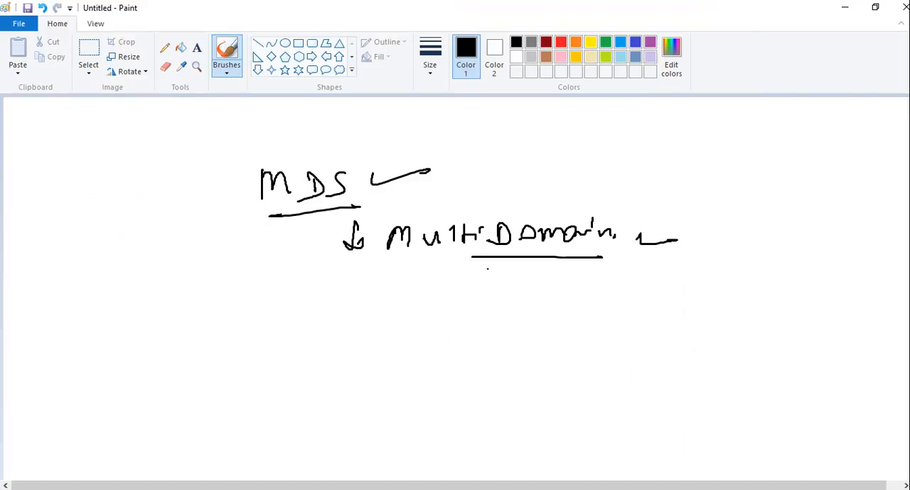
left_click_drag(441, 270, 422, 309)
left_click_drag(446, 296, 463, 278)
left_click(165, 66)
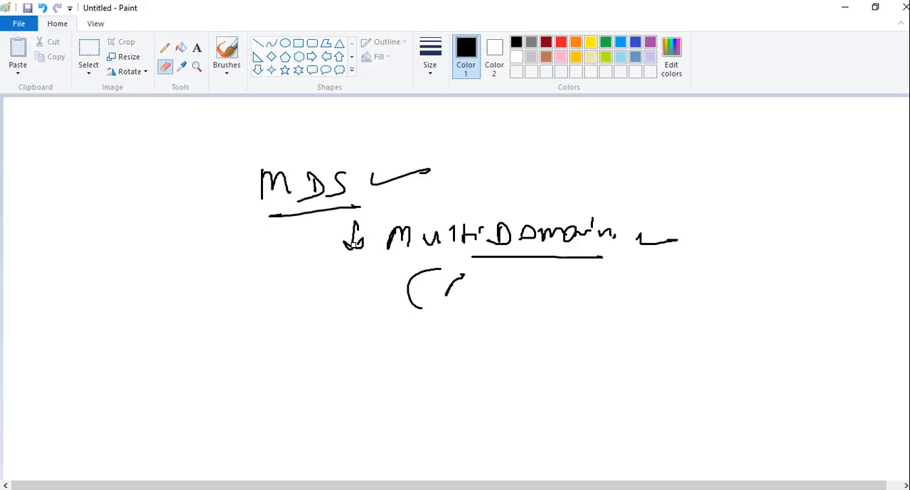
mouse_move(417, 300)
left_mouse_down()
mouse_move(433, 272)
mouse_move(411, 284)
mouse_move(431, 299)
mouse_move(451, 280)
left_mouse_up()
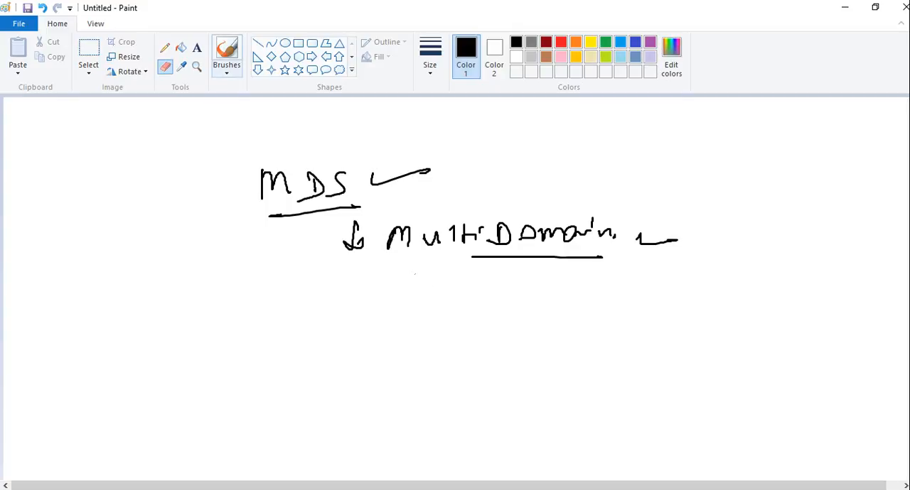
left_click(227, 70)
left_click(147, 93)
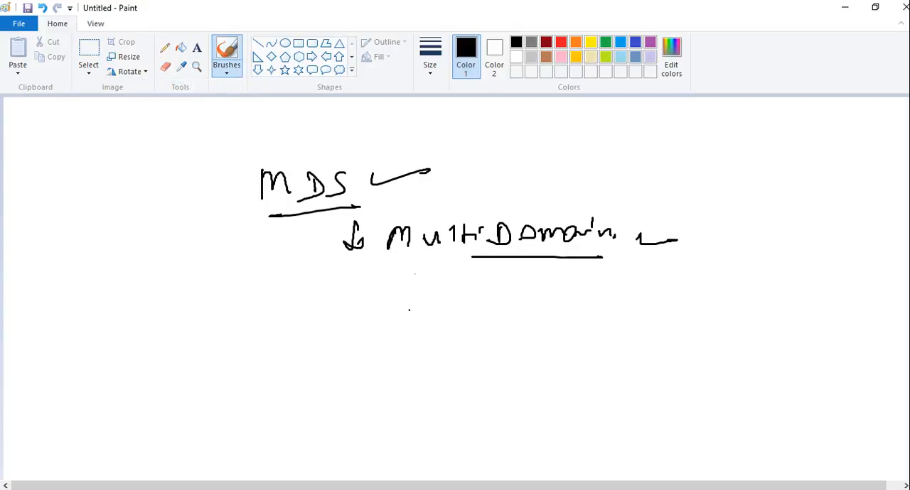
Step: Handwrite "Smart Domain Manager" below "Multi Domain" and underline the word "Manager"
mouse_move(390, 288)
left_mouse_down()
mouse_move(362, 308)
mouse_move(425, 294)
mouse_move(433, 309)
left_mouse_up()
mouse_move(458, 297)
left_mouse_down()
mouse_move(446, 305)
mouse_move(475, 293)
left_mouse_up()
left_click_drag(488, 284, 480, 308)
mouse_move(476, 298)
left_mouse_down()
mouse_move(506, 297)
mouse_move(523, 314)
left_mouse_up()
left_click_drag(523, 292, 509, 314)
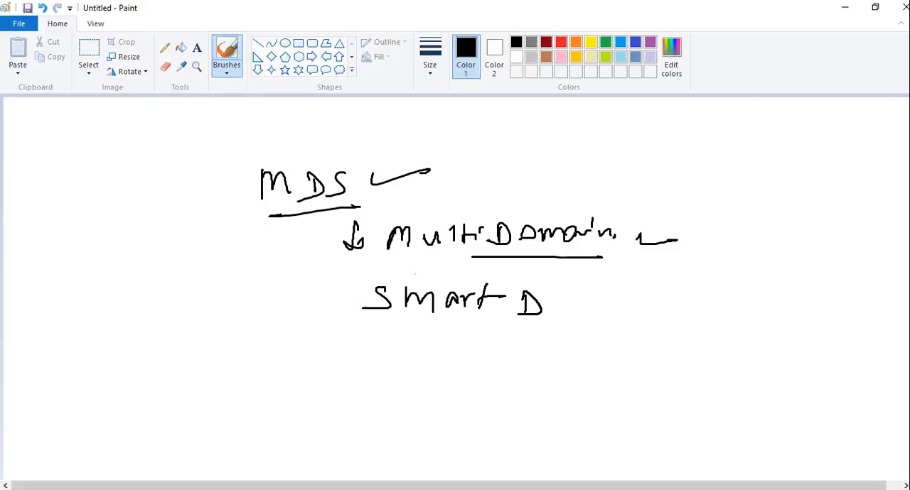
left_click_drag(560, 301, 606, 313)
left_click_drag(615, 304, 629, 310)
left_click_drag(628, 285, 675, 336)
mouse_move(707, 303)
left_mouse_down()
mouse_move(709, 314)
mouse_move(743, 316)
left_mouse_up()
left_click_drag(763, 306, 745, 334)
left_click_drag(764, 318, 810, 310)
left_click_drag(660, 321, 760, 326)
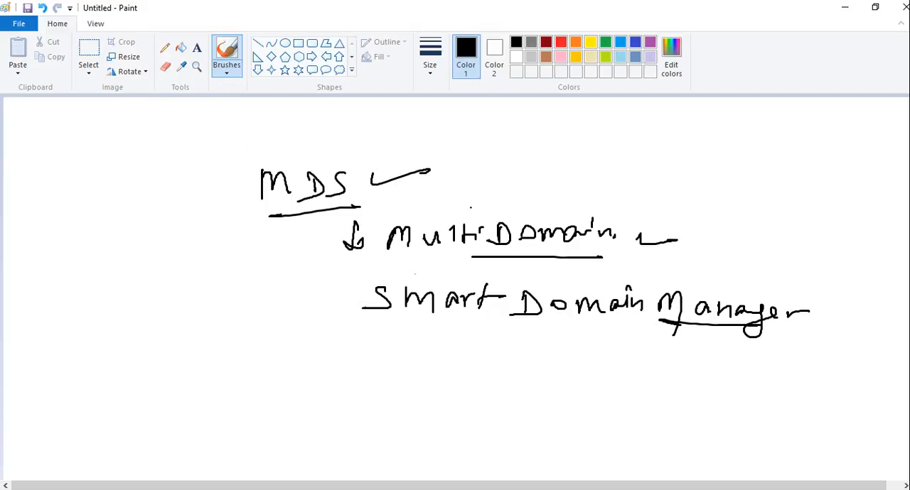
Step: Circle "Multi Domain" with an arrow pointing down to it, and write an underlined "DC" beside the arrow
mouse_move(472, 208)
left_mouse_down()
mouse_move(411, 194)
mouse_move(380, 250)
mouse_move(512, 277)
mouse_move(641, 234)
mouse_move(458, 191)
left_mouse_up()
mouse_move(480, 140)
left_mouse_down()
mouse_move(481, 177)
mouse_move(495, 166)
left_mouse_up()
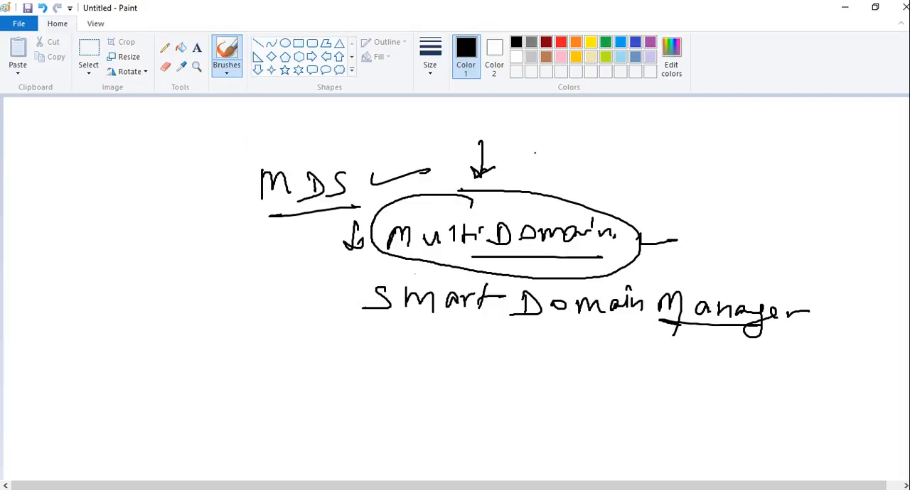
left_click_drag(543, 141, 544, 162)
left_click_drag(542, 139, 550, 162)
left_click_drag(584, 152, 601, 177)
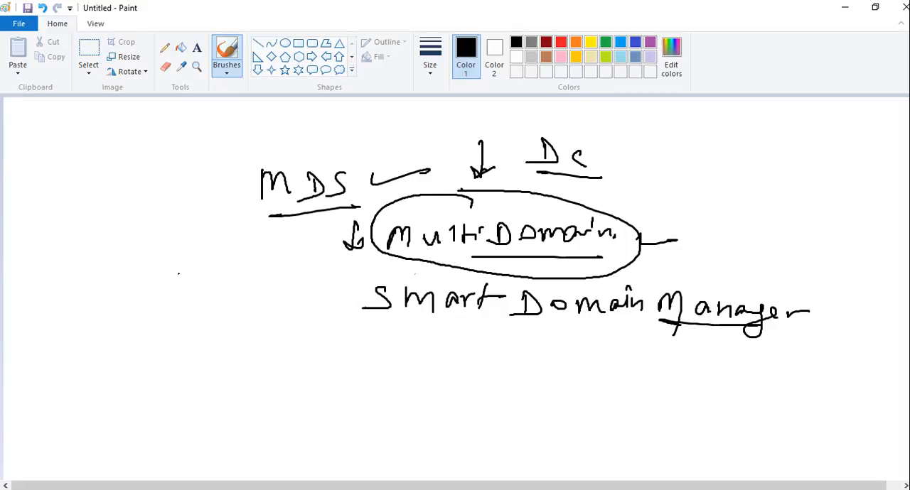
Step: Draw a small box with an arrow into it below and beside "MDS", and circle the word "MDS"
mouse_move(185, 274)
left_mouse_down()
mouse_move(182, 313)
mouse_move(228, 269)
mouse_move(194, 314)
left_mouse_up()
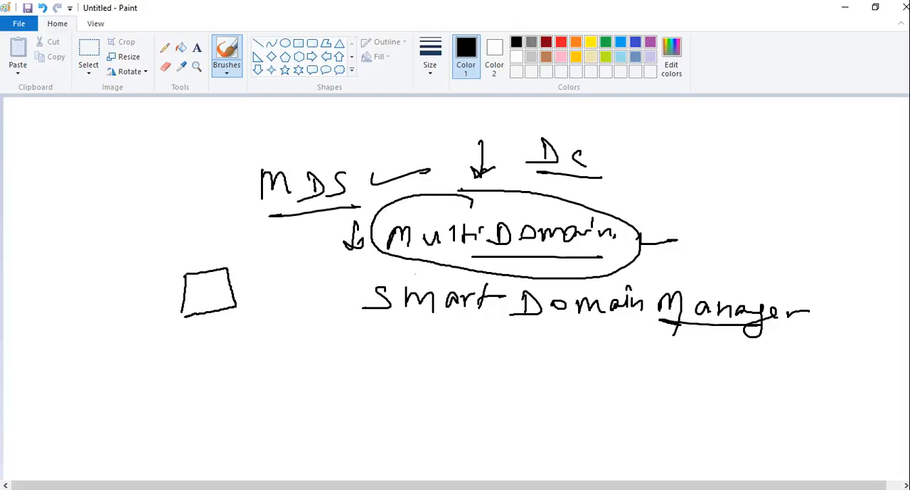
mouse_move(225, 244)
left_mouse_down()
mouse_move(211, 288)
mouse_move(218, 280)
left_mouse_up()
mouse_move(301, 152)
left_mouse_down()
mouse_move(265, 153)
mouse_move(291, 150)
mouse_move(242, 166)
left_mouse_up()
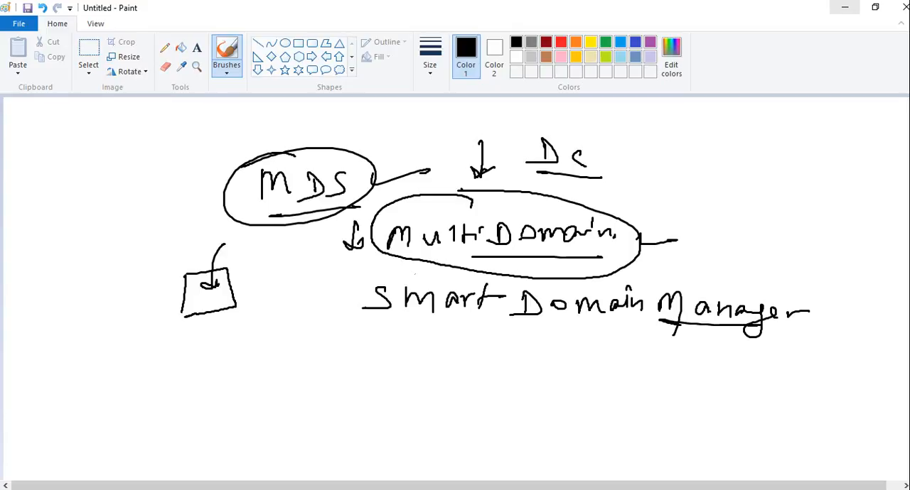
Step: Switch back to the Gaia wizard in the browser and accept Security Gateway or Security Management as the installation type
left_click(844, 7)
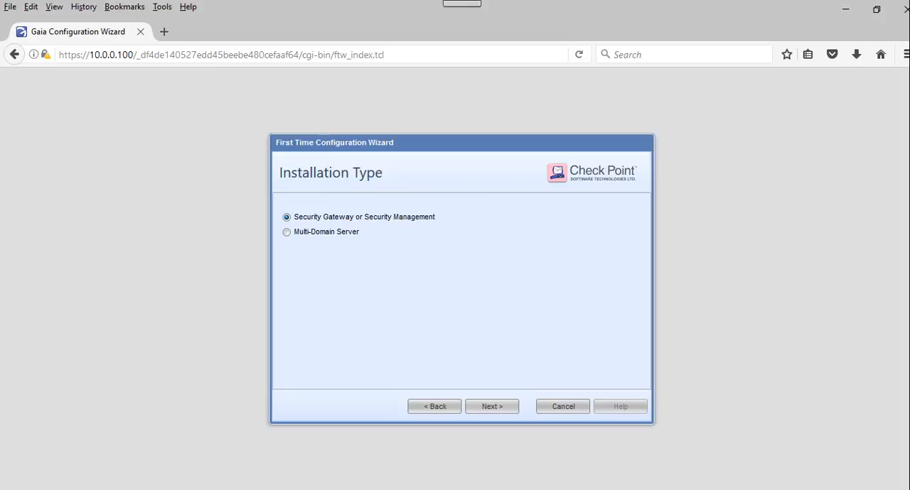
key("Return")
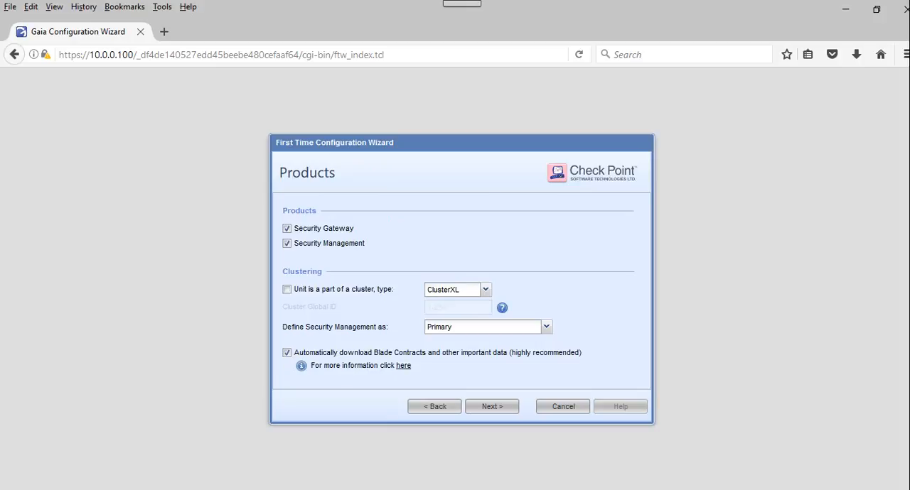
Step: Install only the Security Gateway product without clustering, and turn off automatic download of Blade Contracts despite the recommendation
left_click(286, 243)
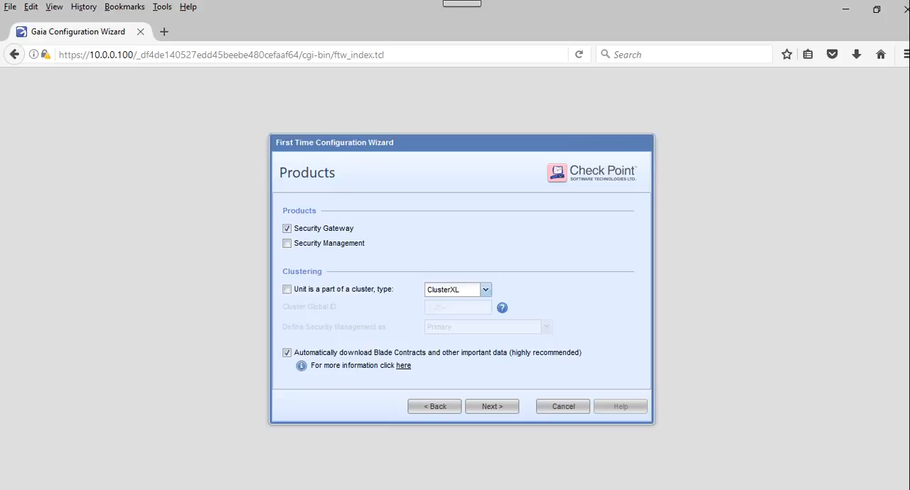
left_click(485, 290)
left_click(457, 304)
left_click(286, 353)
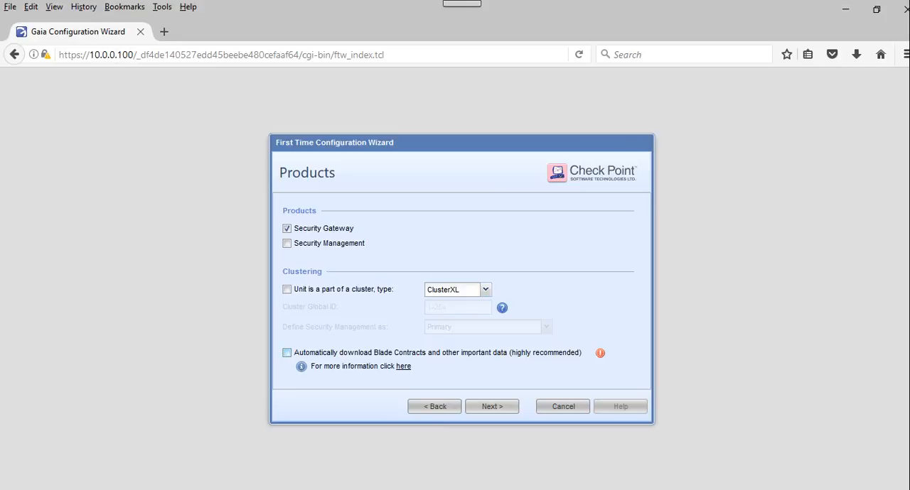
left_click(492, 407)
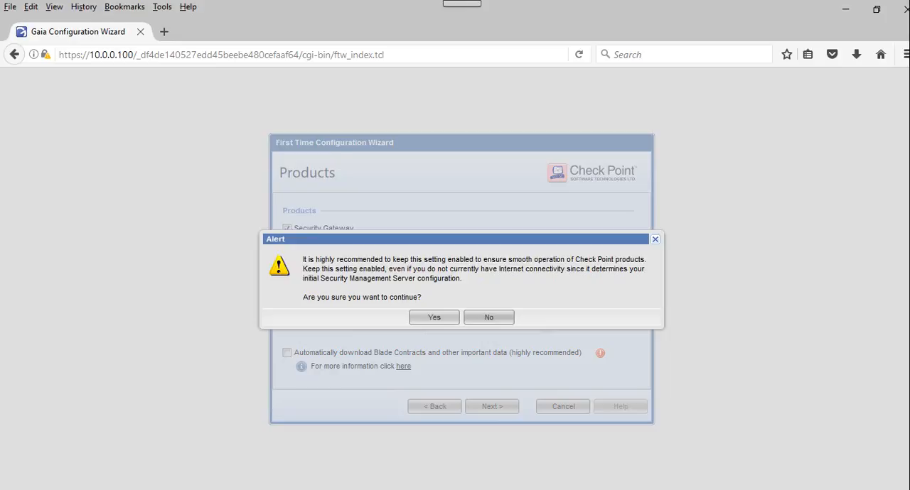
left_click(433, 317)
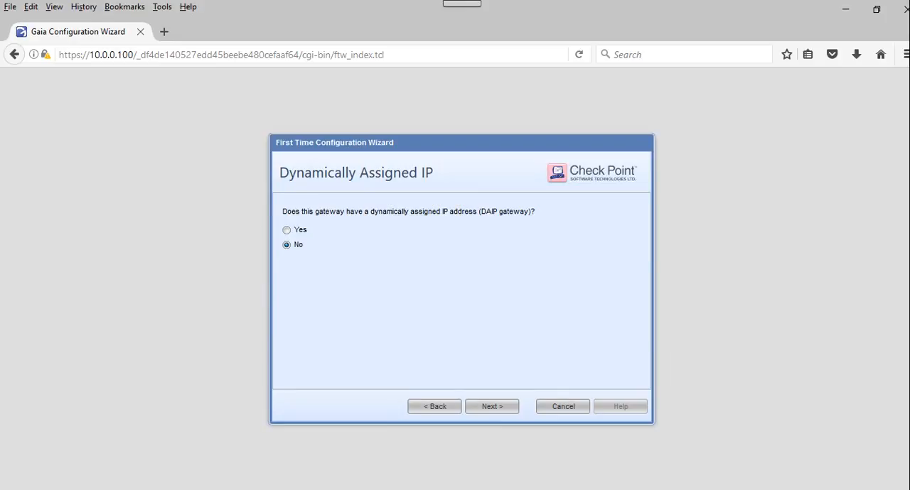
Step: Keep No for the dynamically assigned IP, and enter and confirm the SIC activation key
left_click(491, 406)
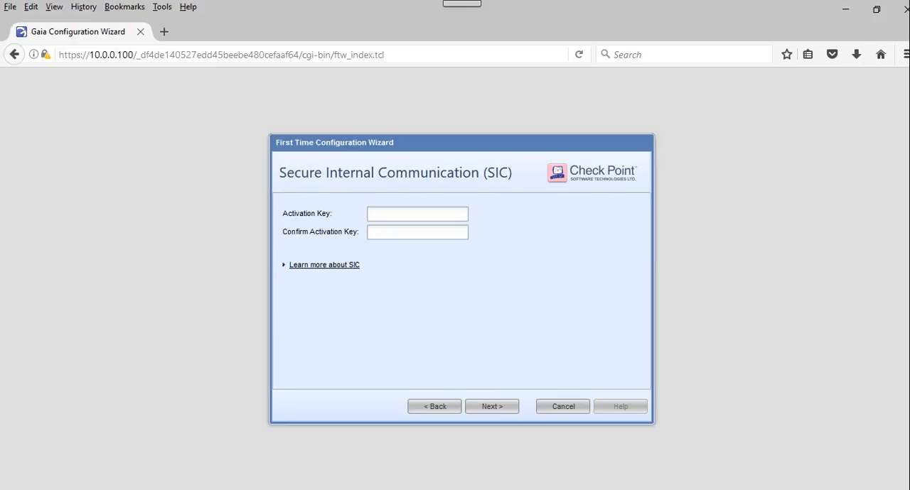
left_click(417, 214)
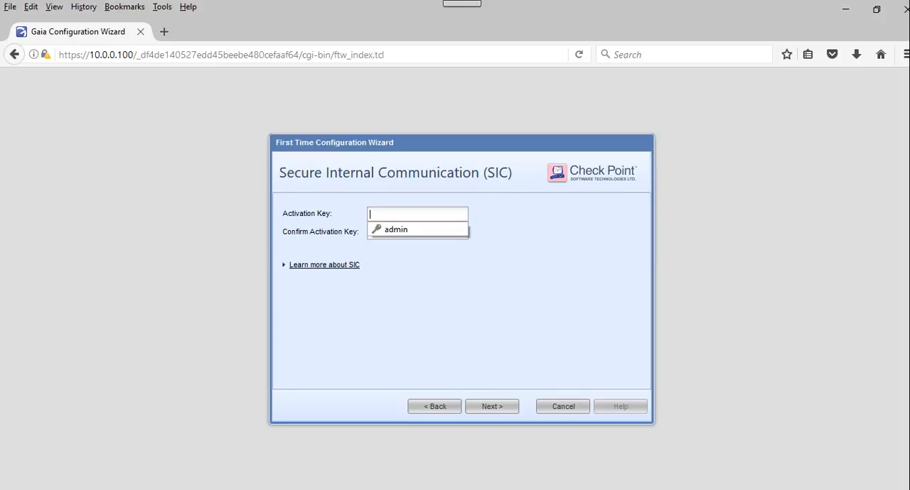
type("•••••")
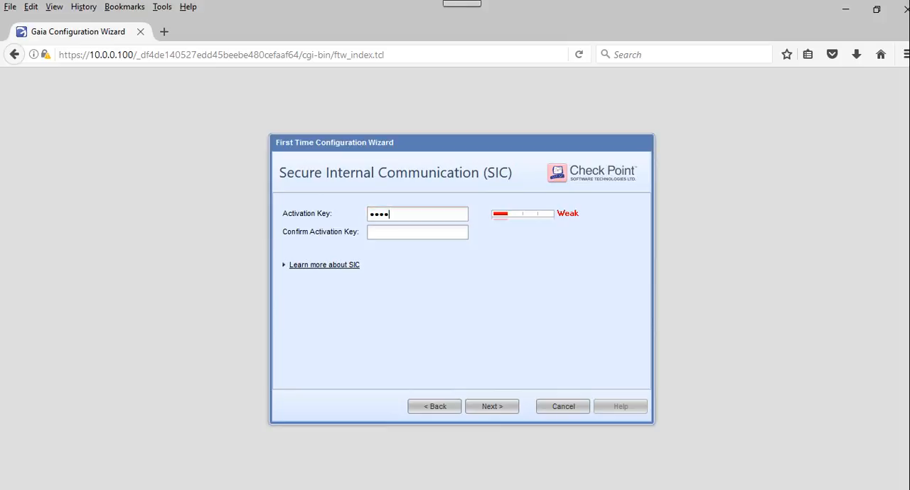
type("•")
key("Tab")
type("•••")
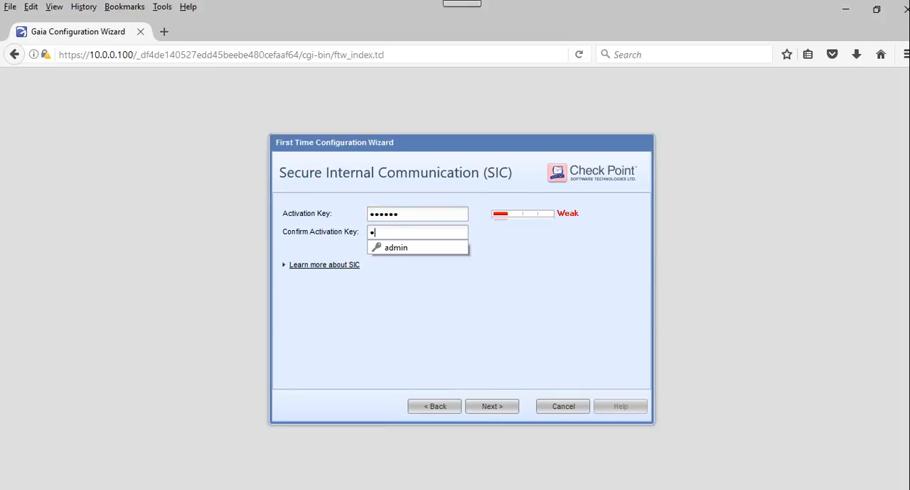
type("•••")
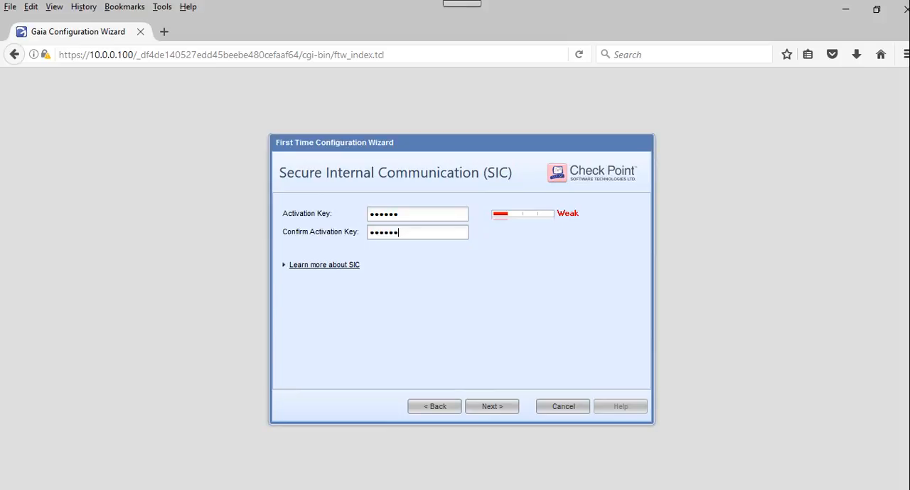
key("Return")
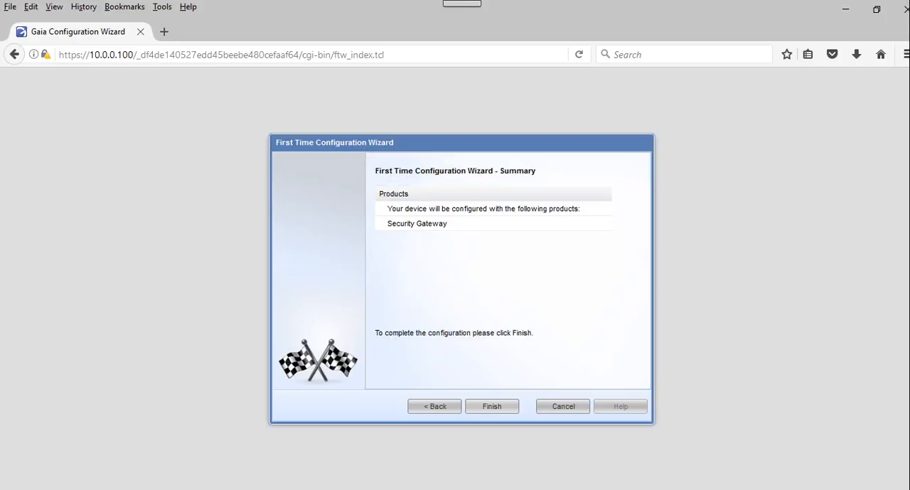
Step: Finish the First Time Configuration Wizard and agree to start the configuration process
key("Return")
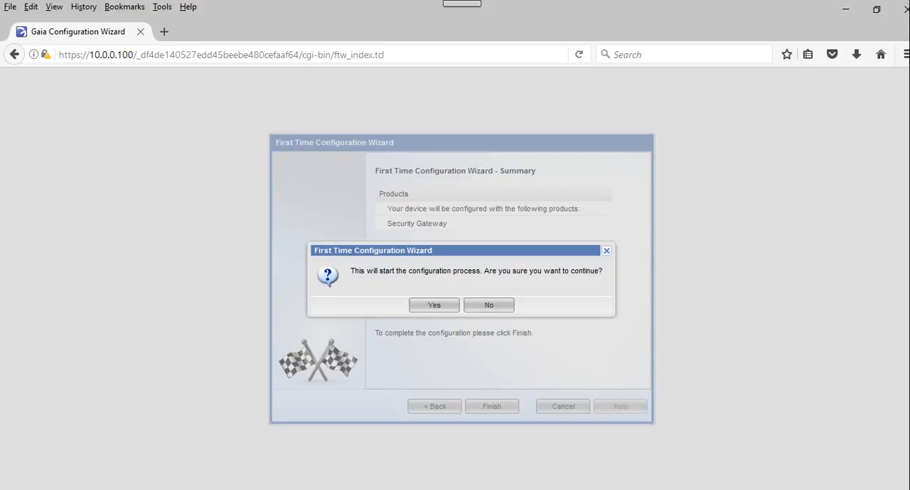
key("Return")
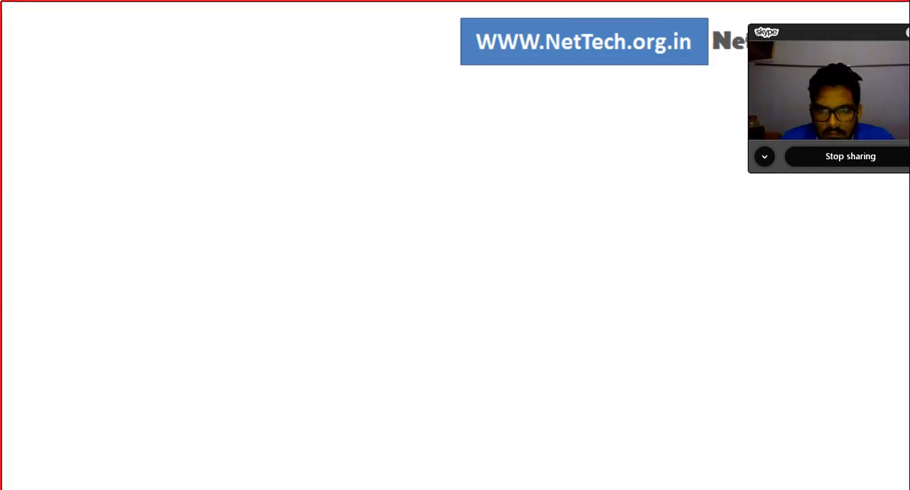
Step: Switch to the Paint network diagram, finish the open text box, and circle the eth1 label with a red brush
mouse_move(601, 489)
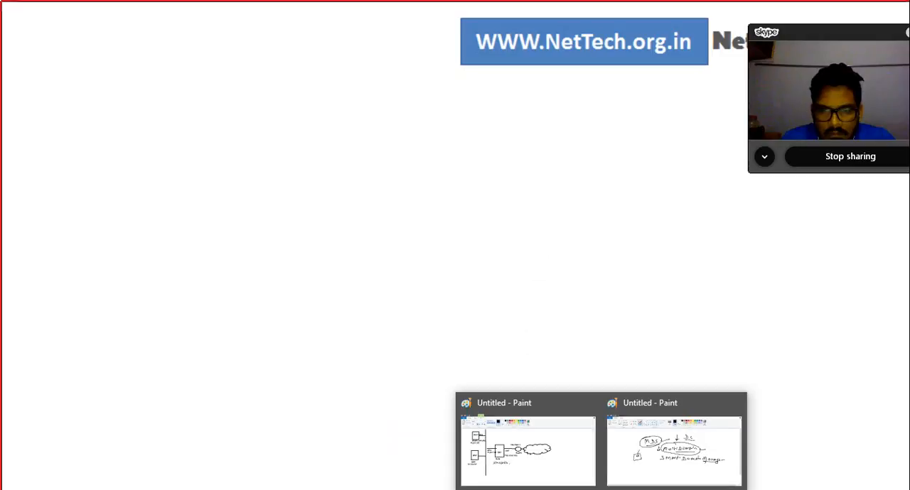
left_click(528, 448)
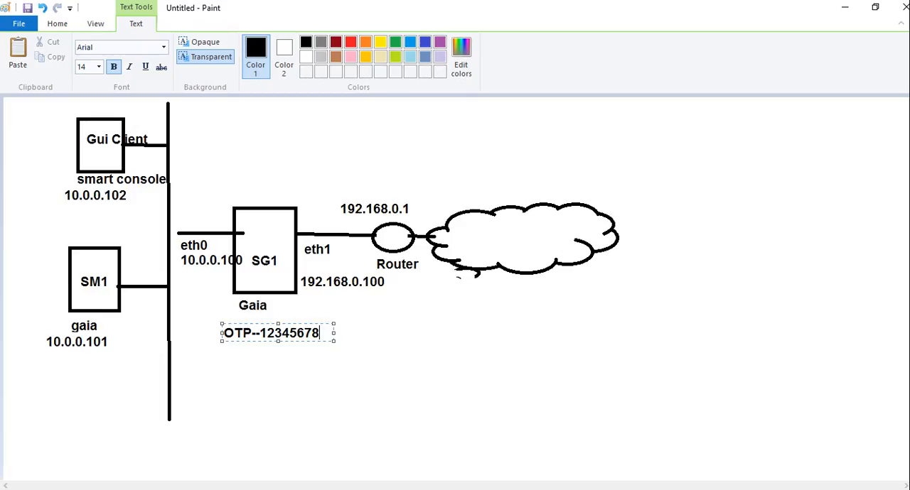
left_click(491, 387)
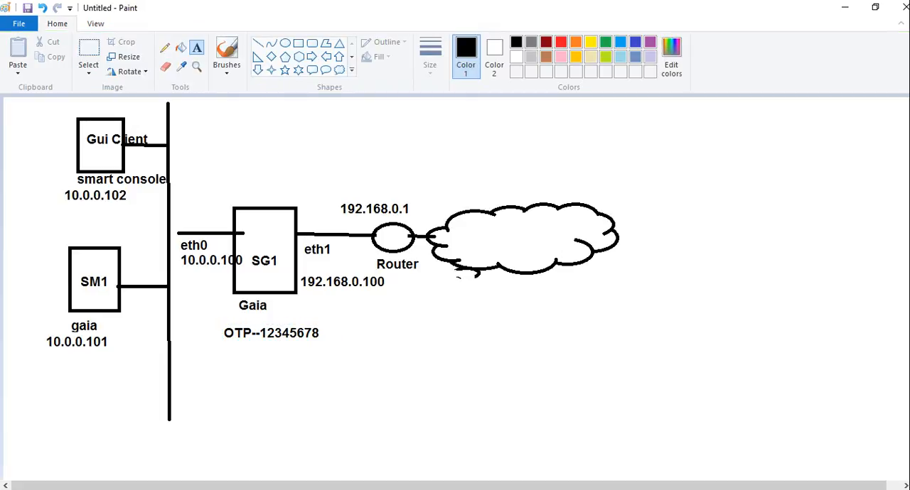
left_click(226, 68)
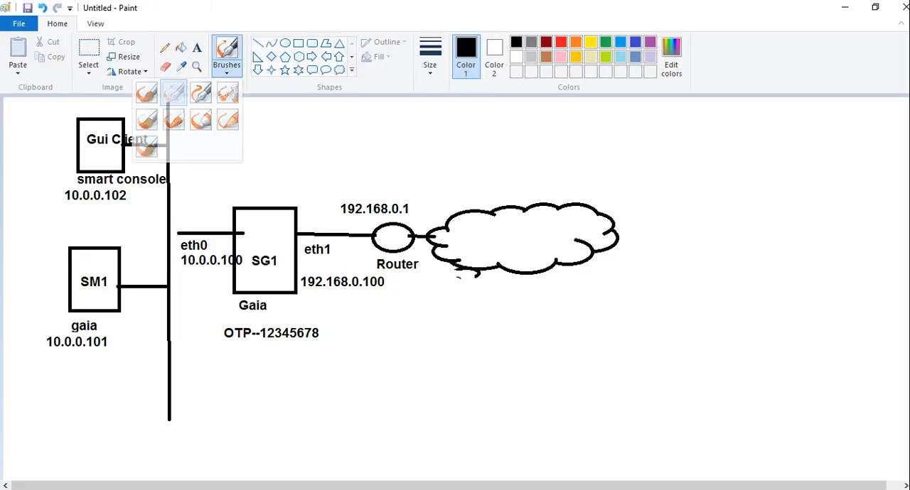
left_click(173, 92)
left_click(226, 71)
left_click(147, 92)
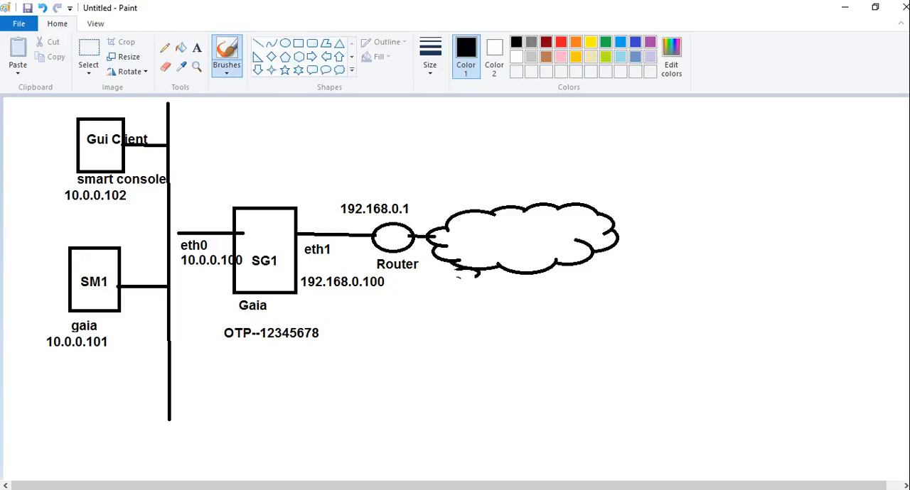
left_click(560, 42)
mouse_move(321, 235)
left_mouse_down()
mouse_move(305, 237)
mouse_move(319, 271)
mouse_move(319, 236)
left_mouse_up()
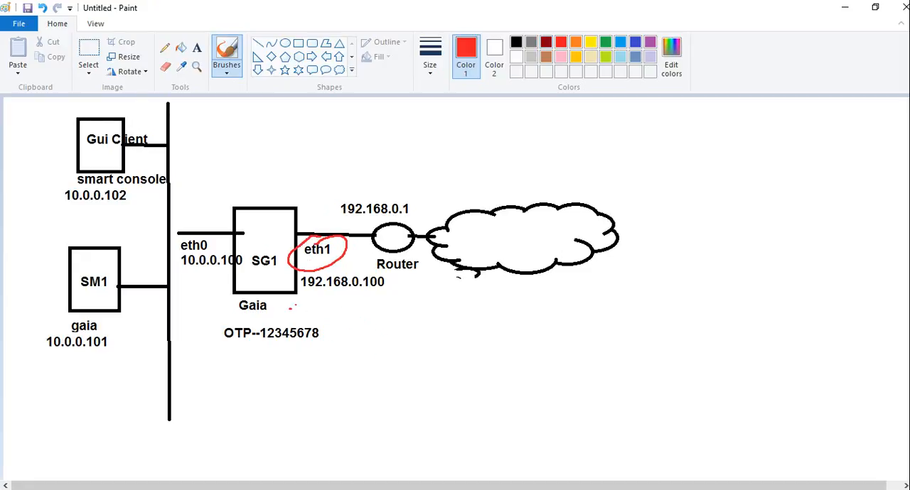
Step: Draw a red arrow from SG1 and handwrite "external" and "Default Route" beside it, underlining the second line
mouse_move(287, 287)
left_mouse_down()
mouse_move(333, 328)
mouse_move(416, 337)
left_mouse_up()
mouse_move(416, 319)
left_mouse_down()
mouse_move(403, 338)
mouse_move(428, 338)
left_mouse_up()
left_click_drag(426, 325, 452, 331)
mouse_move(459, 331)
left_mouse_down()
mouse_move(469, 320)
mouse_move(514, 327)
left_mouse_up()
left_click_drag(517, 307, 519, 324)
left_click_drag(400, 355, 391, 375)
mouse_move(427, 366)
left_mouse_down()
mouse_move(437, 351)
mouse_move(433, 388)
mouse_move(491, 338)
mouse_move(491, 358)
left_mouse_up()
left_click_drag(503, 344, 518, 346)
mouse_move(445, 376)
left_mouse_down()
mouse_move(516, 359)
mouse_move(550, 366)
mouse_move(570, 350)
left_mouse_up()
left_click_drag(558, 348, 595, 341)
left_click_drag(550, 368, 584, 361)
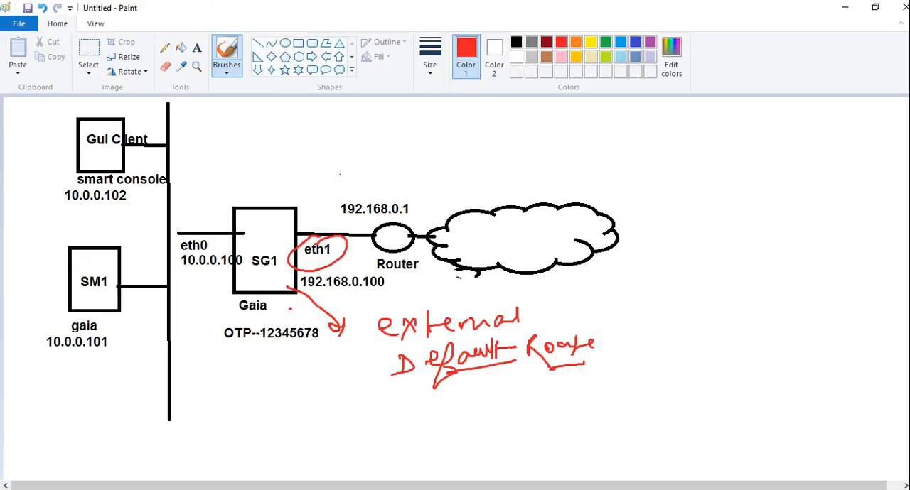
Step: Draw a red arrow to the router address 192.168.0.1 and enclose the "external Default Route" notes in square brackets
mouse_move(352, 178)
left_mouse_down()
mouse_move(368, 201)
mouse_move(372, 187)
left_mouse_up()
left_click_drag(385, 307, 419, 387)
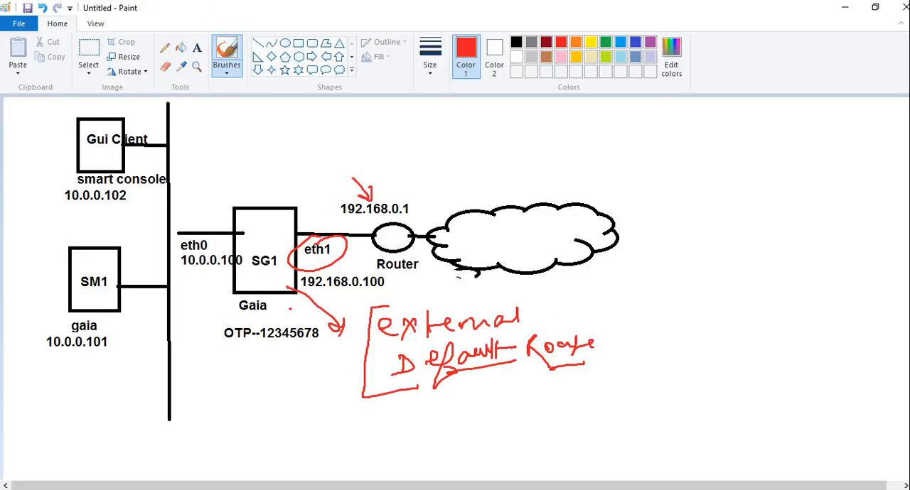
mouse_move(584, 297)
left_mouse_down()
mouse_move(614, 299)
mouse_move(586, 364)
left_mouse_up()
Step: Draw two branches from the closing bracket and handwrite "CLI" at the end of the upper one
mouse_move(615, 324)
left_mouse_down()
mouse_move(661, 295)
mouse_move(661, 354)
left_mouse_up()
mouse_move(691, 284)
left_mouse_down()
mouse_move(672, 293)
mouse_move(694, 302)
left_mouse_up()
left_click_drag(706, 285, 745, 306)
left_click(730, 300)
left_click_drag(730, 286, 767, 285)
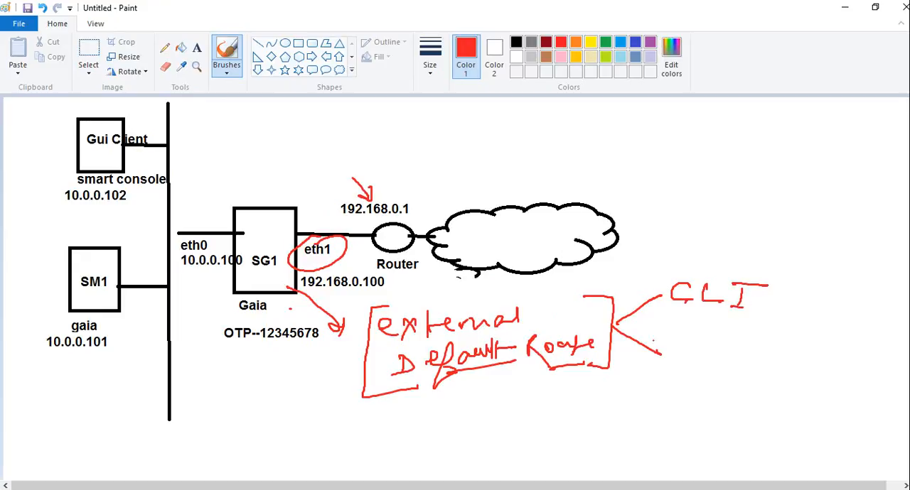
Step: Handwrite "Web UI" at the lower branch, underline it, and add ticks beside both "CLI" and "Web UI"
mouse_move(675, 345)
left_mouse_down()
mouse_move(728, 366)
mouse_move(716, 365)
left_mouse_up()
mouse_move(750, 353)
left_mouse_down()
mouse_move(756, 366)
mouse_move(764, 348)
left_mouse_up()
left_click_drag(781, 356, 787, 368)
left_click_drag(780, 351, 811, 349)
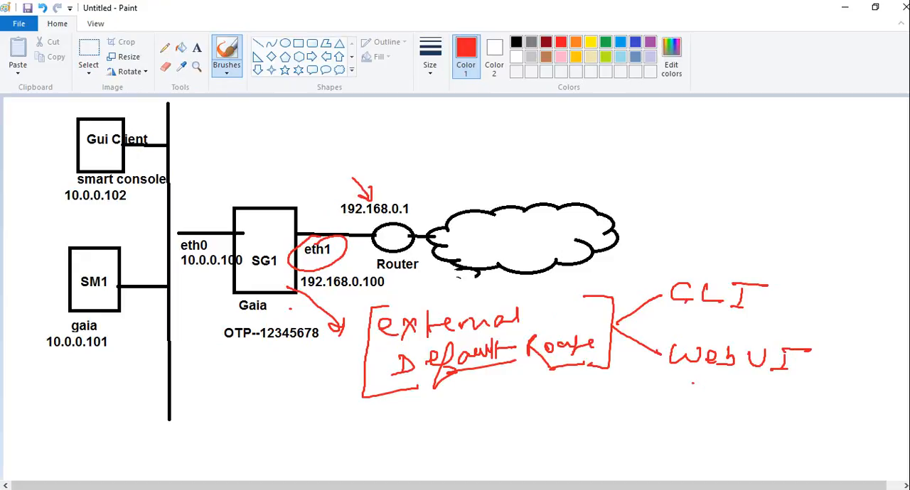
left_click_drag(690, 383, 786, 388)
left_click_drag(776, 288, 818, 282)
left_click_drag(800, 373, 843, 369)
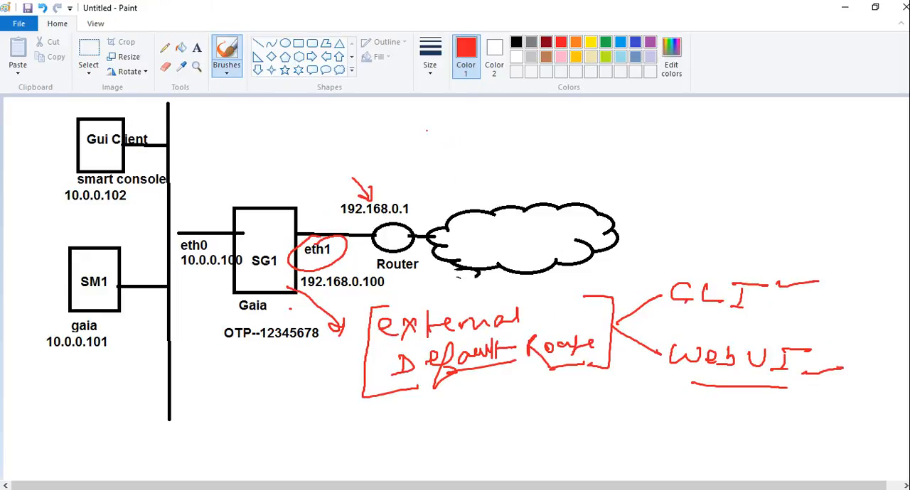
Step: Handwrite the prompt "SG1>" above the cloud and "CLISH" beside it with a thick underline
mouse_move(449, 121)
left_mouse_down()
mouse_move(440, 118)
mouse_move(433, 137)
mouse_move(470, 135)
mouse_move(494, 146)
mouse_move(482, 161)
left_mouse_up()
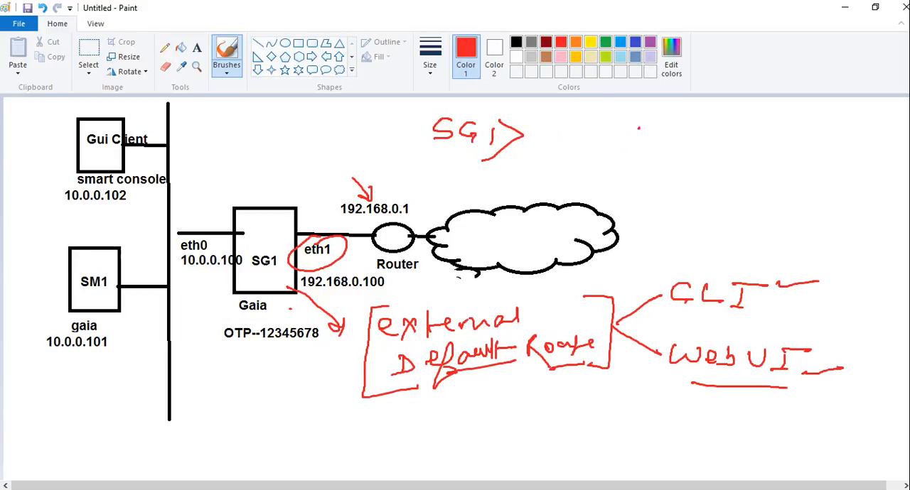
mouse_move(638, 128)
left_mouse_down()
mouse_move(644, 139)
mouse_move(692, 148)
mouse_move(729, 137)
mouse_move(711, 150)
mouse_move(736, 153)
left_mouse_up()
mouse_move(736, 145)
left_mouse_down()
mouse_move(759, 139)
mouse_move(755, 159)
left_mouse_up()
left_click_drag(622, 162, 765, 184)
mouse_move(640, 155)
left_mouse_down()
mouse_move(630, 156)
mouse_move(741, 183)
left_mouse_up()
left_click_drag(644, 164, 694, 174)
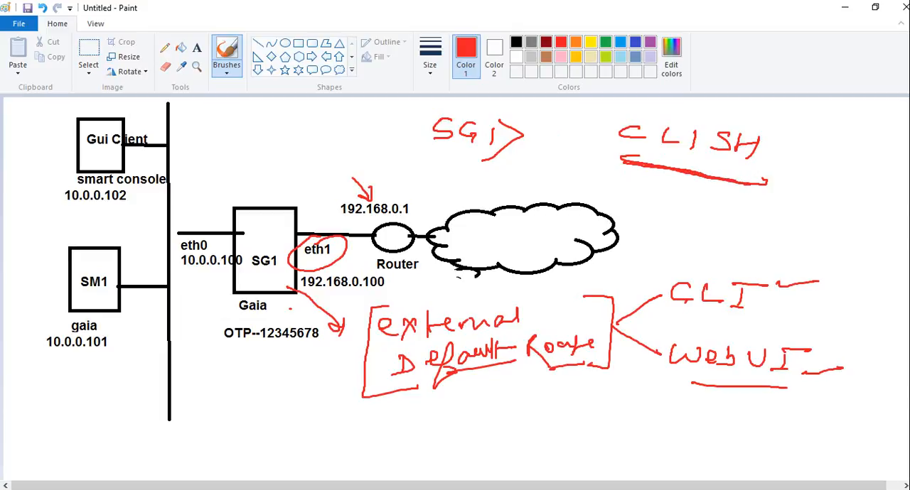
Step: Number "CLISH" as item 1 and handwrite "2- Expert" below it
mouse_move(583, 126)
left_mouse_down()
mouse_move(580, 145)
mouse_move(606, 137)
left_mouse_up()
left_click_drag(563, 174, 615, 197)
mouse_move(623, 189)
left_mouse_down()
mouse_move(632, 188)
mouse_move(624, 181)
left_mouse_up()
left_click_drag(638, 191, 645, 217)
mouse_move(656, 189)
left_mouse_down()
mouse_move(665, 198)
mouse_move(650, 198)
left_mouse_up()
left_click_drag(669, 197, 677, 203)
mouse_move(682, 194)
left_mouse_down()
mouse_move(697, 193)
mouse_move(697, 206)
left_mouse_up()
Step: Handwrite an underlined "BASH Shell" after "Expert" and draw an opening bracket in front of the two numbered items
mouse_move(694, 199)
left_mouse_down()
mouse_move(714, 196)
mouse_move(755, 220)
left_mouse_up()
left_click_drag(758, 199, 757, 222)
mouse_move(777, 211)
left_mouse_down()
mouse_move(786, 207)
mouse_move(773, 224)
left_mouse_up()
left_click_drag(783, 198, 792, 226)
mouse_move(812, 211)
left_mouse_down()
mouse_move(810, 226)
mouse_move(824, 216)
left_mouse_up()
mouse_move(826, 209)
left_mouse_down()
mouse_move(822, 235)
mouse_move(859, 229)
left_mouse_up()
left_click_drag(857, 221, 876, 228)
mouse_move(880, 211)
left_mouse_down()
mouse_move(877, 227)
mouse_move(886, 228)
left_mouse_up()
left_click_drag(760, 226, 863, 237)
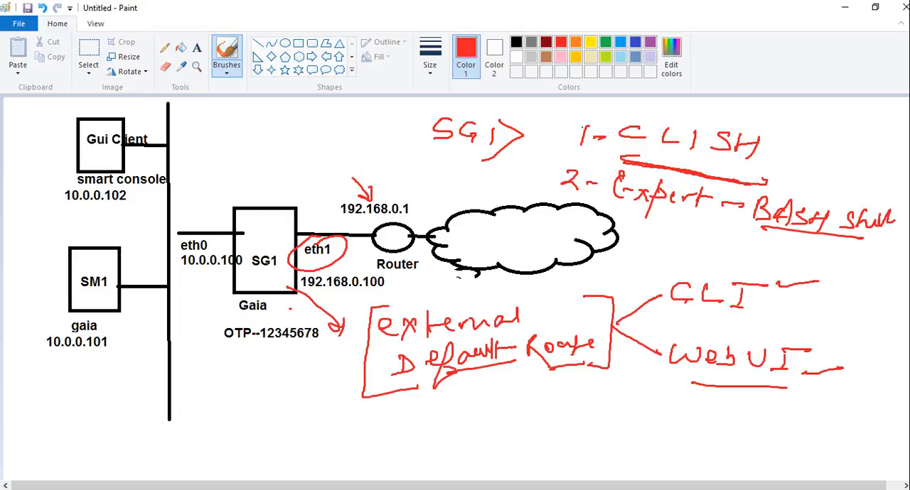
mouse_move(591, 113)
left_mouse_down()
mouse_move(552, 156)
mouse_move(563, 189)
left_mouse_up()
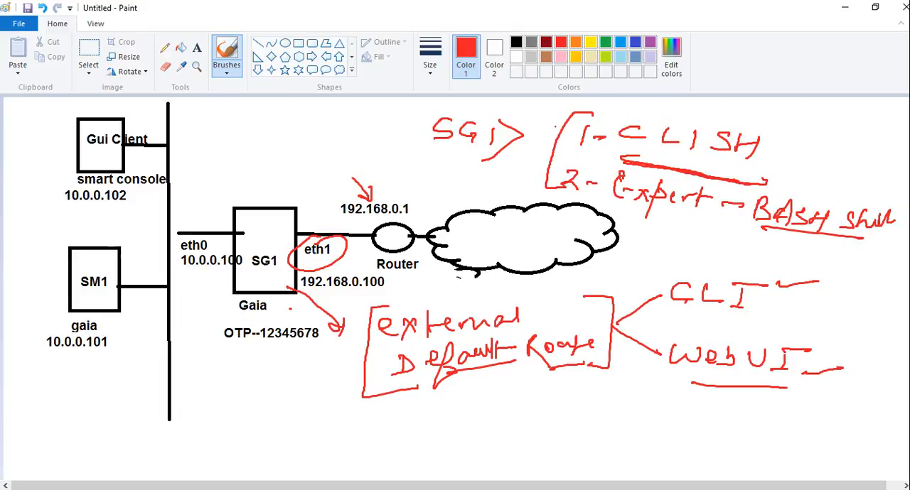
Step: Add red ticks in front of the two numbered CLI modes and circle both "Expert" and "CLISH"
left_click_drag(545, 121, 581, 115)
mouse_move(532, 167)
left_mouse_down()
mouse_move(549, 171)
mouse_move(580, 158)
left_mouse_up()
mouse_move(653, 168)
left_mouse_down()
mouse_move(608, 166)
mouse_move(607, 199)
mouse_move(653, 223)
mouse_move(726, 216)
mouse_move(707, 181)
mouse_move(631, 168)
left_mouse_up()
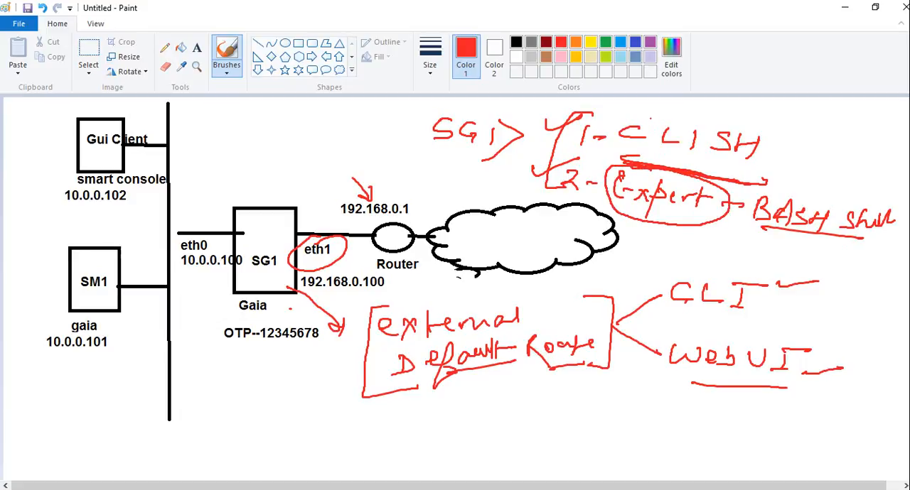
mouse_move(651, 112)
left_mouse_down()
mouse_move(611, 116)
mouse_move(634, 152)
mouse_move(697, 166)
mouse_move(780, 153)
mouse_move(704, 112)
mouse_move(642, 111)
left_mouse_up()
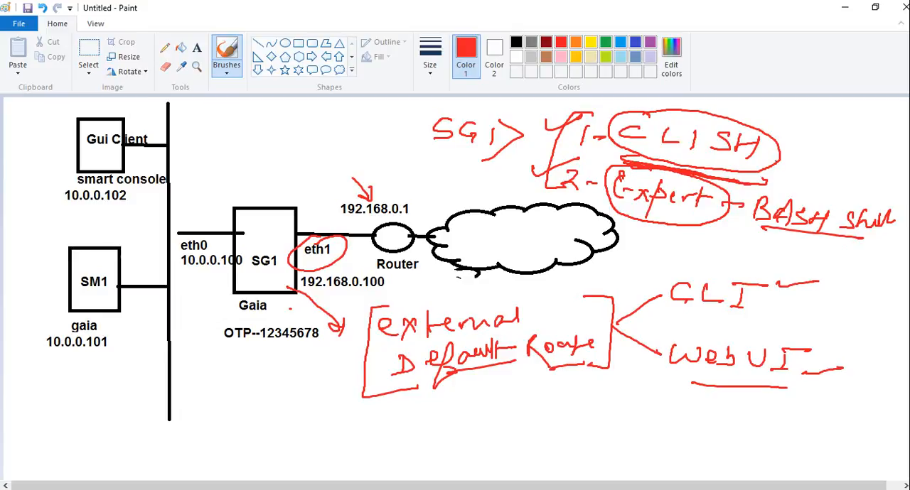
Step: Mark "CLISH" with a dash and a cross, underline "Expert", and handwrite an underlined, ticked "TCPDUMP" below "BASH Shell"
left_click_drag(766, 159, 816, 154)
mouse_move(704, 212)
left_mouse_down()
mouse_move(707, 221)
mouse_move(742, 220)
left_mouse_up()
mouse_move(671, 236)
left_mouse_down()
mouse_move(665, 253)
mouse_move(686, 234)
mouse_move(704, 251)
mouse_move(727, 240)
mouse_move(729, 249)
left_mouse_up()
mouse_move(739, 245)
left_mouse_down()
mouse_move(740, 260)
mouse_move(786, 249)
mouse_move(793, 262)
mouse_move(817, 267)
mouse_move(839, 250)
mouse_move(827, 260)
left_mouse_up()
left_click_drag(651, 268, 834, 283)
mouse_move(762, 136)
left_mouse_down()
mouse_move(780, 152)
mouse_move(767, 156)
left_mouse_up()
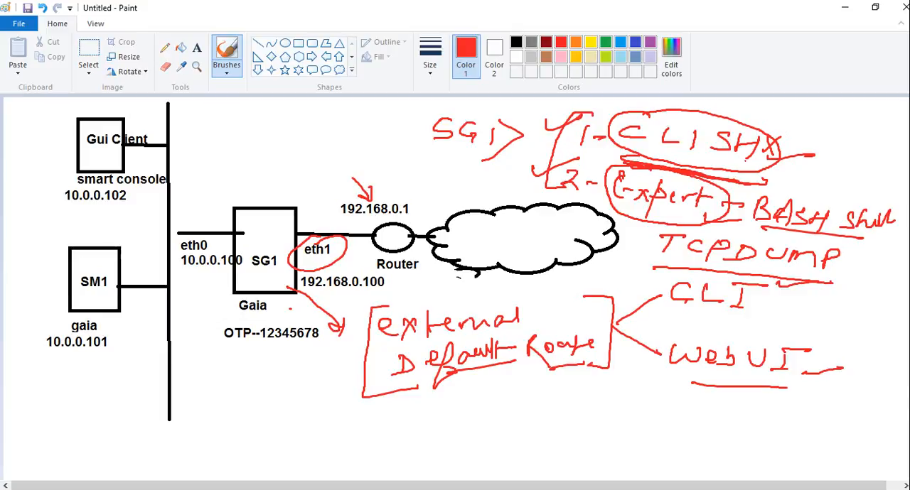
left_click_drag(615, 212, 690, 216)
left_click_drag(843, 265, 879, 258)
Step: Circle the "SG1>" prompt, retrace its angle bracket, and handwrite "R1> enable" above the gateway
mouse_move(472, 111)
left_mouse_down()
mouse_move(429, 109)
mouse_move(442, 155)
mouse_move(530, 135)
left_mouse_up()
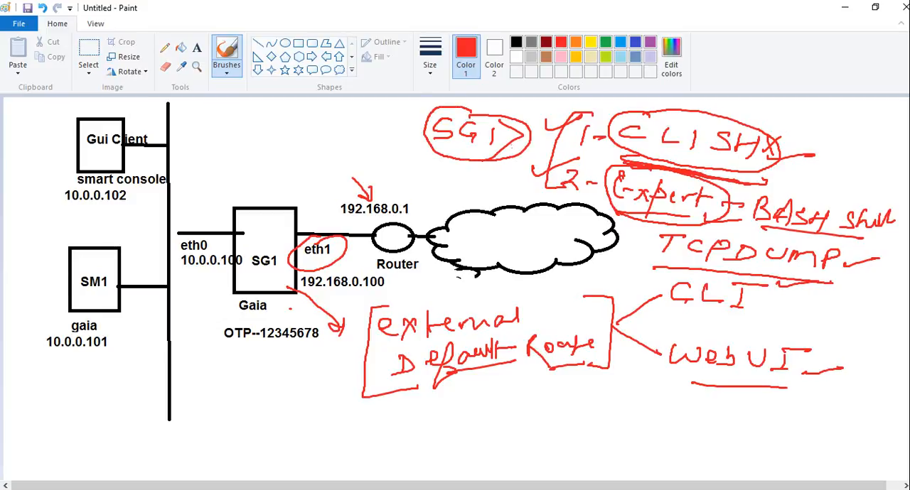
mouse_move(500, 121)
left_mouse_down()
mouse_move(525, 135)
mouse_move(484, 152)
left_mouse_up()
mouse_move(239, 112)
left_mouse_down()
mouse_move(237, 126)
mouse_move(267, 120)
mouse_move(270, 134)
mouse_move(306, 116)
mouse_move(375, 127)
left_mouse_up()
mouse_move(376, 106)
left_mouse_down()
mouse_move(386, 128)
mouse_move(395, 126)
left_mouse_up()
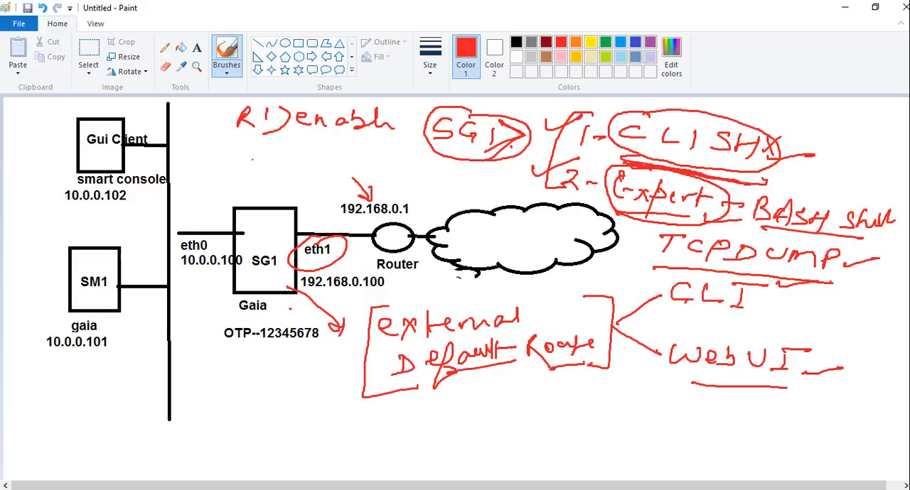
Step: Handwrite "pass" with a dash under the "R1> enable" line and an underlined "#" prompt below it
left_click_drag(241, 166, 246, 142)
mouse_move(250, 158)
left_mouse_down()
mouse_move(260, 151)
mouse_move(256, 160)
left_mouse_up()
mouse_move(265, 159)
left_mouse_down()
mouse_move(274, 148)
mouse_move(274, 157)
mouse_move(328, 151)
left_mouse_up()
left_click_drag(260, 172, 253, 187)
mouse_move(265, 169)
left_mouse_down()
mouse_move(258, 185)
mouse_move(277, 177)
mouse_move(286, 186)
left_mouse_up()
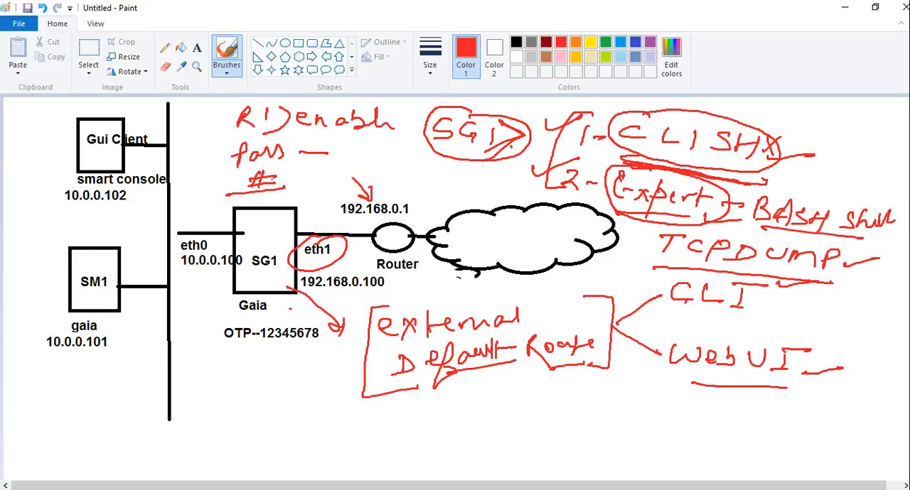
Step: Undo the "R1> enable" example, the circle around "SG1>" and the "TCPDUMP" note with its related marks
key("ctrl+z")
key("ctrl+z")
key("ctrl+z")
key("ctrl+z")
key("ctrl+z")
key("ctrl+z")
key("ctrl+z")
key("ctrl+z")
key("ctrl+z")
key("ctrl+z")
key("ctrl+z")
key("ctrl+z")
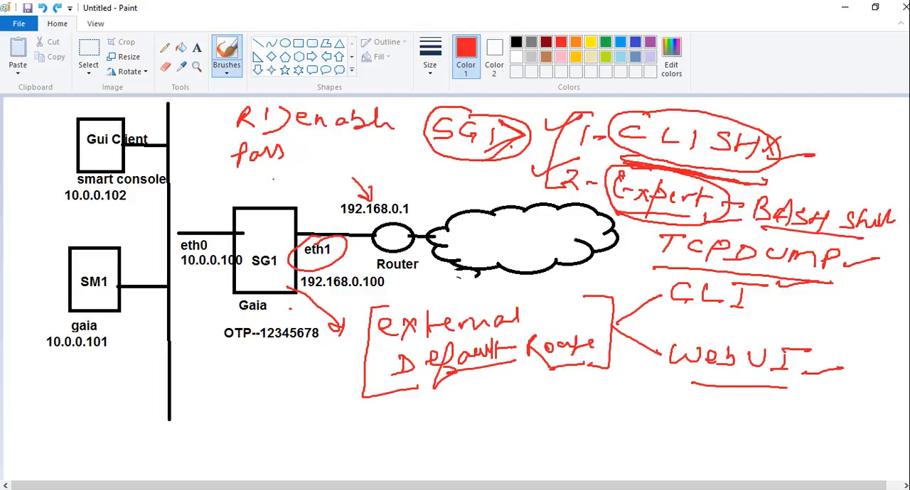
key("ctrl+z")
key("ctrl+z")
key("ctrl+z")
key("ctrl+z")
key("ctrl+z")
key("ctrl+z")
key("ctrl+z")
key("ctrl+z")
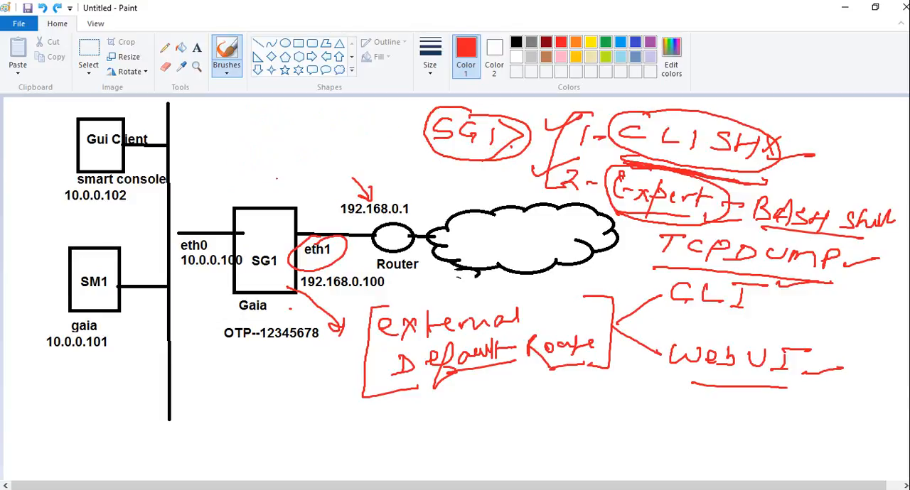
key("ctrl+z")
key("ctrl+z")
key("ctrl+z")
key("ctrl+z")
key("ctrl+z")
key("ctrl+z")
key("ctrl+z")
key("ctrl+z")
key("ctrl+z")
key("ctrl+z")
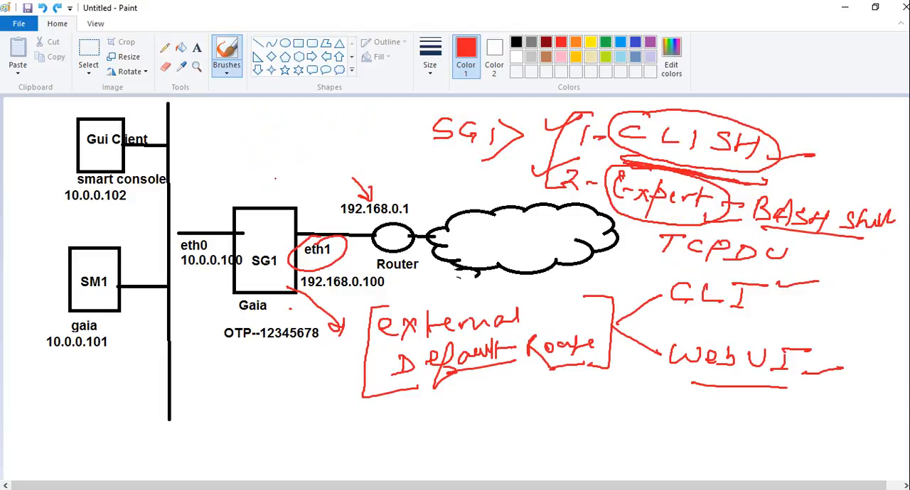
key("ctrl+z")
key("ctrl+z")
key("ctrl+z")
key("ctrl+z")
key("ctrl+z")
key("ctrl+z")
key("ctrl+z")
key("ctrl+z")
key("ctrl+z")
key("ctrl+z")
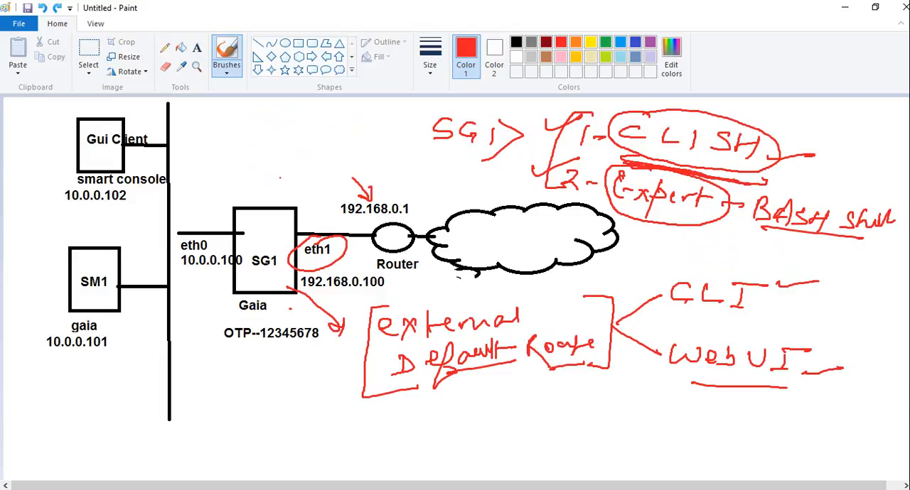
Step: Undo the circles, ticks and bracket around the two CLI modes and the "BASH Shell" note after "Expert"
key("ctrl+z")
key("ctrl+z")
key("ctrl+z")
key("ctrl+z")
key("ctrl+z")
key("ctrl+z")
key("ctrl+z")
key("ctrl+z")
key("ctrl+z")
key("ctrl+z")
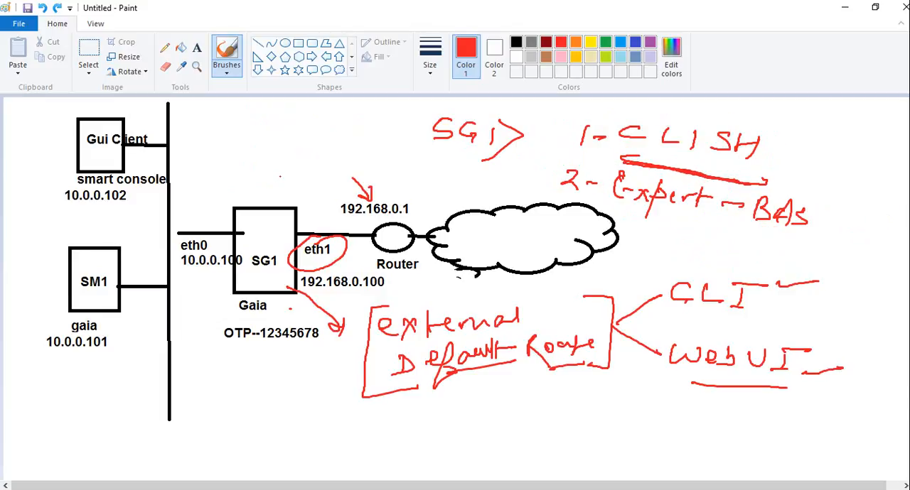
key("ctrl+z")
key("ctrl+z")
key("ctrl+z")
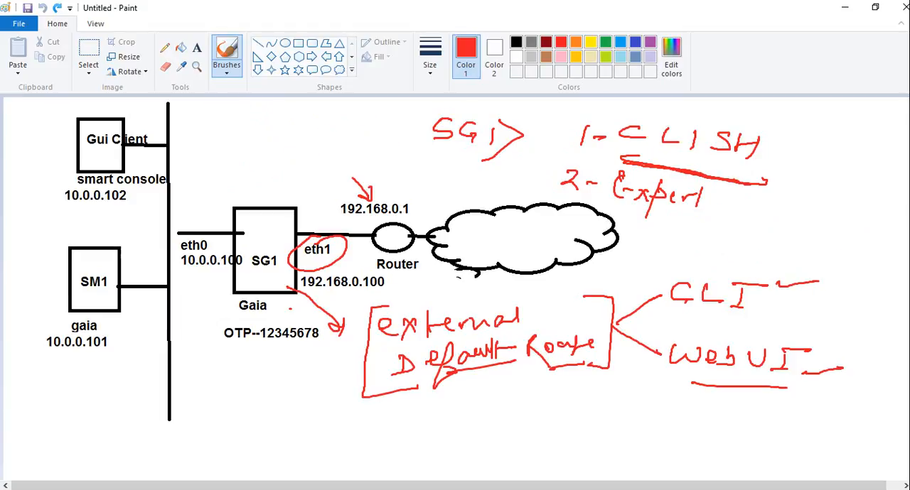
Step: With the brush in black, draw dashes after "CLISH" and "Expert" and join them with a connecting line
left_click(516, 42)
left_click_drag(765, 145, 796, 154)
left_click_drag(709, 189, 756, 192)
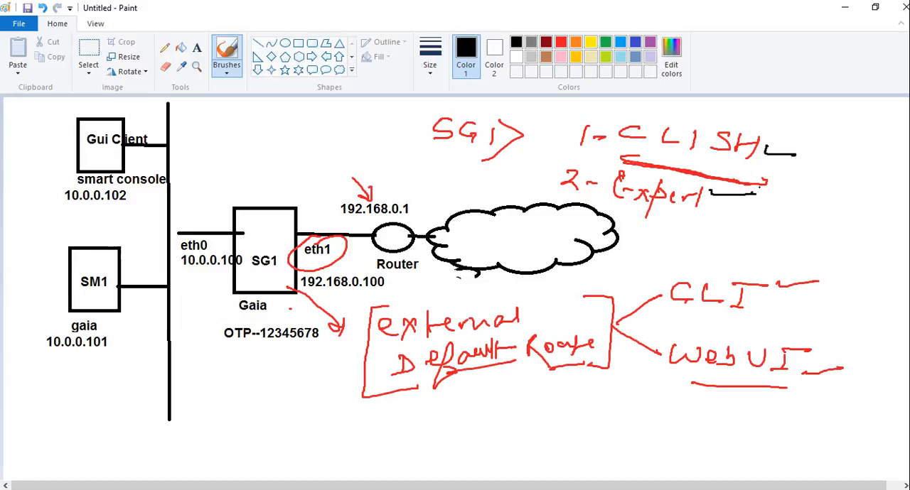
mouse_move(772, 158)
left_mouse_down()
mouse_move(794, 158)
mouse_move(731, 198)
left_mouse_up()
Step: Add black ticks beside "external" and "Default Route", circle "CLI", and retrace the connector between "CLISH" and "Expert"
left_click_drag(547, 307, 582, 299)
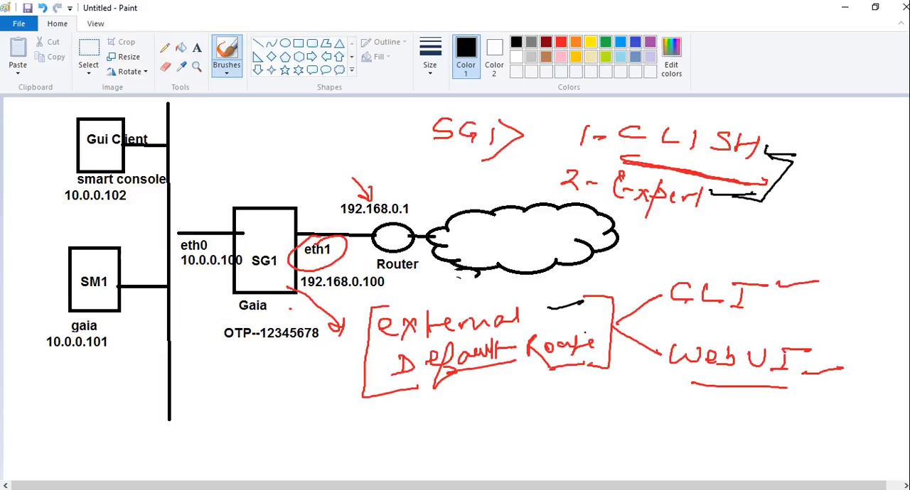
left_click_drag(587, 334, 619, 325)
left_click_drag(550, 307, 584, 303)
mouse_move(726, 277)
left_mouse_down()
mouse_move(649, 279)
mouse_move(716, 320)
mouse_move(767, 283)
mouse_move(725, 273)
left_mouse_up()
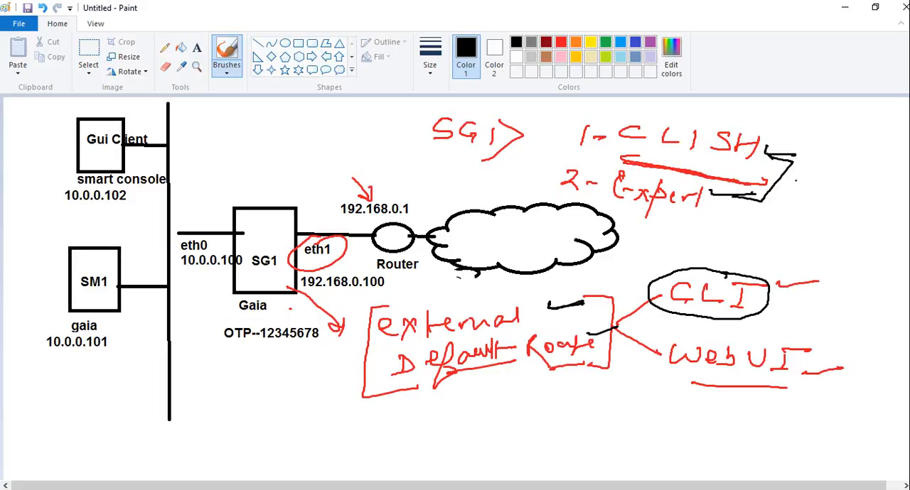
mouse_move(788, 147)
left_mouse_down()
mouse_move(777, 142)
mouse_move(796, 159)
mouse_move(735, 199)
left_mouse_up()
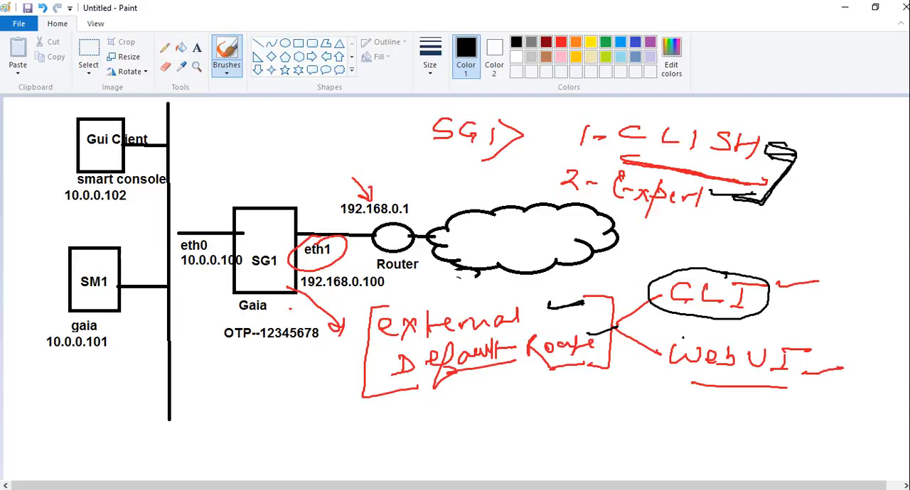
Step: Draw a black bracket in front of "Web UI", retrace it, and undo the last three strokes
mouse_move(684, 331)
left_mouse_down()
mouse_move(668, 330)
mouse_move(682, 378)
left_mouse_up()
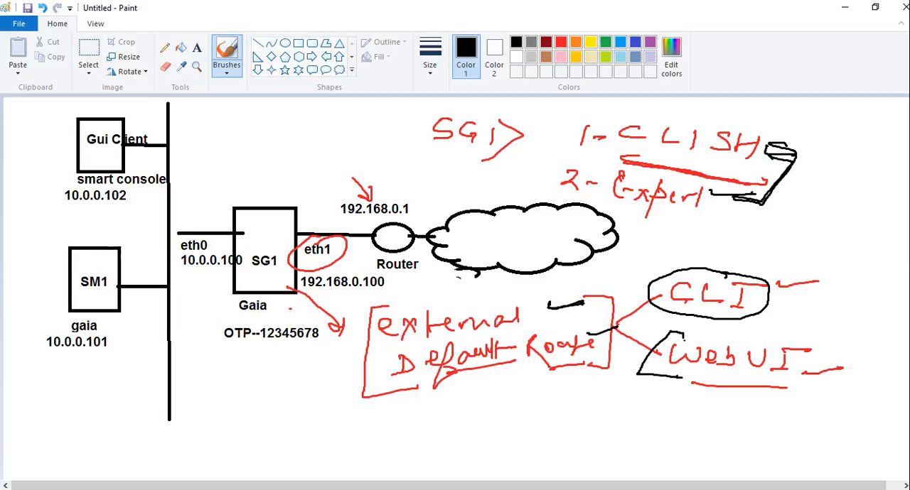
mouse_move(672, 328)
left_mouse_down()
mouse_move(657, 328)
mouse_move(656, 370)
left_mouse_up()
key("ctrl+z")
key("ctrl+z")
key("ctrl+z")
key("ctrl+z")
key("ctrl+z")
key("ctrl+z")
key("ctrl+z")
Step: Minimize the annotated diagram and the configuration wizard's browser, and open a new blank Paint drawing
left_click(844, 7)
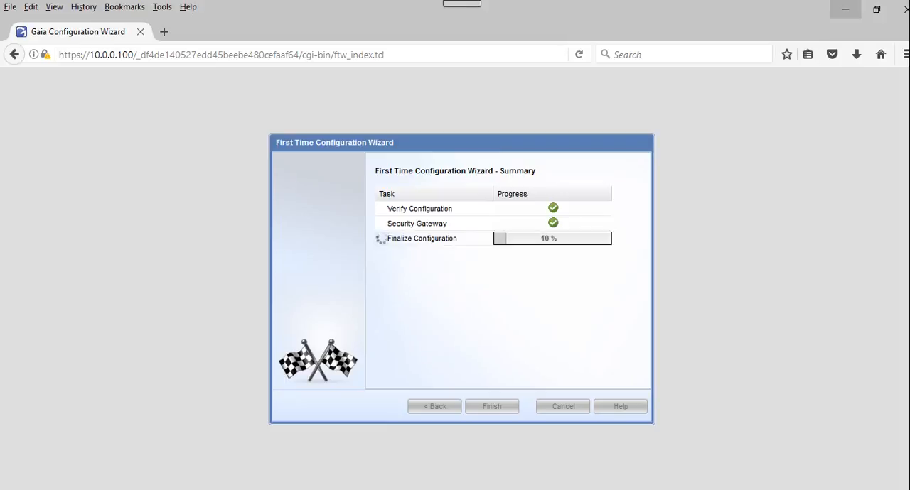
left_click(845, 9)
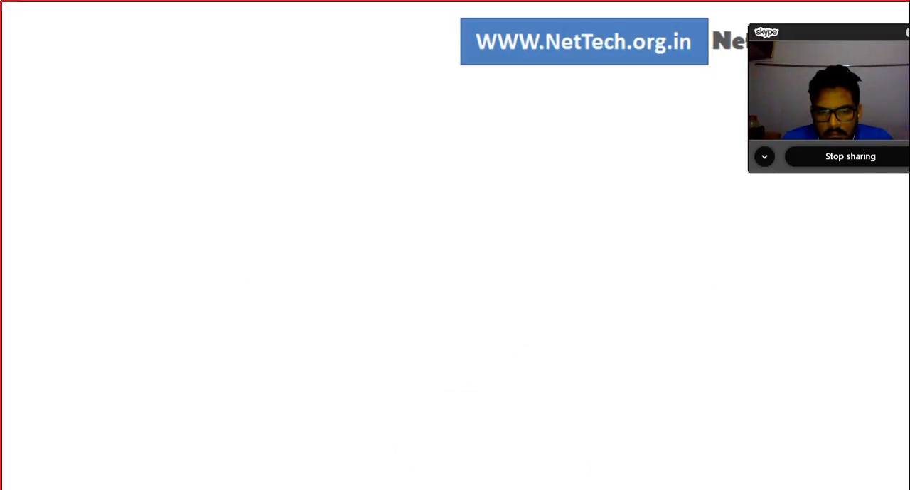
key("super+s")
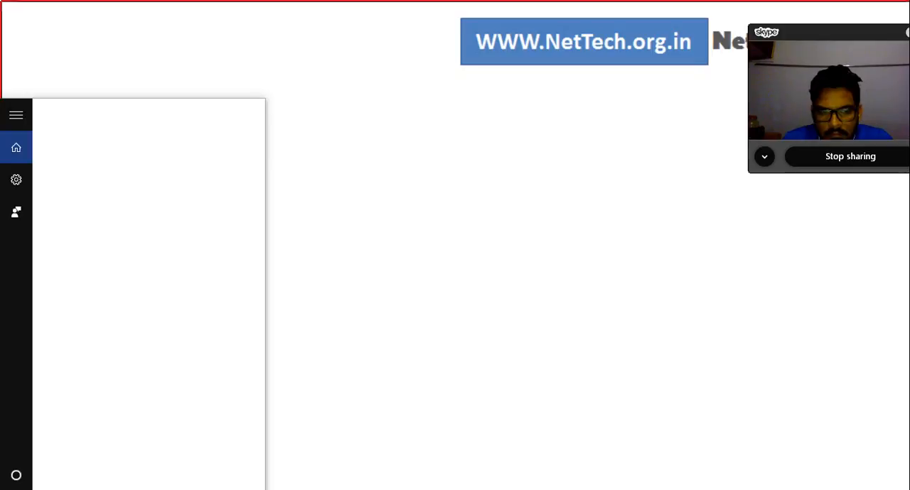
type("paint")
key("Return")
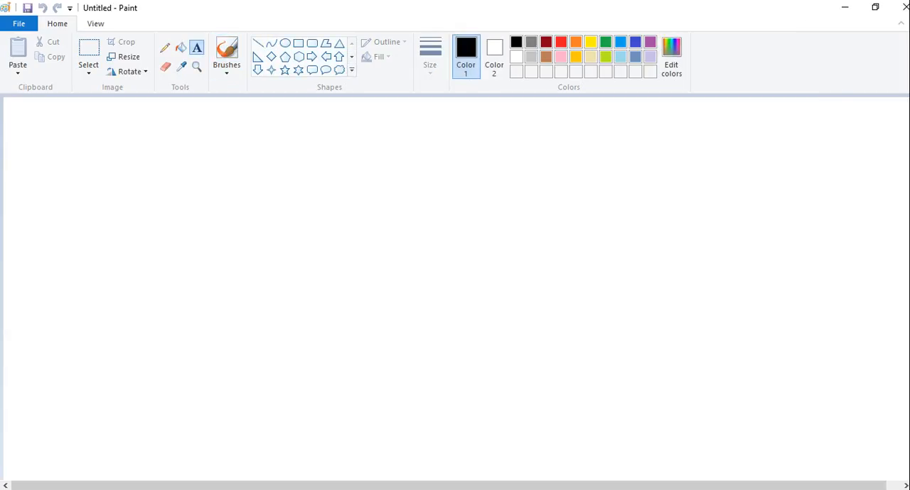
Step: Create a large text box across the canvas and enter "SG1>set expert-password" as its first line
left_click_drag(849, 470, 851, 471)
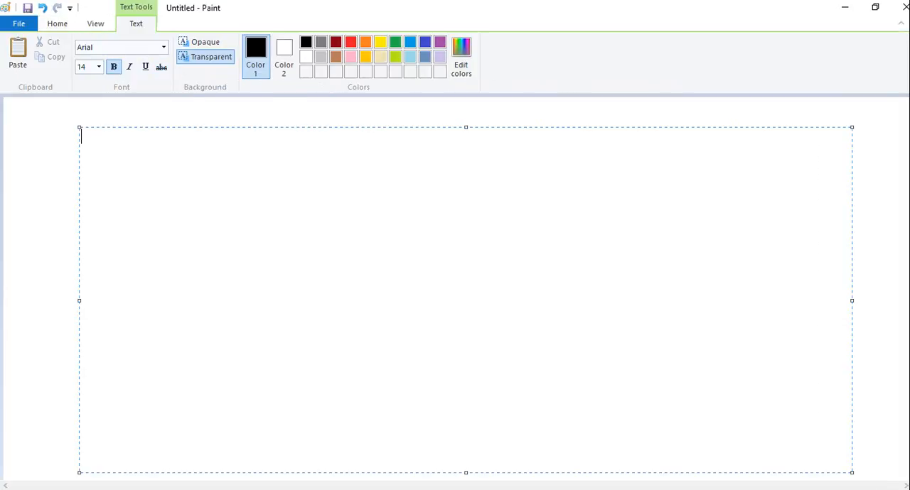
type("SG1>set expe")
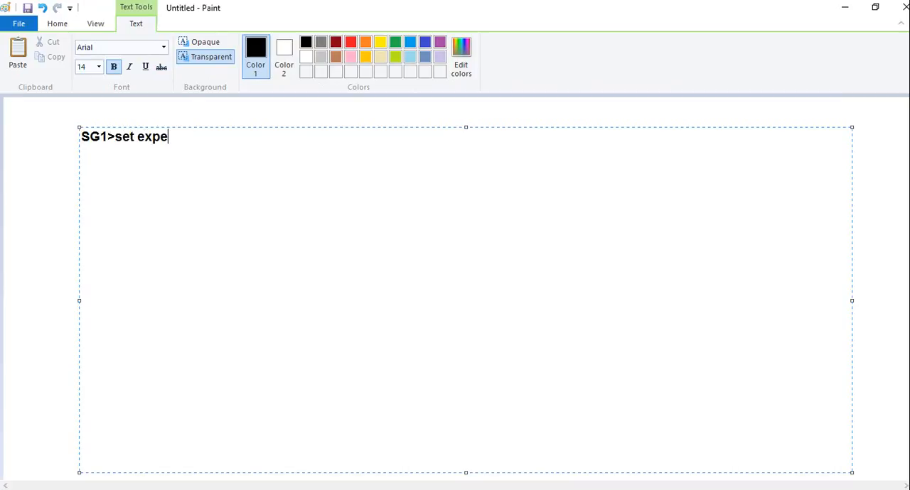
type("rt-password")
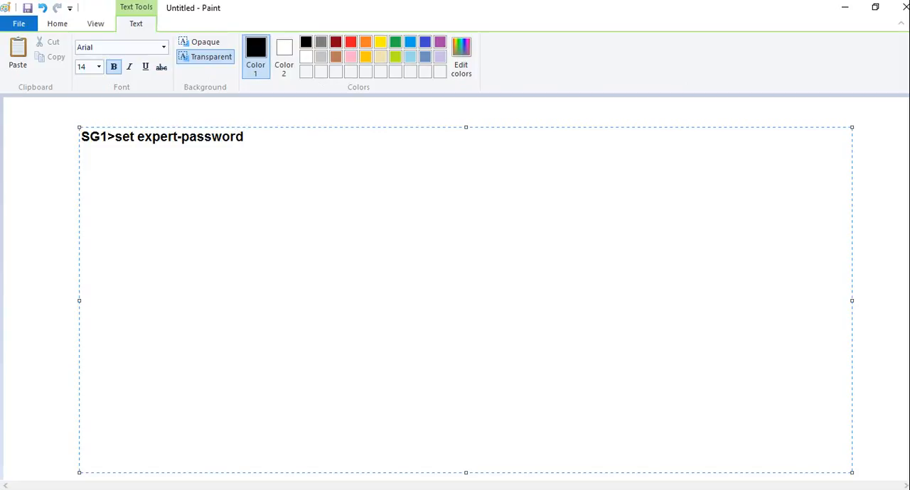
Step: Add a "Password:" line containing the sample expert password below the command
key("Return")
type("Password: ")
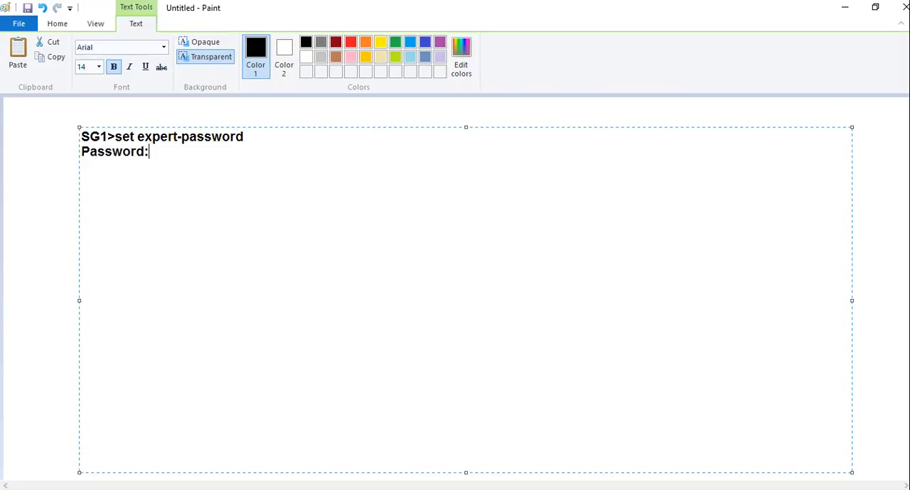
type("123456")
key("Return")
Step: Add the command line "SG1>expert" followed by a "Password:" line with masked placeholder characters
type("SG")
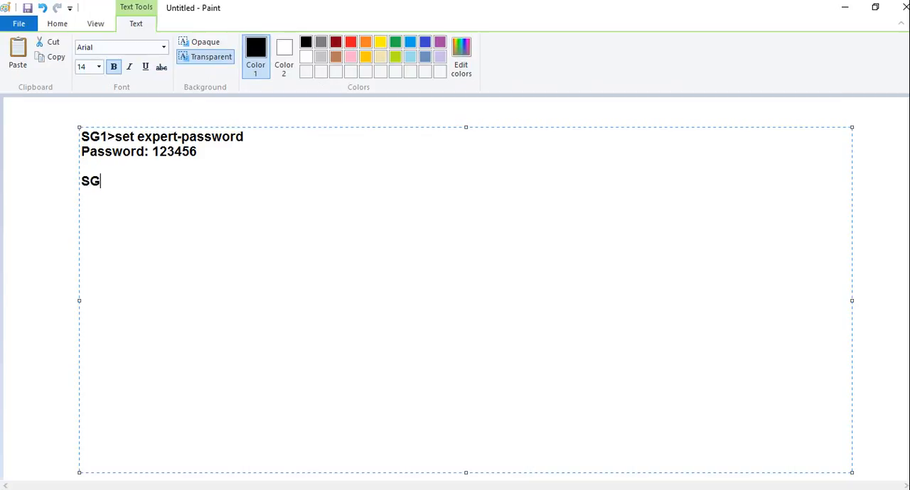
type("1>expert Passwo")
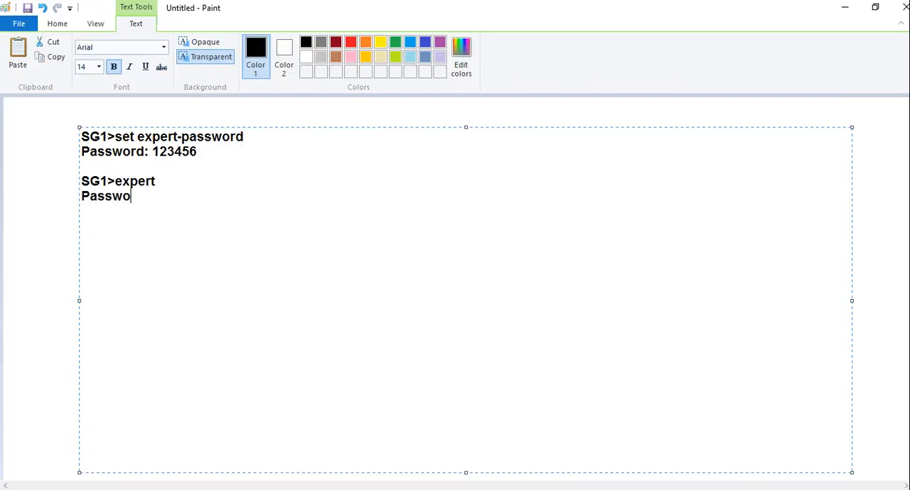
type("rd:xxxxxx")
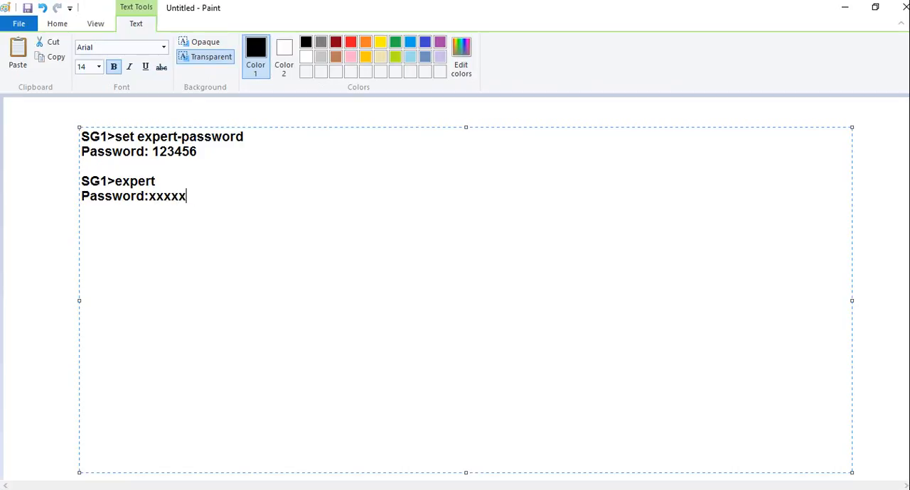
Step: Add the expert mode prompt "SG1@Expert#" below a blank line and finish the text box
key("Return")
key("Return")
type("SG")
type("@#")
key("BackSpace")
key("BackSpace")
type("1@Exp")
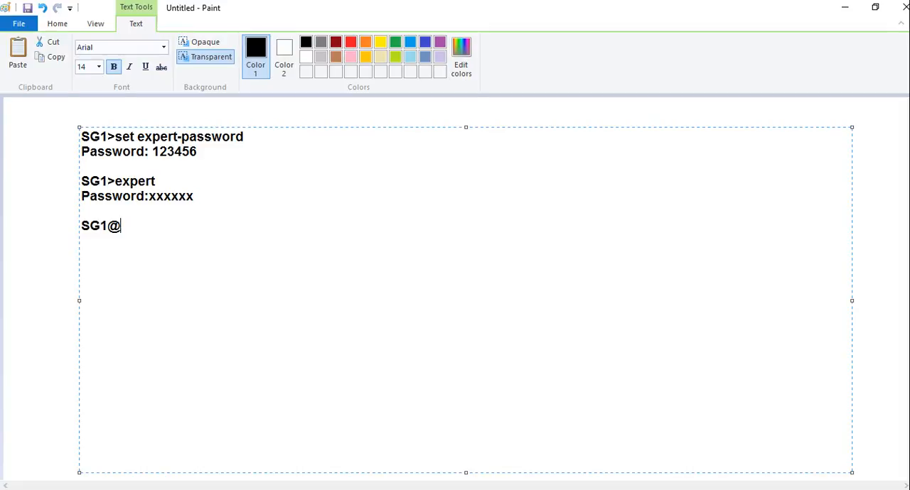
type("ert#")
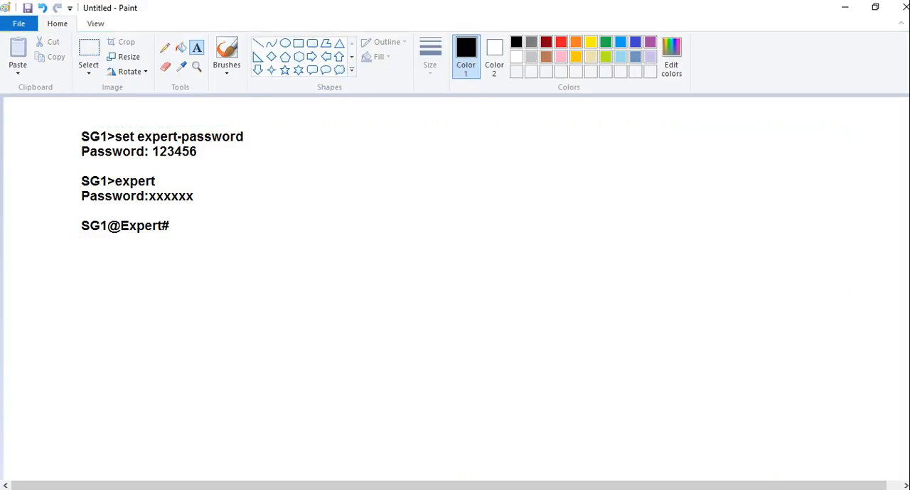
Step: With a red brush, circle the first "SG1>" prompt and underline "SG1@Expert#" with thick strokes
left_click(226, 68)
left_click(146, 93)
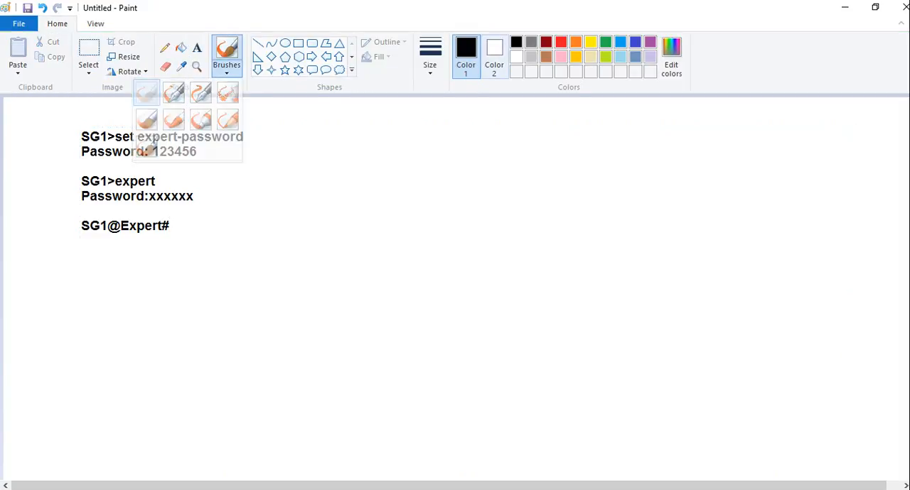
left_click(560, 42)
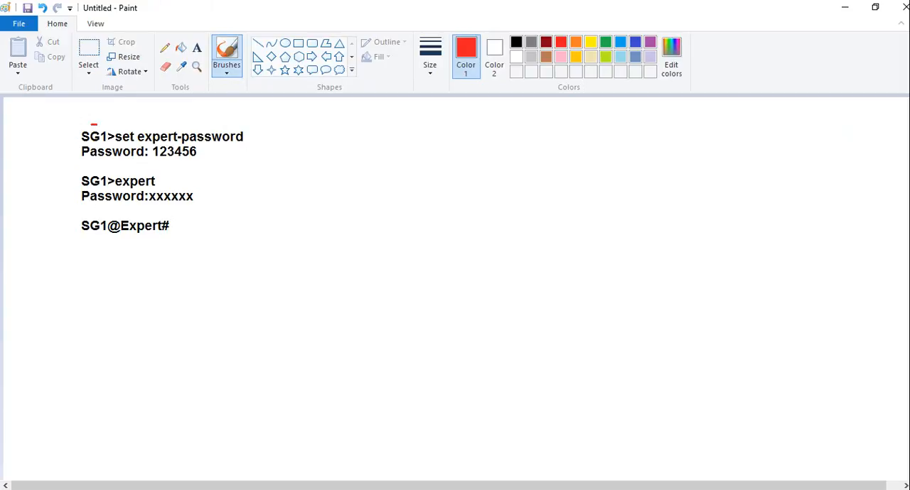
mouse_move(94, 124)
left_mouse_down()
mouse_move(77, 147)
mouse_move(110, 148)
mouse_move(115, 129)
left_mouse_up()
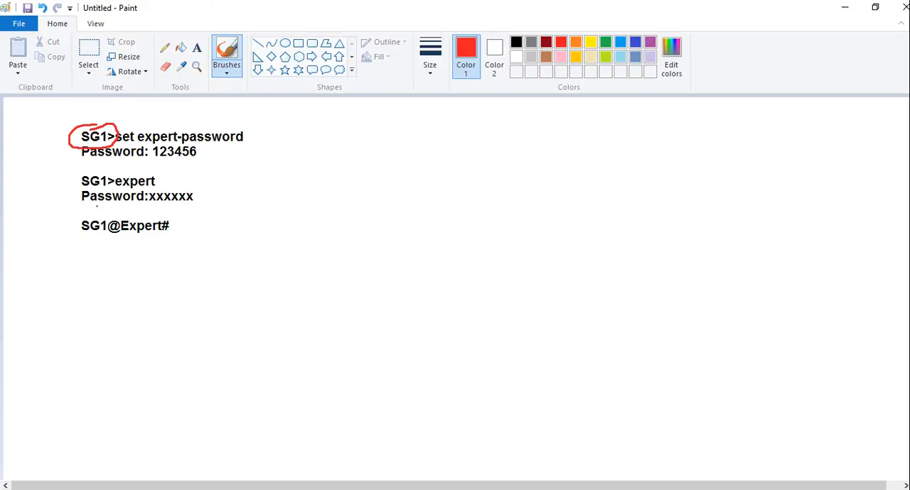
mouse_move(79, 238)
left_mouse_down()
mouse_move(172, 236)
mouse_move(88, 237)
left_mouse_up()
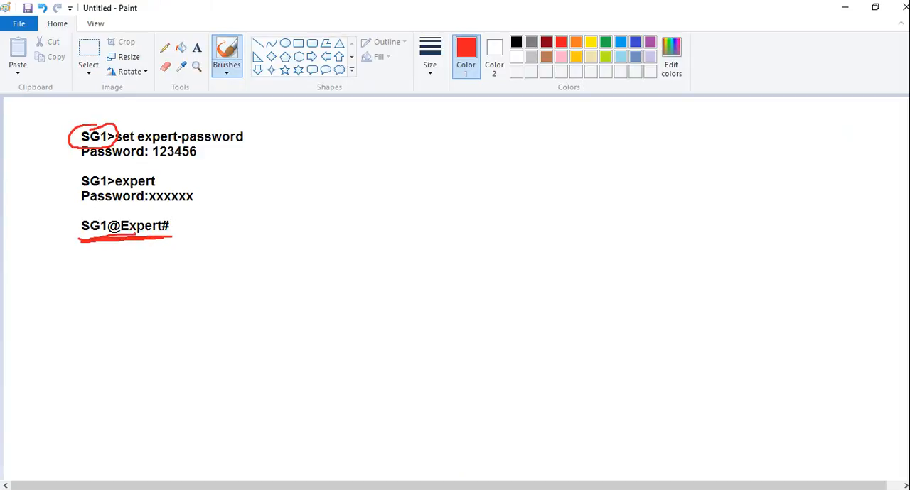
Step: Handwrite an underlined "CLISH" in the blank area beside the commands and draw an arrow below it
mouse_move(576, 138)
left_mouse_down()
mouse_move(583, 157)
mouse_move(649, 167)
mouse_move(693, 159)
mouse_move(685, 187)
left_mouse_up()
left_click_drag(582, 172, 684, 192)
mouse_move(524, 201)
left_mouse_down()
mouse_move(510, 227)
mouse_move(478, 240)
left_mouse_up()
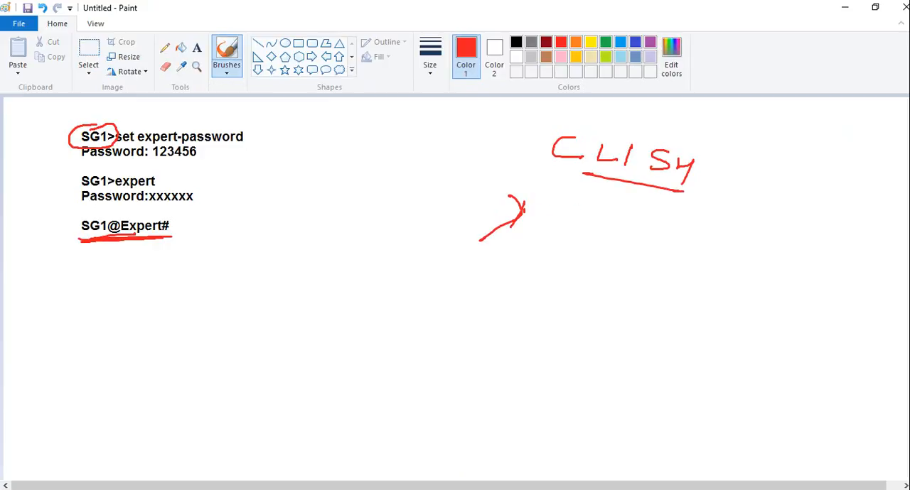
Step: Handwrite "Show" beside the first arrow under "CLISH" and add an arrow-marked "Set" below it
mouse_move(551, 205)
left_mouse_down()
mouse_move(532, 223)
mouse_move(565, 229)
left_mouse_up()
left_click_drag(581, 217, 615, 218)
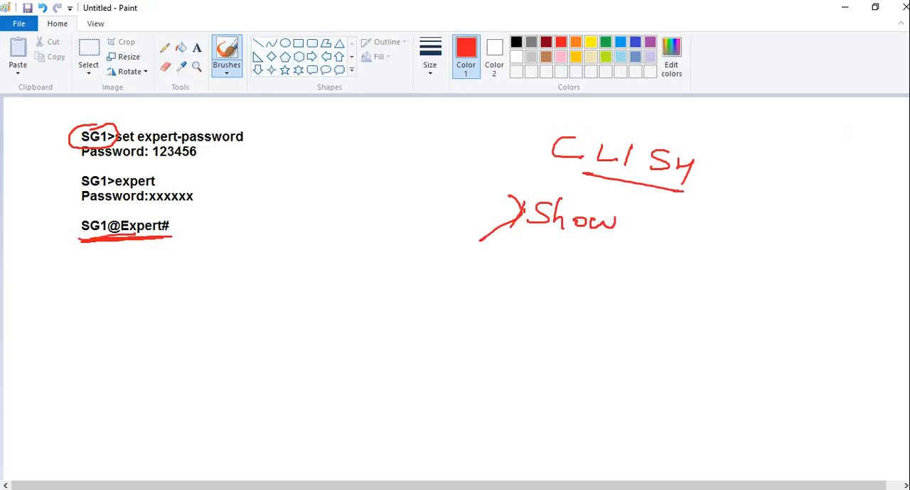
left_click_drag(497, 248, 471, 283)
mouse_move(540, 249)
left_mouse_down()
mouse_move(521, 268)
mouse_move(568, 272)
left_mouse_up()
left_click_drag(571, 260, 594, 258)
Step: Handwrite "Delete" and "add" below "Set", each preceded by an arrow mark
mouse_move(494, 287)
left_mouse_down()
mouse_move(518, 301)
mouse_move(463, 329)
left_mouse_up()
mouse_move(535, 293)
left_mouse_down()
mouse_move(533, 313)
mouse_move(521, 314)
left_mouse_up()
left_click_drag(556, 307, 575, 311)
mouse_move(577, 288)
left_mouse_down()
mouse_move(579, 313)
mouse_move(590, 311)
left_mouse_up()
mouse_move(592, 293)
left_mouse_down()
mouse_move(594, 313)
mouse_move(604, 299)
left_mouse_up()
left_click_drag(603, 307, 614, 311)
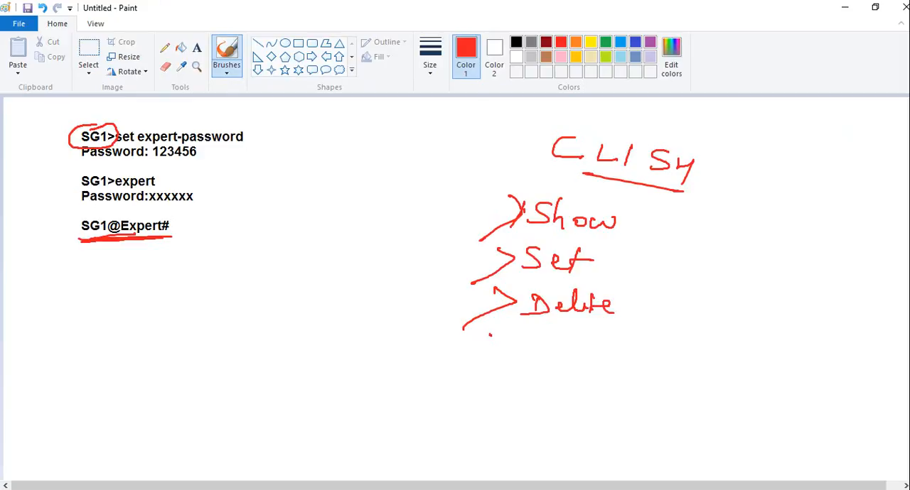
left_click_drag(488, 334, 462, 364)
left_click_drag(551, 337, 548, 348)
left_click_drag(569, 339, 570, 349)
left_click_drag(590, 339, 587, 347)
left_click_drag(591, 328, 586, 355)
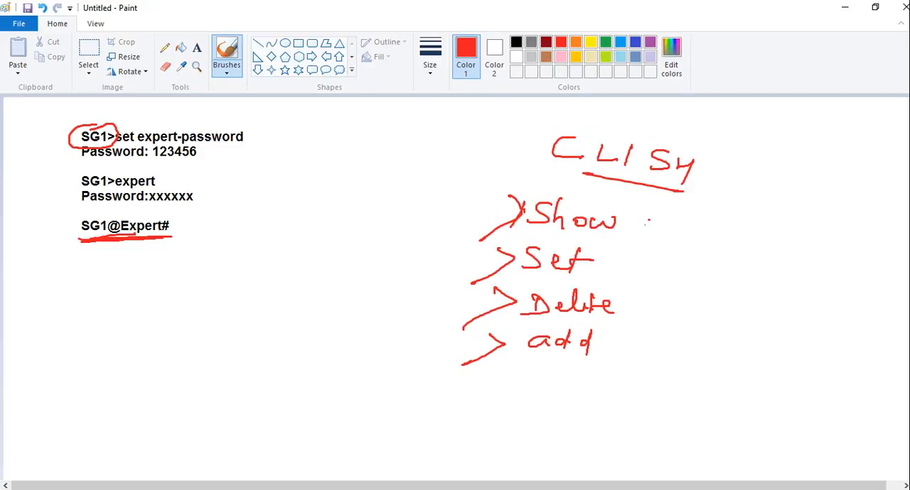
Step: Handwrite "Route all" after "Show" as an example command
left_click_drag(645, 210, 650, 244)
mouse_move(648, 218)
left_mouse_down()
mouse_move(668, 229)
mouse_move(671, 246)
left_mouse_up()
mouse_move(681, 221)
left_mouse_down()
mouse_move(670, 226)
mouse_move(713, 235)
left_mouse_up()
left_click_drag(708, 223, 719, 224)
mouse_move(732, 226)
left_mouse_down()
mouse_move(717, 227)
mouse_move(737, 227)
left_mouse_up()
left_click_drag(775, 227, 794, 238)
left_click_drag(806, 219, 817, 239)
left_click(822, 233)
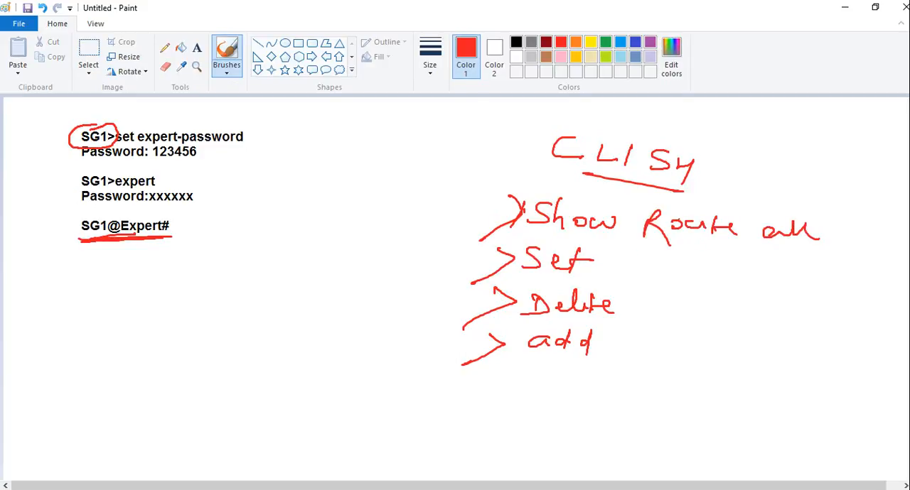
Step: Handwrite "ARP" above "Route" and add "int" with two blank lines after "Set"
mouse_move(668, 209)
left_mouse_down()
mouse_move(674, 192)
mouse_move(680, 209)
left_mouse_up()
mouse_move(686, 208)
left_mouse_down()
mouse_move(689, 192)
mouse_move(703, 208)
left_mouse_up()
mouse_move(712, 212)
left_mouse_down()
mouse_move(714, 192)
mouse_move(712, 199)
left_mouse_up()
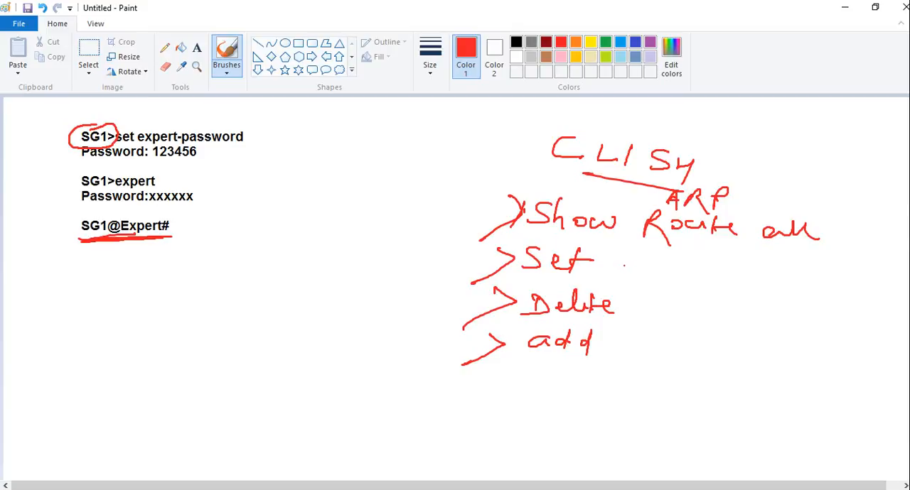
mouse_move(619, 270)
left_mouse_down()
mouse_move(659, 265)
mouse_move(778, 287)
left_mouse_up()
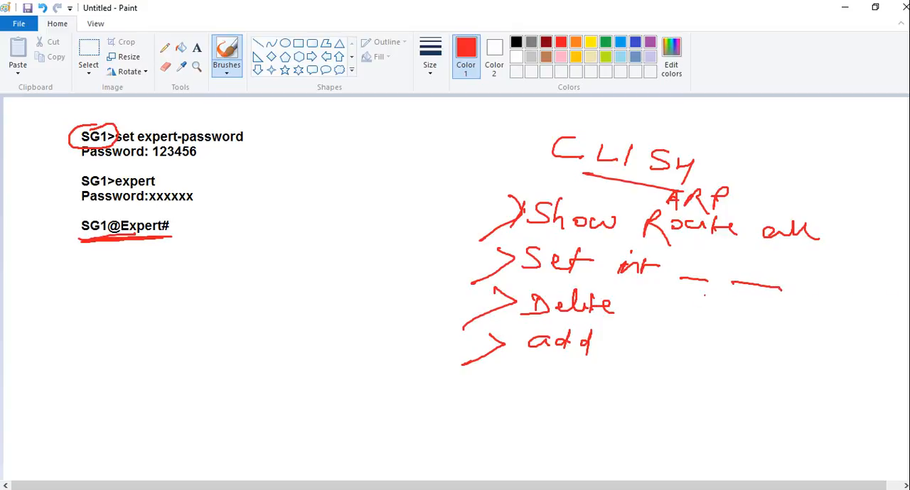
Step: Draw blank lines after "Delete" and "add" and bracket the four CLISH commands together
left_click_drag(651, 317, 714, 322)
left_click_drag(617, 347, 677, 349)
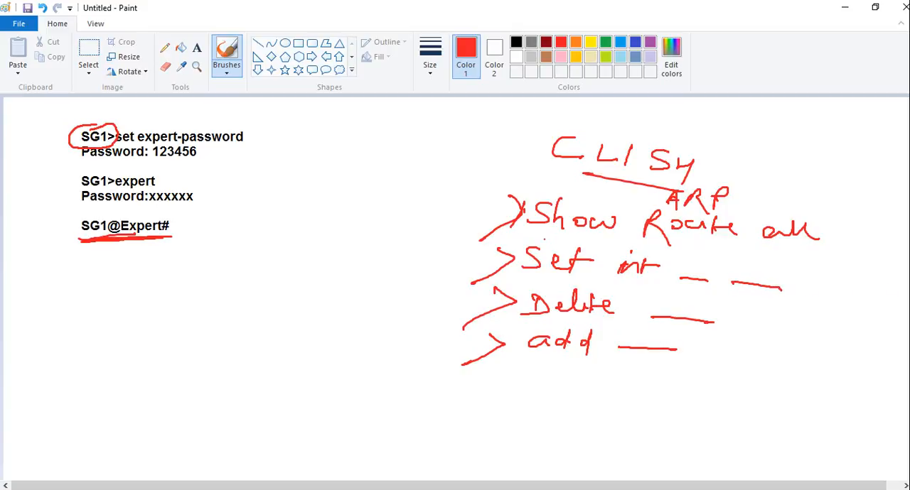
mouse_move(504, 183)
left_mouse_down()
mouse_move(482, 221)
mouse_move(462, 368)
mouse_move(520, 361)
left_mouse_up()
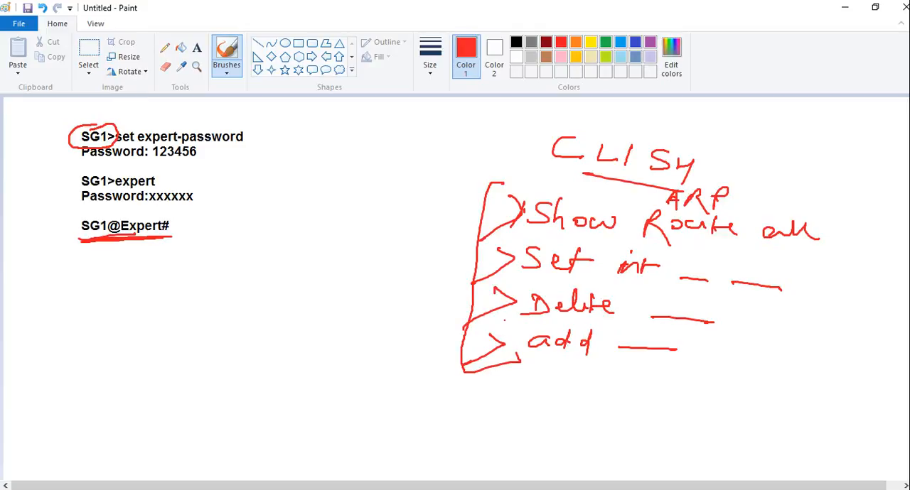
Step: Handwrite a circled and underlined "Tab" beside the command list, with a downward arrow to a crossed-out question mark
mouse_move(409, 149)
left_mouse_down()
mouse_move(406, 174)
mouse_move(434, 149)
mouse_move(436, 166)
mouse_move(460, 161)
mouse_move(448, 170)
left_mouse_up()
mouse_move(415, 196)
left_mouse_down()
mouse_move(467, 188)
mouse_move(434, 229)
mouse_move(440, 219)
left_mouse_up()
left_click_drag(390, 250, 404, 287)
mouse_move(425, 243)
left_mouse_down()
mouse_move(375, 287)
mouse_move(427, 271)
mouse_move(401, 258)
mouse_move(405, 281)
left_mouse_up()
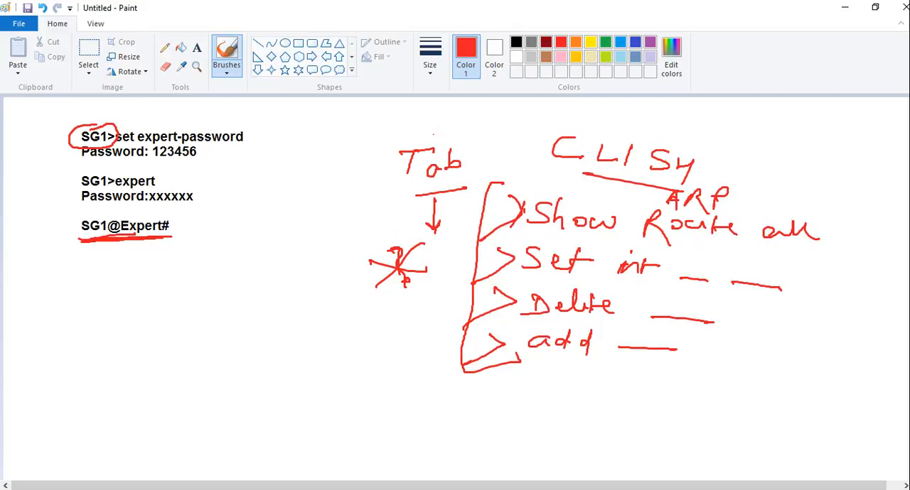
mouse_move(433, 133)
left_mouse_down()
mouse_move(395, 144)
mouse_move(423, 193)
mouse_move(478, 136)
mouse_move(435, 132)
left_mouse_up()
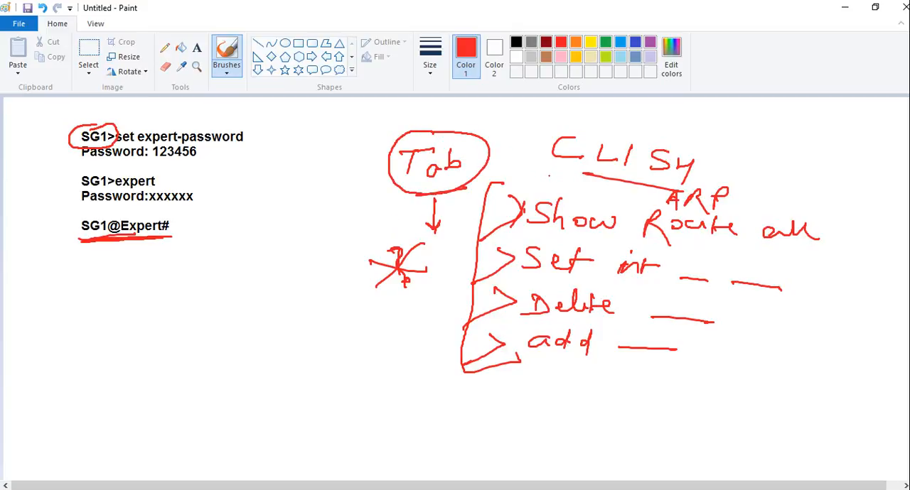
Step: Draw an arrow from "SG1@Expert#" to a crossed-out question mark and handwrite an underlined "help" below it
mouse_move(167, 237)
left_mouse_down()
mouse_move(182, 270)
mouse_move(222, 263)
mouse_move(236, 280)
left_mouse_up()
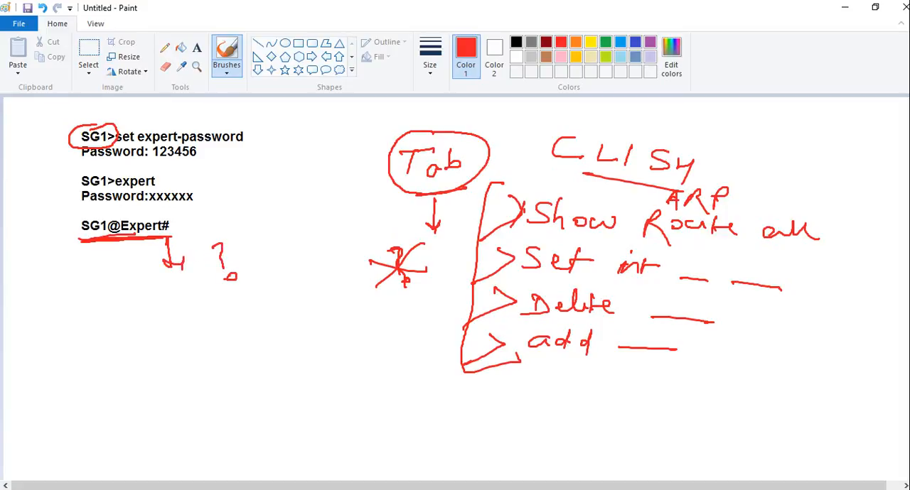
mouse_move(229, 246)
left_mouse_down()
mouse_move(208, 286)
mouse_move(242, 274)
left_mouse_up()
mouse_move(201, 305)
left_mouse_down()
mouse_move(220, 323)
mouse_move(239, 307)
mouse_move(250, 328)
mouse_move(254, 310)
left_mouse_up()
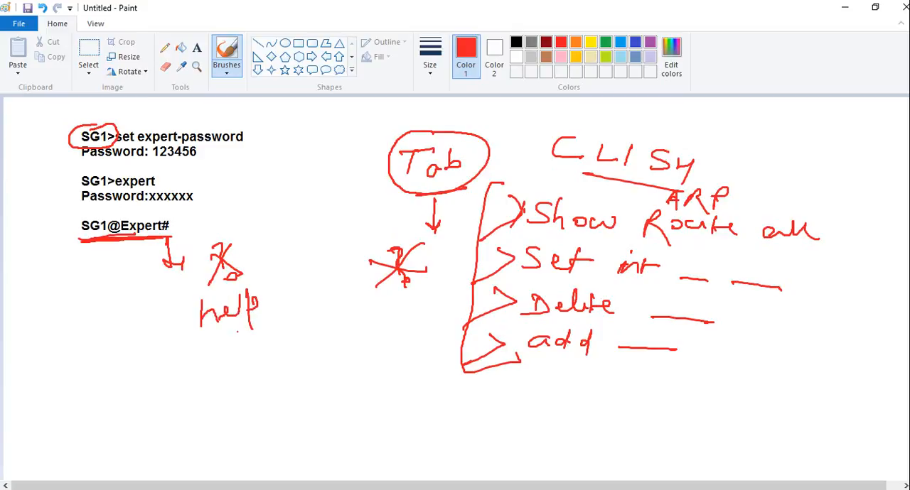
left_click_drag(190, 355, 281, 324)
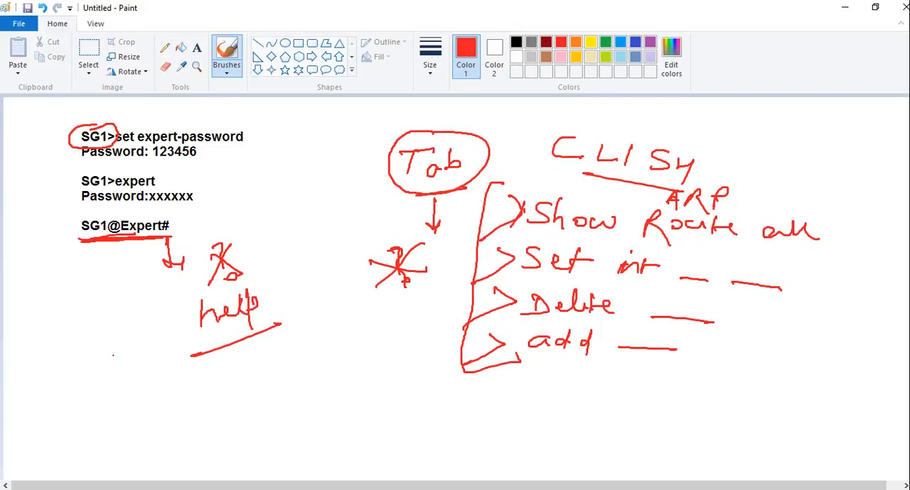
Step: Handwrite an underlined "TCPDump -" in front of "help" and circle "help"
left_click_drag(58, 346, 57, 369)
mouse_move(43, 354)
left_mouse_down()
mouse_move(66, 338)
mouse_move(74, 351)
left_mouse_up()
mouse_move(92, 358)
left_mouse_down()
mouse_move(92, 334)
mouse_move(104, 331)
mouse_move(99, 346)
left_mouse_up()
mouse_move(105, 332)
left_mouse_down()
mouse_move(121, 343)
mouse_move(141, 319)
mouse_move(179, 343)
mouse_move(174, 332)
left_mouse_up()
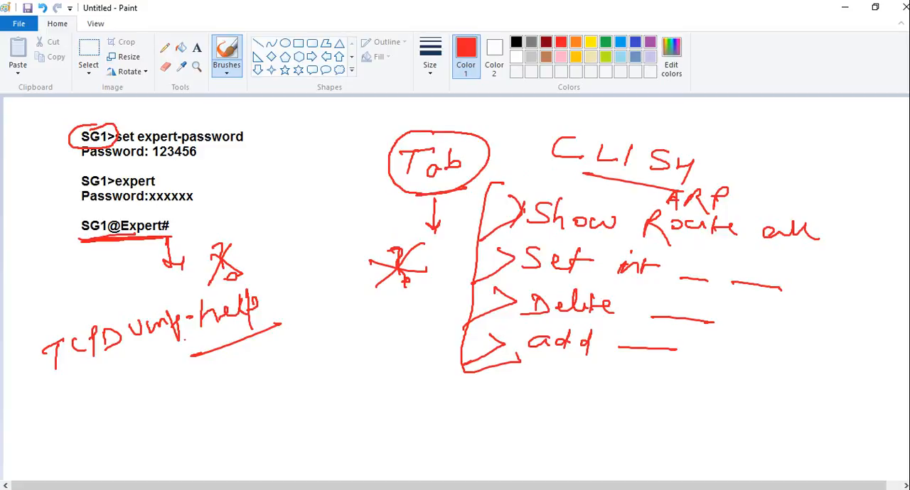
mouse_move(105, 382)
left_mouse_down()
mouse_move(92, 384)
mouse_move(195, 331)
mouse_move(259, 313)
left_mouse_up()
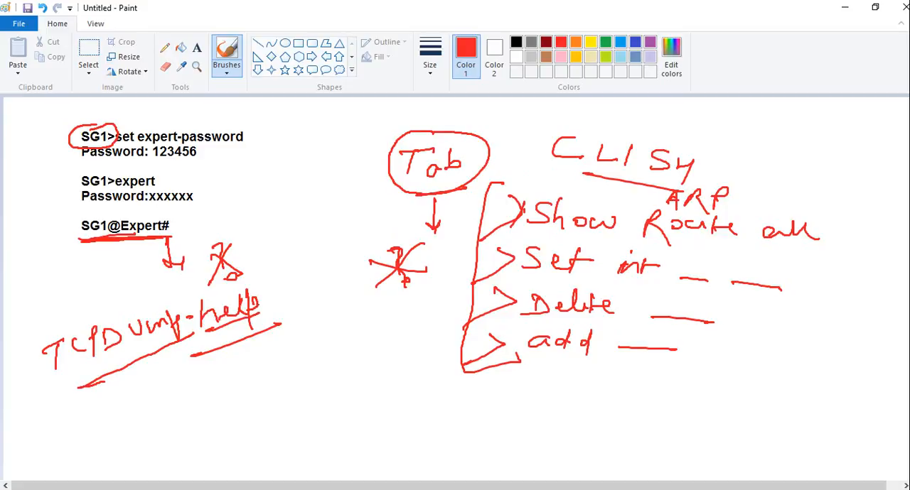
mouse_move(240, 285)
left_mouse_down()
mouse_move(195, 310)
mouse_move(273, 329)
mouse_move(245, 284)
left_mouse_up()
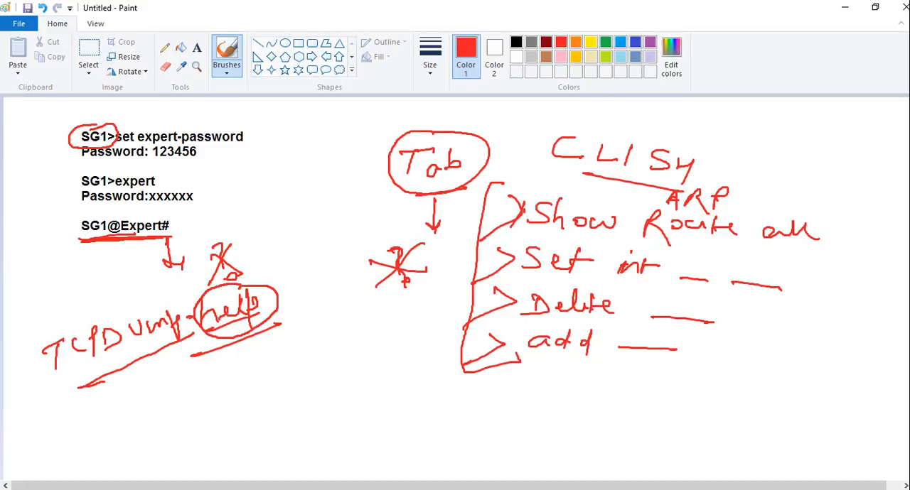
Step: Sketch a list of short lines below "help" and circle the "SG1@Expert#" prompt
mouse_move(186, 377)
left_mouse_down()
mouse_move(218, 363)
mouse_move(223, 377)
left_mouse_up()
left_click_drag(208, 402, 233, 391)
mouse_move(216, 411)
left_mouse_down()
mouse_move(241, 401)
mouse_move(247, 414)
left_mouse_up()
left_click_drag(187, 375, 216, 435)
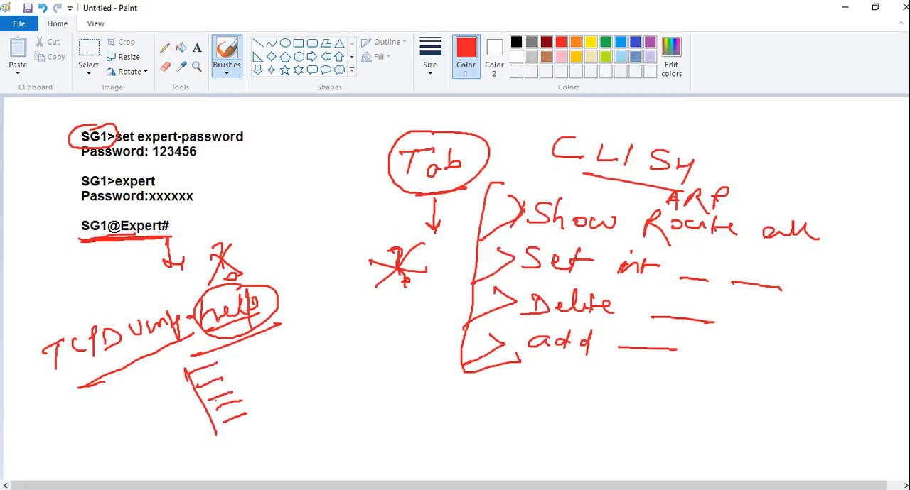
mouse_move(119, 216)
left_mouse_down()
mouse_move(77, 220)
mouse_move(105, 249)
mouse_move(156, 240)
mouse_move(125, 215)
left_mouse_up()
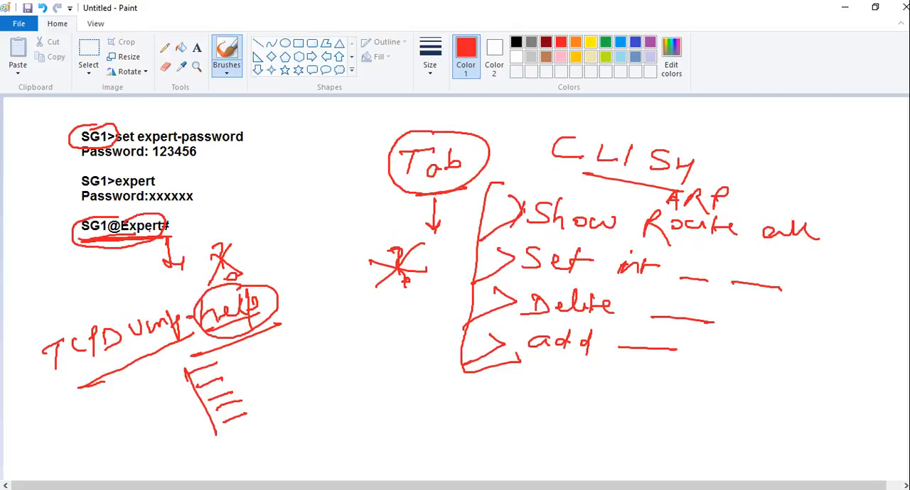
Step: Draw a curved arrow beside "help" and a straight arrow pointing at "Tab"
mouse_move(288, 366)
left_mouse_down()
mouse_move(297, 310)
mouse_move(285, 323)
left_mouse_up()
left_click_drag(339, 180, 376, 181)
left_click_drag(366, 172, 368, 191)
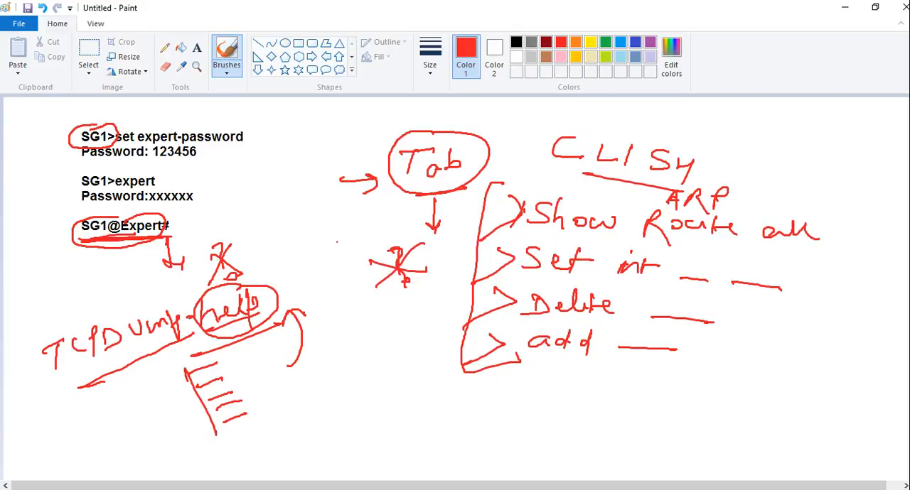
Step: Undo the "Tab" and "help" sketches, the command bracket and the blank lines after "Delete" and "add"
key("ctrl+z")
key("ctrl+z")
key("ctrl+z")
key("ctrl+z")
key("ctrl+z")
key("ctrl+z")
key("ctrl+z")
key("ctrl+z")
key("ctrl+z")
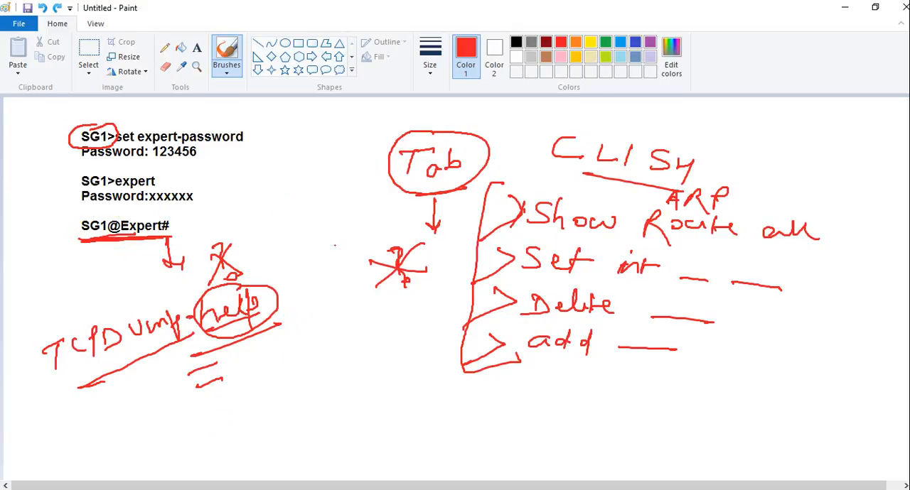
key("ctrl+z")
key("ctrl+z")
key("ctrl+z")
key("ctrl+z")
key("ctrl+z")
key("ctrl+z")
key("ctrl+z")
key("ctrl+z")
key("ctrl+z")
key("ctrl+z")
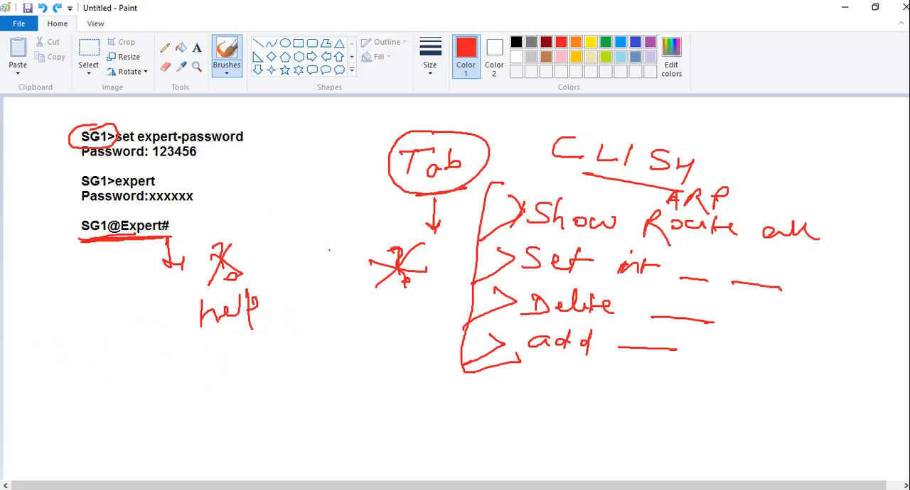
key("ctrl+z")
key("ctrl+z")
key("ctrl+z")
key("ctrl+z")
key("ctrl+z")
key("ctrl+z")
key("ctrl+z")
key("ctrl+z")
key("ctrl+z")
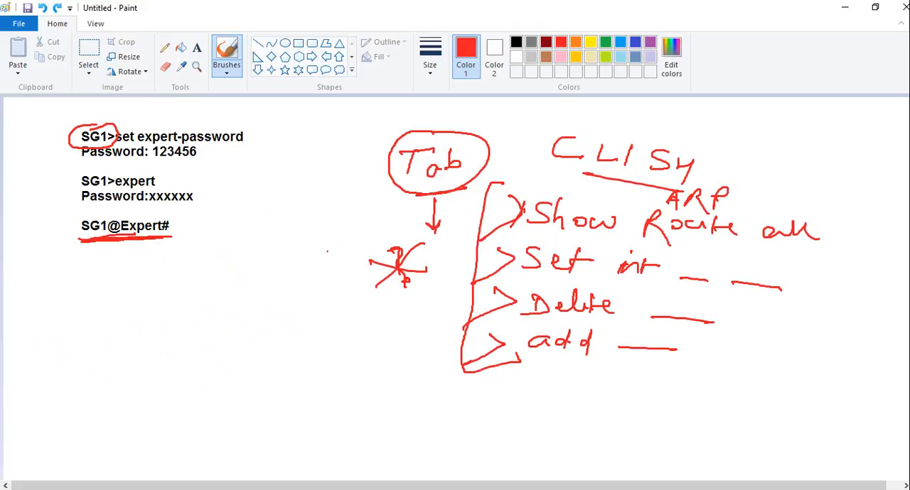
key("ctrl+z")
key("ctrl+z")
key("ctrl+z")
key("ctrl+z")
key("ctrl+z")
key("ctrl+z")
key("ctrl+z")
key("ctrl+z")
key("ctrl+z")
key("ctrl+z")
key("ctrl+z")
key("ctrl+z")
key("ctrl+z")
key("ctrl+z")
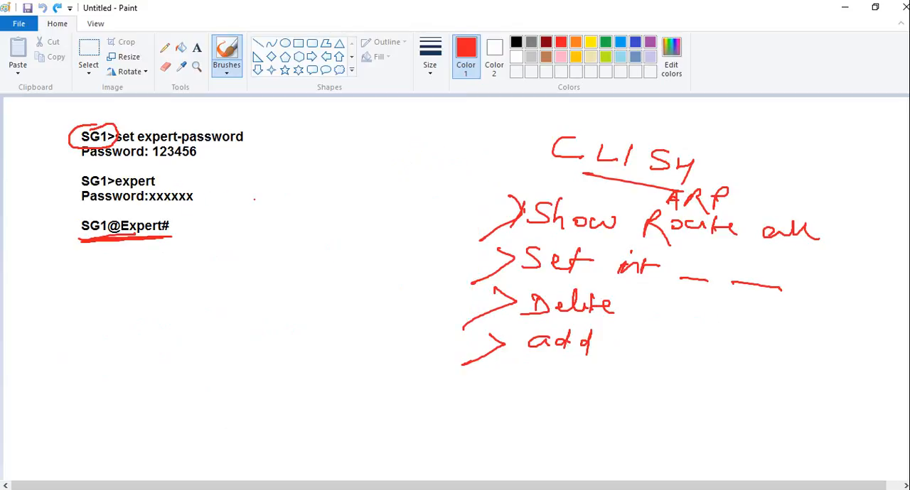
Step: Handwrite "CPconfig" with an underline and a tick, and a thickly underlined "FW unloadlocal" below it
mouse_move(260, 207)
left_mouse_down()
mouse_move(245, 213)
mouse_move(267, 229)
mouse_move(268, 217)
mouse_move(298, 224)
mouse_move(312, 216)
mouse_move(332, 226)
mouse_move(337, 242)
mouse_move(364, 230)
mouse_move(380, 243)
mouse_move(367, 251)
left_mouse_up()
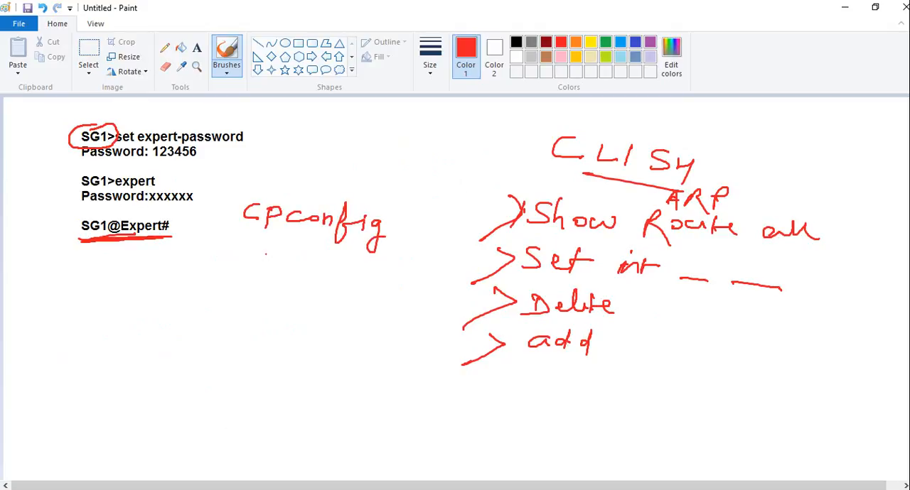
mouse_move(250, 254)
left_mouse_down()
mouse_move(405, 252)
mouse_move(438, 222)
left_mouse_up()
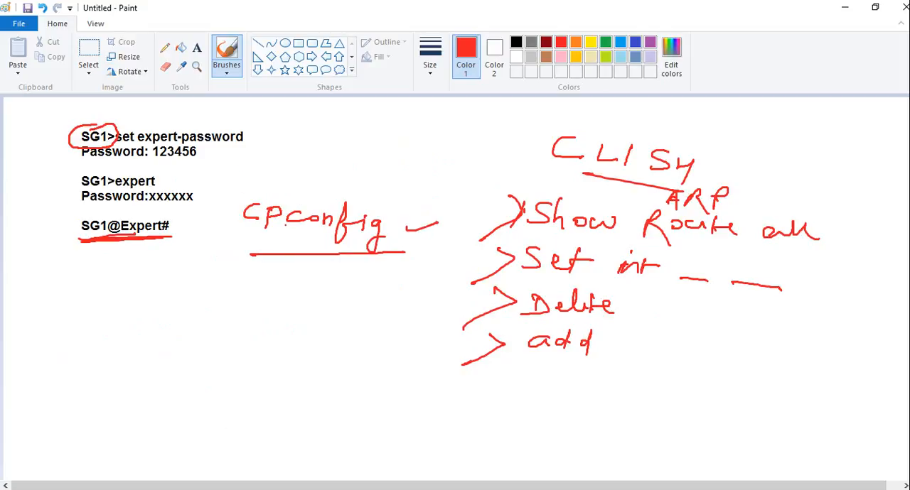
mouse_move(228, 279)
left_mouse_down()
mouse_move(223, 302)
mouse_move(247, 276)
left_mouse_up()
mouse_move(226, 291)
left_mouse_down()
mouse_move(280, 282)
mouse_move(330, 302)
mouse_move(341, 287)
mouse_move(342, 300)
left_mouse_up()
mouse_move(347, 279)
left_mouse_down()
mouse_move(348, 298)
mouse_move(356, 289)
mouse_move(369, 296)
mouse_move(388, 277)
mouse_move(384, 303)
left_mouse_up()
mouse_move(402, 284)
left_mouse_down()
mouse_move(395, 296)
mouse_move(451, 294)
left_mouse_up()
mouse_move(231, 323)
left_mouse_down()
mouse_move(431, 302)
mouse_move(403, 287)
mouse_move(403, 276)
mouse_move(393, 298)
mouse_move(411, 288)
left_mouse_up()
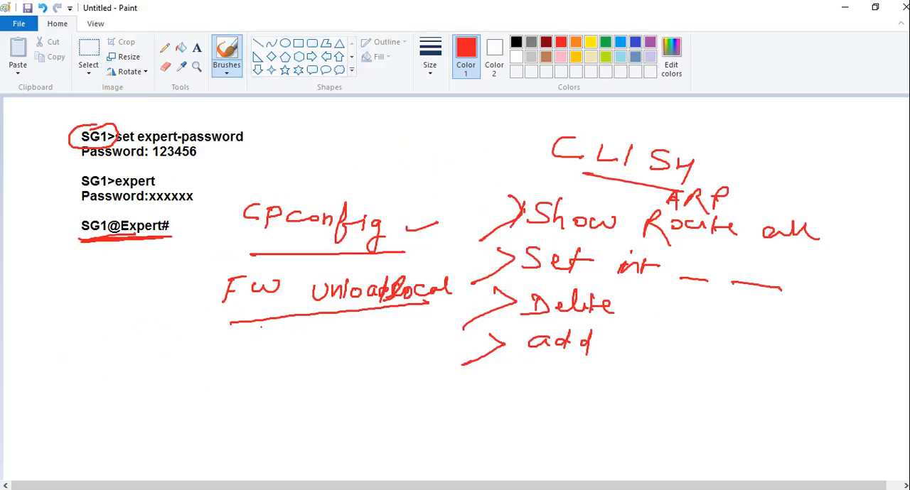
left_click_drag(260, 321, 428, 302)
left_click_drag(234, 324, 414, 305)
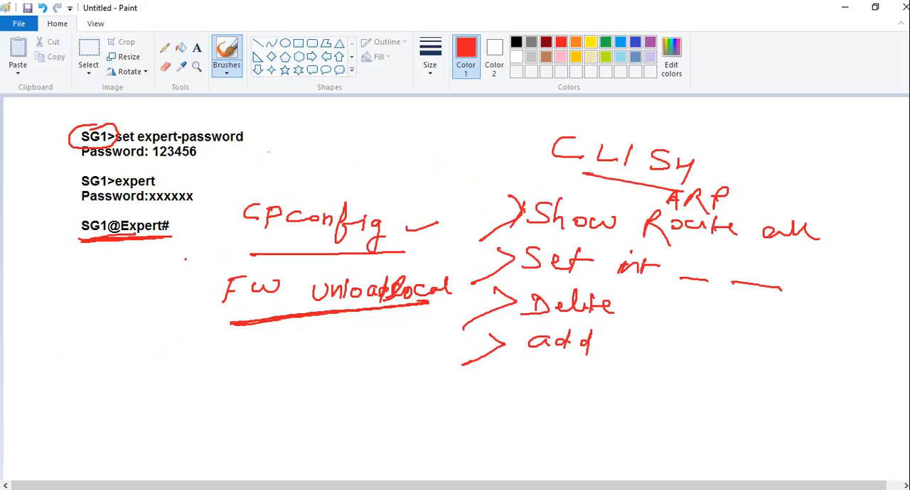
Step: Handwrite an underlined "TCPDump" below "FW unloadlocal" and draw an arrow pointing at it
mouse_move(217, 361)
left_mouse_down()
mouse_move(217, 391)
mouse_move(240, 354)
mouse_move(278, 380)
left_mouse_up()
mouse_move(277, 354)
left_mouse_down()
mouse_move(278, 367)
mouse_move(296, 374)
left_mouse_up()
mouse_move(292, 355)
left_mouse_down()
mouse_move(309, 362)
mouse_move(289, 376)
left_mouse_up()
left_click_drag(318, 352, 341, 346)
left_click_drag(344, 348, 368, 358)
mouse_move(371, 337)
left_mouse_down()
mouse_move(369, 374)
mouse_move(375, 361)
left_mouse_up()
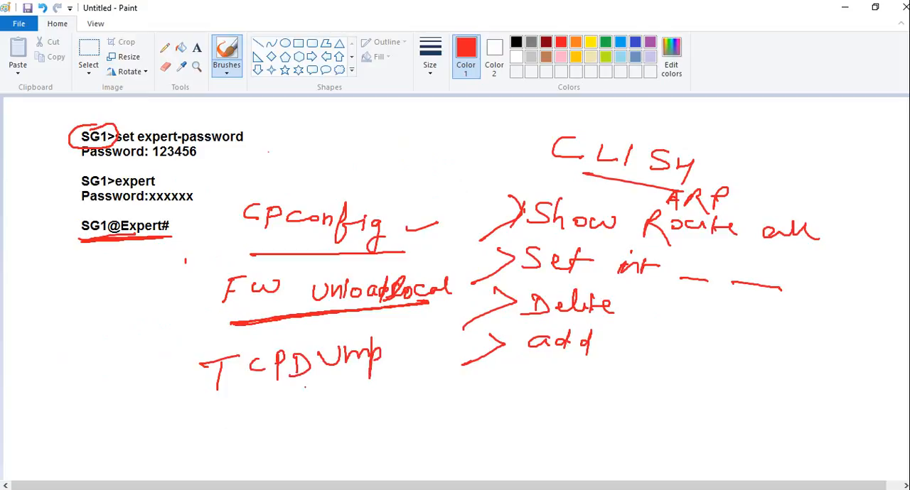
mouse_move(248, 401)
left_mouse_down()
mouse_move(220, 411)
mouse_move(390, 375)
left_mouse_up()
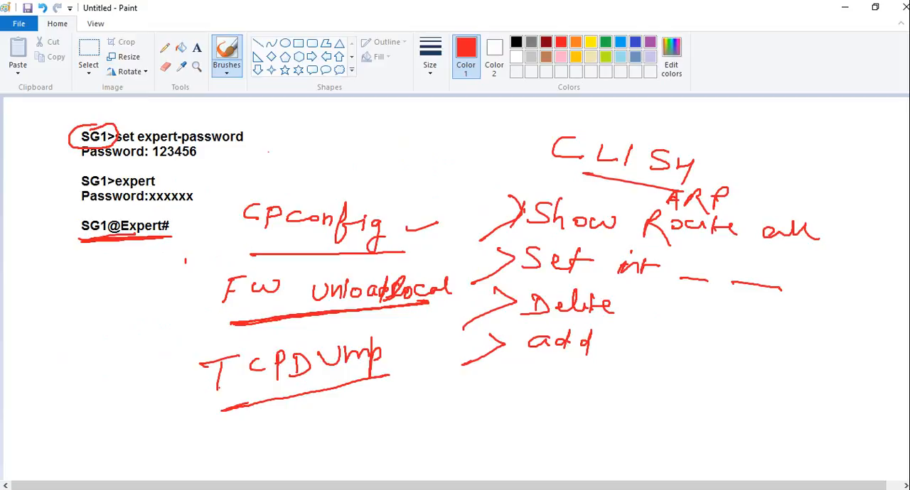
mouse_move(177, 396)
left_mouse_down()
mouse_move(213, 384)
mouse_move(195, 402)
left_mouse_up()
Step: Handwrite an underlined "BASH" beside "TCPDump", and mark the first "SG1>" command with a cross and "SG1@Expert#" with a tick
mouse_move(74, 364)
left_mouse_down()
mouse_move(75, 394)
mouse_move(87, 389)
left_mouse_up()
mouse_move(103, 375)
left_mouse_down()
mouse_move(112, 342)
mouse_move(118, 371)
left_mouse_up()
left_click_drag(105, 363, 125, 361)
mouse_move(146, 335)
left_mouse_down()
mouse_move(147, 359)
mouse_move(162, 353)
left_mouse_up()
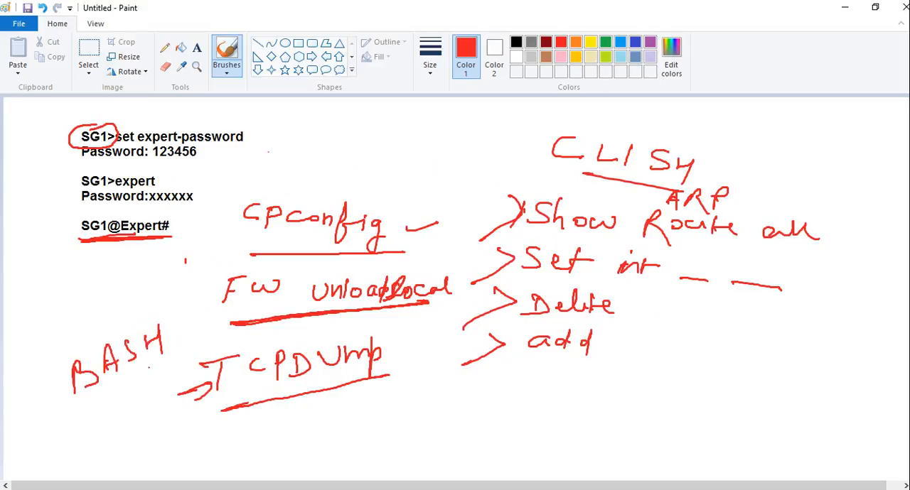
left_click_drag(90, 406, 164, 357)
mouse_move(137, 116)
left_mouse_down()
mouse_move(126, 134)
mouse_move(146, 133)
left_mouse_up()
left_click_drag(46, 229, 95, 207)
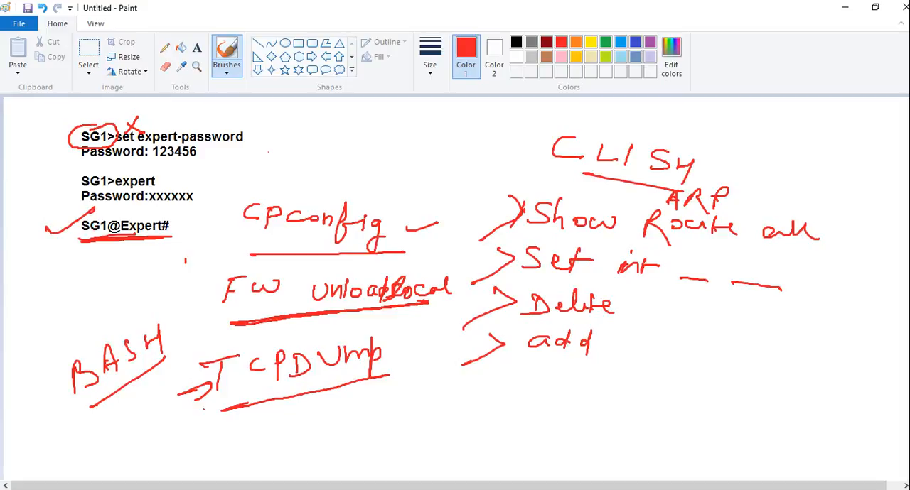
Step: Handwrite "ifconfig" below "TCPDump", underline it and add a tick
left_click_drag(249, 422, 250, 439)
mouse_move(250, 426)
left_mouse_down()
mouse_move(263, 420)
mouse_move(251, 450)
left_mouse_up()
mouse_move(287, 409)
left_mouse_down()
mouse_move(285, 424)
mouse_move(334, 400)
mouse_move(328, 431)
left_mouse_up()
mouse_move(324, 417)
left_mouse_down()
mouse_move(354, 412)
mouse_move(355, 436)
left_mouse_up()
left_click_drag(291, 448, 431, 407)
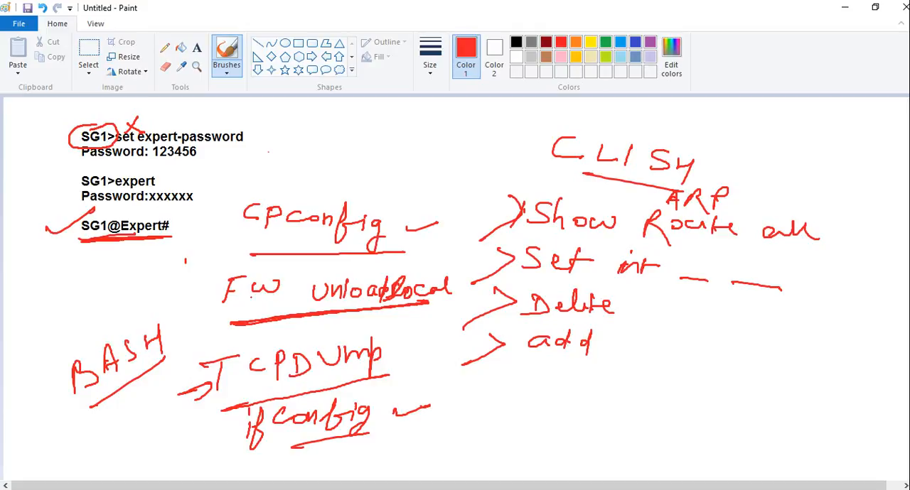
Step: Bracket "TCPDump" and "ifconfig" together, add short strokes beside each, and minimize the drawing window
mouse_move(374, 337)
left_mouse_down()
mouse_move(391, 387)
mouse_move(372, 437)
left_mouse_up()
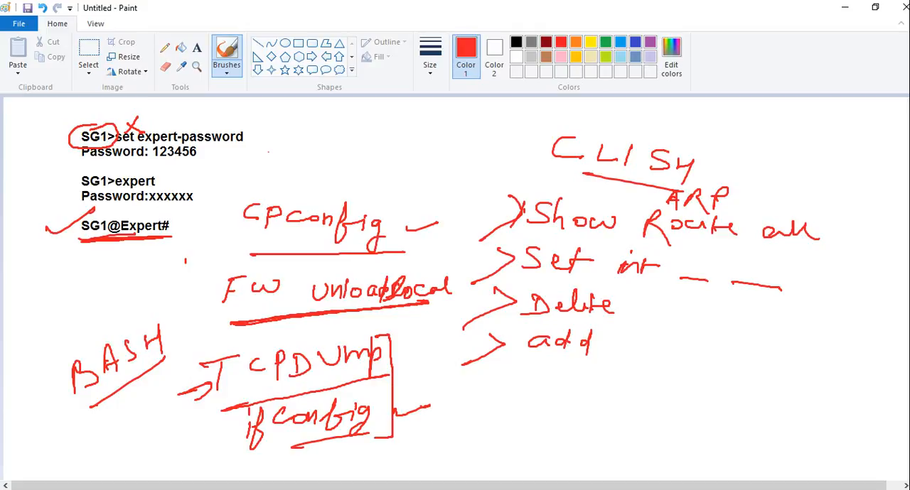
left_click_drag(402, 357, 429, 354)
mouse_move(386, 403)
left_mouse_down()
mouse_move(415, 396)
mouse_move(428, 365)
mouse_move(419, 371)
left_mouse_up()
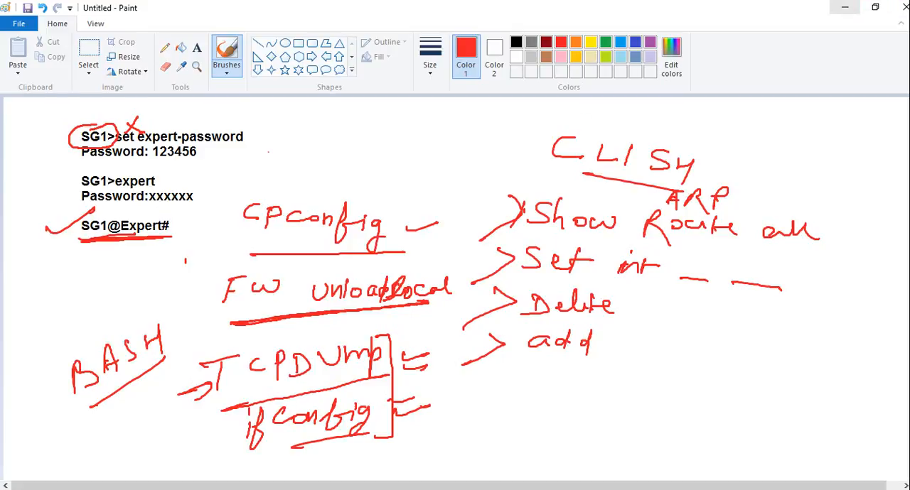
left_click(844, 7)
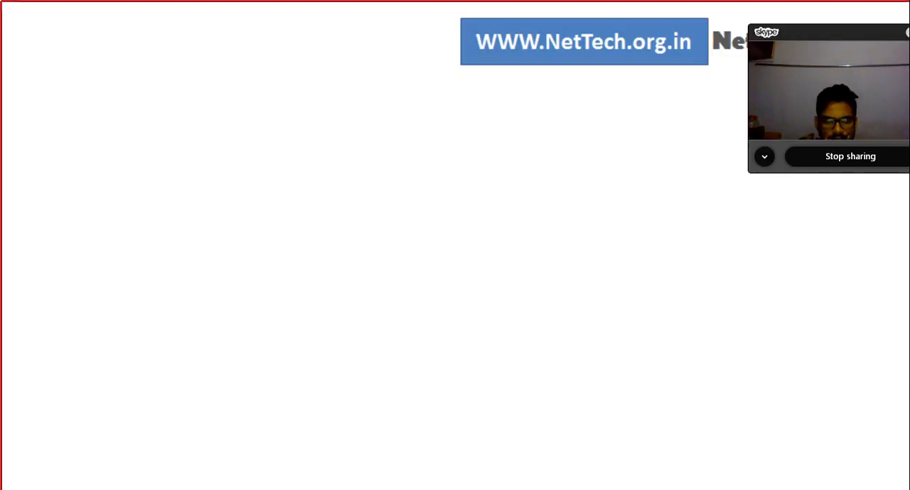
Step: Switch to Xshell and create a new session named SG1-10.0.0.100
key("alt+Tab")
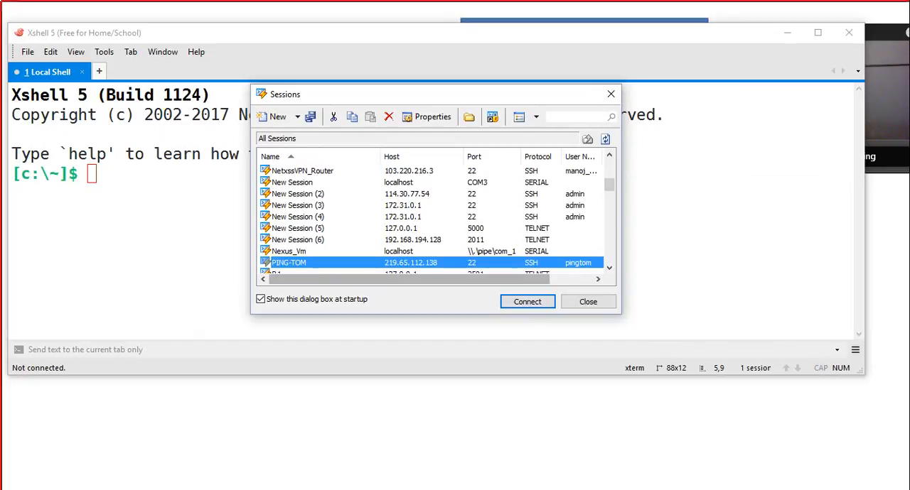
scroll(320, 213, "up", 10)
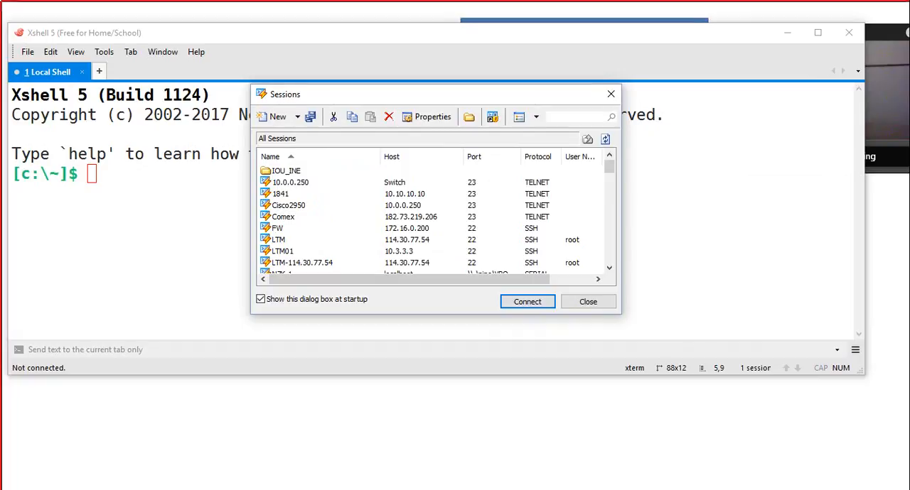
left_click(277, 116)
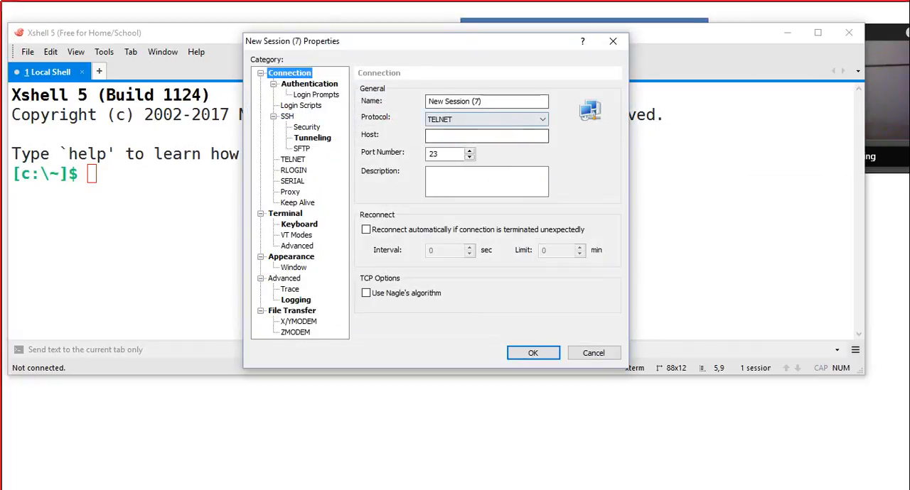
left_click_drag(490, 102, 429, 102)
type("S")
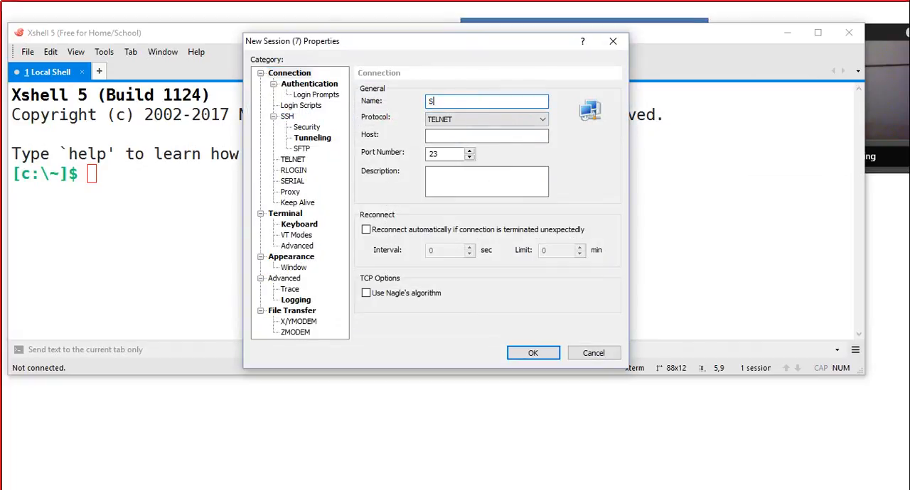
type("G1-10.0.0.100")
Step: Set the new session's protocol to SSH and its host to 10.0.0.100, save it and try to connect
left_click(541, 120)
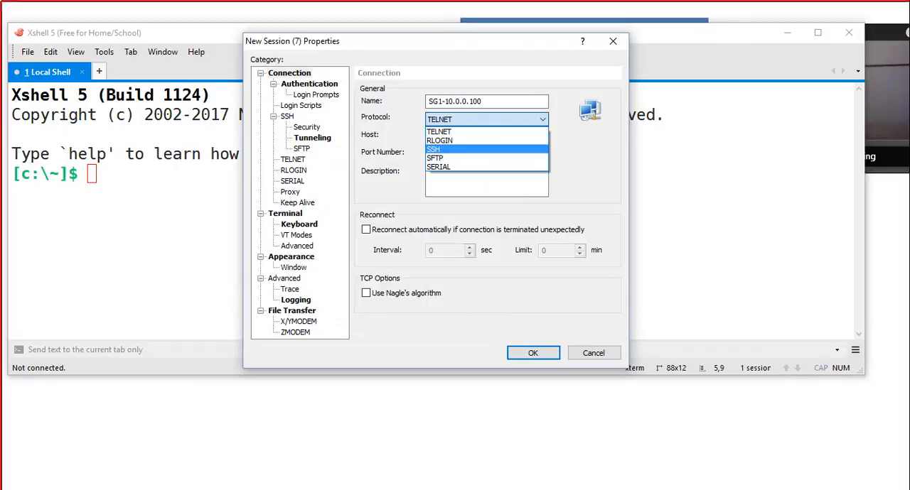
left_click(469, 148)
left_click(472, 136)
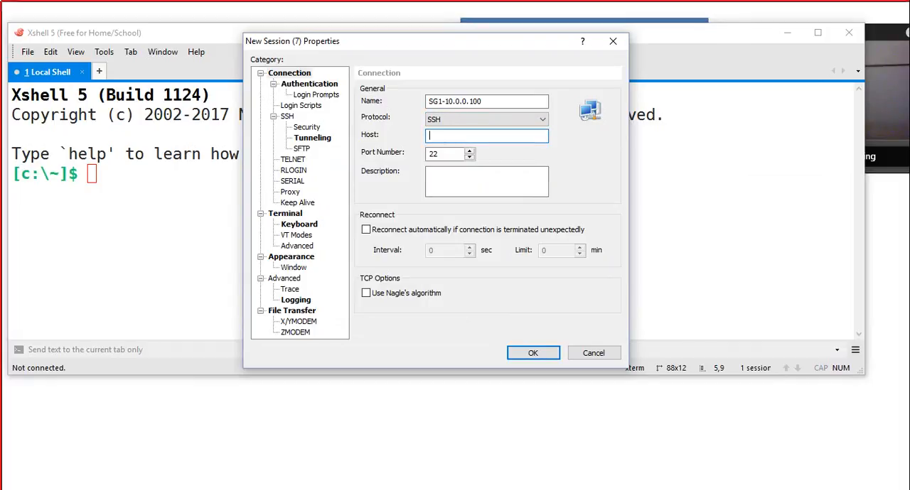
left_click_drag(484, 101, 428, 101)
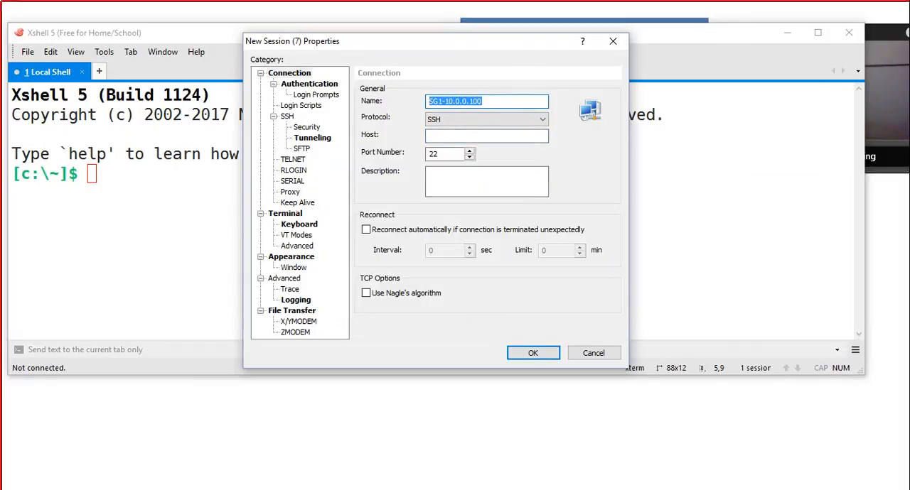
left_click(454, 136)
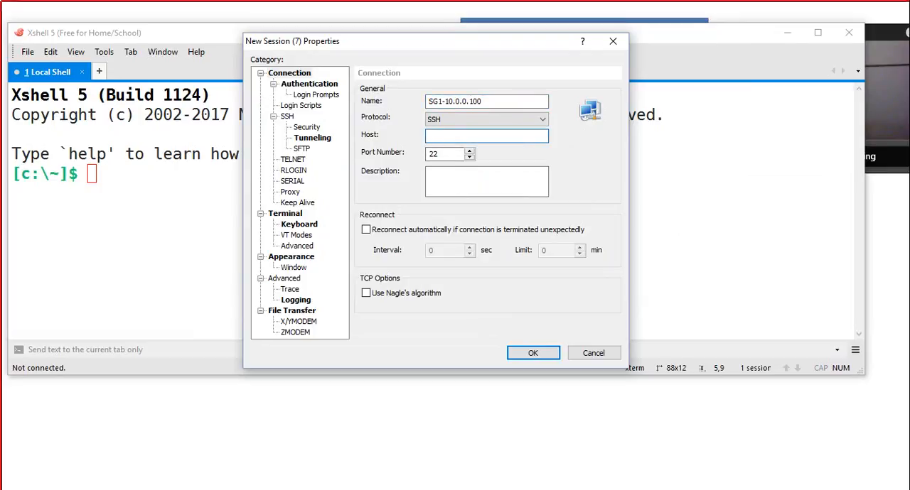
type("10.0.0.100")
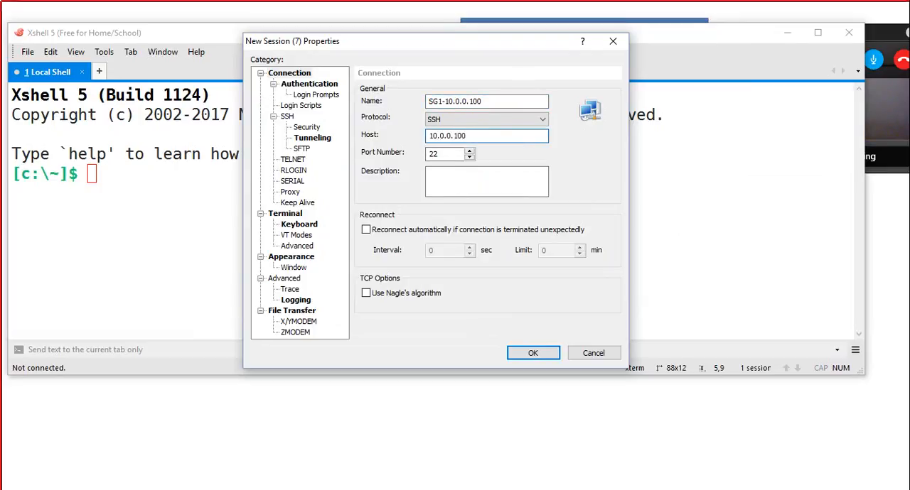
left_click(533, 353)
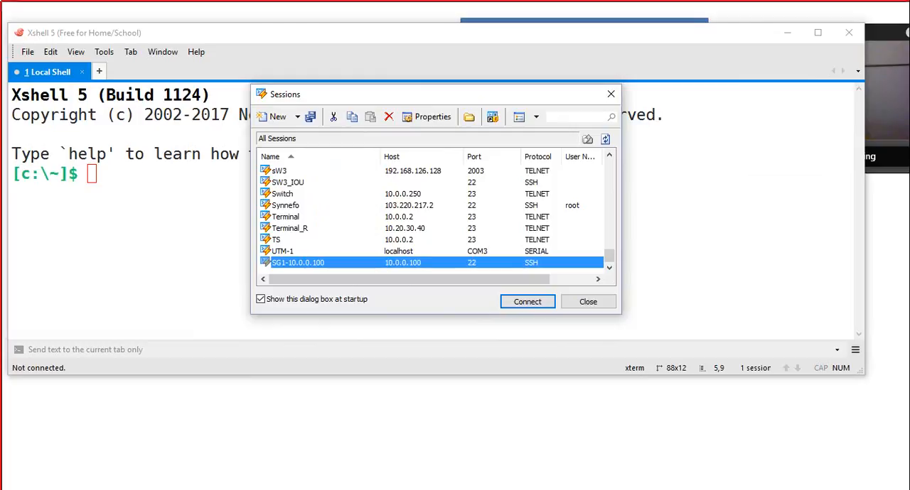
key("Return")
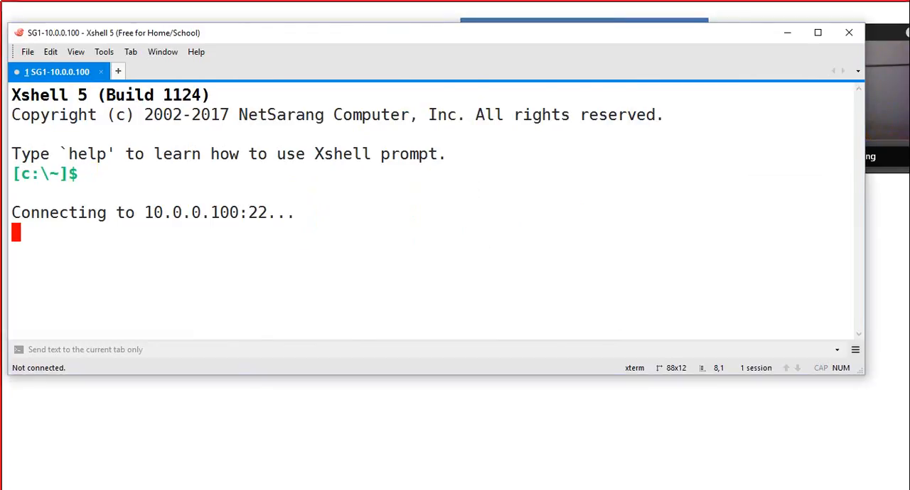
left_click_drag(426, 33, 444, 37)
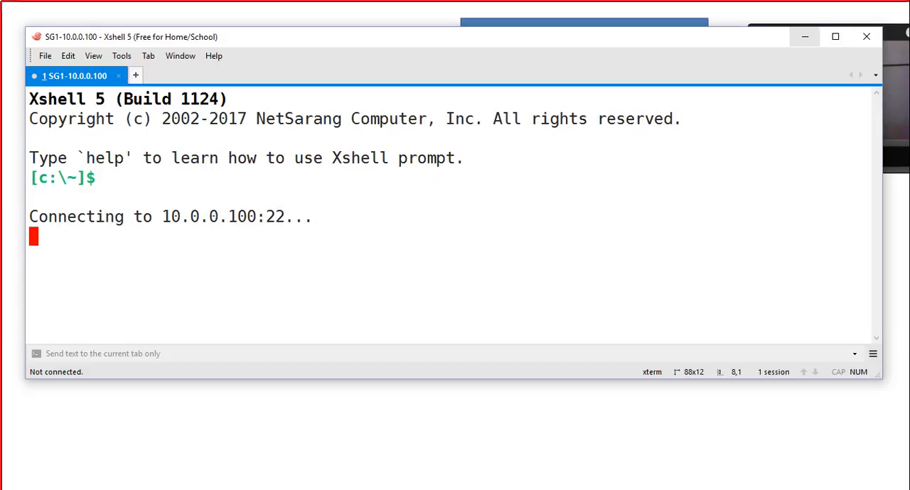
Step: Check the console of the SG1_10.0.0.100 virtual machine in VMware Workstation
left_click(805, 37)
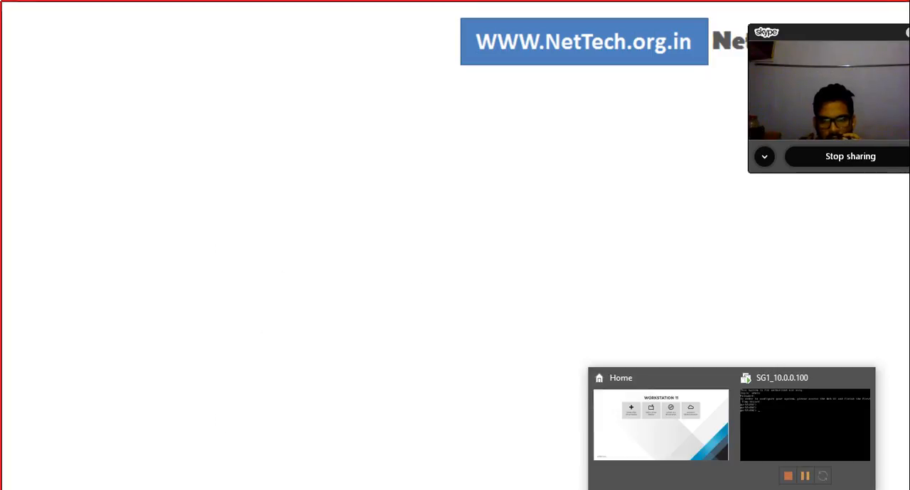
left_click(805, 427)
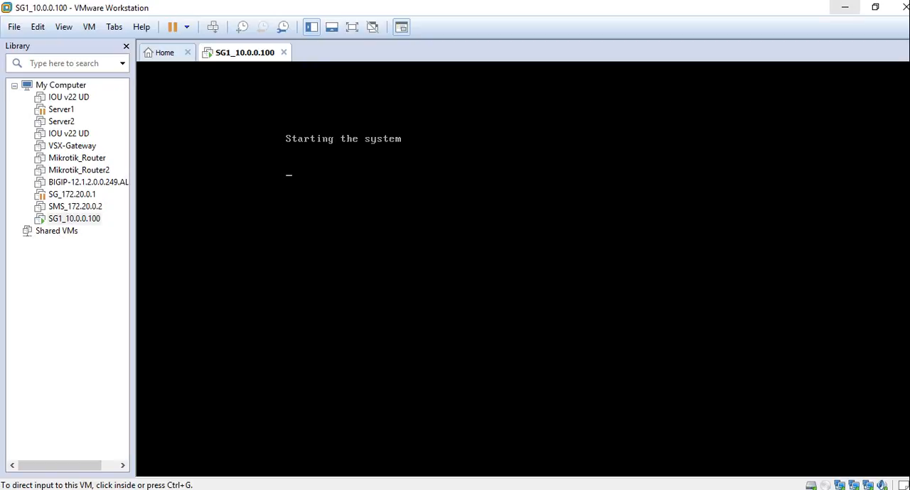
left_click(844, 7)
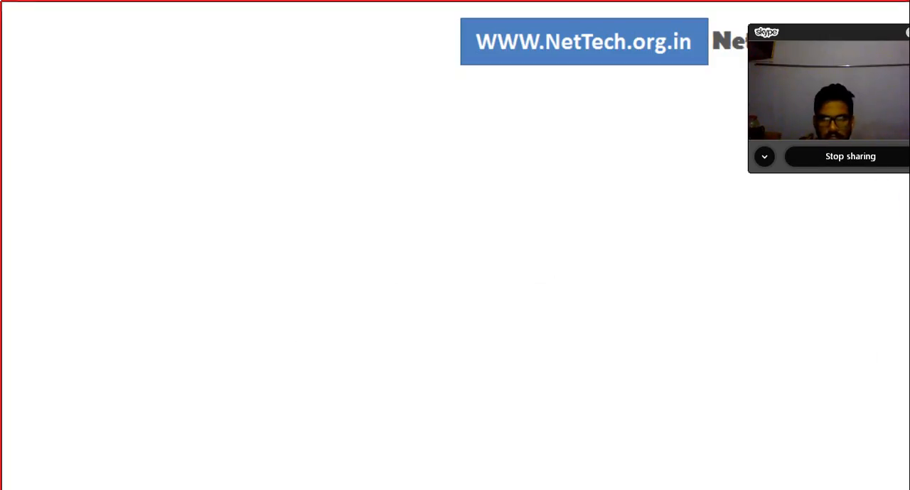
Step: Switch to Command Prompt, ping 10.0.0.100 to test reachability, and close the window
key("alt+Tab")
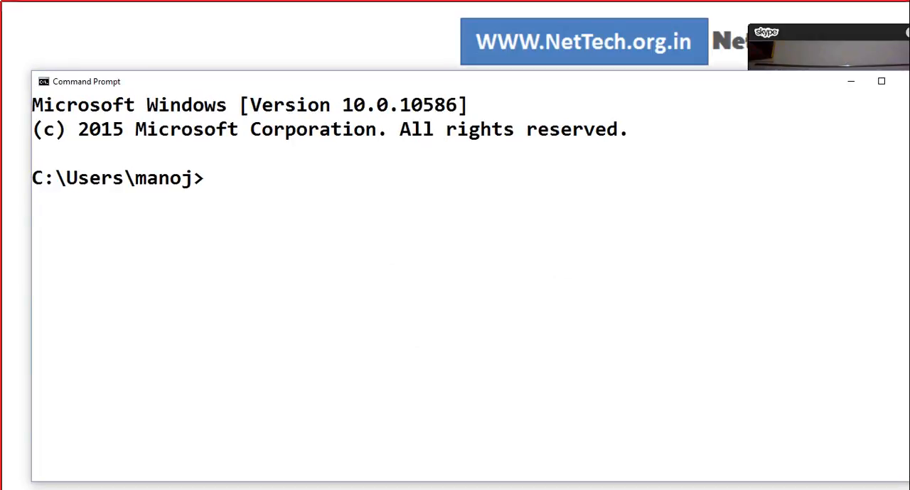
type("ping ")
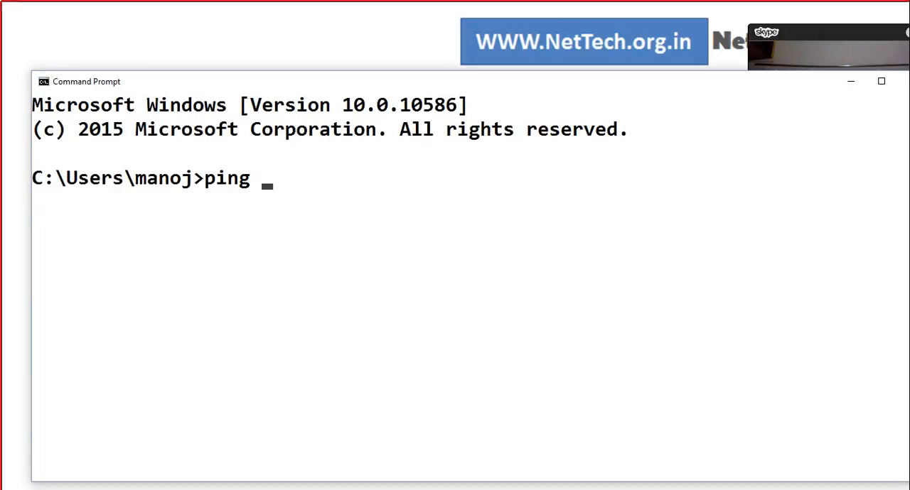
type("10.0.0.100")
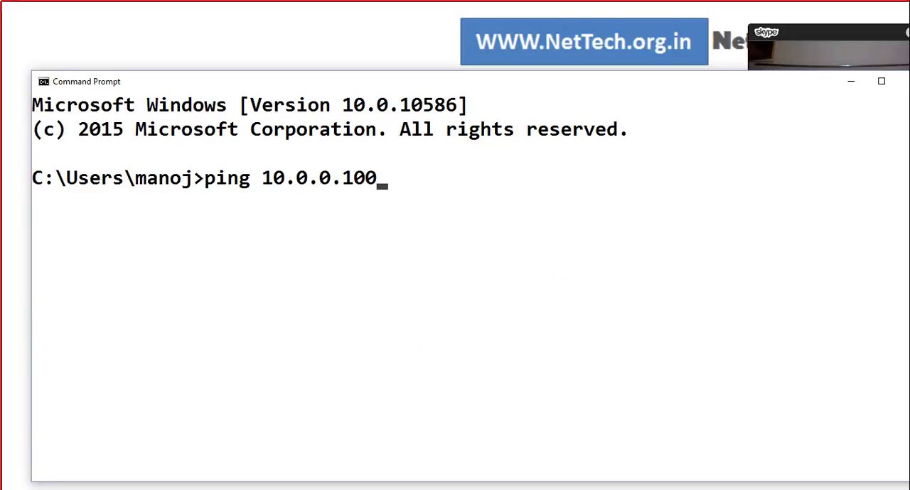
key("Return")
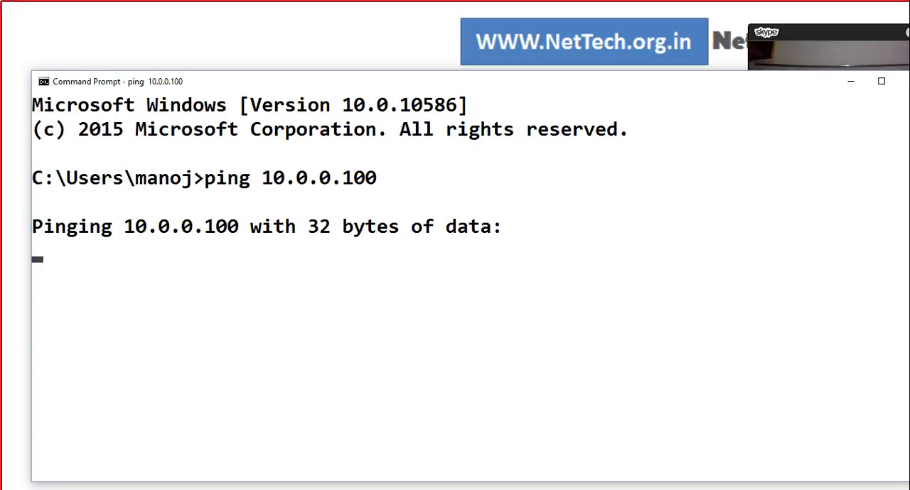
left_click_drag(454, 81, 444, 179)
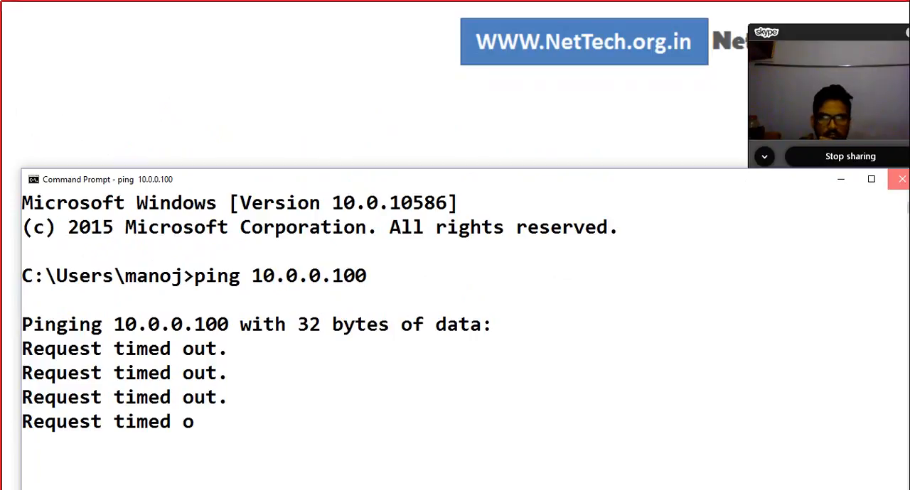
left_click(901, 179)
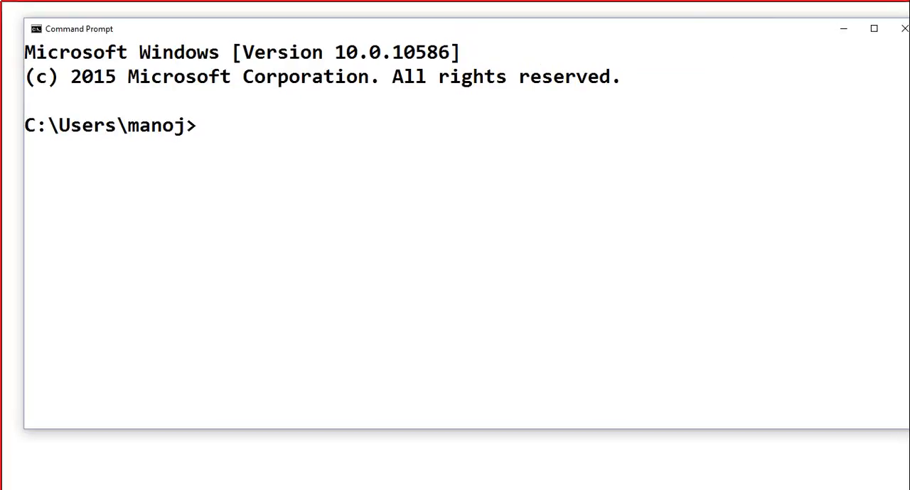
Step: Ping 10.0.0.100 again from a fresh Command Prompt, stop it, and return to Xshell
type("ping 10.0.0.100")
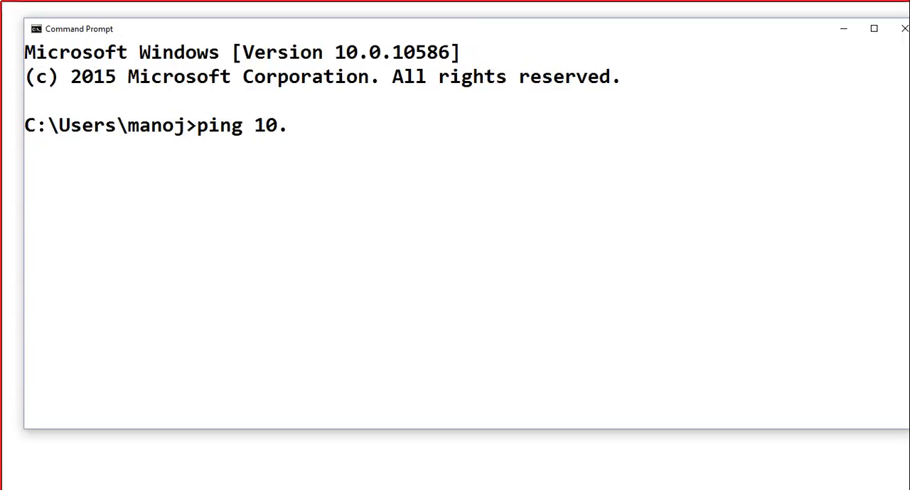
key("Return")
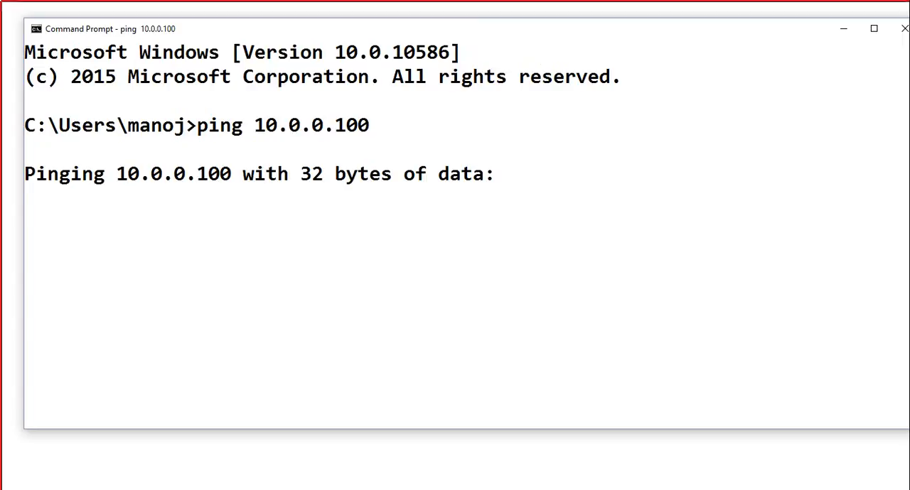
key("ctrl+c")
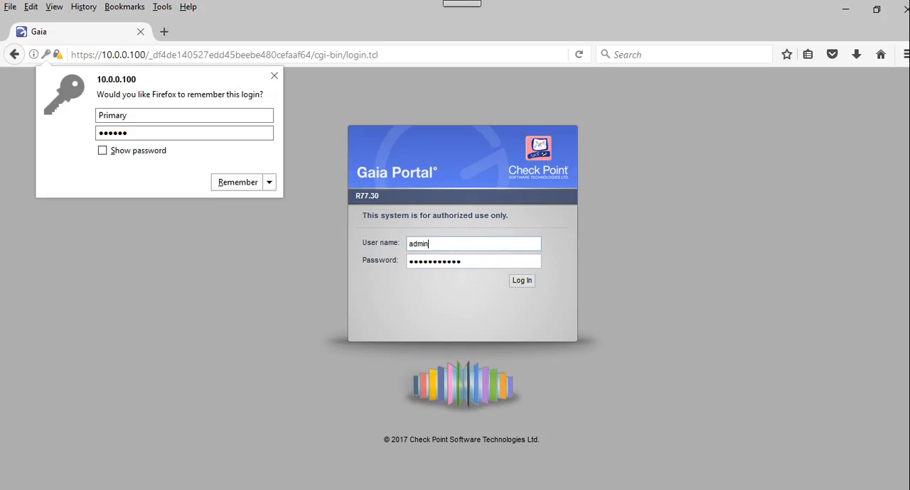
key("Escape")
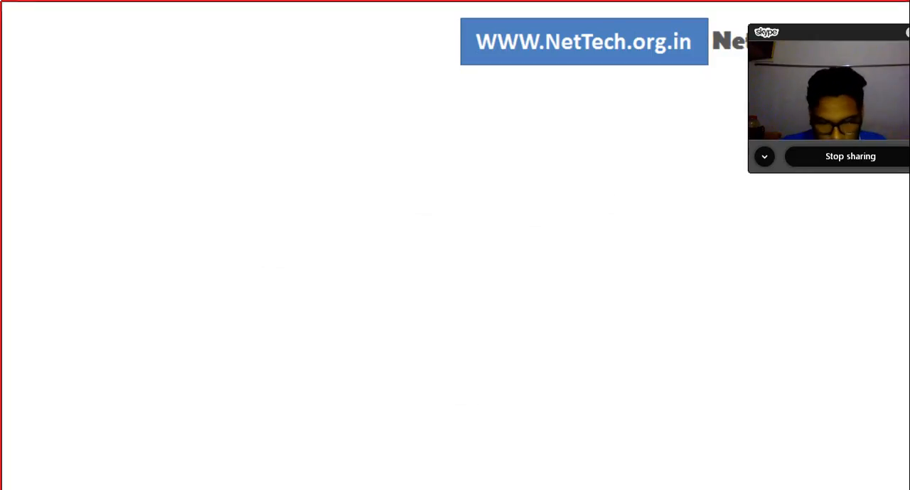
key("alt+Tab")
type("traceroute")
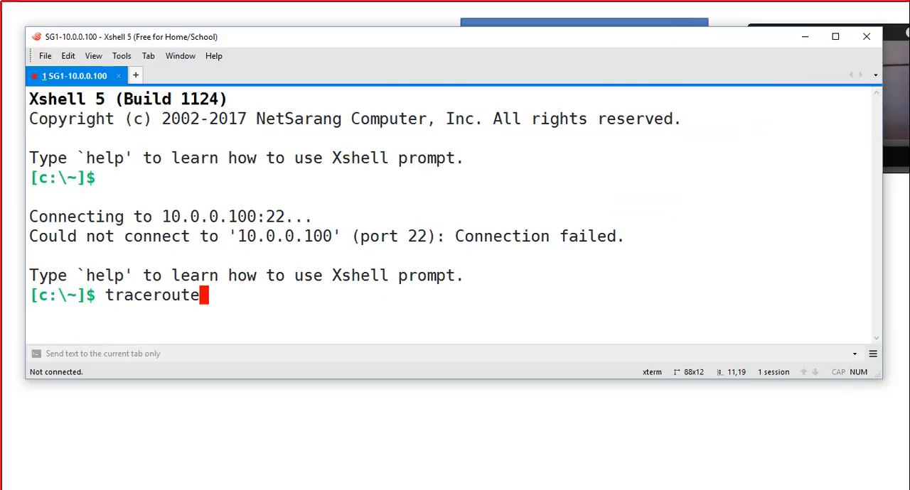
key("BackSpace")
key("BackSpace")
key("BackSpace")
key("BackSpace")
key("BackSpace")
key("BackSpace")
key("BackSpace")
key("BackSpace")
key("BackSpace")
key("BackSpace")
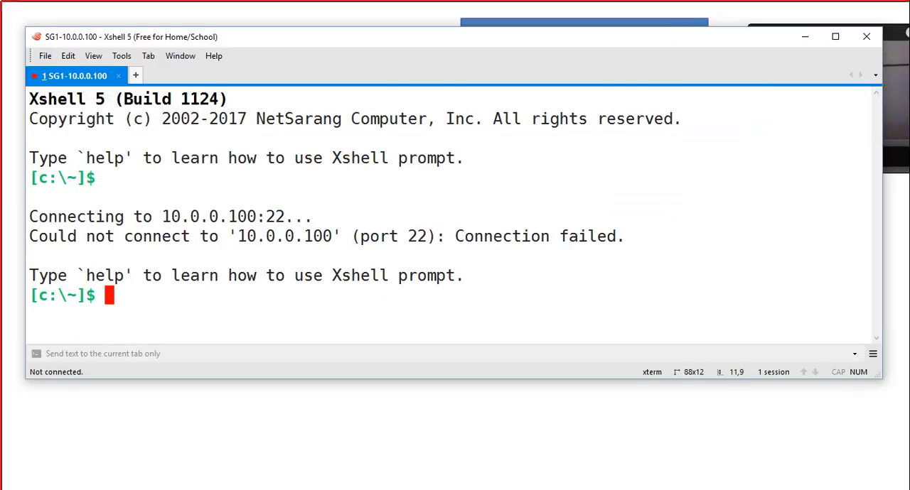
Step: Reconnect the SG1-10.0.0.100 session, then accept and save the gateway's SSH host key
left_click(45, 55)
key("Up")
key("Up")
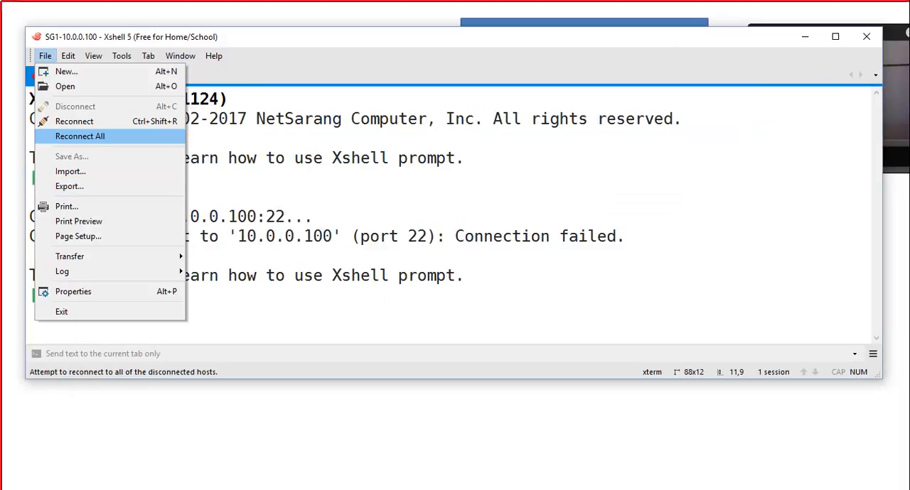
key("Up")
key("Return")
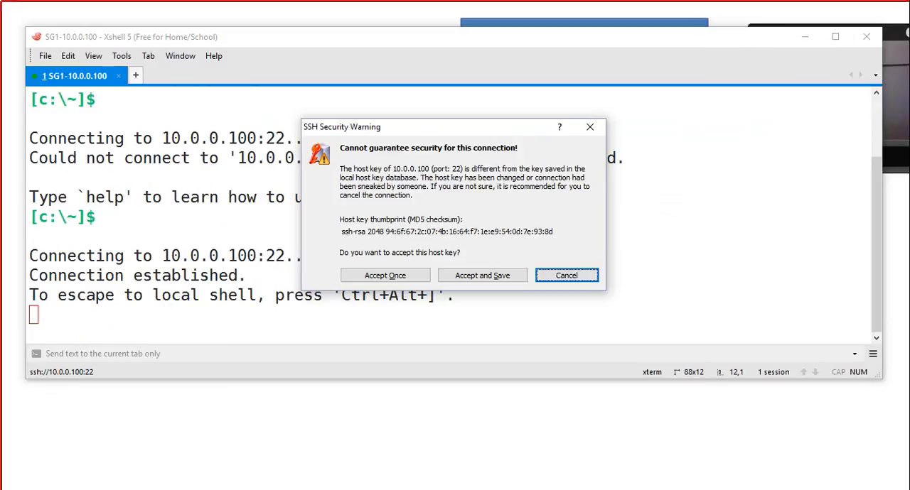
key("shift+Tab")
key("Return")
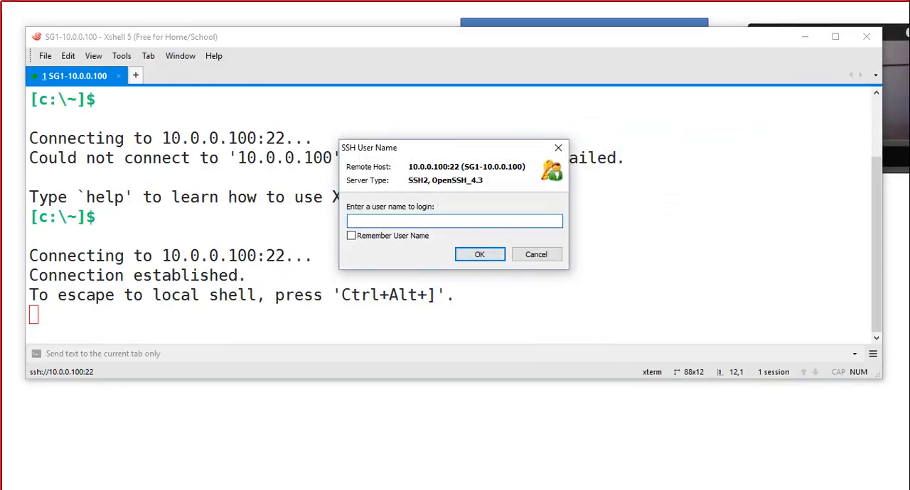
Step: Enter admin as the SSH login user name and have it remembered
left_click(351, 236)
left_click(383, 221)
type("admin")
key("Return")
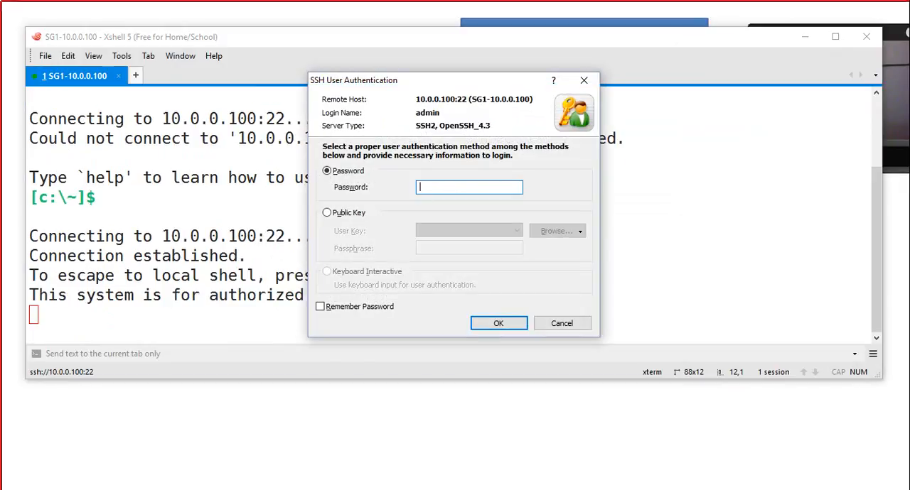
Step: Enter the admin account's password with Remember Password enabled, and log in to the SG1 prompt
left_click(320, 306)
left_click(469, 188)
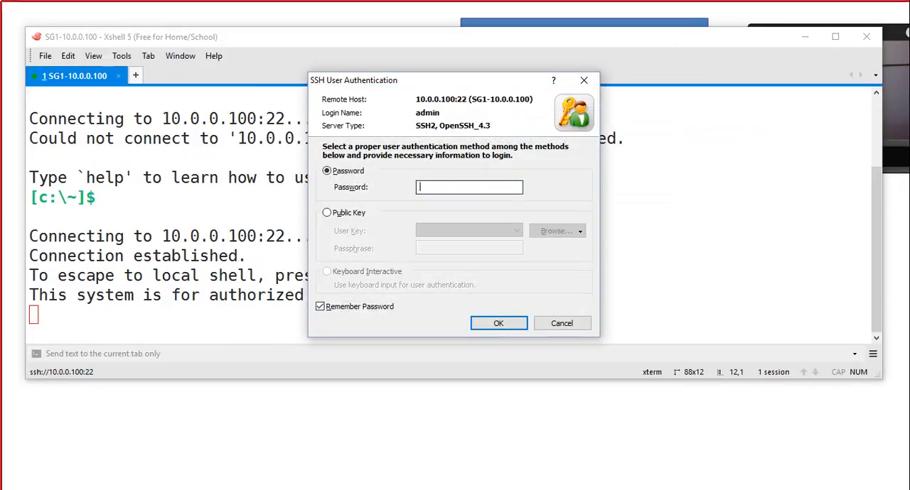
type("•••••••••")
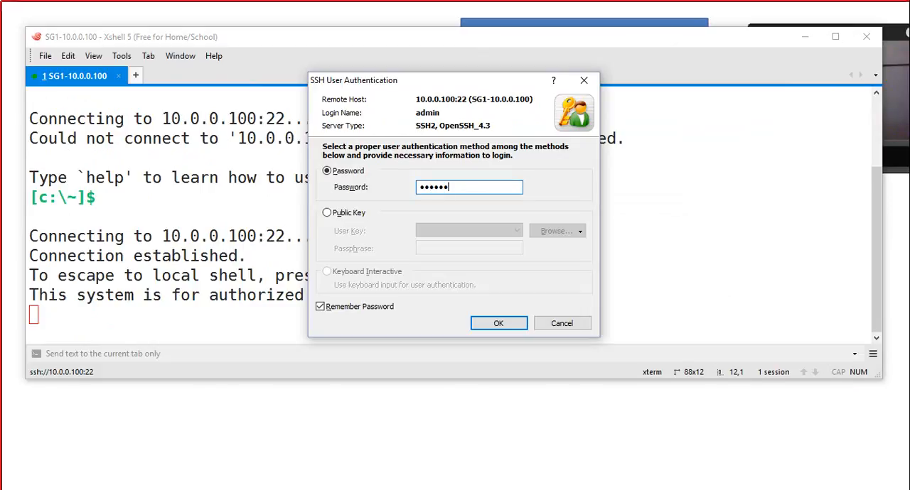
type("••")
key("Return")
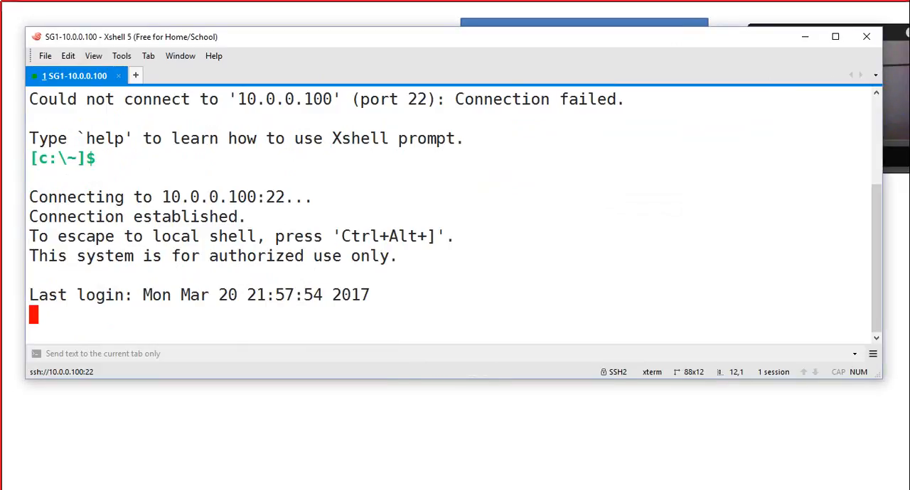
key("Return")
key("Return")
key("Return")
key("Return")
key("Return")
key("Return")
key("Return")
key("Return")
key("Return")
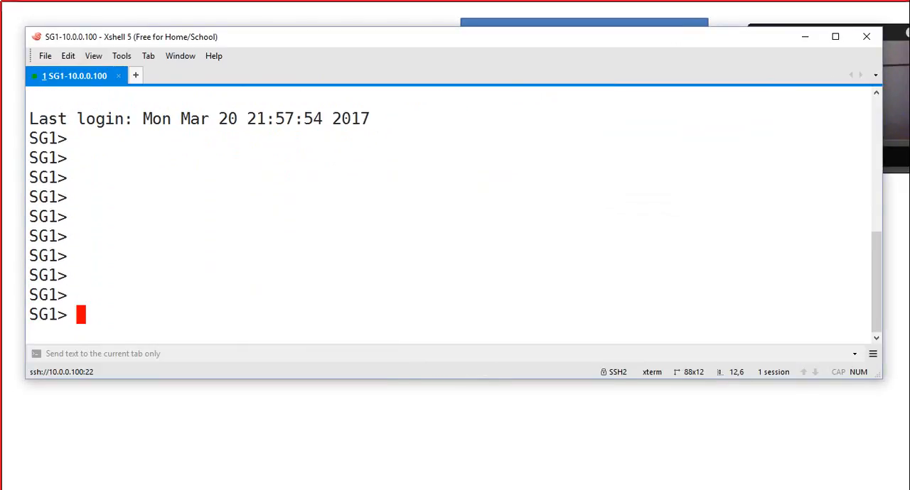
Step: List every available completion of the CLISH show command and page through to the end of the list
type("show")
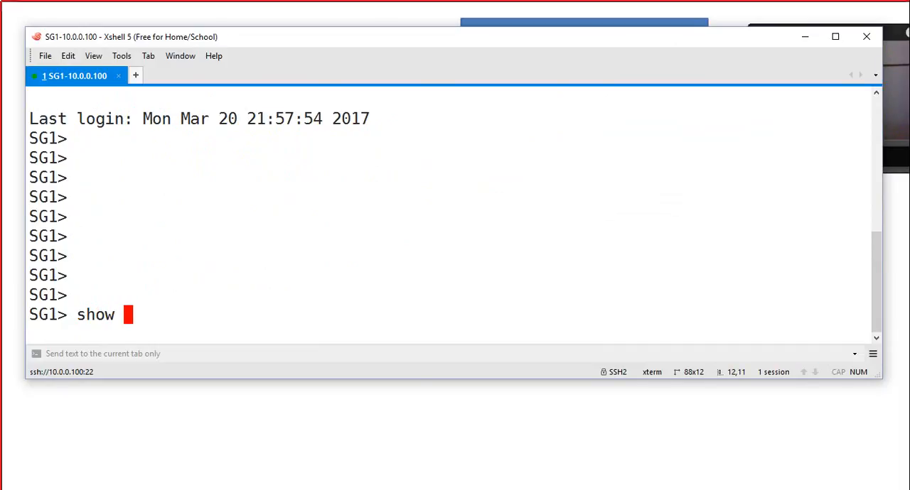
key("Tab")
key("space")
key("space")
key("space")
key("space")
key("space")
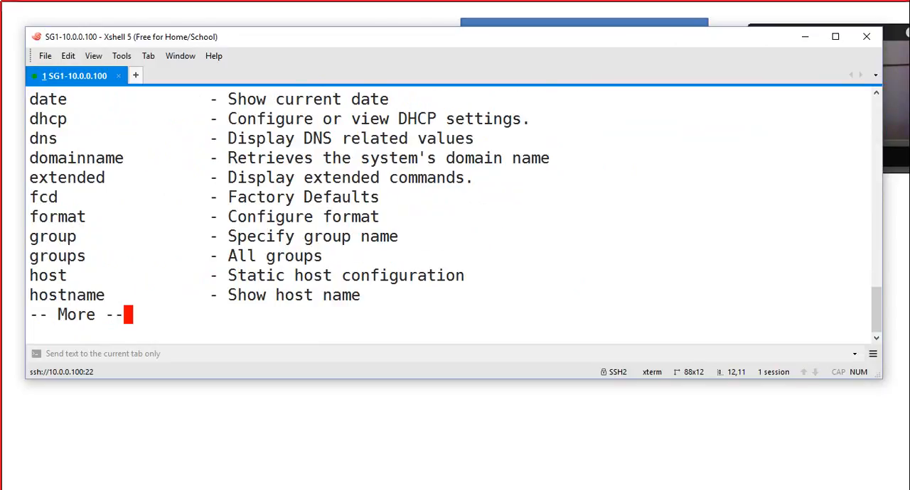
key("space")
key("space")
key("space")
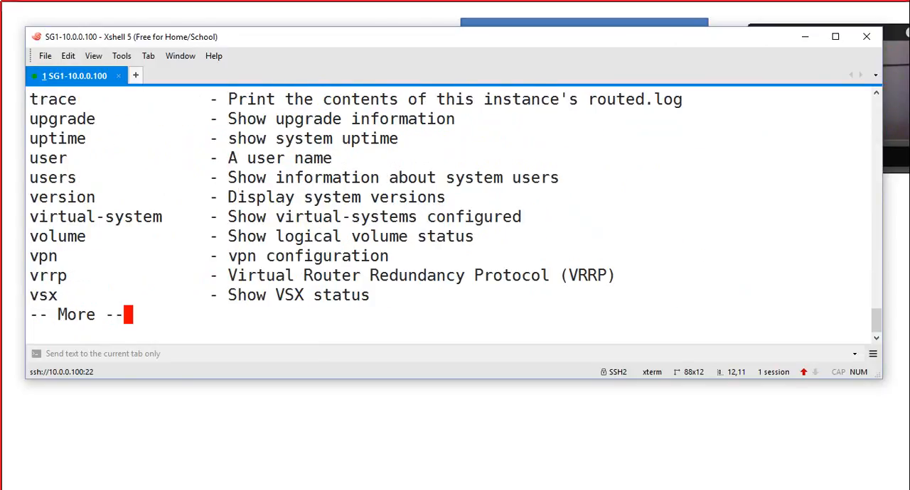
Step: List the show route options, then display the OSPF routes with show route ospf
type("route")
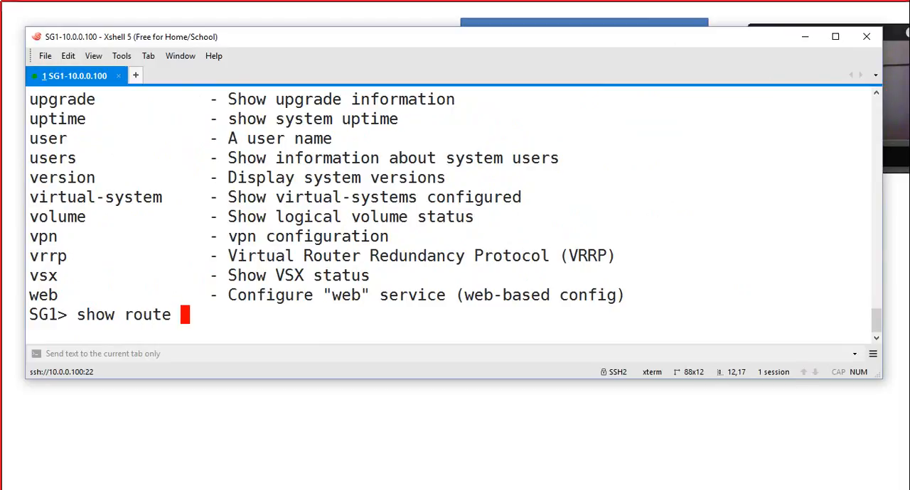
key("Tab")
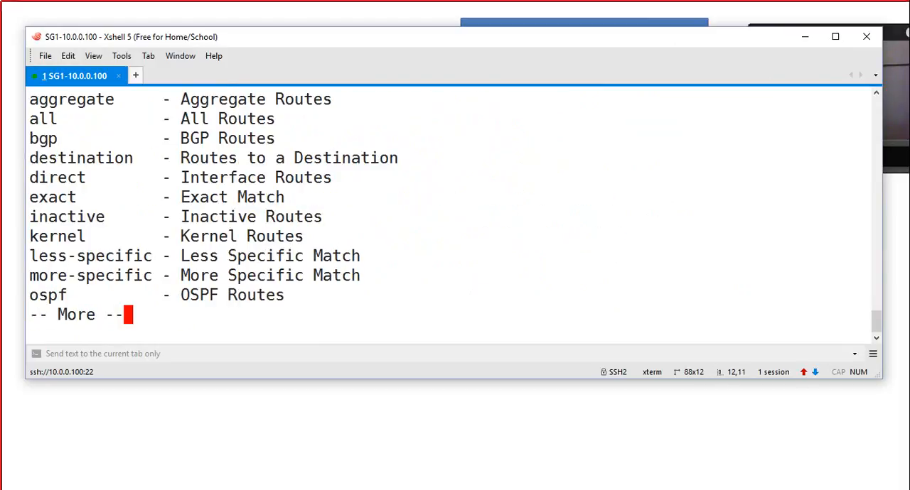
key("space")
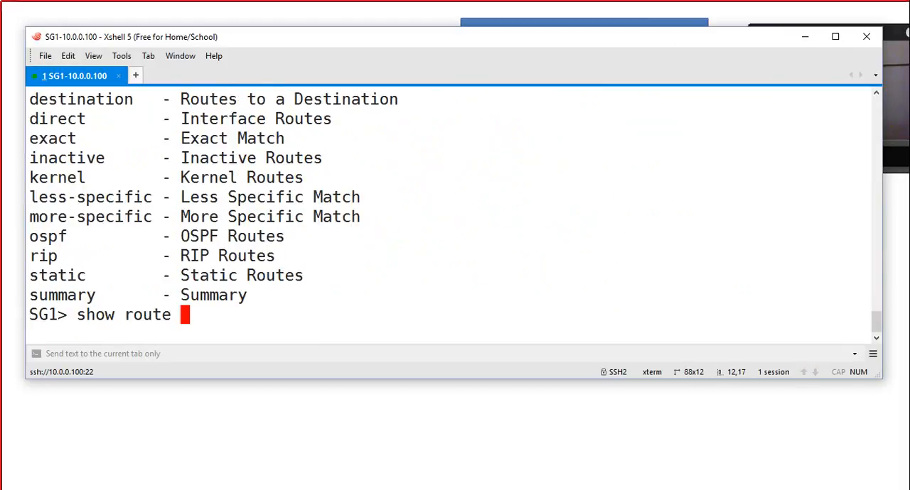
type("ospf")
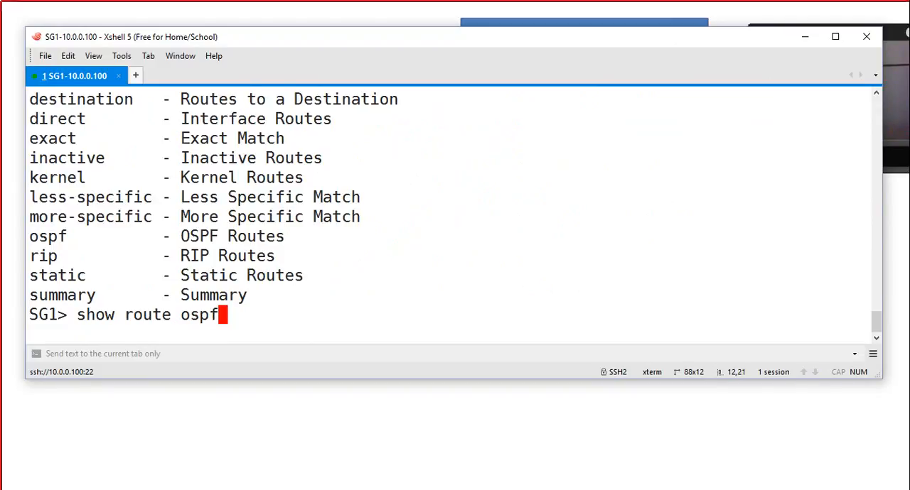
key("Return")
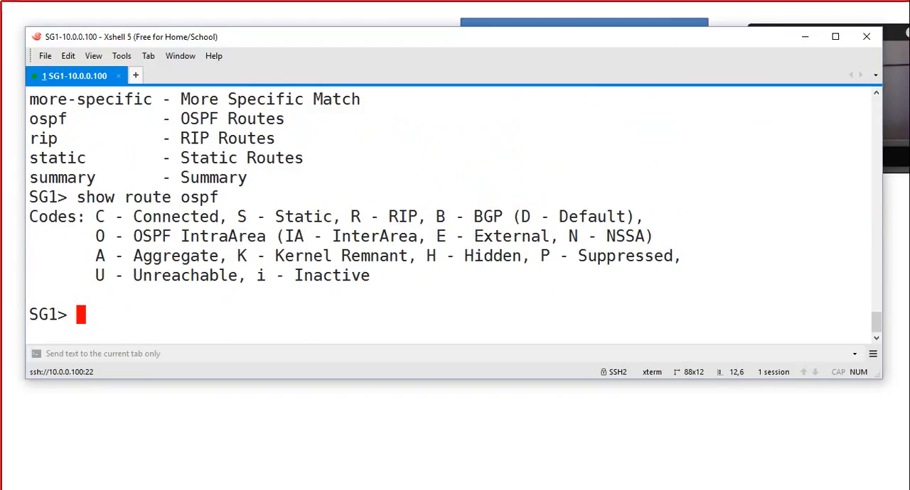
Step: Display all of the gateway's routes with show route all
type("show rout")
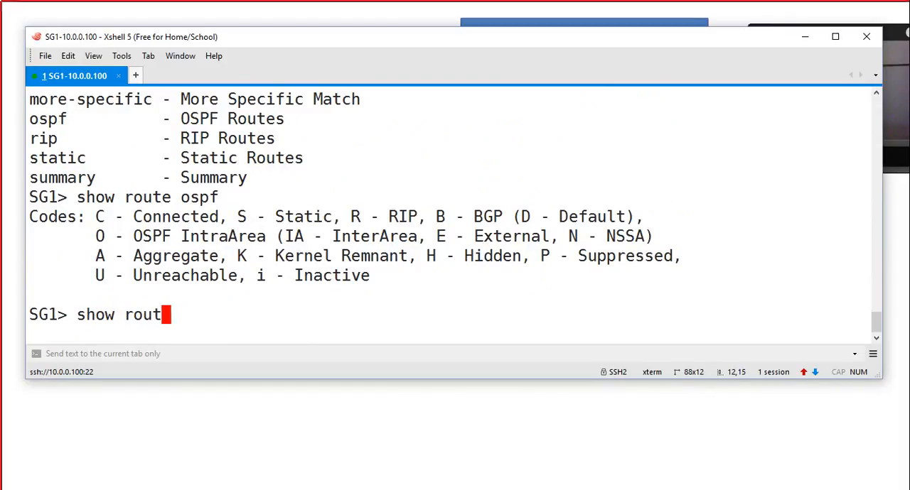
type("e all")
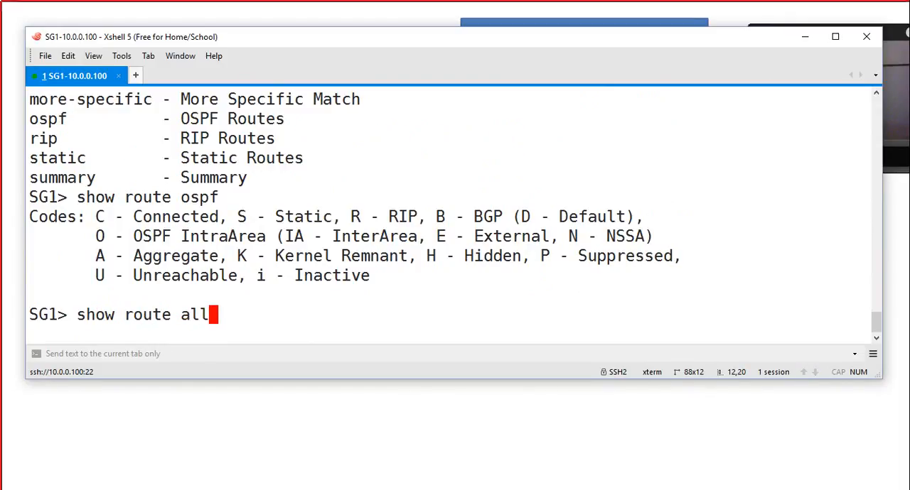
key("Return")
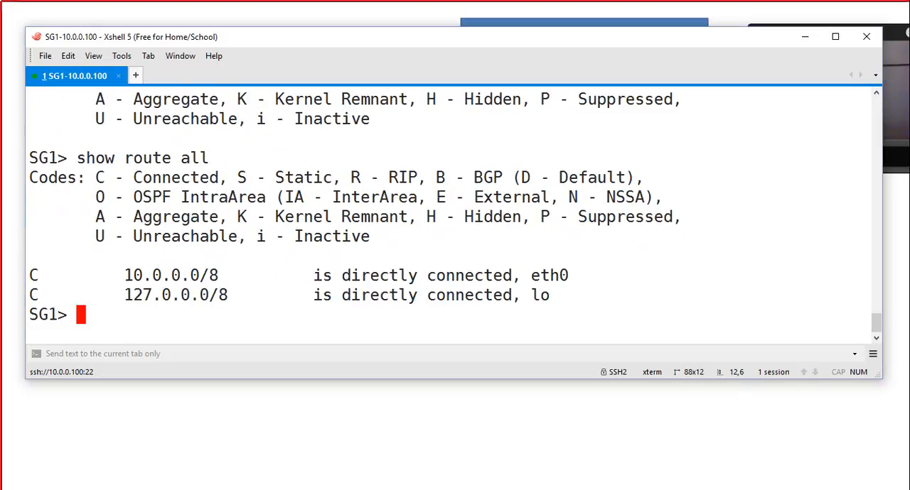
Step: List the show arp options, then display all dynamic ARP entries with show arp dynamic all
type("sho")
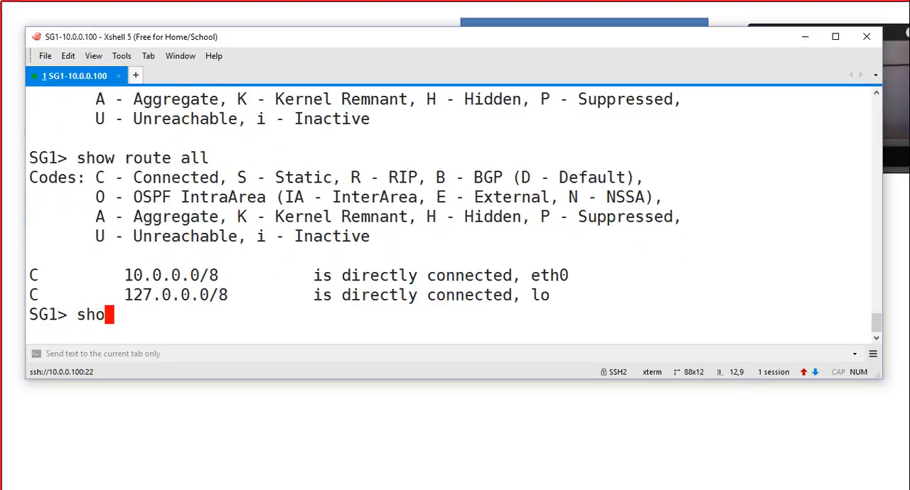
type("w arp")
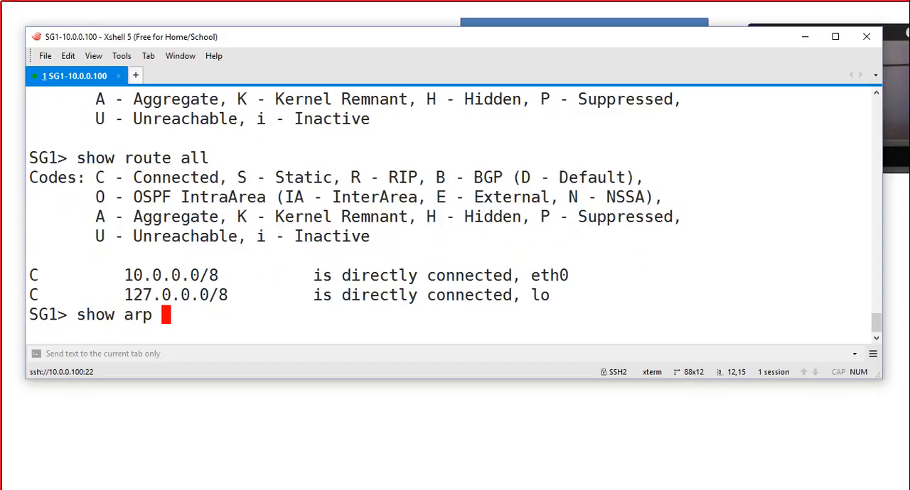
key("question")
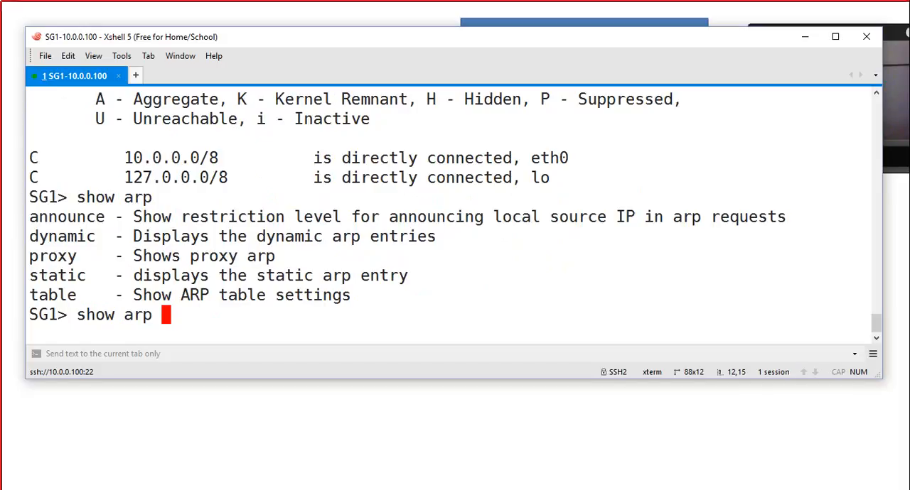
type("dyn")
key("Tab")
key("Tab")
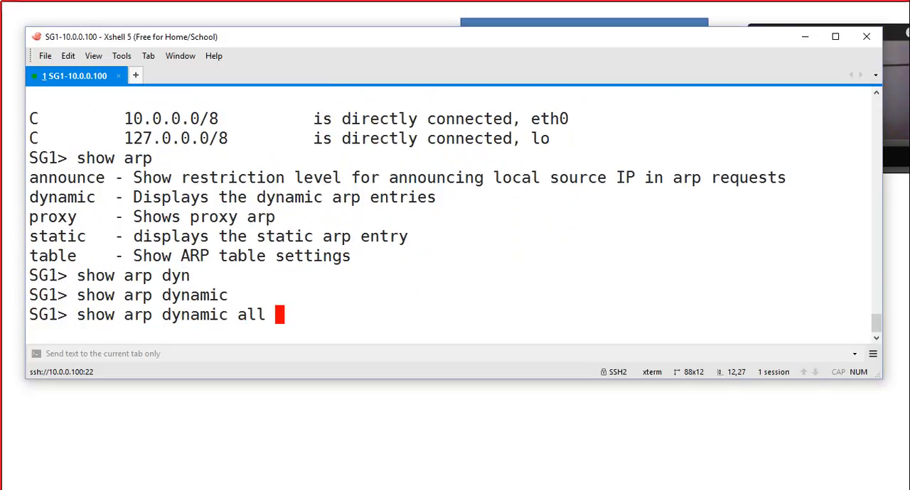
key("Tab")
key("Return")
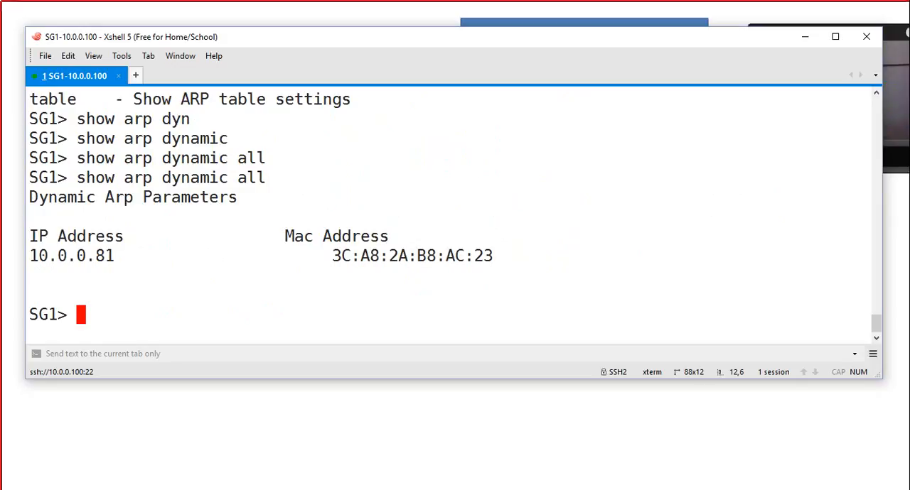
Step: Display the full details and statistics of interface eth0 with show interface eth0
type("sho")
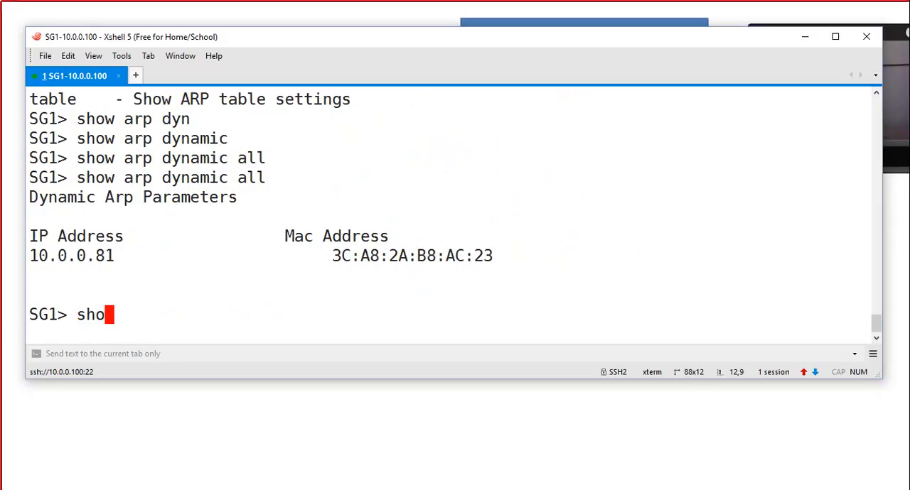
type("w inter")
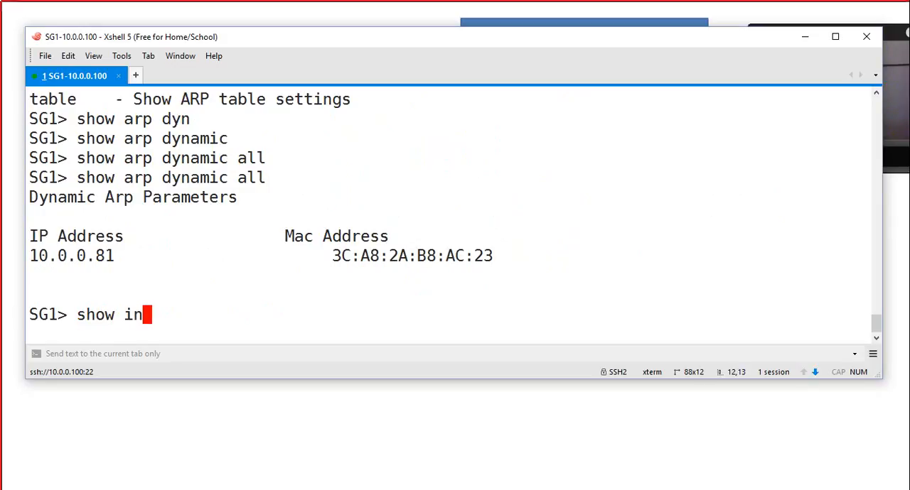
key("Tab")
type("et")
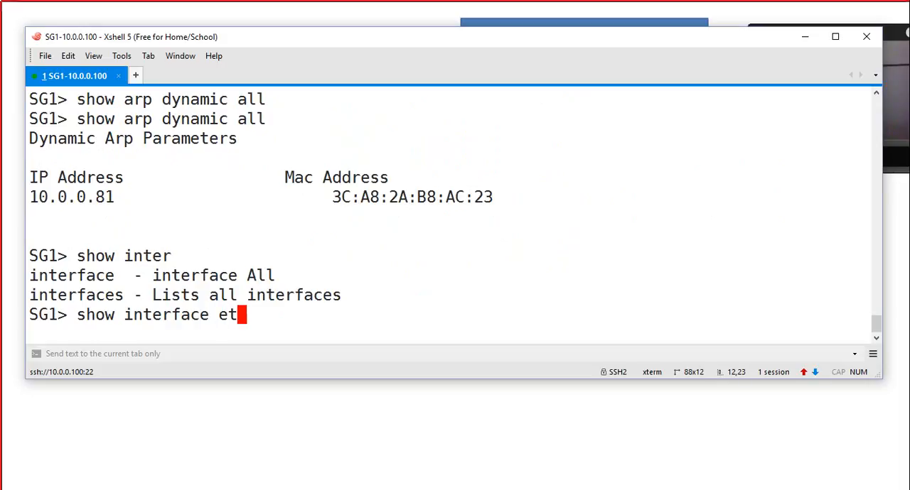
type("h 0")
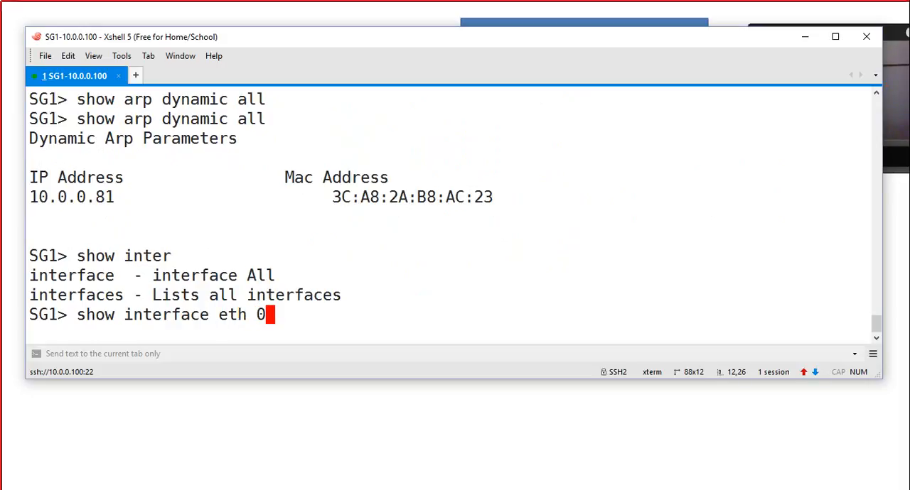
key("BackSpace")
key("BackSpace")
type("0")
key("Return")
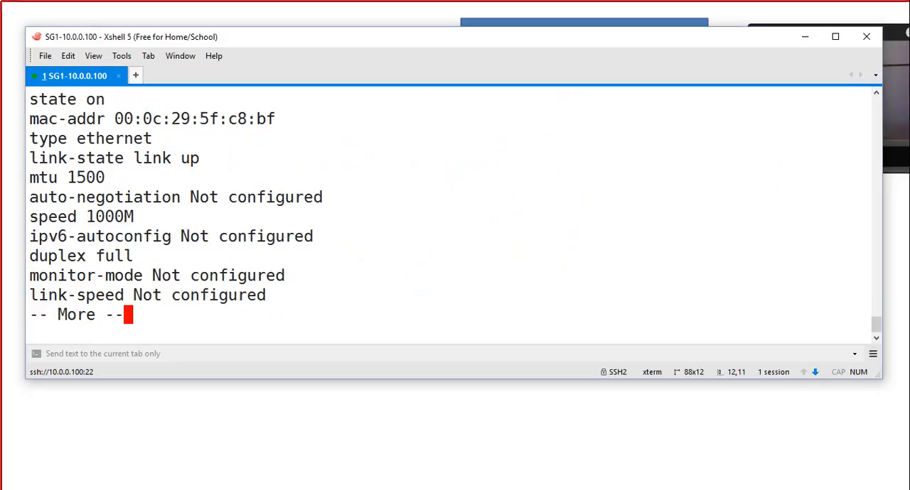
key("space")
Step: Run show interface eth1, highlight its link-state and state lines, and quit the paged output
key("Up")
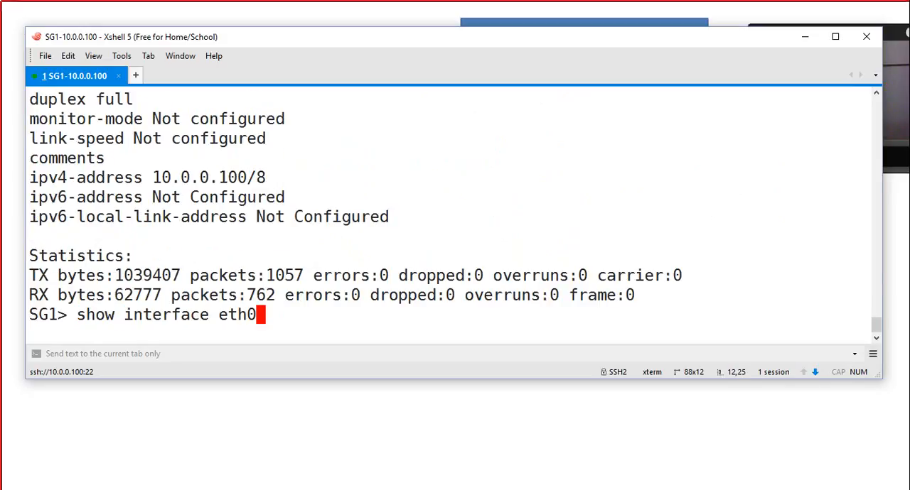
key("BackSpace")
type("1")
key("Return")
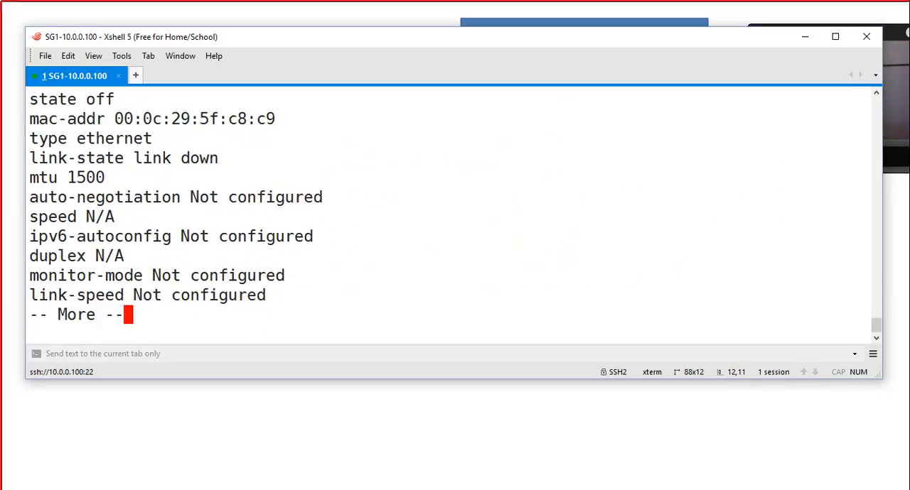
scroll(447, 213, "up", 2)
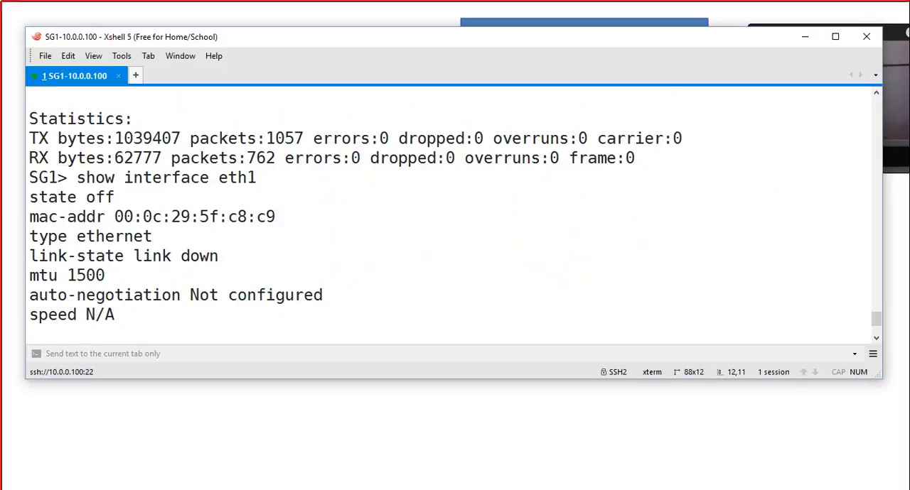
left_click_drag(29, 256, 231, 281)
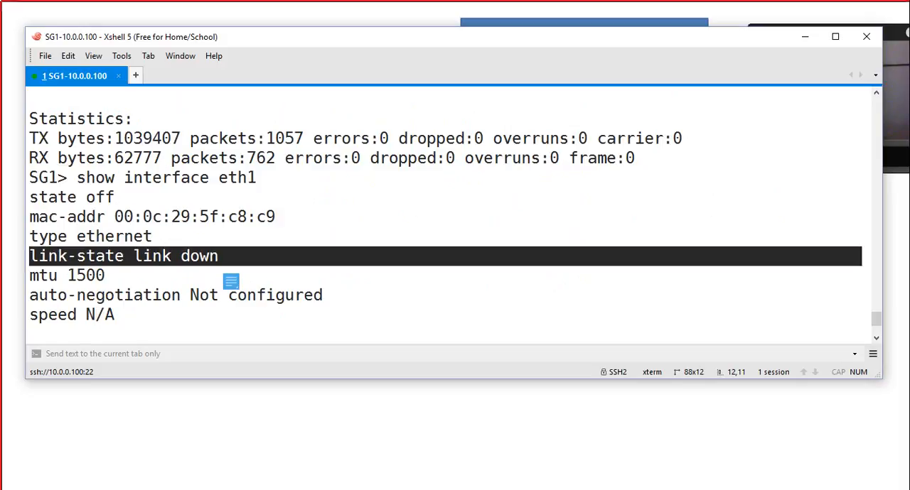
left_click_drag(29, 196, 127, 216)
scroll(137, 225, "down", 2)
key("ctrl+c")
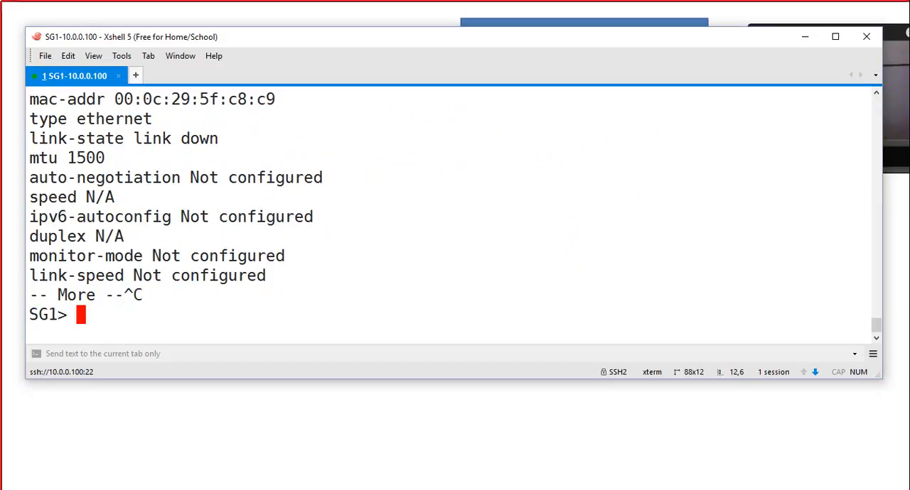
Step: Begin a set interface eth1 command and list the parameters that can be configured for it
type("set in")
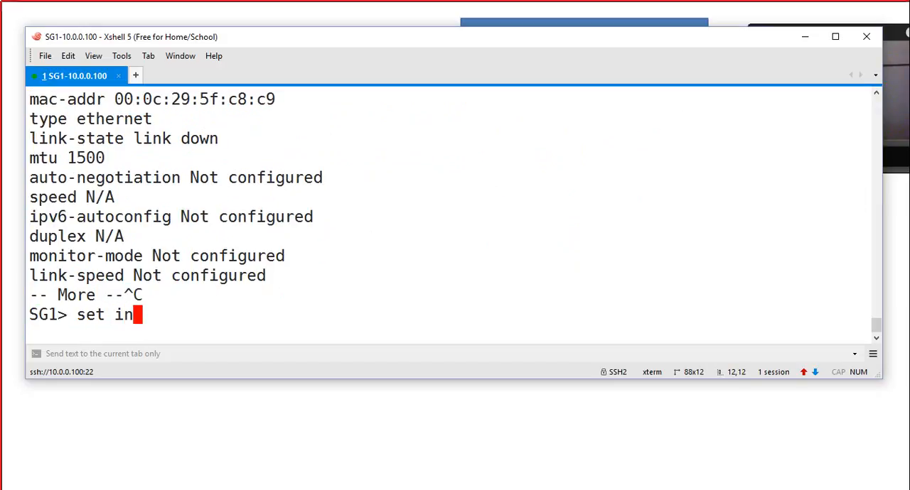
type("ter")
key("Tab")
type("eth1")
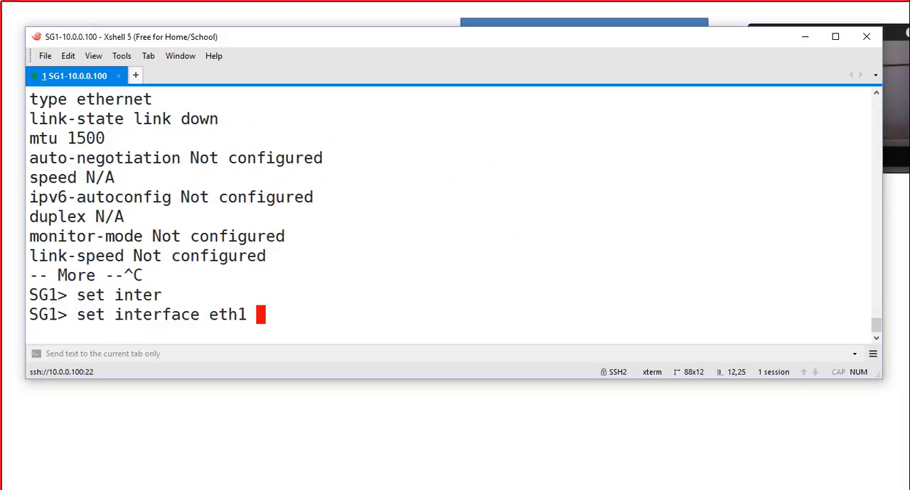
key("Tab")
key("space")
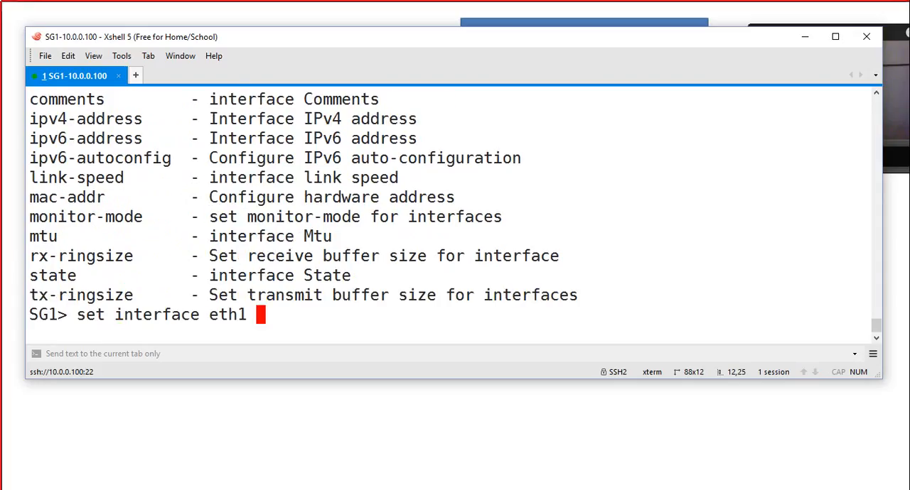
Step: Complete and run the command as set interface eth1 state on, checking the allowed state values first
type("stat")
key("Tab")
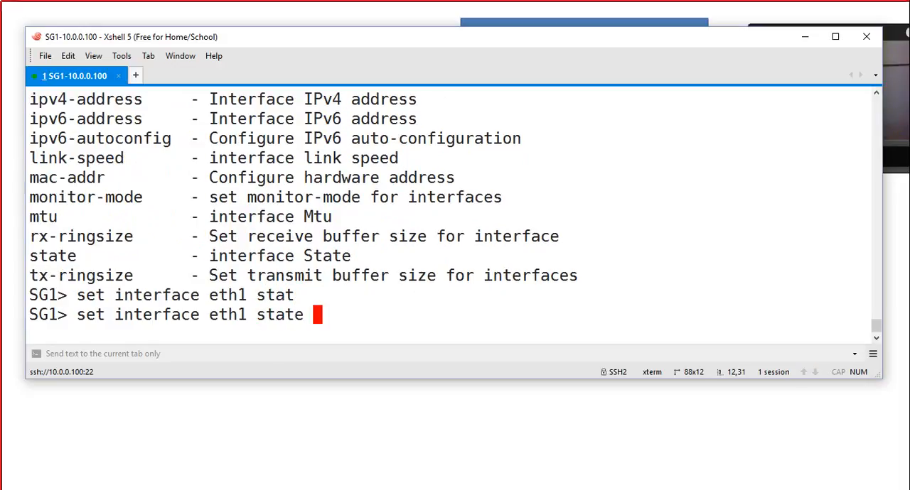
key("Tab")
type("o")
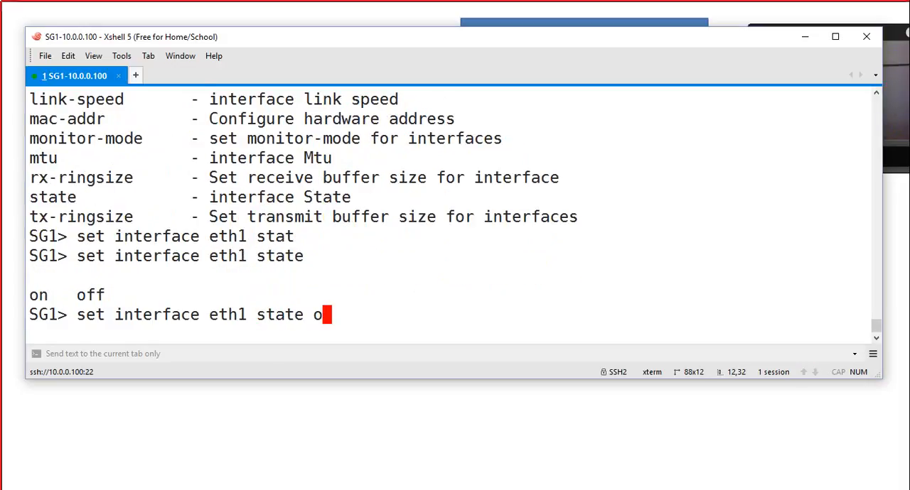
type("on")
key("BackSpace")
key("BackSpace")
key("BackSpace")
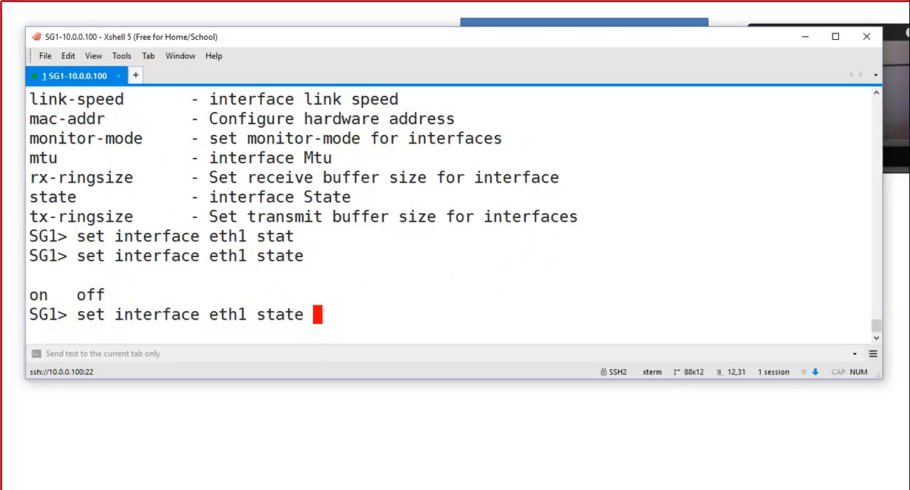
type("on")
key("Return")
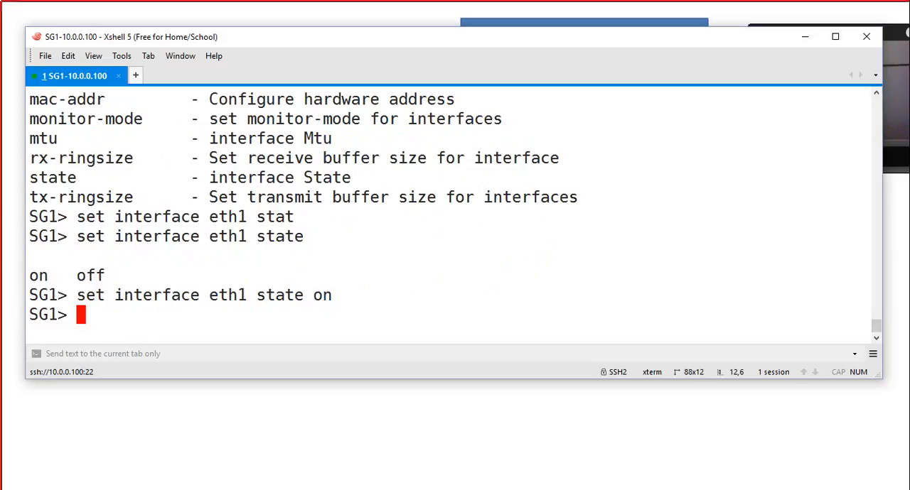
Step: Assign IPv4 address 192.168.0.100 with mask-length 24 to interface eth1 using the set interface command
type("se")
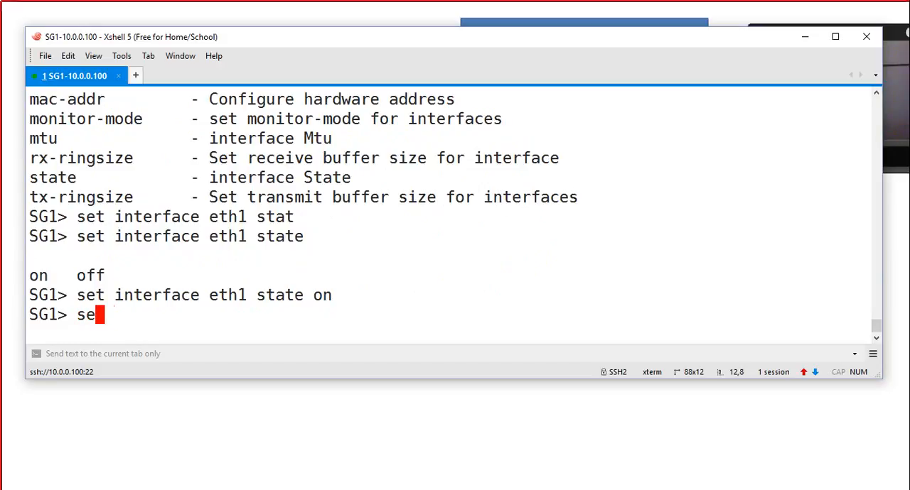
type("t inter")
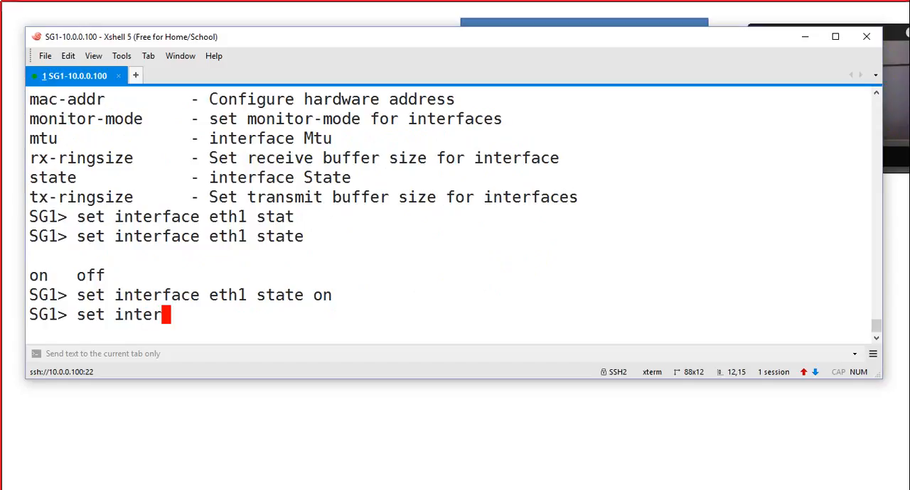
key("Tab")
type("eth1 ipv")
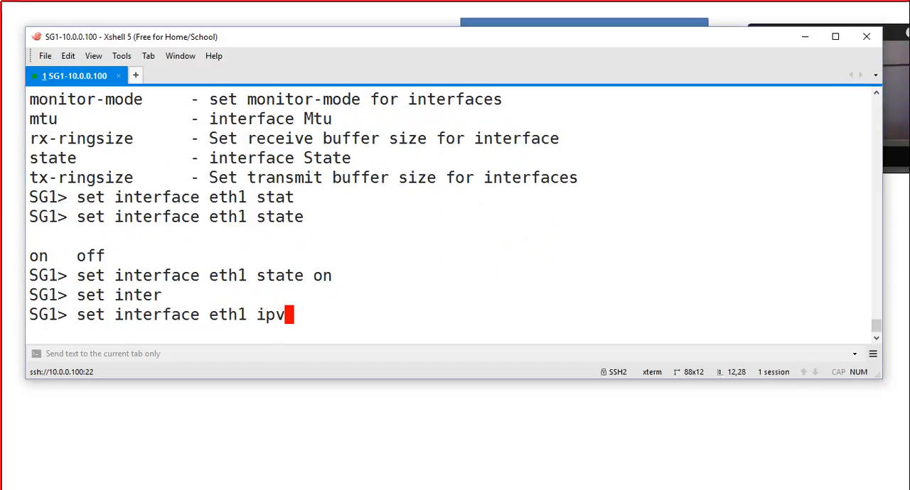
type("4-add")
key("Tab")
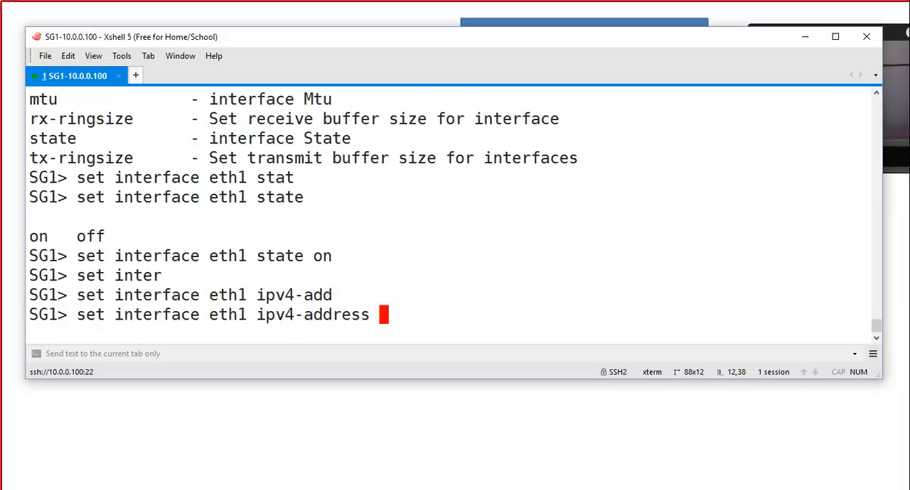
type("192")
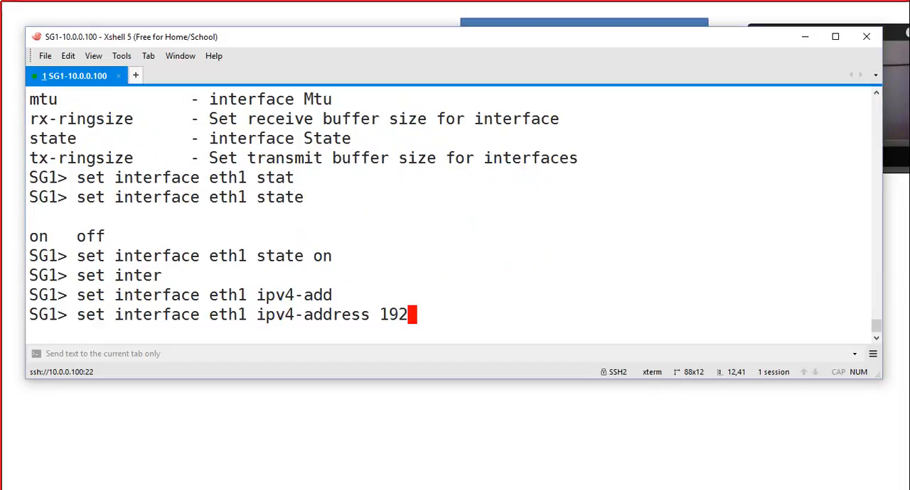
type(".168.0.")
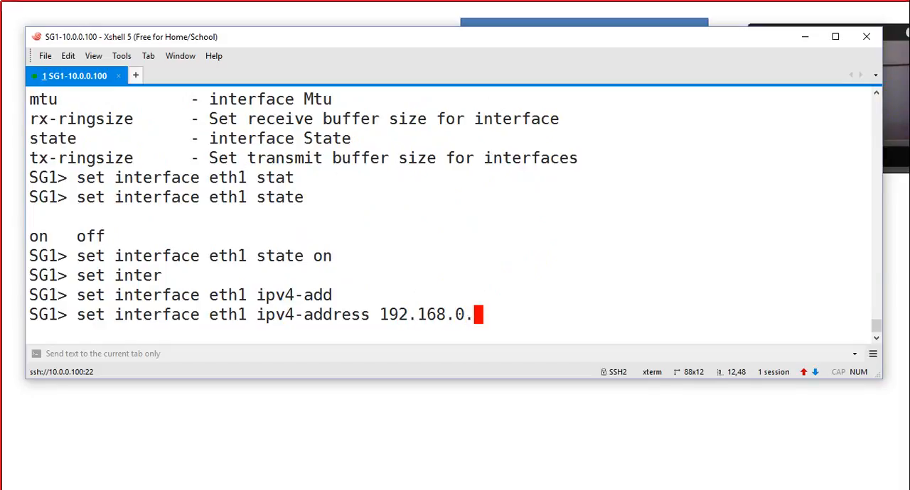
type("100 mask")
key("Tab")
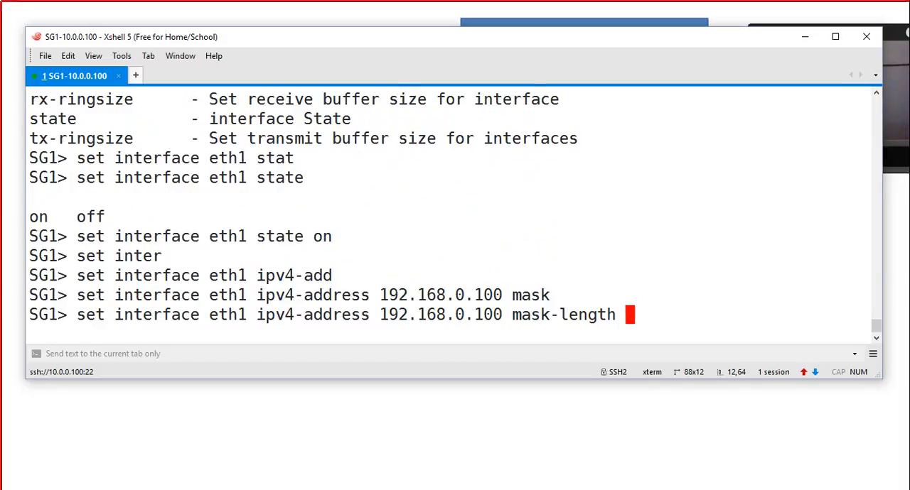
type("24")
key("Return")
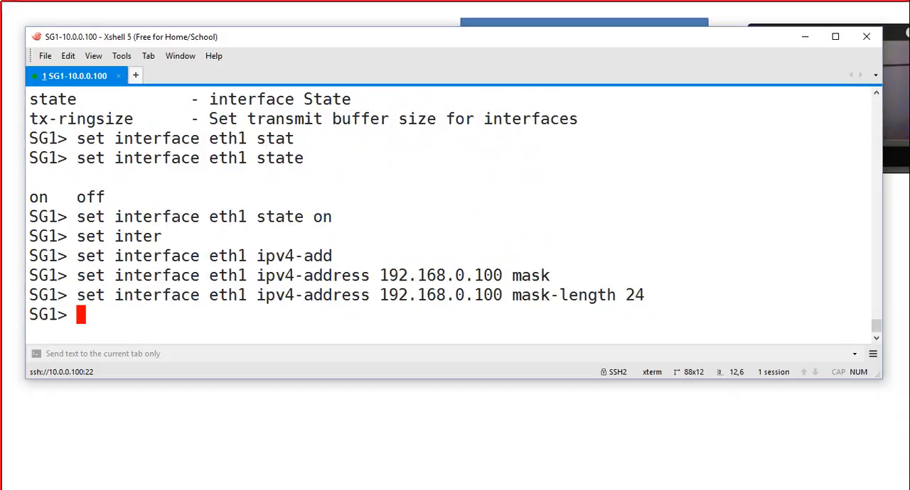
Step: Try to display the details of interface eth1 to check its new address
type("show ")
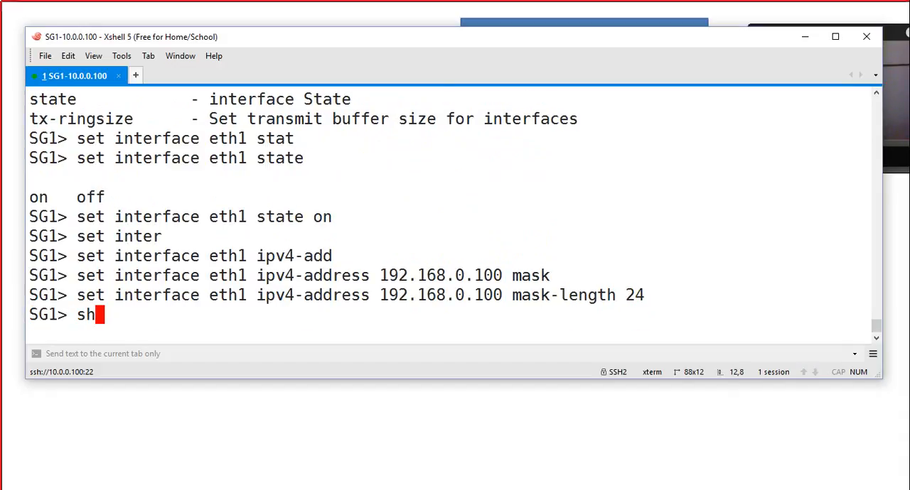
type("inter")
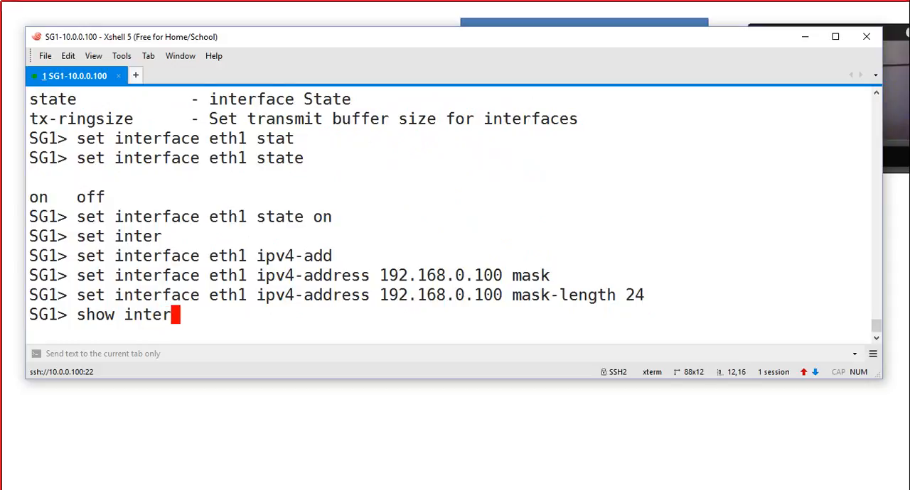
key("Tab")
type("eth 1")
key("Return")
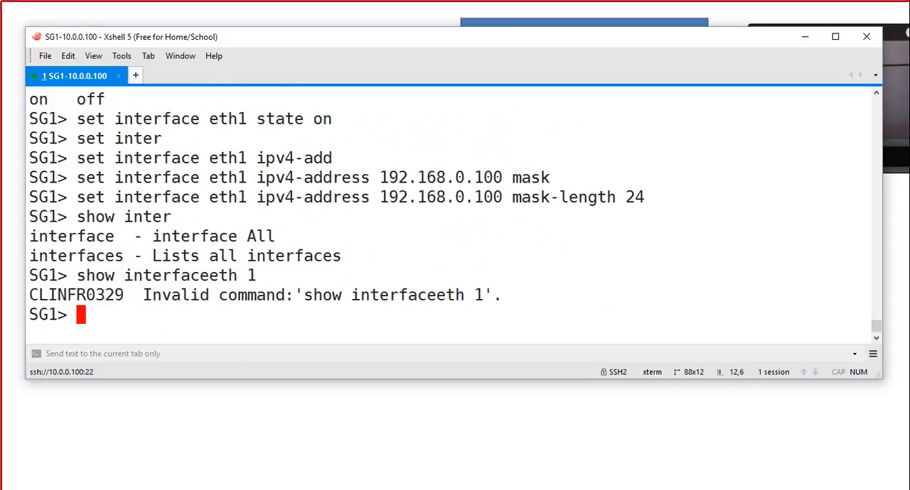
Step: Correct the previous command to show interface eth1 and run it
key("Up")
key("BackSpace")
key("BackSpace")
key("BackSpace")
key("BackSpace")
key("BackSpace")
key("BackSpace")
key("BackSpace")
key("Tab")
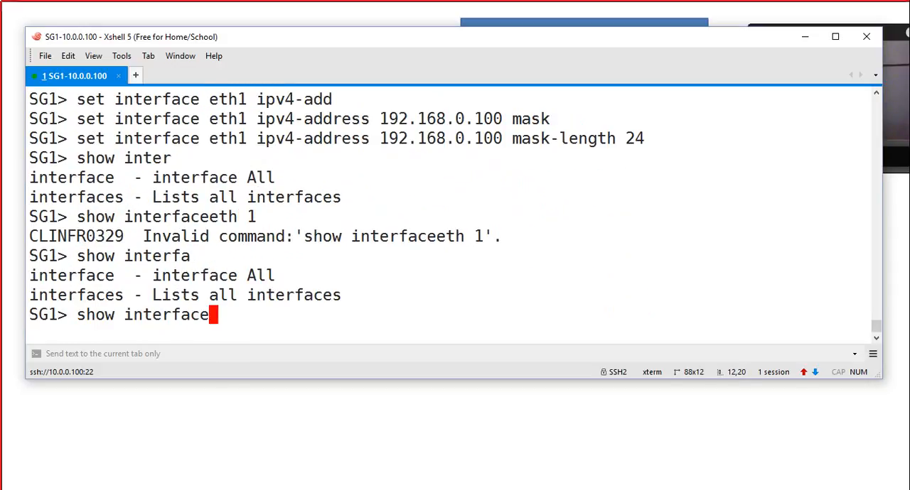
type("eth1")
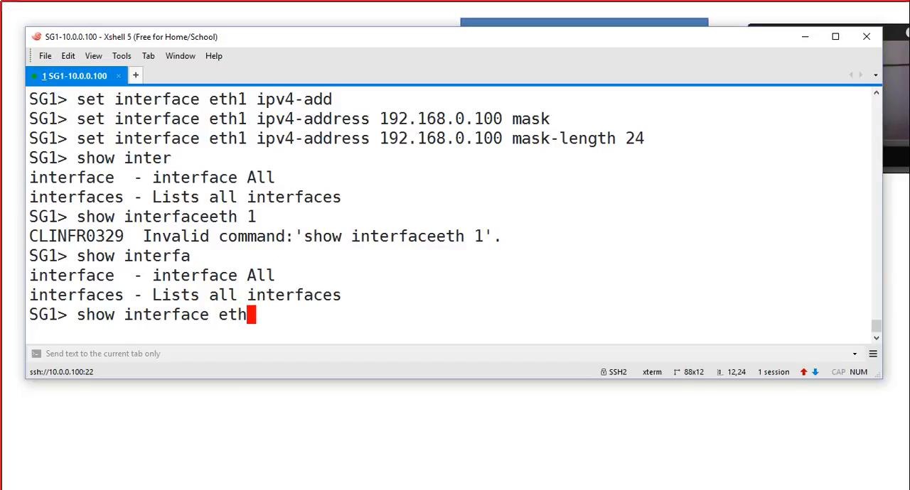
key("Return")
Step: Page through the rest of the eth1 output and highlight the configured IPv4 address
scroll(451, 213, "up", 2)
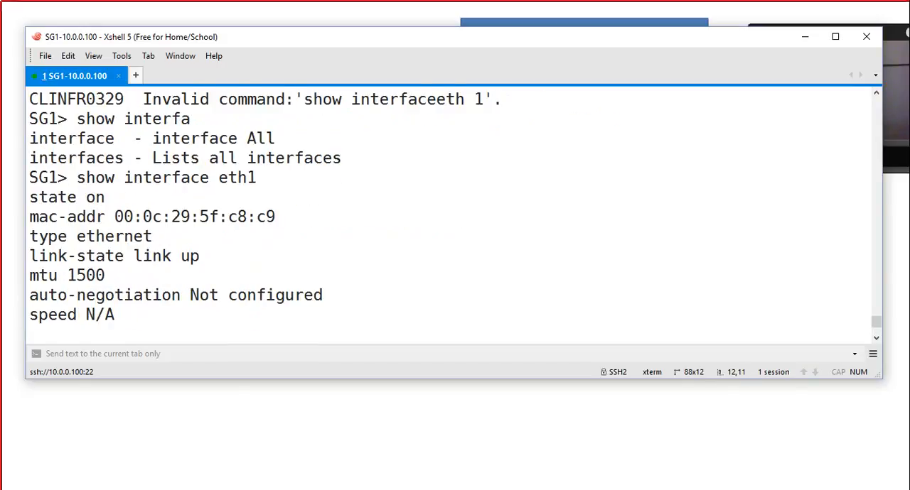
scroll(451, 213, "down", 2)
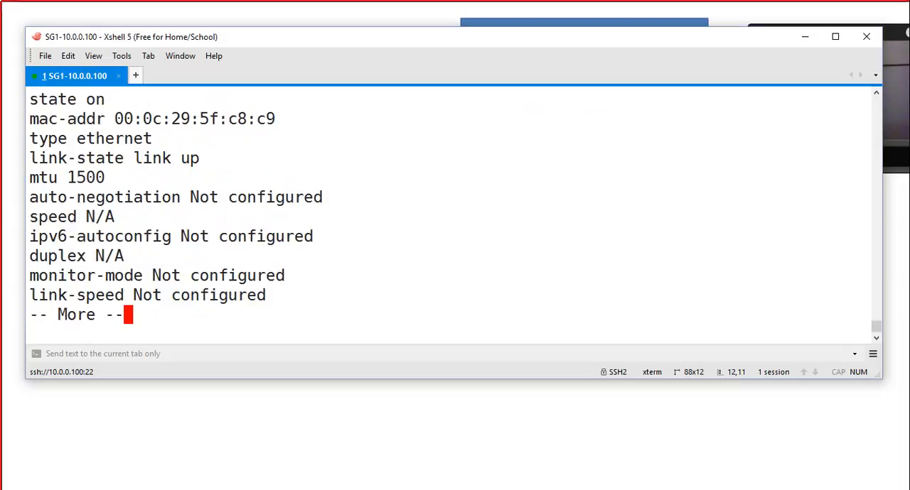
key("space")
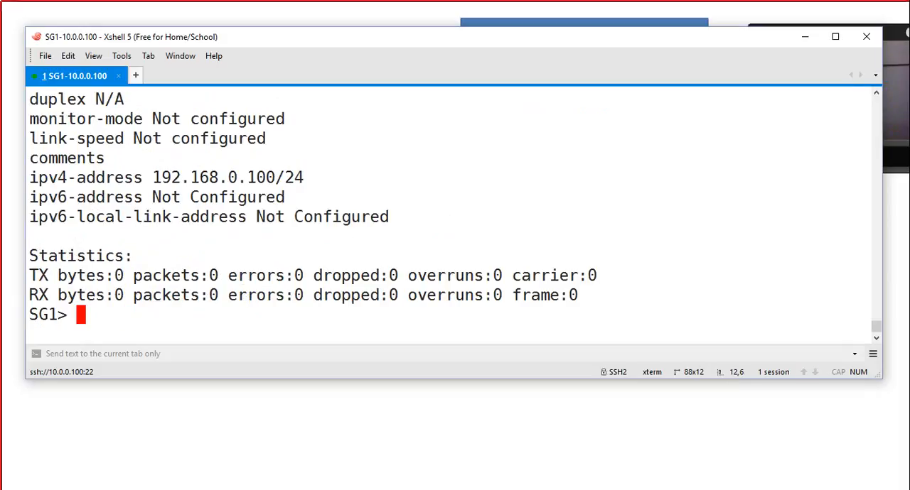
left_click_drag(153, 177, 275, 177)
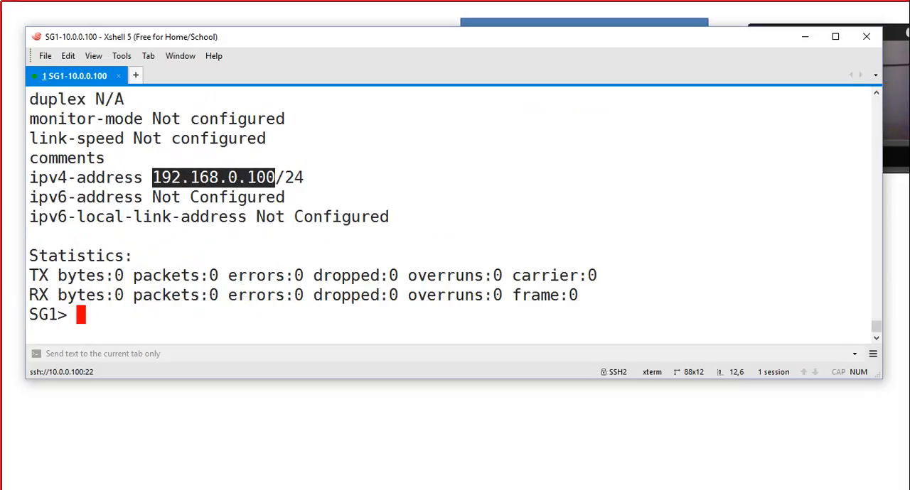
left_click(276, 177)
Step: Ping 10.0.0.3 from the gateway to test connectivity, and stop the ping after several replies
type("pi")
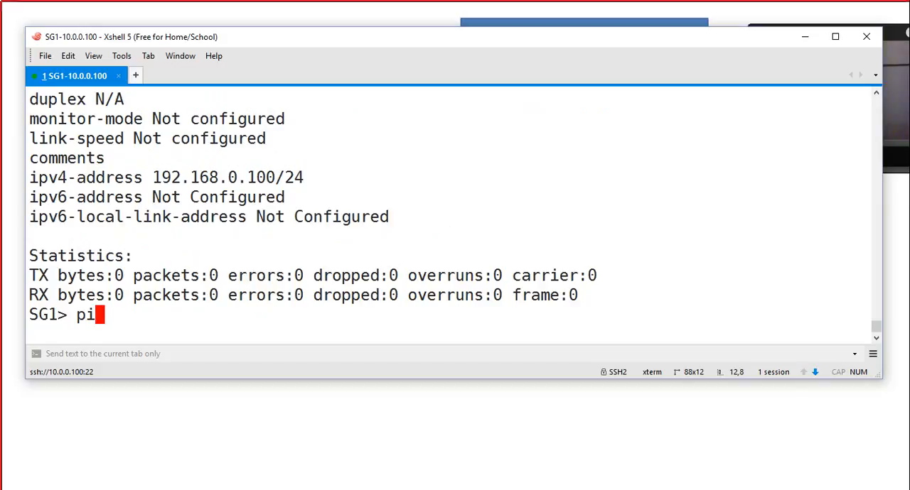
type("ng ")
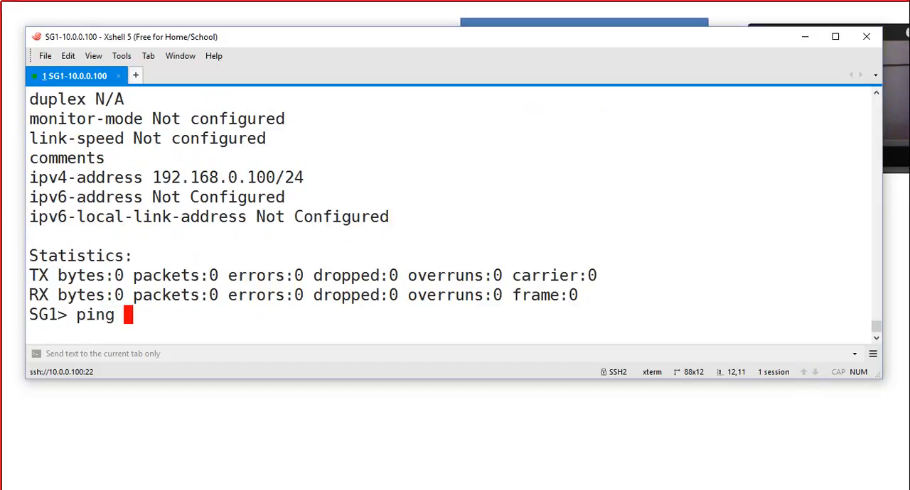
type("10.0.0.")
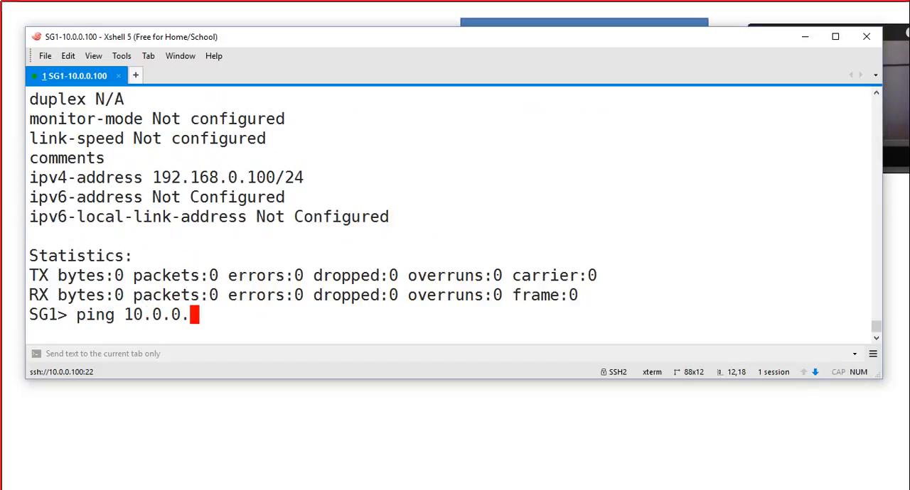
type("3")
key("Return")
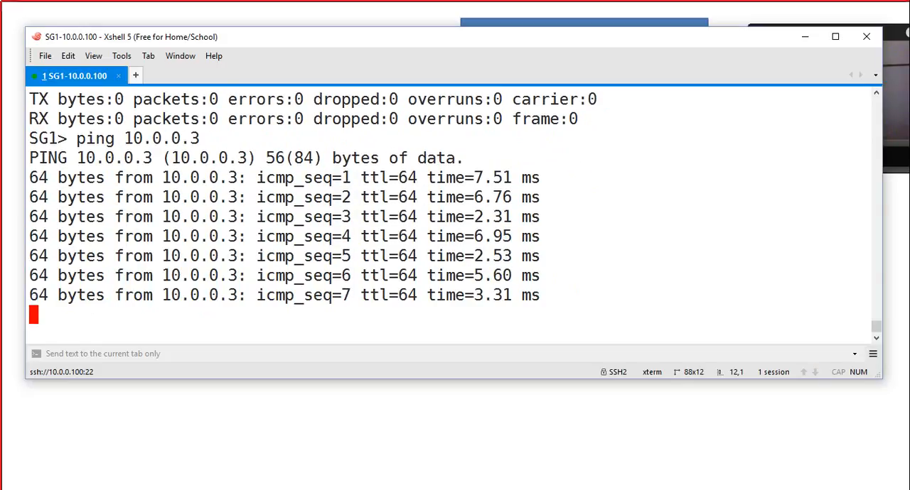
key("ctrl+c")
Step: Run fw stat to check the installed firewall policy, and highlight the policy name and installation time
type("fw stata")
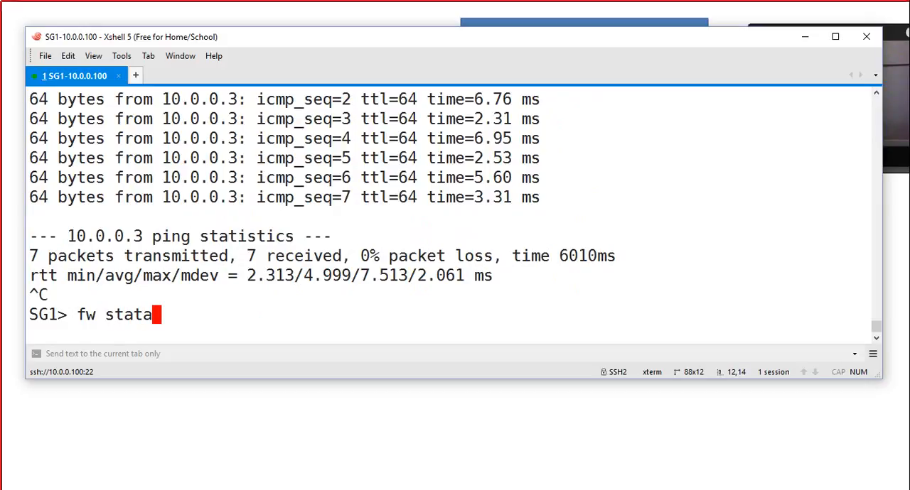
key("BackSpace")
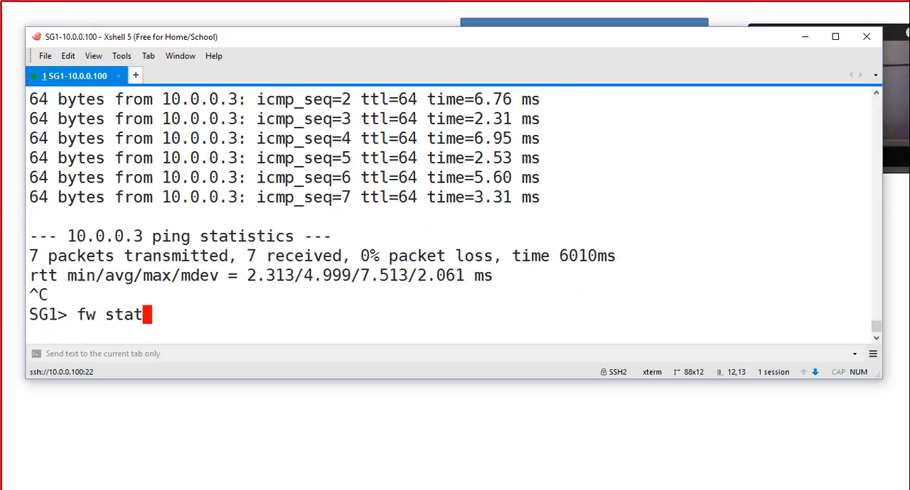
key("Tab")
key("Return")
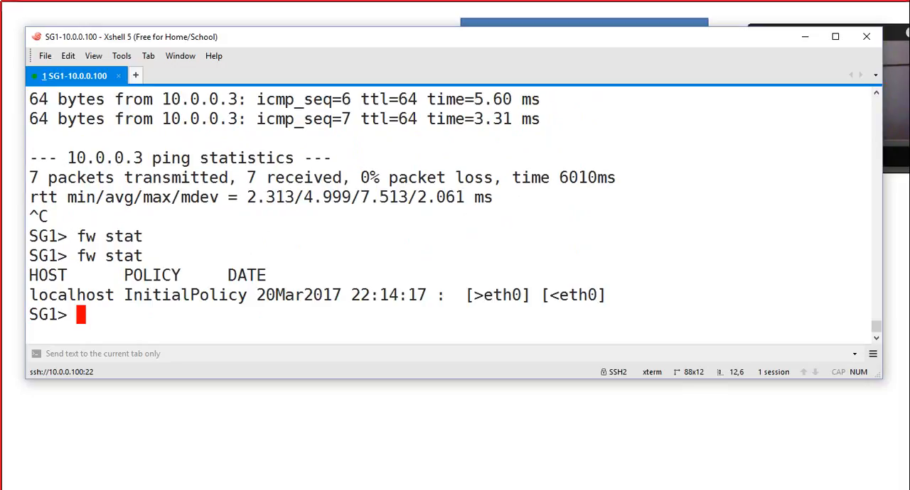
left_click_drag(455, 36, 473, 152)
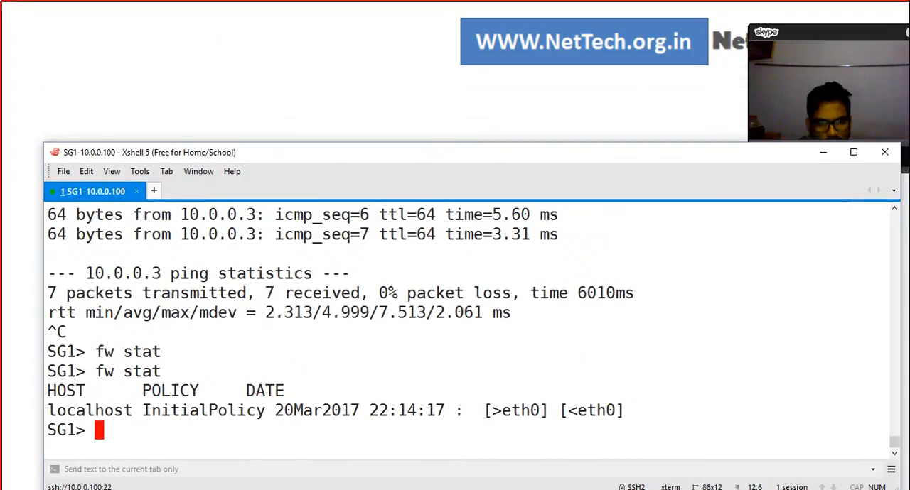
left_click_drag(142, 410, 256, 411)
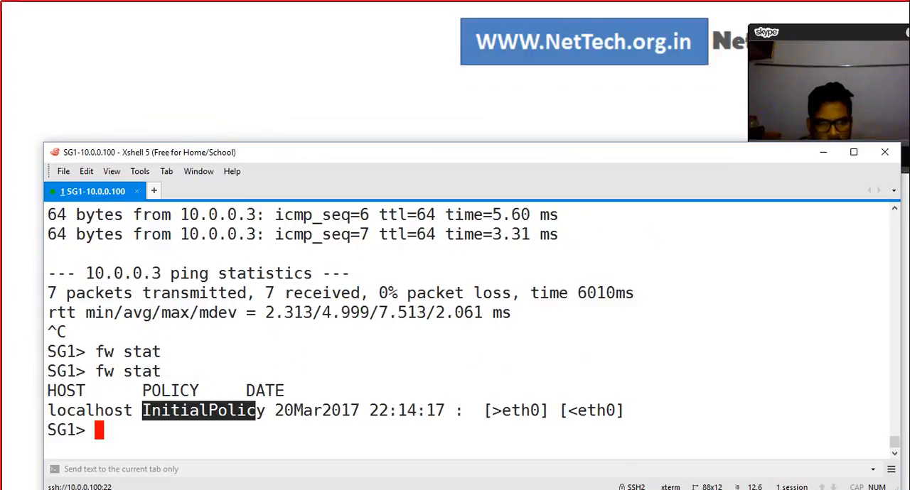
left_click_drag(276, 411, 435, 410)
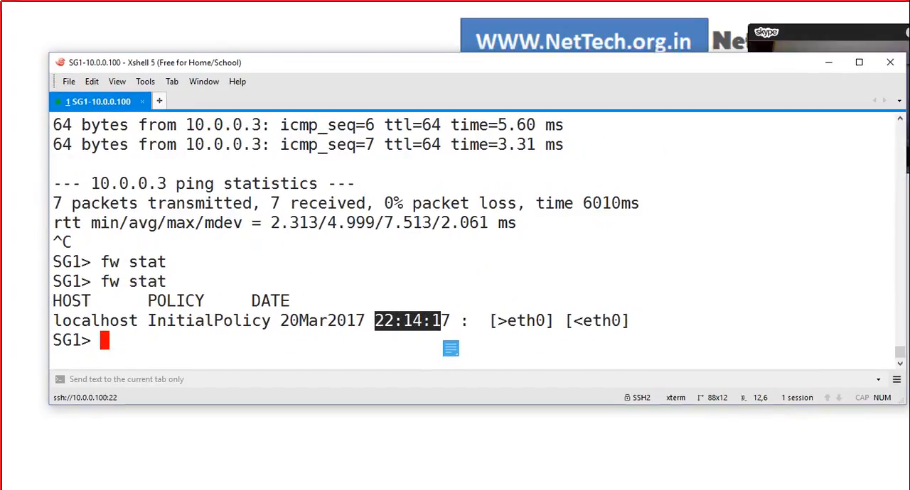
Step: Uninstall the current security policy from the gateway with fw unloadlocal
type("fw ")
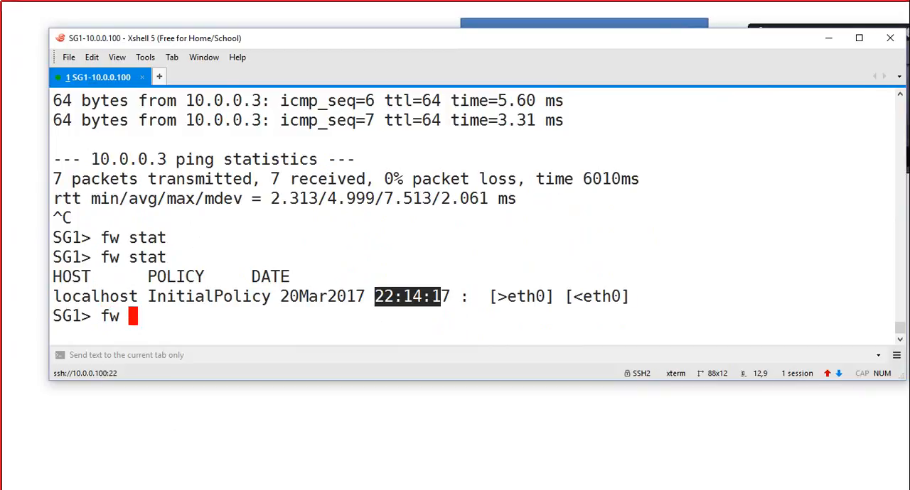
type("unloadlocal")
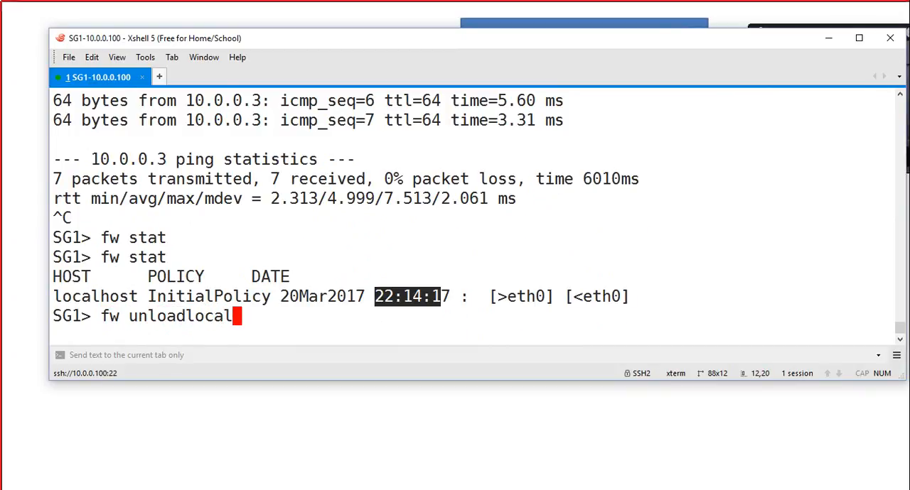
key("Return")
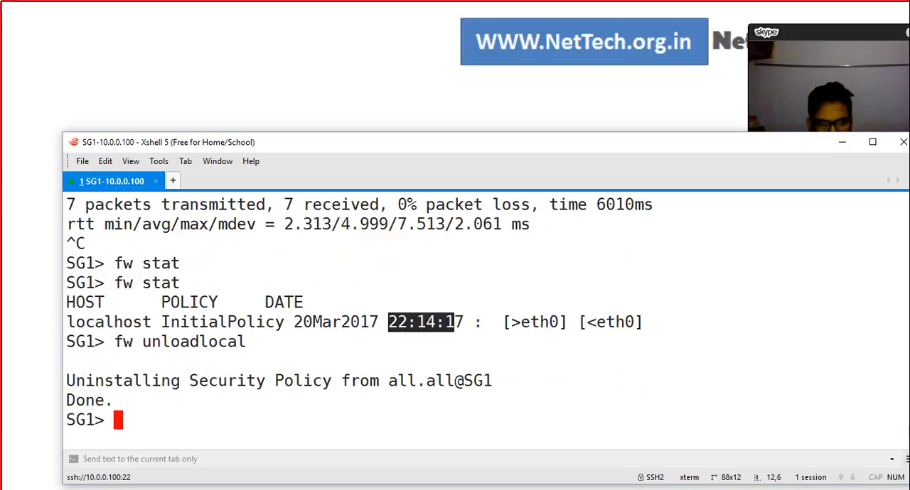
Step: Run fw stat again to check the policy status after the unload
type("fw ")
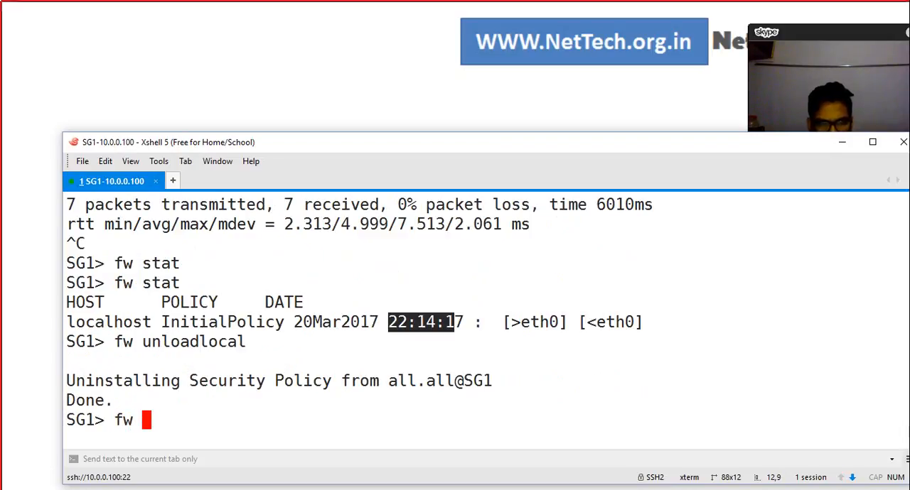
type("stat")
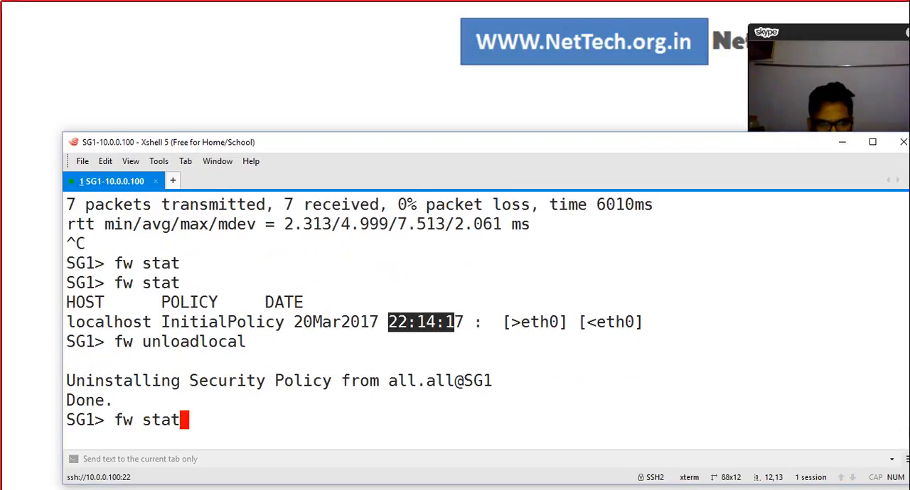
key("Return")
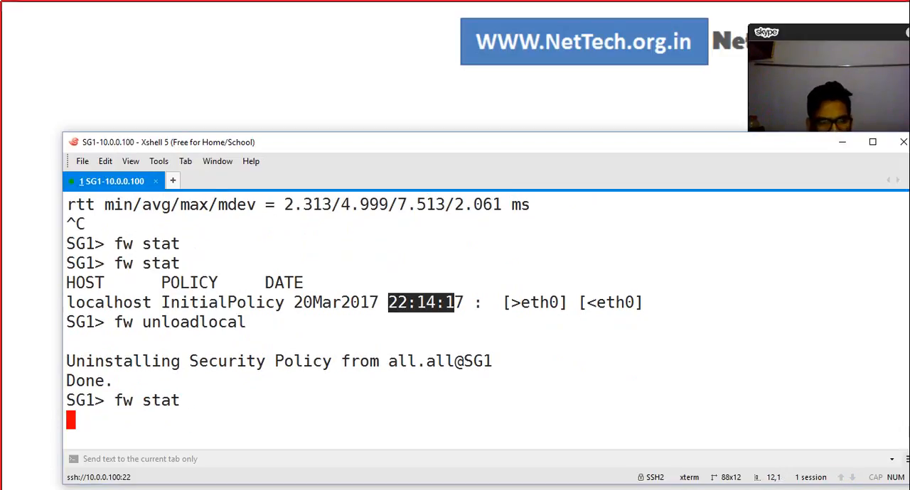
key("alt+Tab")
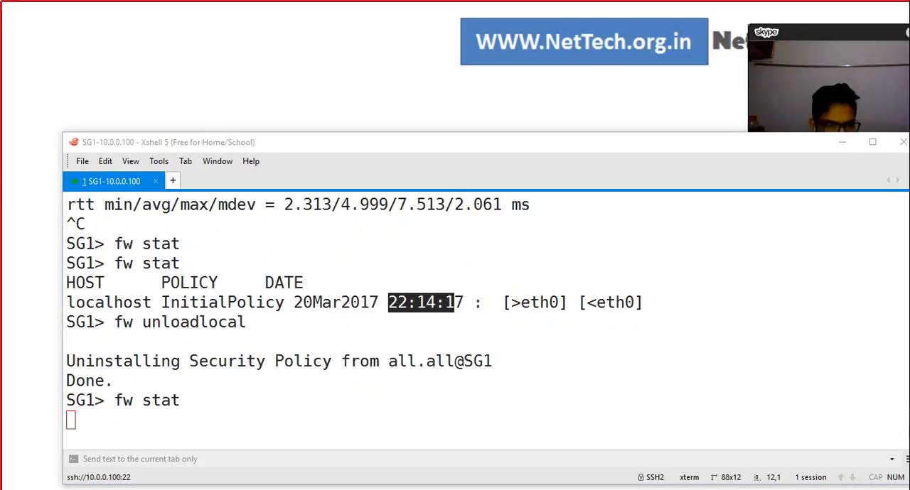
left_click_drag(455, 142, 436, 135)
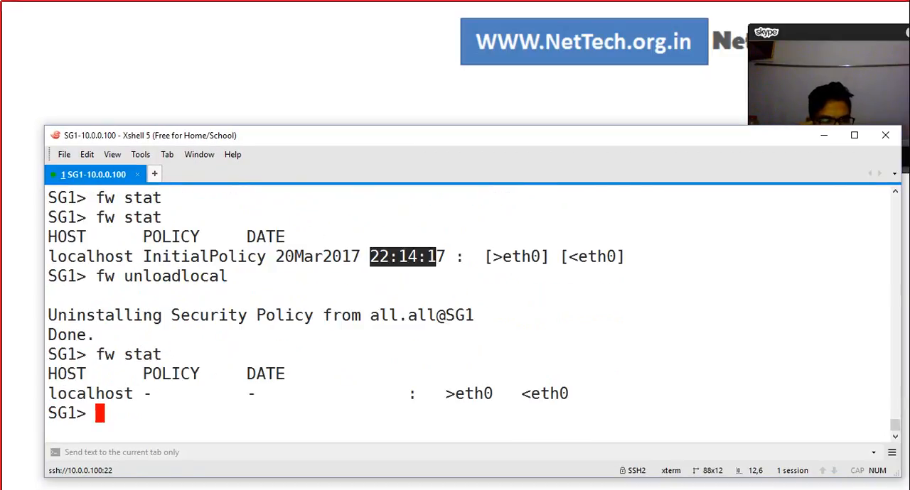
Step: Highlight the latest fw stat result row, and ping 10.0.0.100 from the Windows Command Prompt, minimizing that window when done
left_click_drag(56, 393, 595, 399)
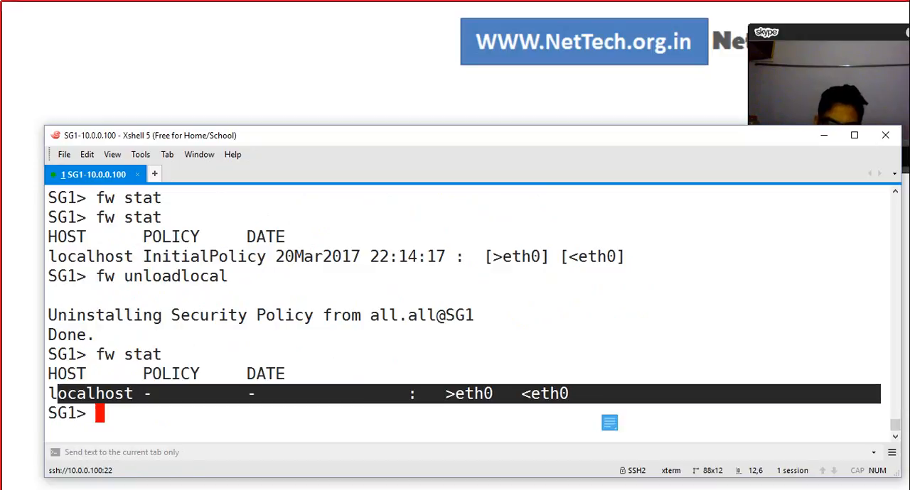
left_click(595, 402)
key("alt+Tab")
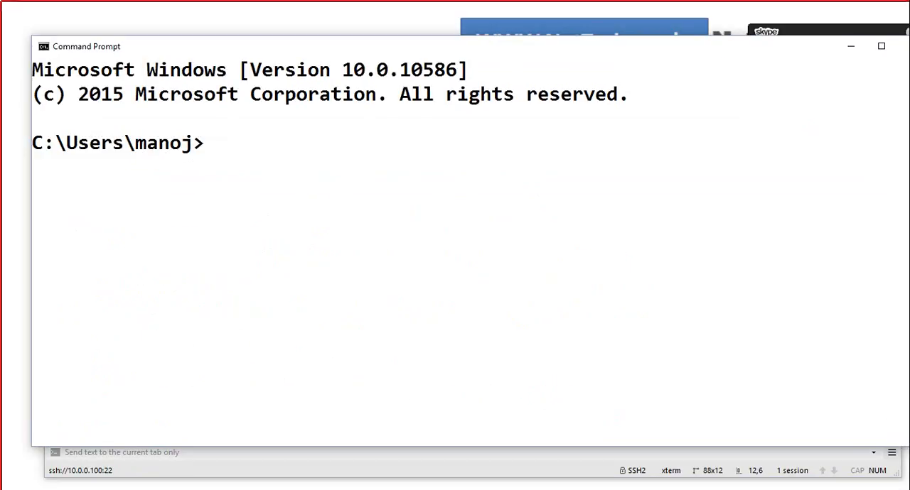
left_click(290, 167)
type("ping 10.")
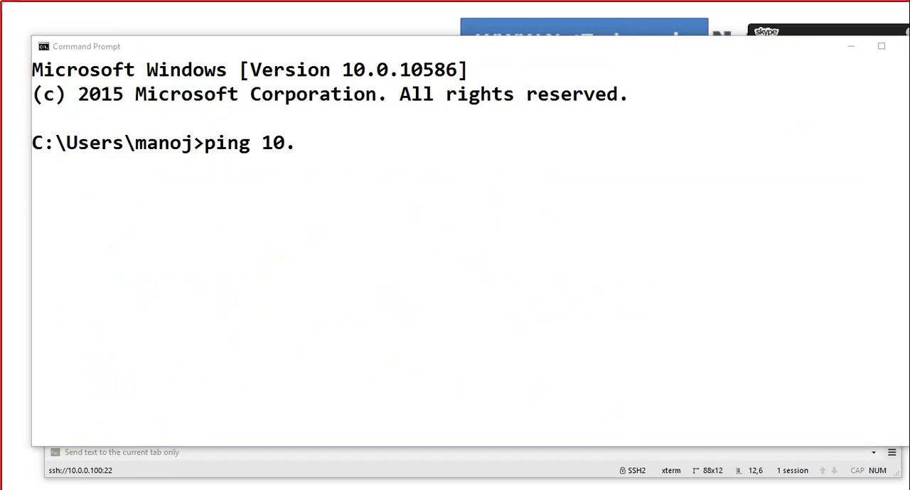
left_click(348, 144)
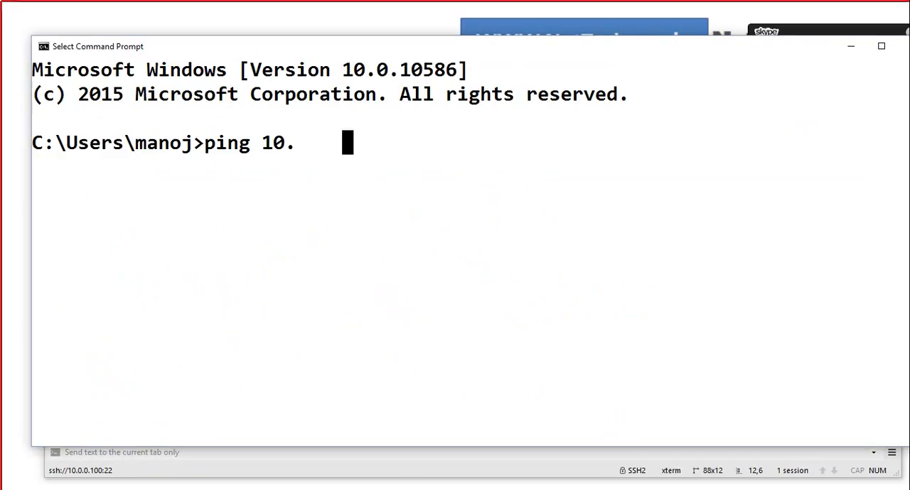
type("0.0.100")
key("Return")
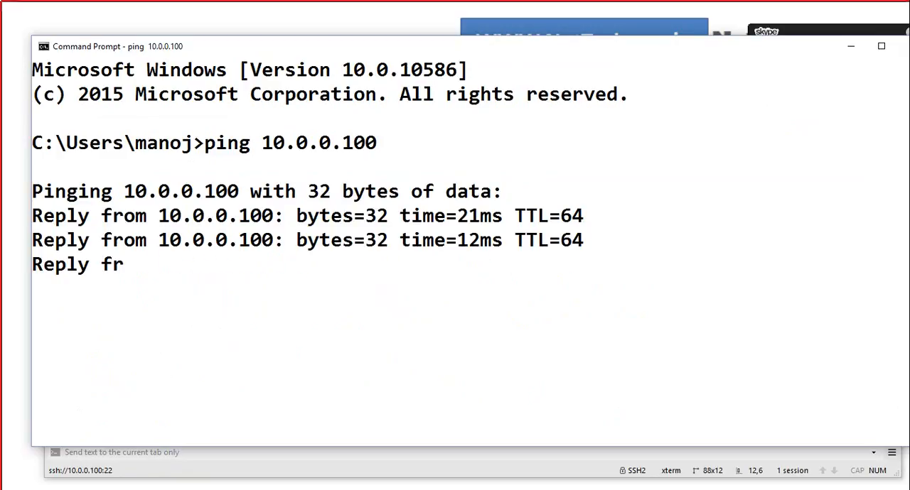
left_click_drag(348, 47, 341, 217)
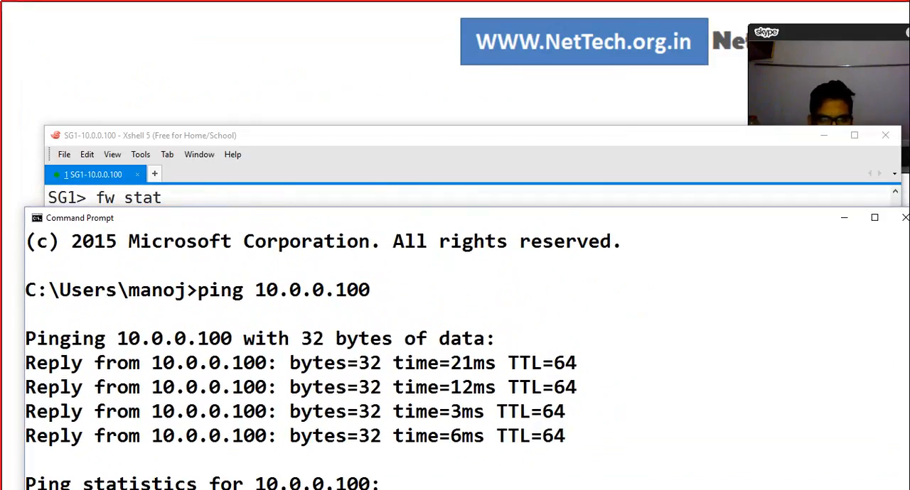
left_click(844, 218)
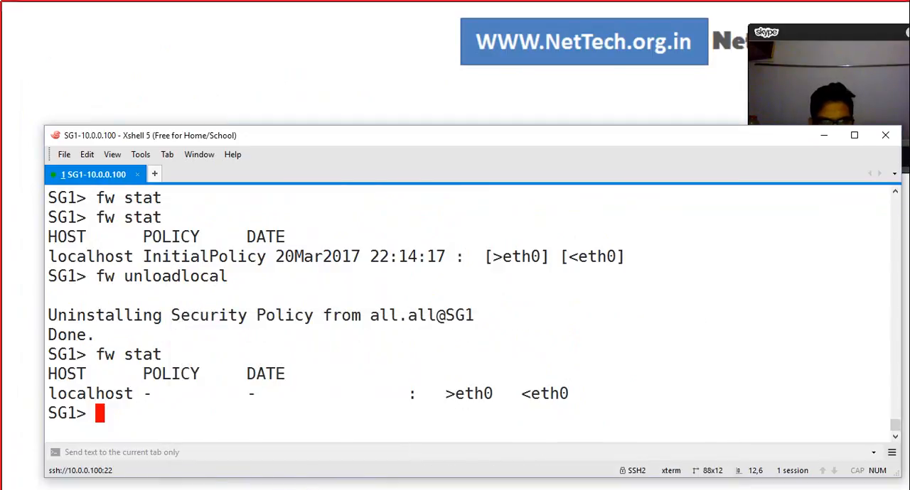
Step: Highlight the InitialPolicy name, the fw unloadlocal command and the second fw stat command to review the policy removal
left_click_drag(145, 257, 265, 256)
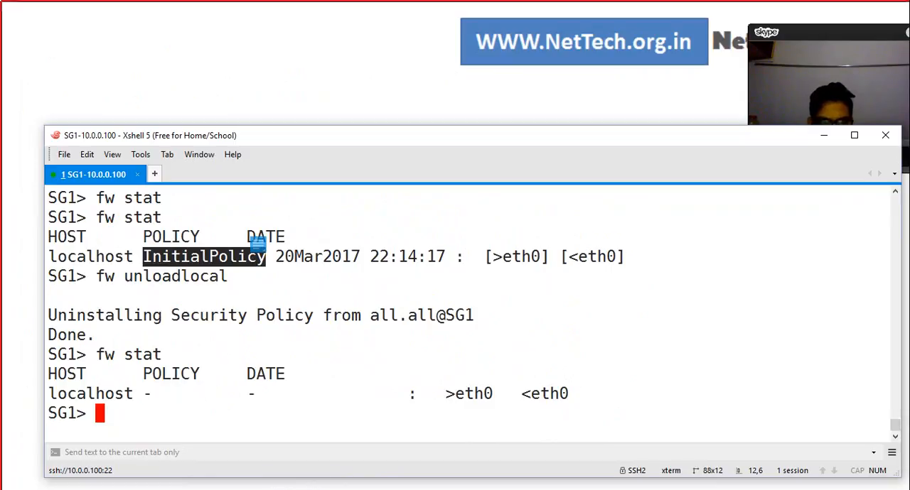
left_click_drag(426, 135, 405, 160)
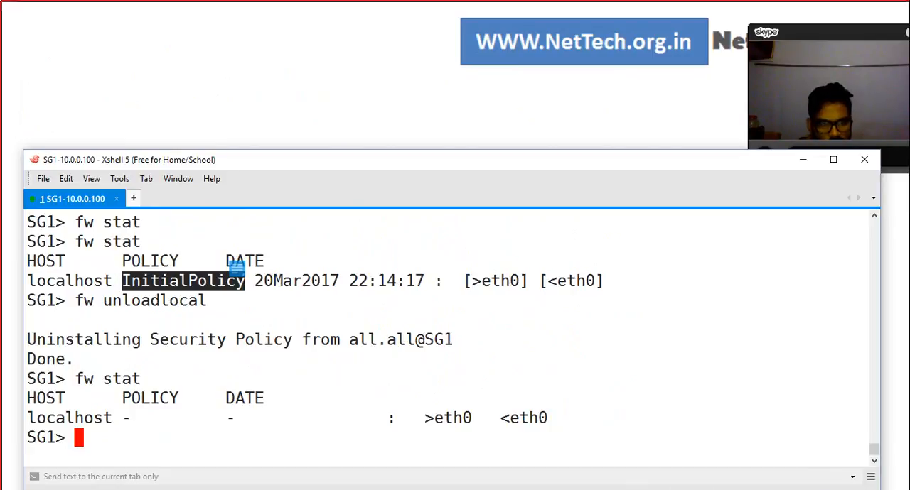
left_click_drag(75, 300, 198, 302)
left_click(199, 304)
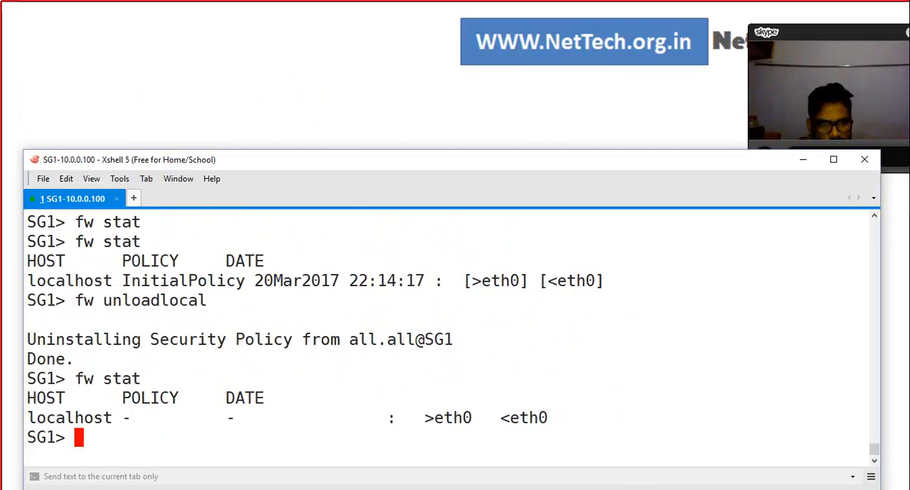
left_click_drag(75, 379, 122, 379)
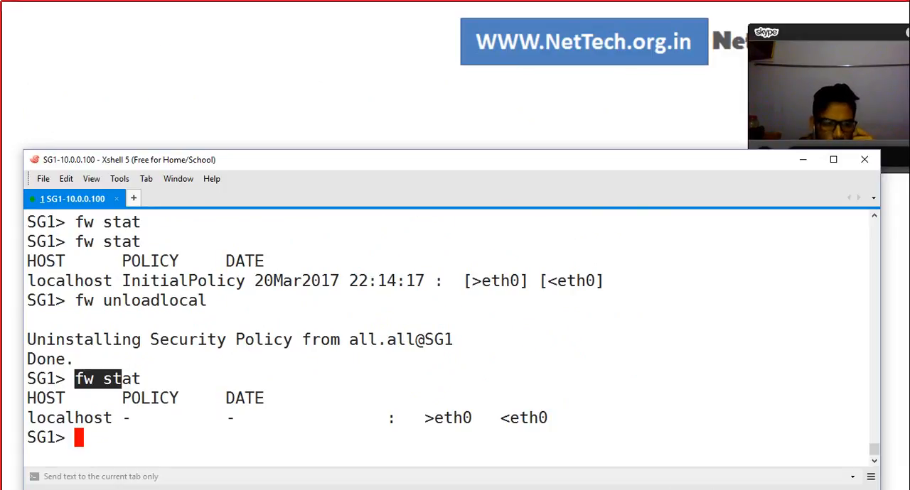
Step: Try to enter expert mode from the SG1 prompt with the expert command
left_click_drag(320, 159, 318, 75)
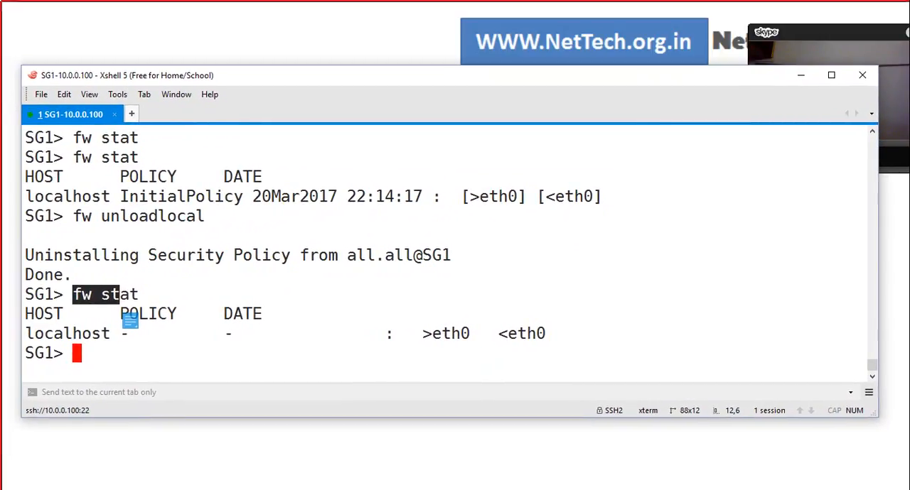
type("expert")
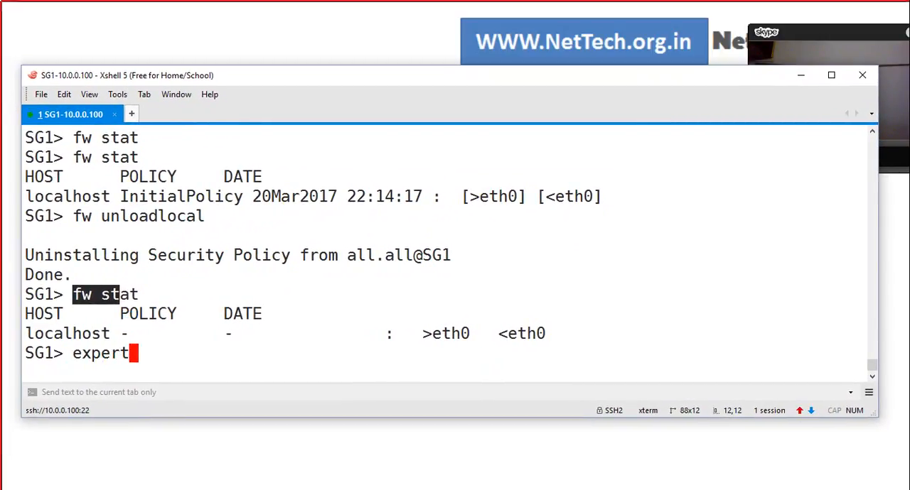
key("Return")
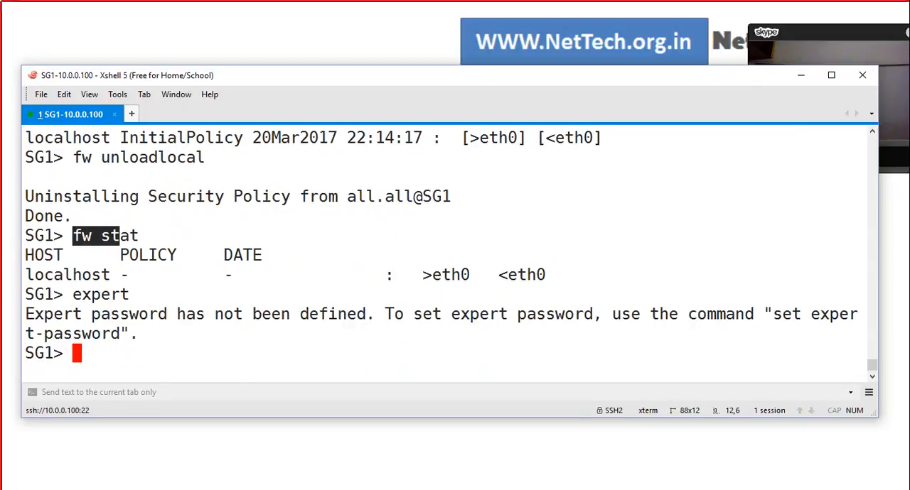
Step: Run set expert-password on SG1, and enter and confirm the new expert password
left_click_drag(318, 74, 334, 153)
type("set")
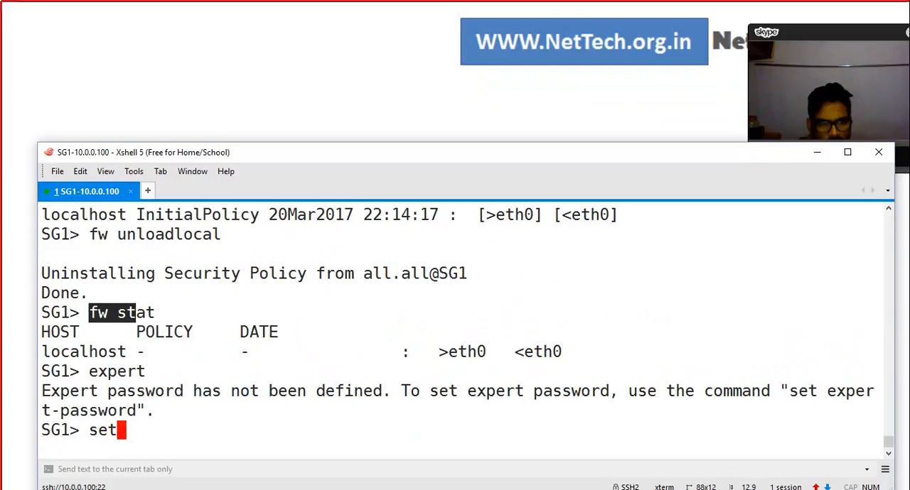
type(" exp")
key("Tab")
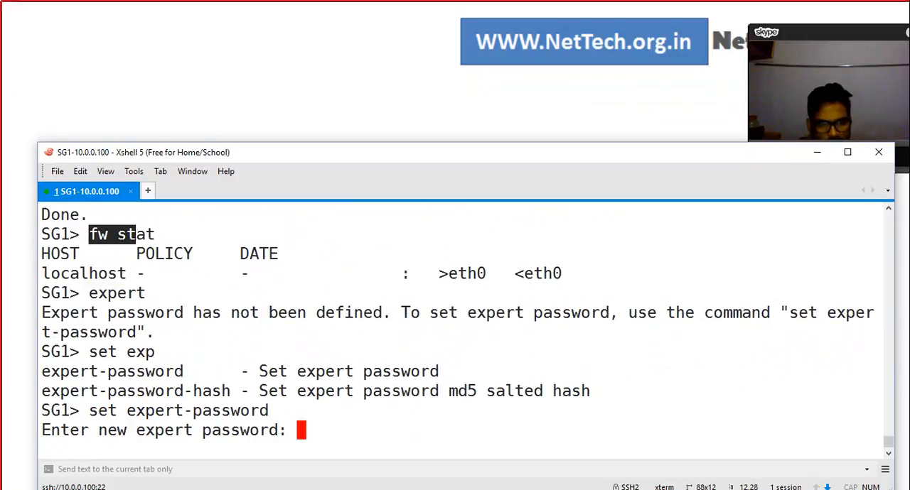
key("Return")
key("Return")
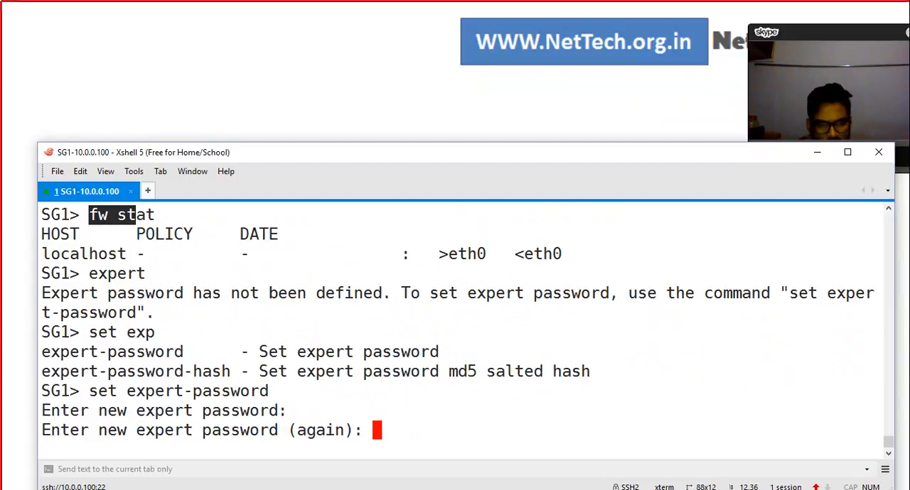
key("Return")
Step: Enter expert mode with the expert command, supplying the expert password
key("Return")
type("e")
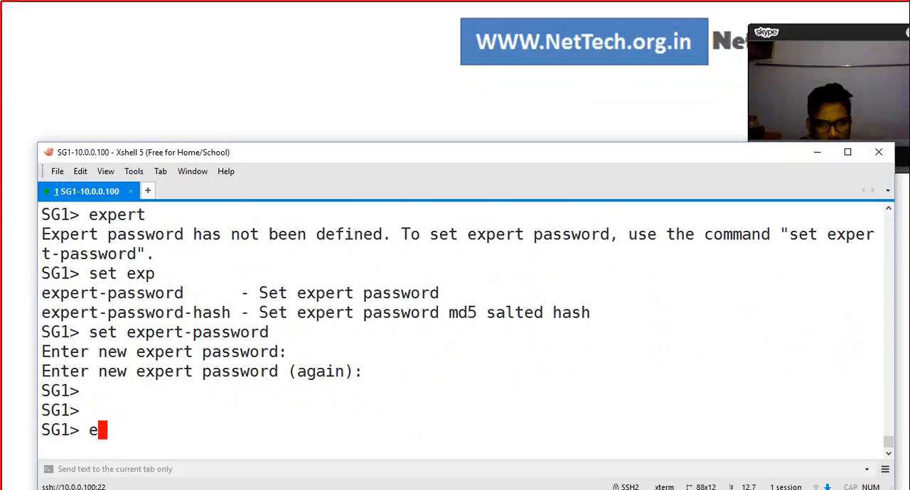
type("xpert")
key("Return")
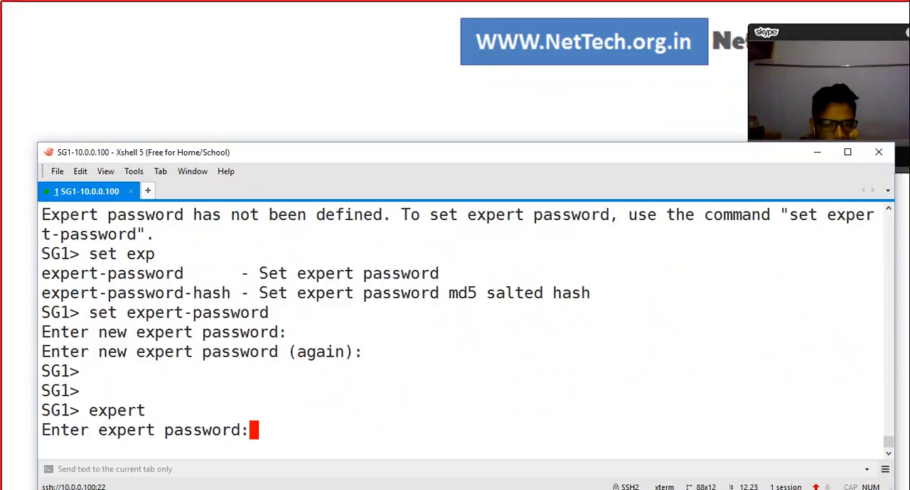
key("Return")
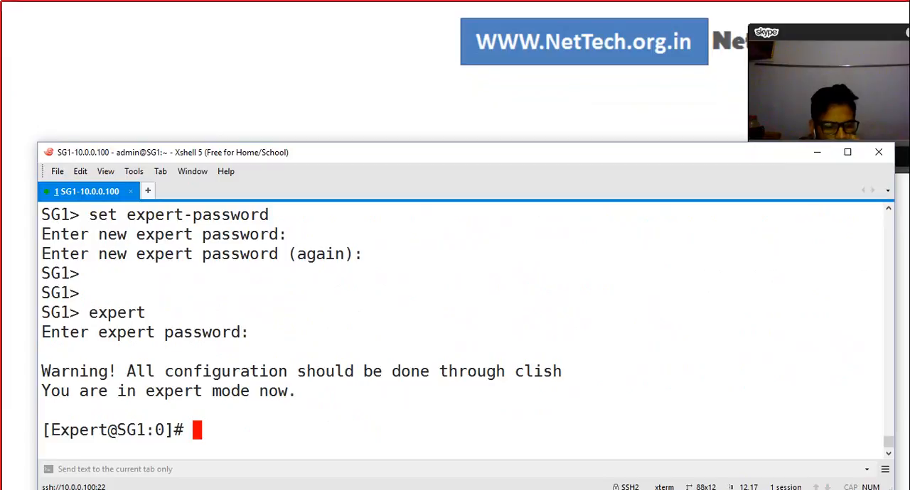
Step: Capture the traffic on eth0 with tcpdump -i eth0, and stop the capture after a few seconds
type("tcpd")
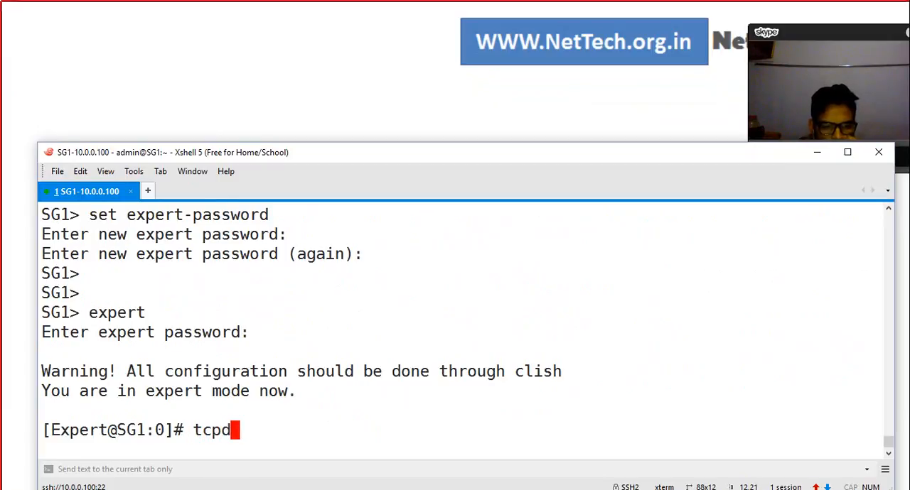
type("ump -i eth")
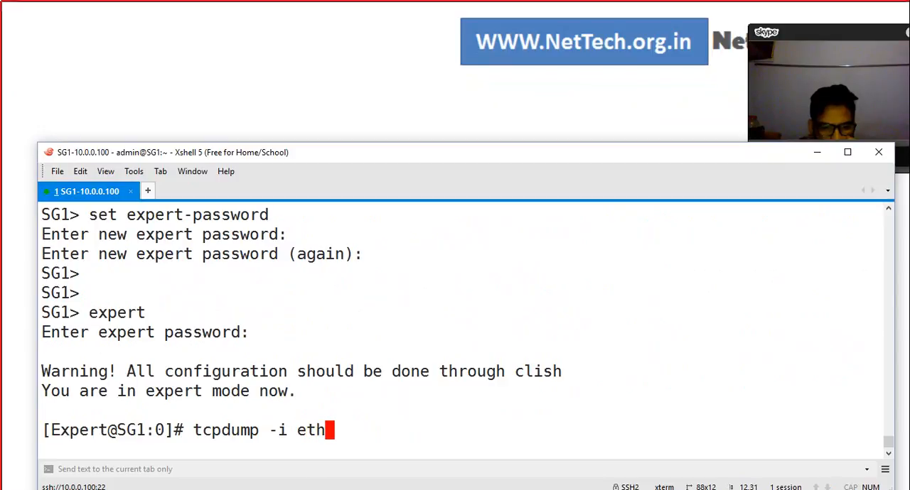
type("0")
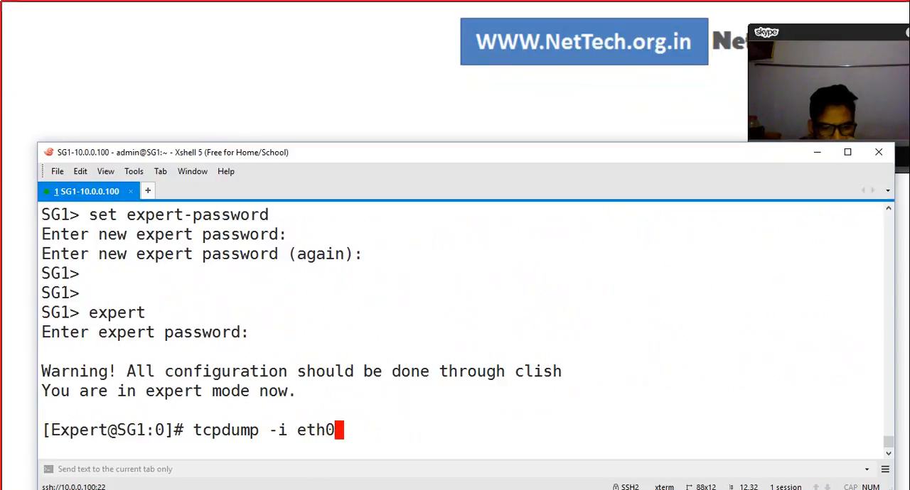
key("Return")
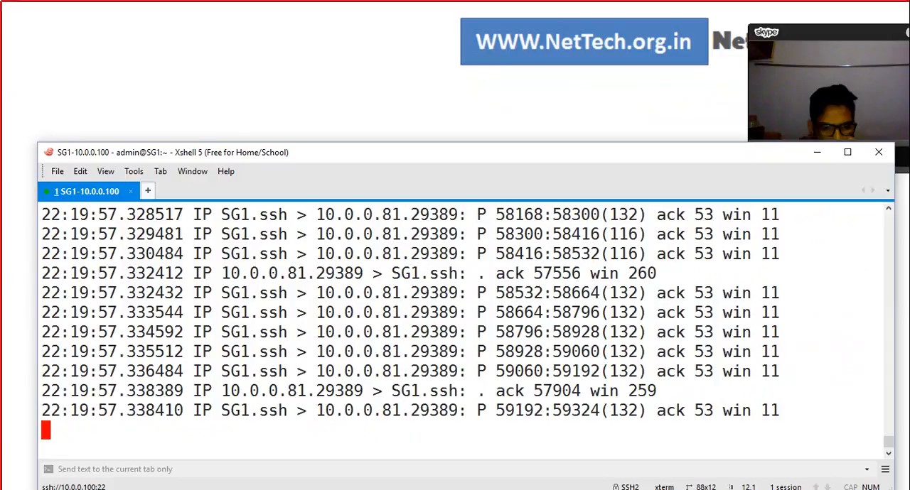
key("ctrl+c")
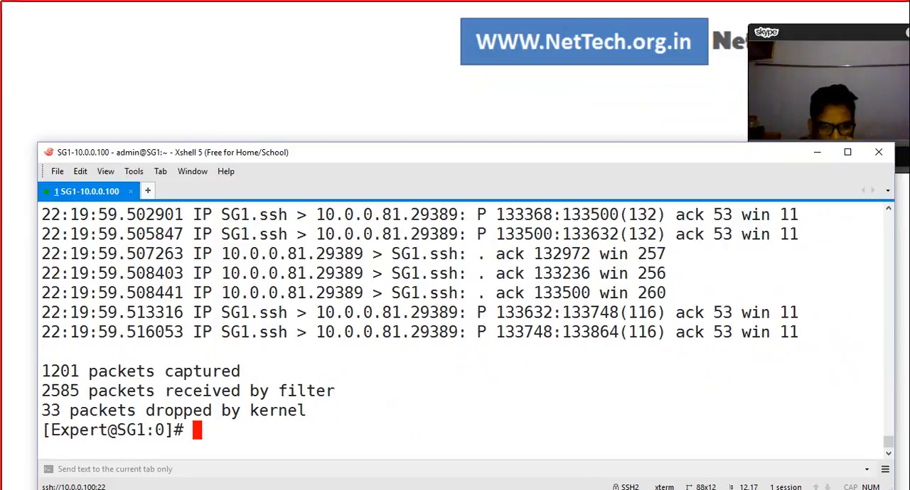
Step: Examine the captured packets, highlighting the SSH source and the destination address and port in one line
left_click_drag(317, 234, 457, 234)
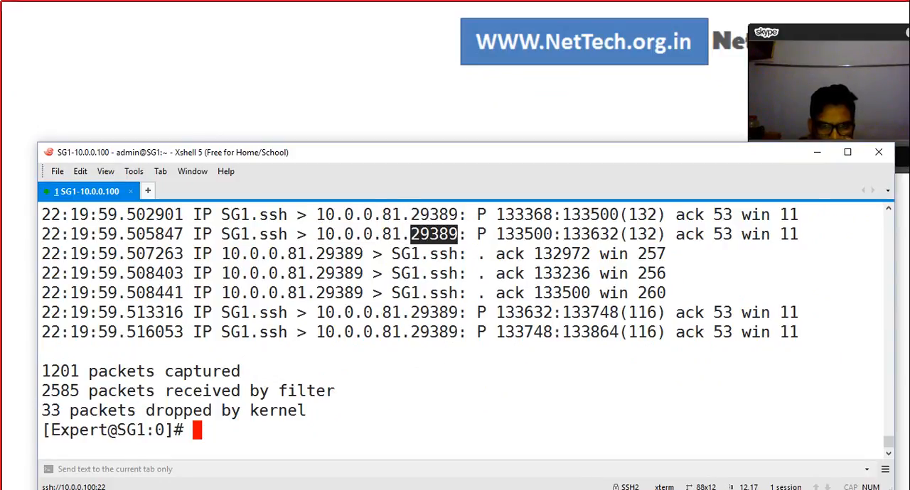
left_click_drag(221, 234, 286, 233)
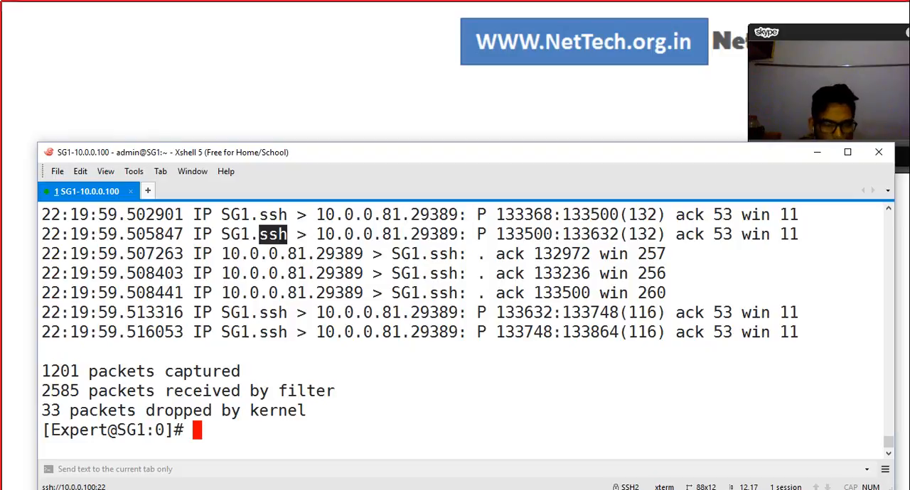
left_click_drag(221, 234, 449, 233)
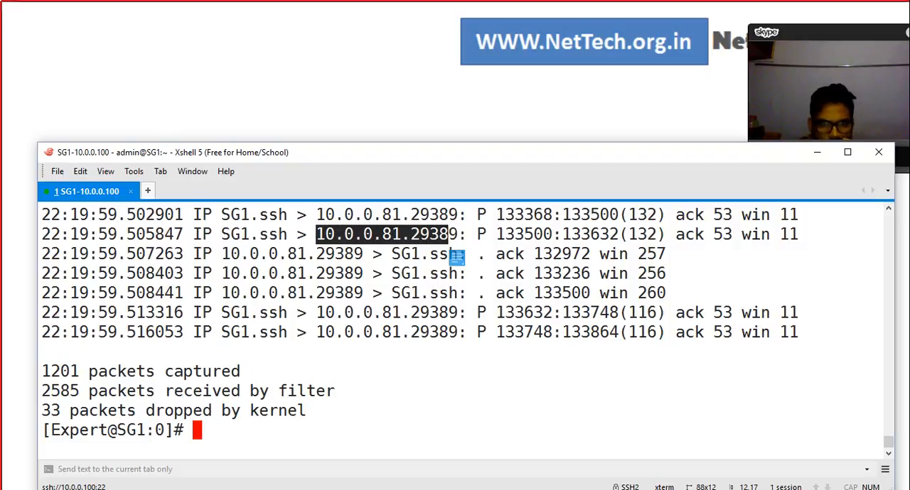
scroll(456, 257, "up", 10)
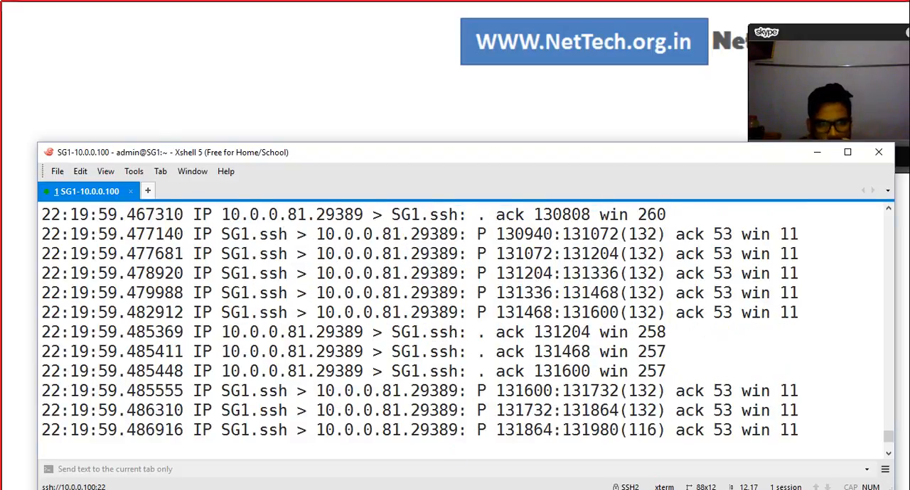
scroll(456, 319, "up", 10)
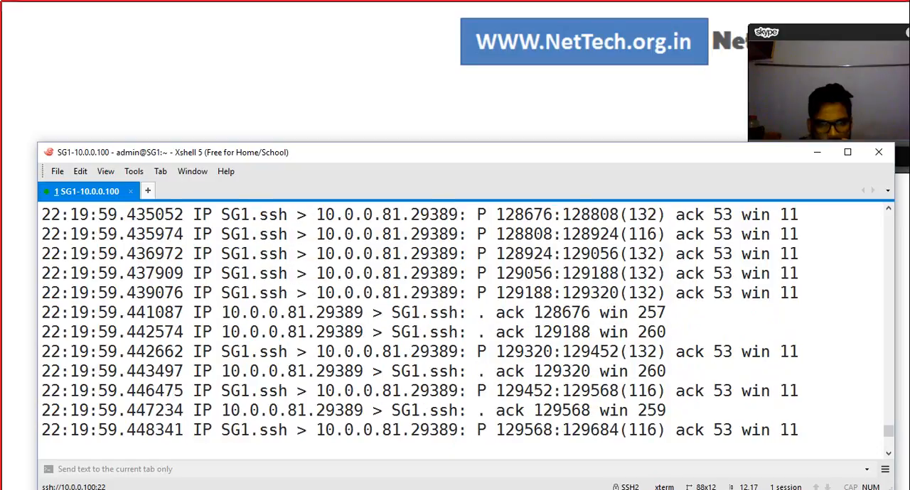
scroll(456, 258, "down", 10)
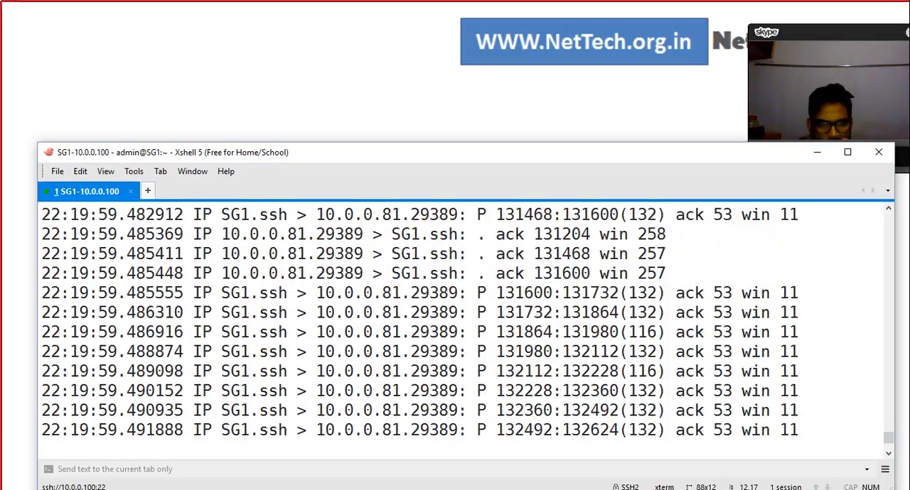
Step: Exit expert mode and return to the CLISH prompt
type("exit")
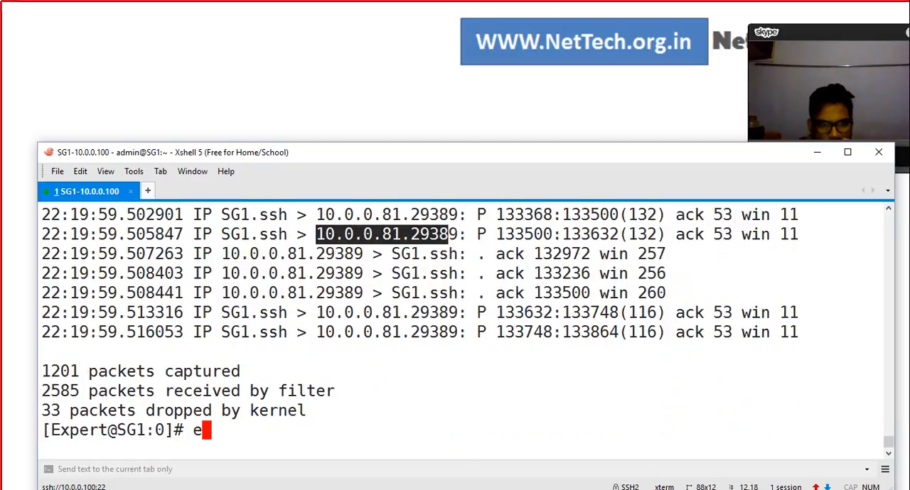
key("Return")
key("Return")
key("Return")
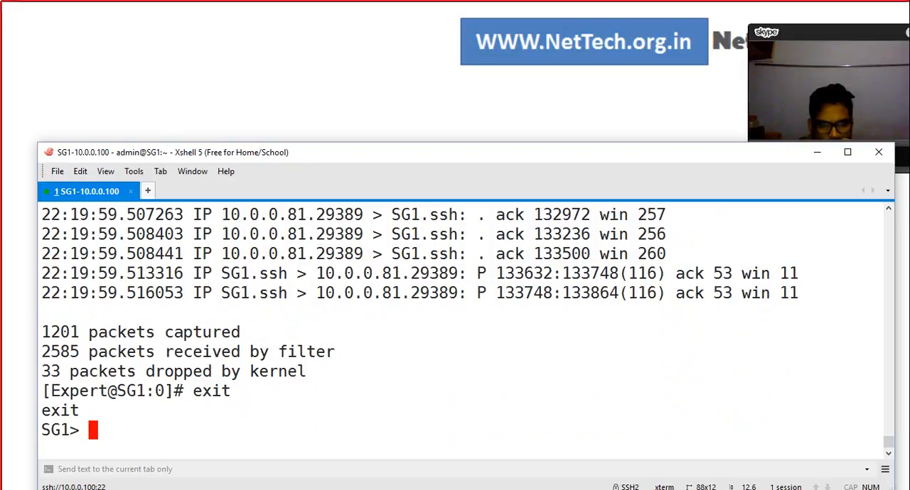
Step: Try to run tcpdump from the CLISH prompt
type("tcpdump")
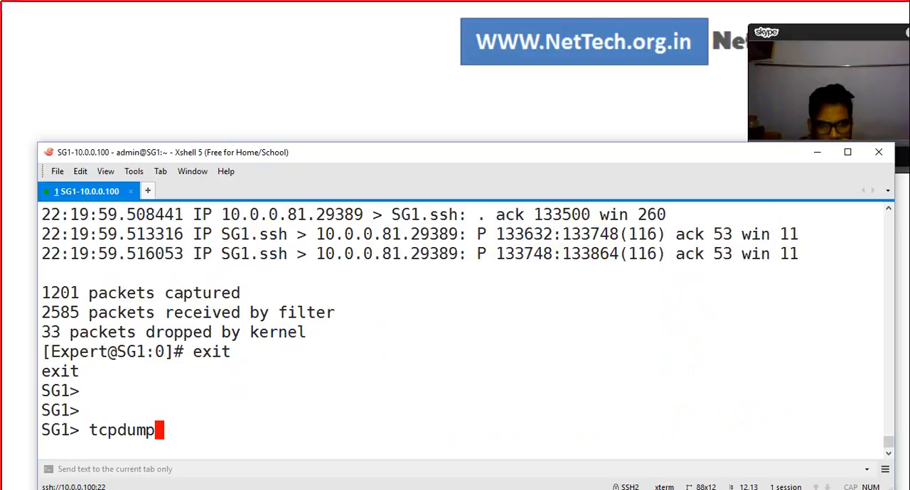
key("Return")
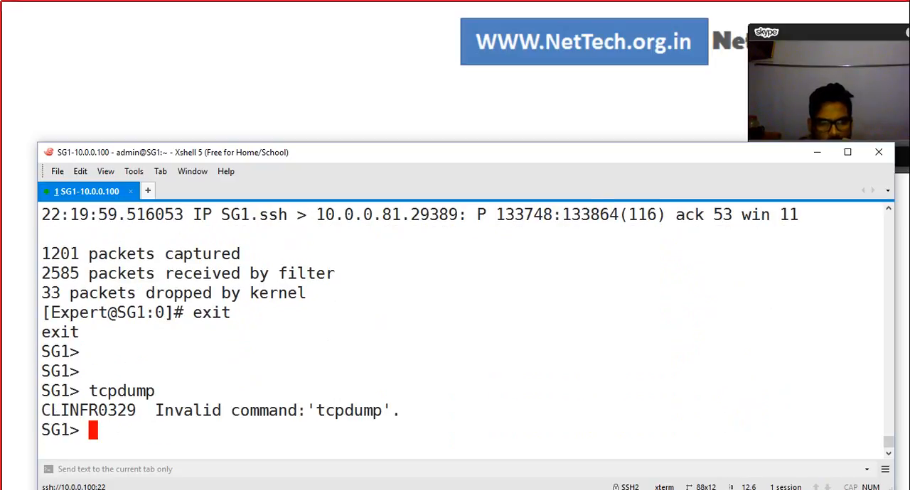
Step: Switch to the Gaia Portal in Firefox, log in as admin with the prefilled credentials, and dismiss the software-updates data prompt
key("Return")
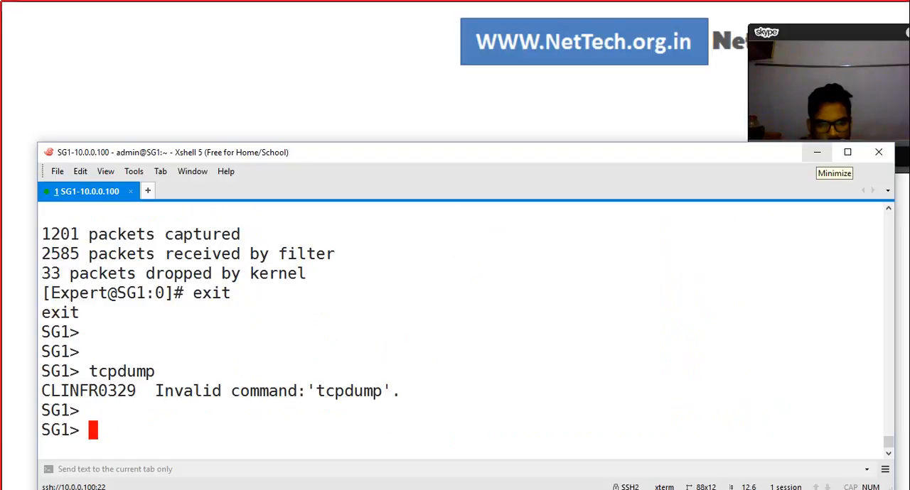
left_click(816, 152)
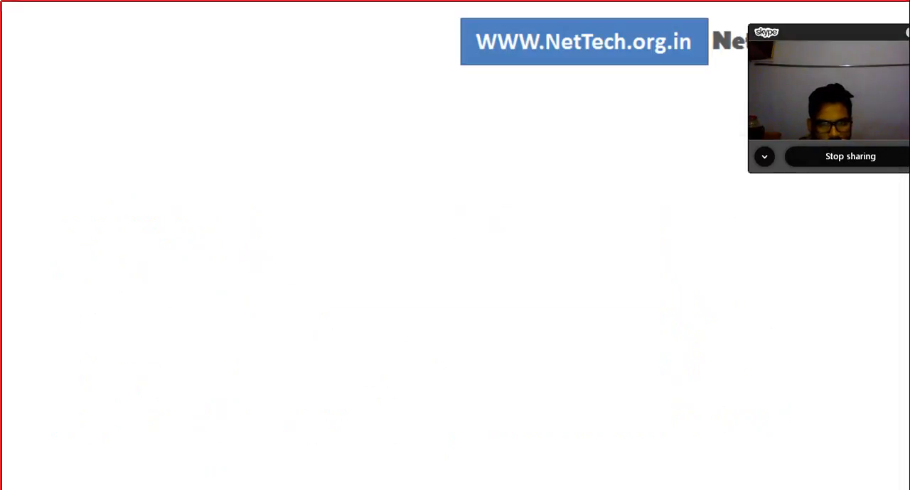
left_click(442, 489)
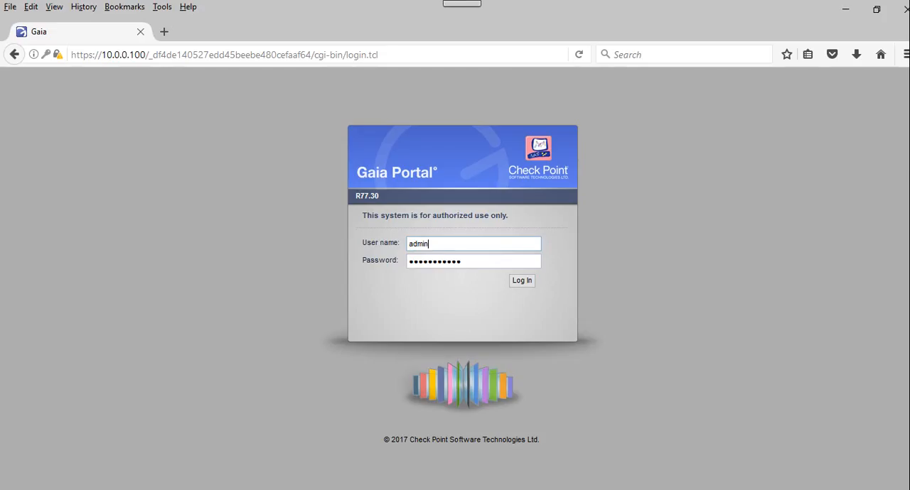
key("Return")
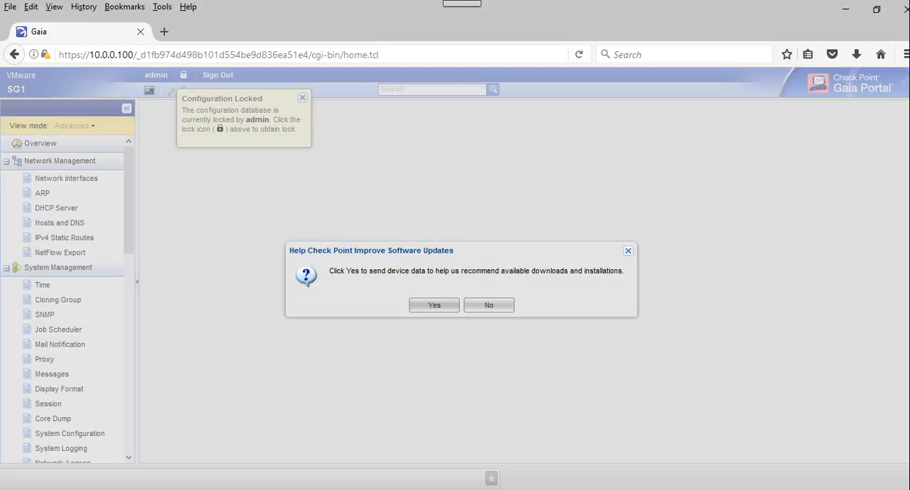
key("Return")
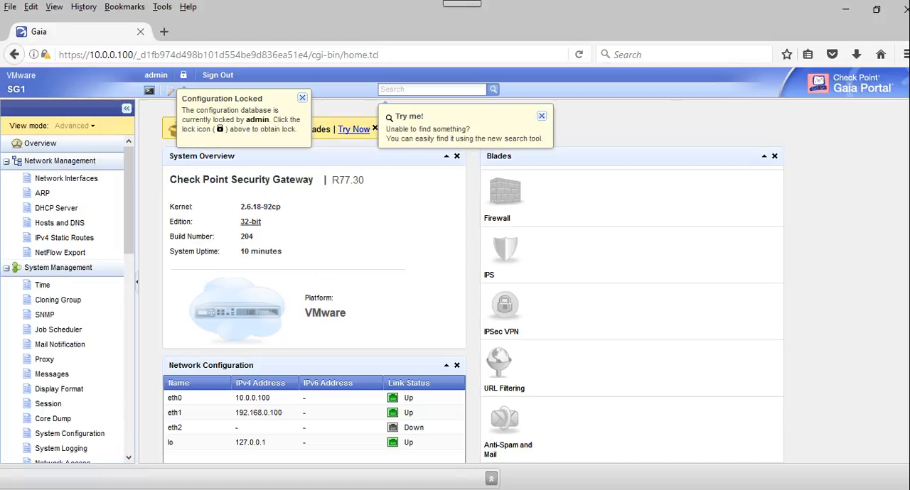
Step: Close the Configuration Locked notice and override the configuration lock on SG1
left_click(302, 98)
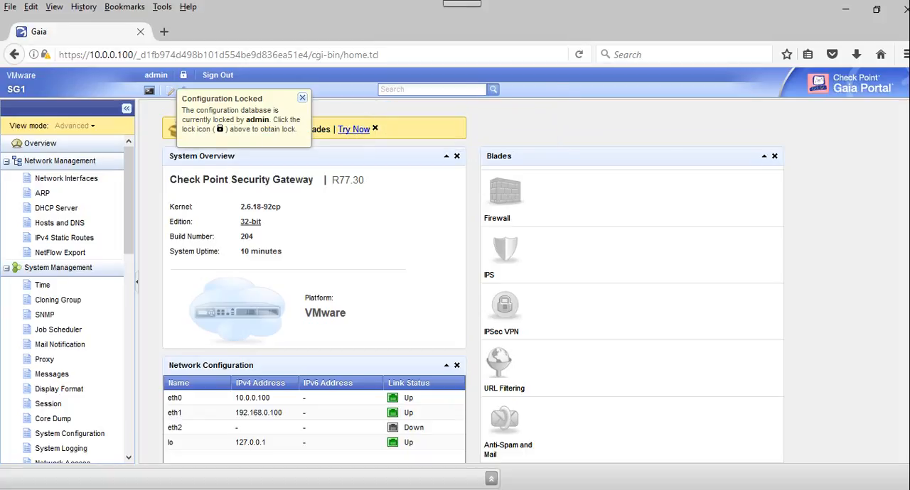
left_click(184, 75)
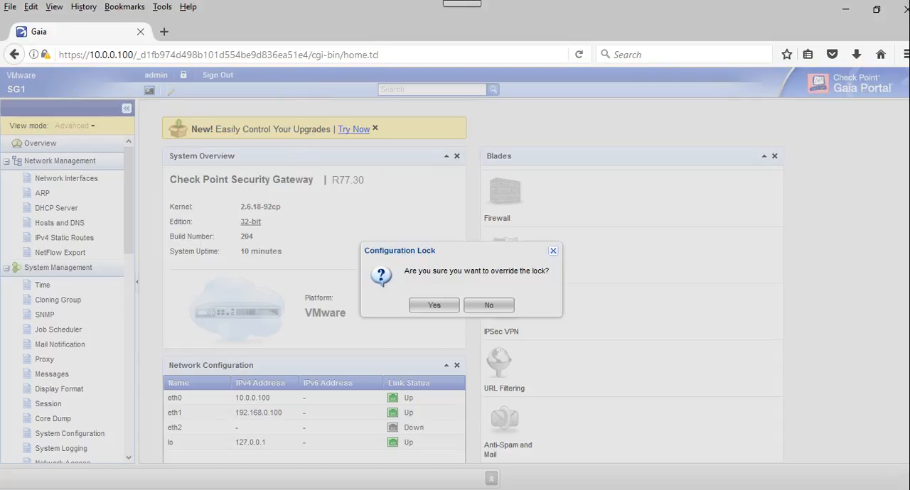
left_click(433, 305)
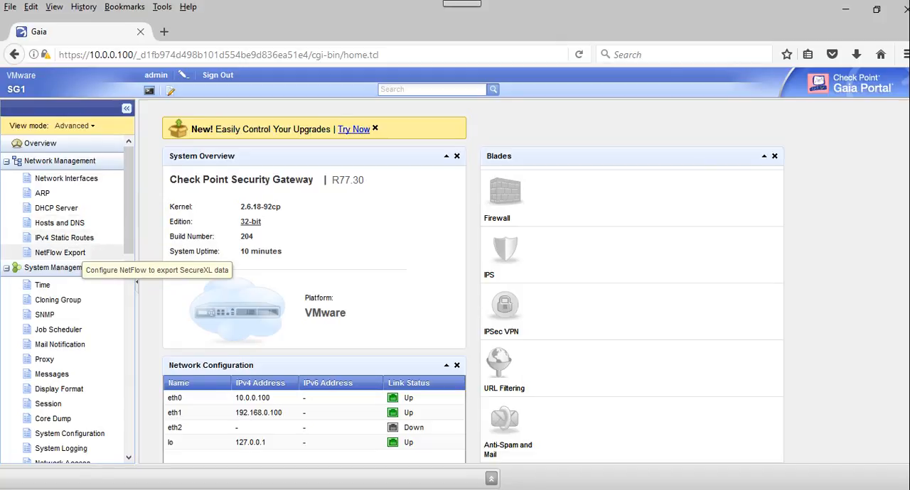
Step: Open the Default IPv4 static route for editing and try to add 192.168.0.100 as its IP address gateway
left_click(64, 238)
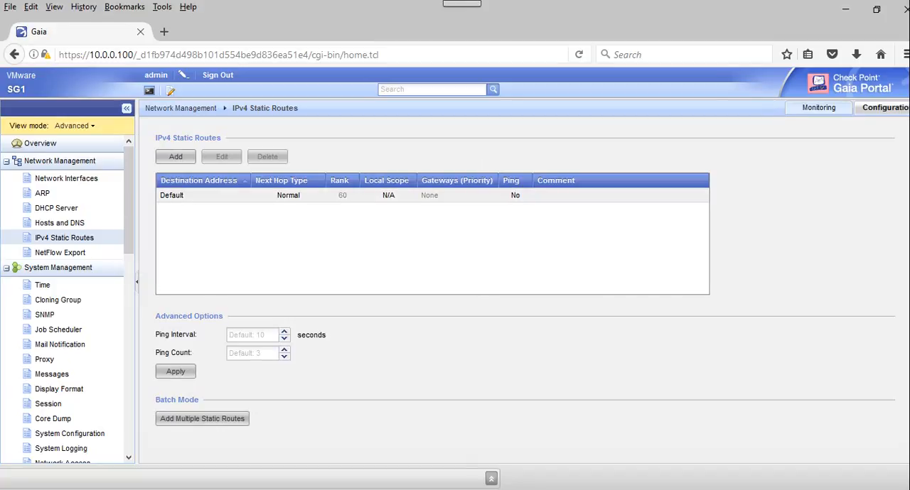
left_click(185, 198)
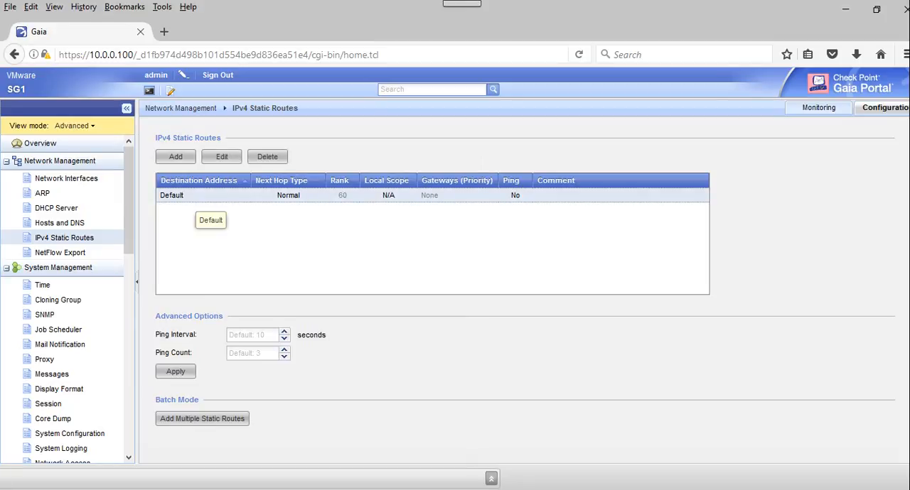
double_click(185, 198)
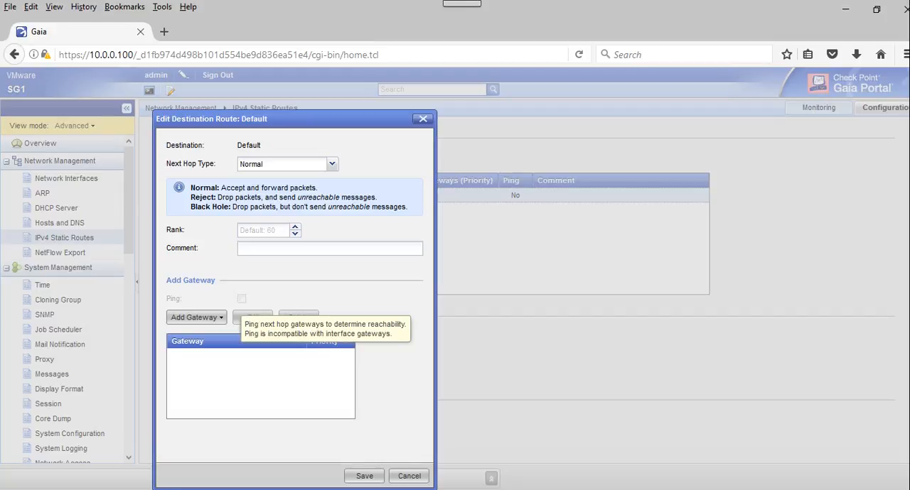
left_click(196, 317)
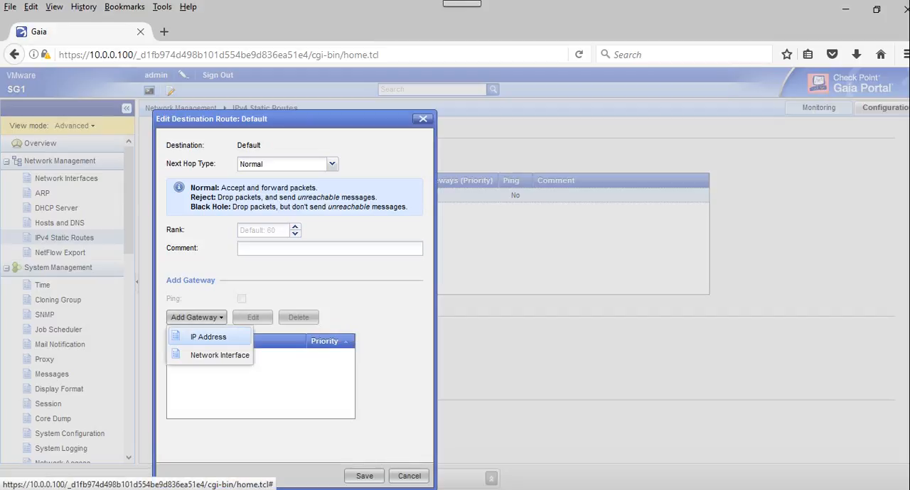
left_click(208, 337)
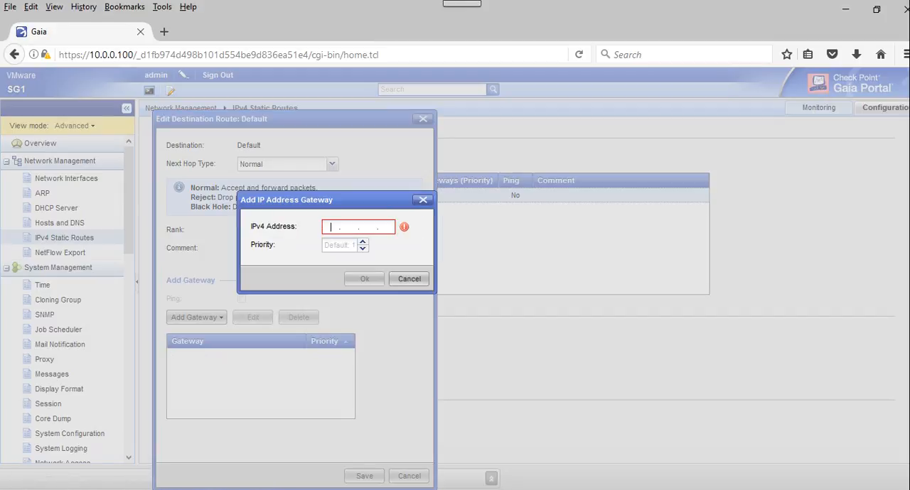
type("192.168.0.100")
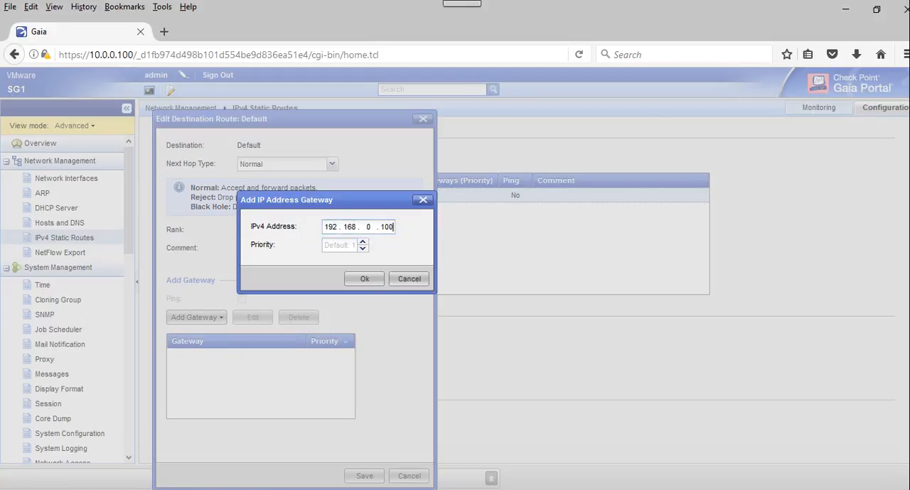
key("Return")
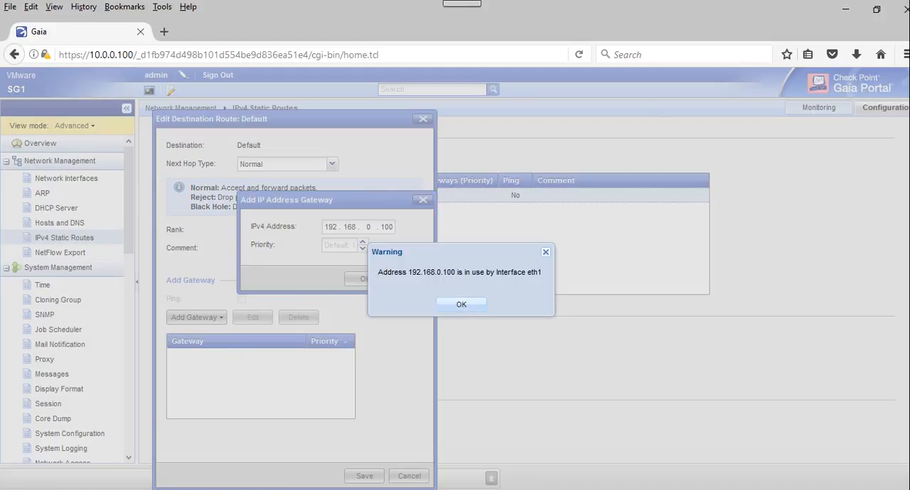
key("Return")
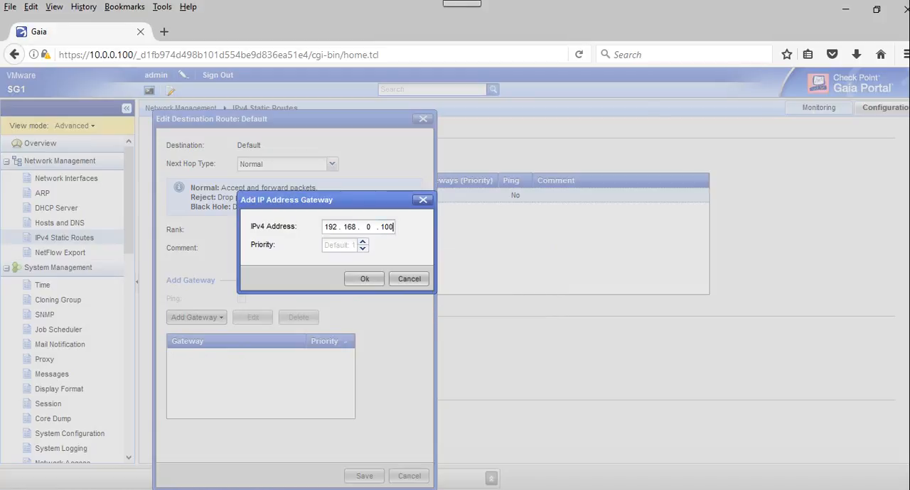
Step: Correct the gateway's IPv4 address to 192.168.0.1, add it, and save the Default route
key("BackSpace")
key("BackSpace")
key("Return")
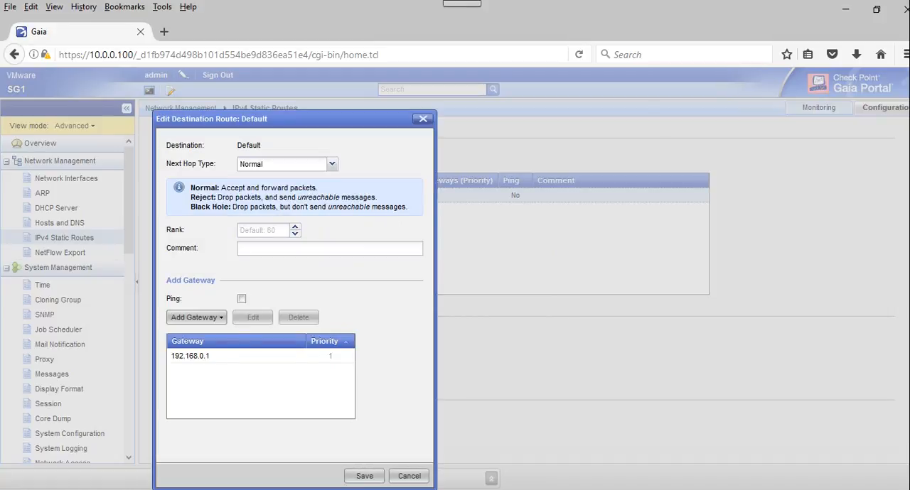
key("Return")
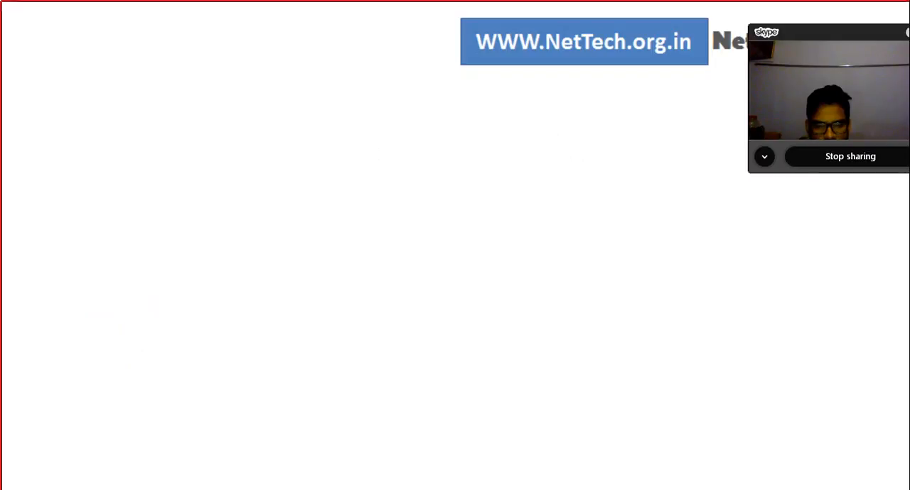
Step: Switch to the Xshell SSH session on SG1, ping 8.8.8.8, and stop the ping after several replies
key("alt+Tab")
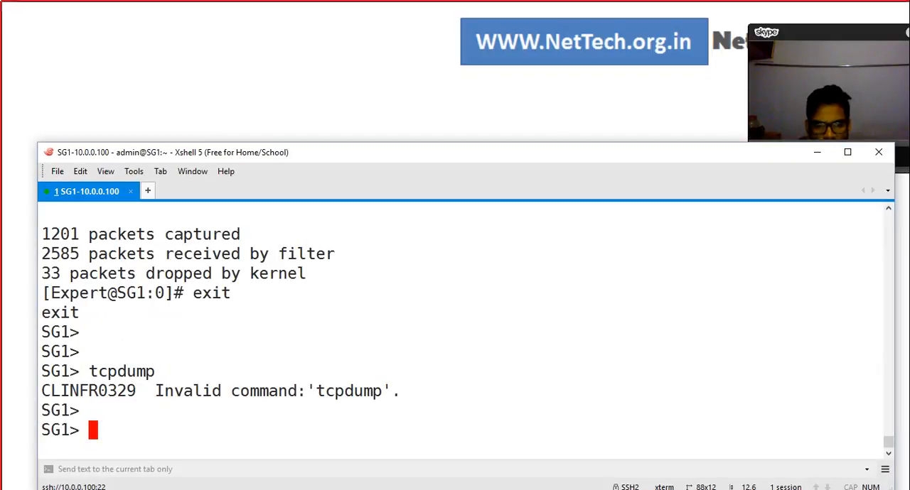
left_click_drag(454, 152, 443, 176)
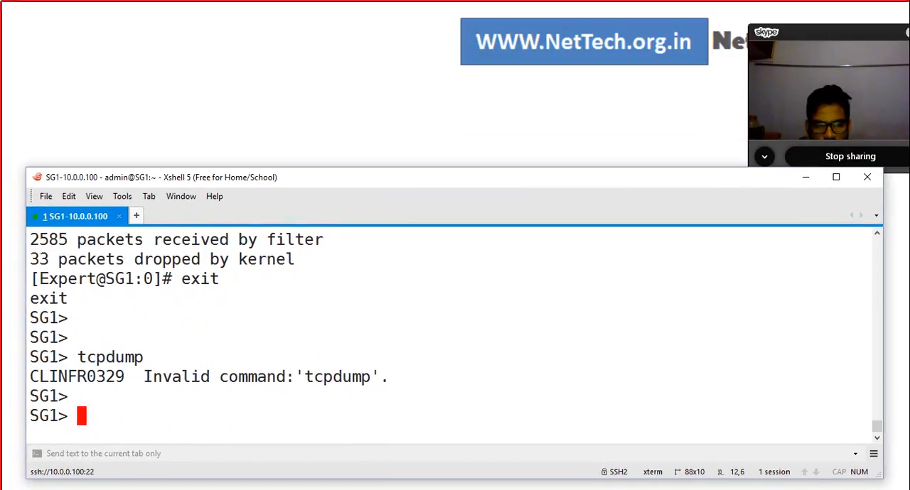
key("Return")
key("Return")
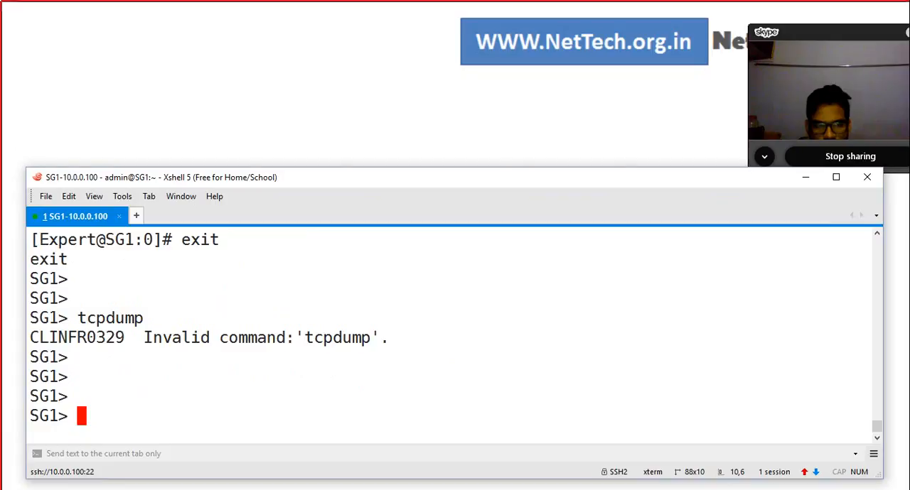
key("Return")
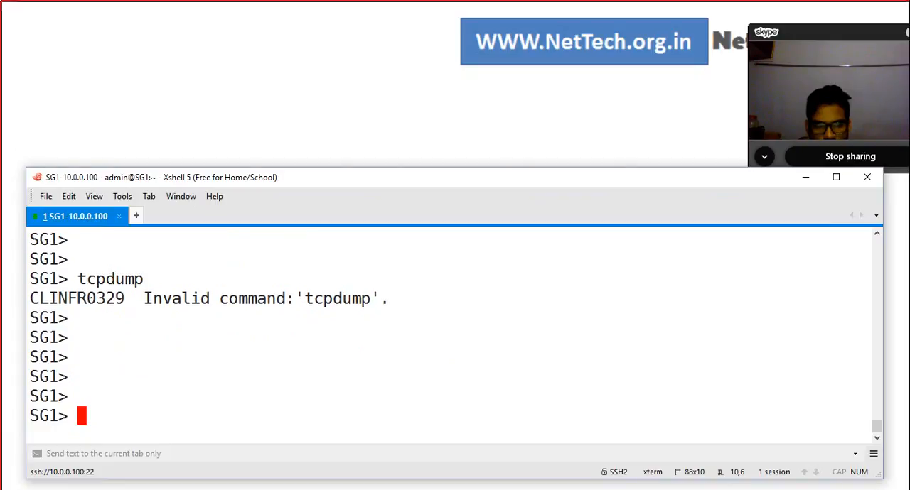
type("ping")
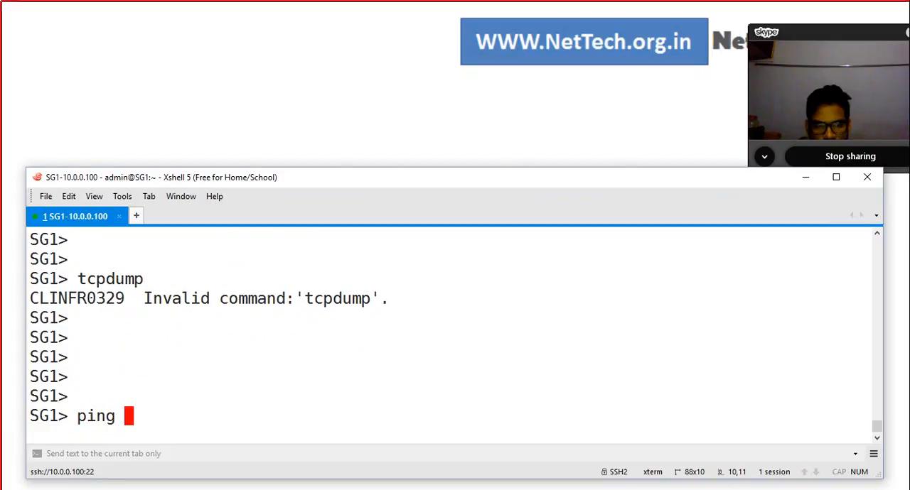
type(" 8.8.8.8")
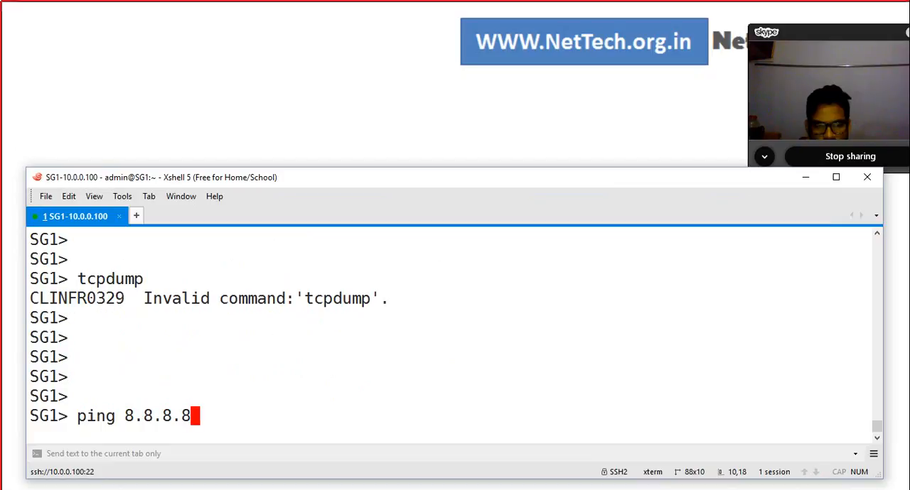
key("Return")
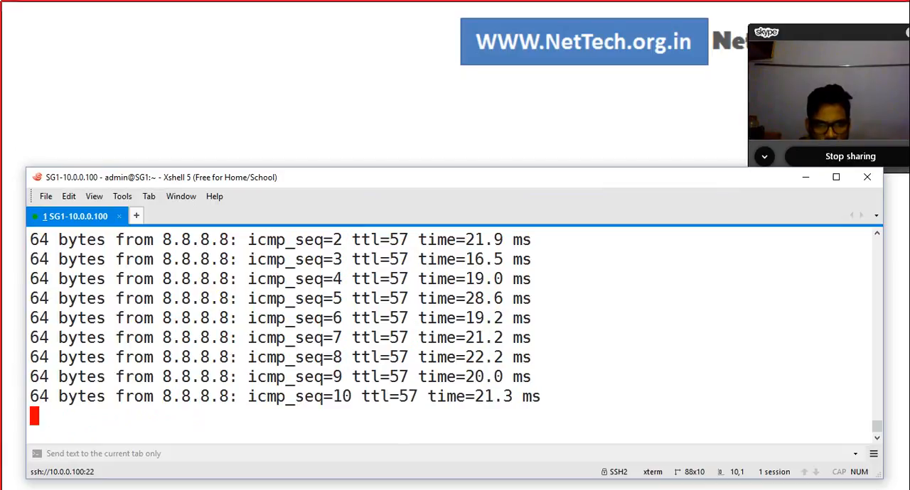
key("ctrl+c")
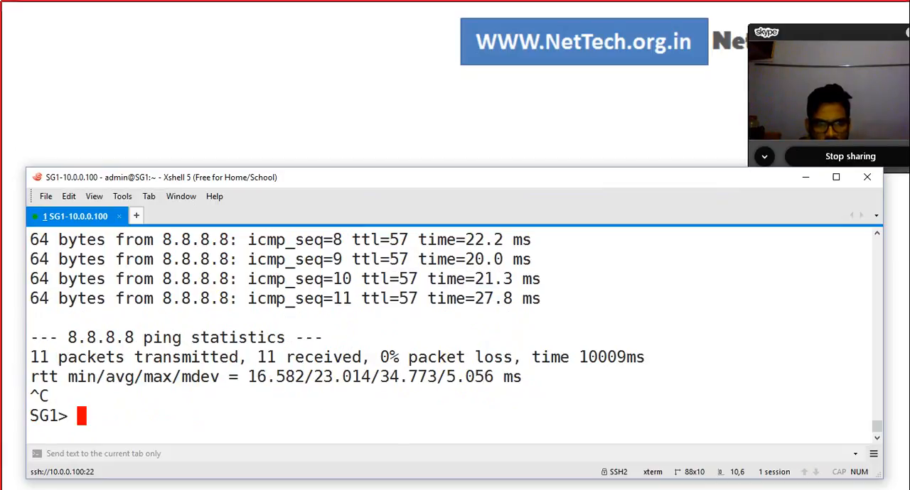
Step: Ping yahoo.com from the SG1 prompt and stop the ping after a few replies
type("ping yah")
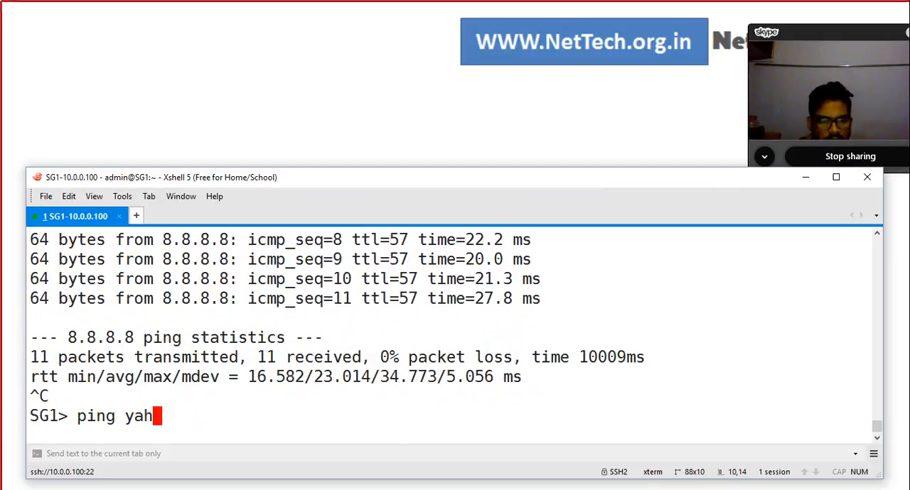
type("oo.co")
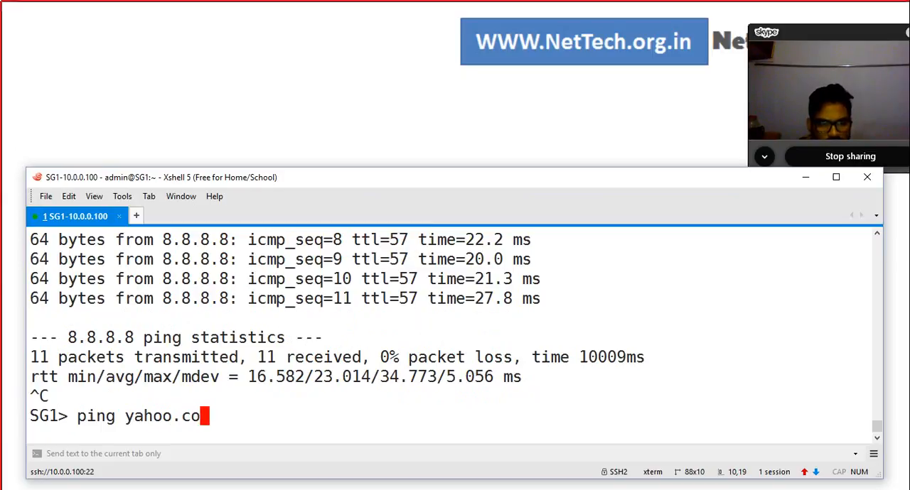
type("m")
key("Return")
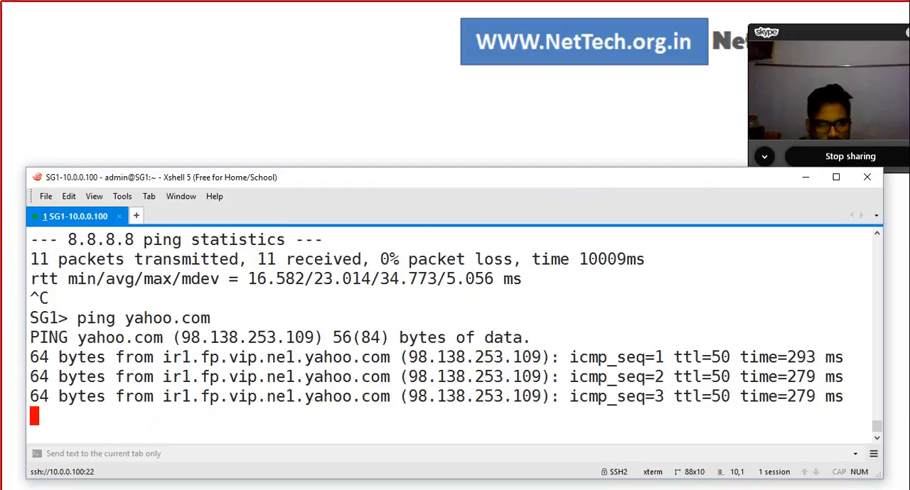
key("ctrl+c")
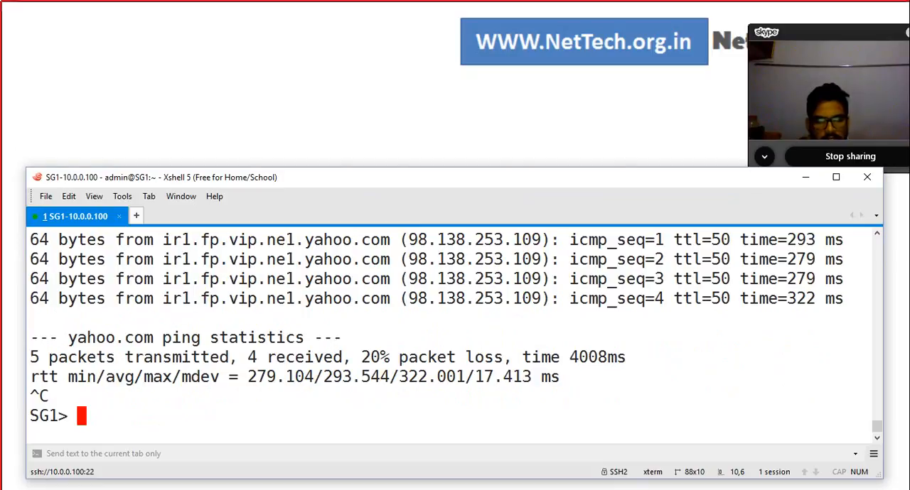
key("alt+Tab")
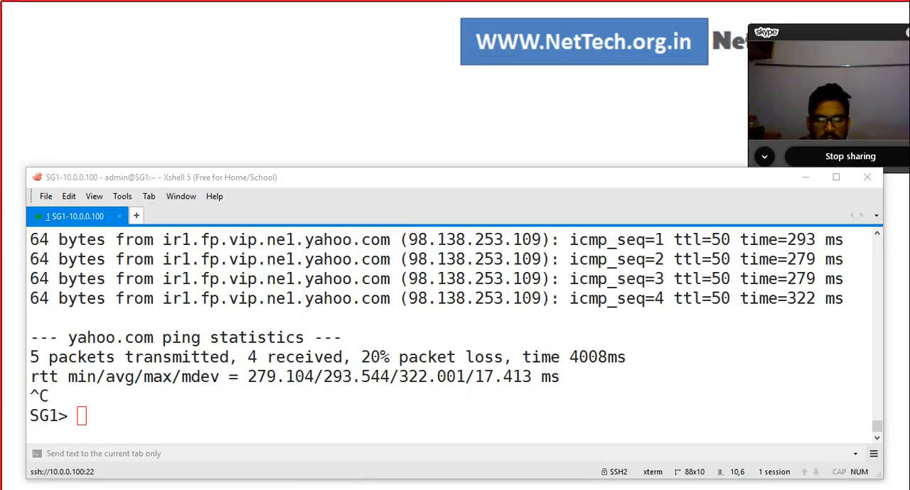
key("alt+Tab")
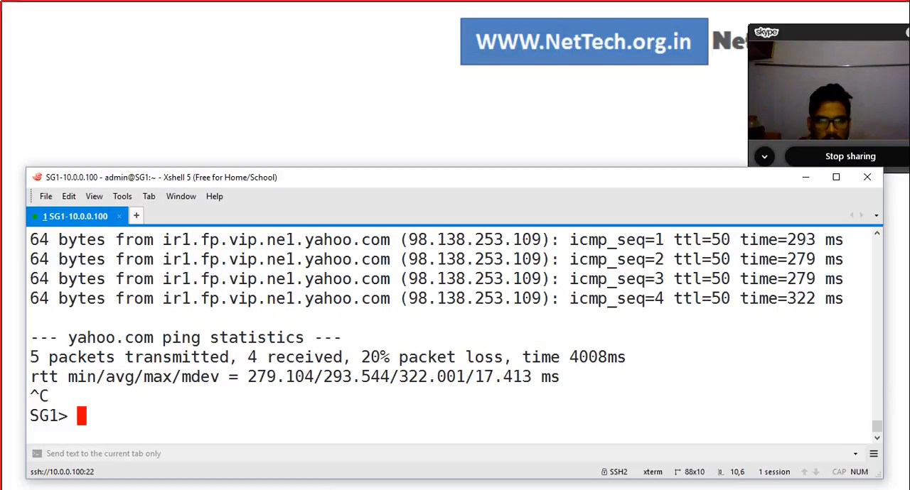
left_click(805, 178)
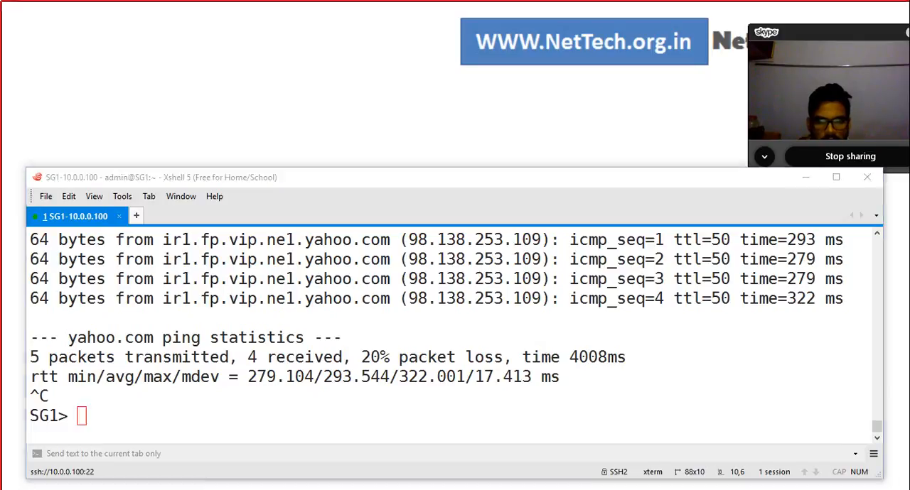